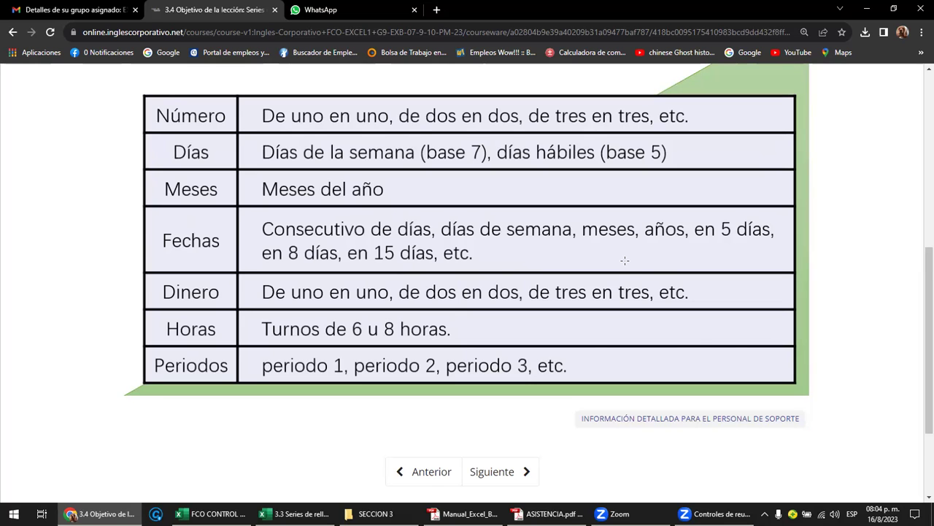
Step: Switch to Manual_Excel_Basico.pdf in Adobe Reader and read the Serie de Relleno section through Figura 37 on page 63
key("alt+Tab")
scroll(625, 265, "up", 2)
scroll(625, 266, "down", 1)
scroll(626, 265, "down", 5)
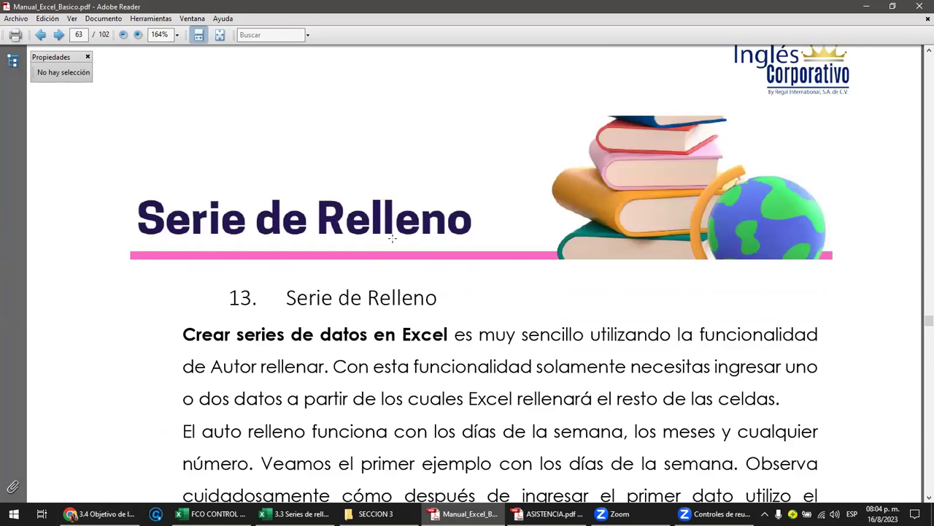
scroll(392, 238, "down", 2)
scroll(392, 238, "down", 4)
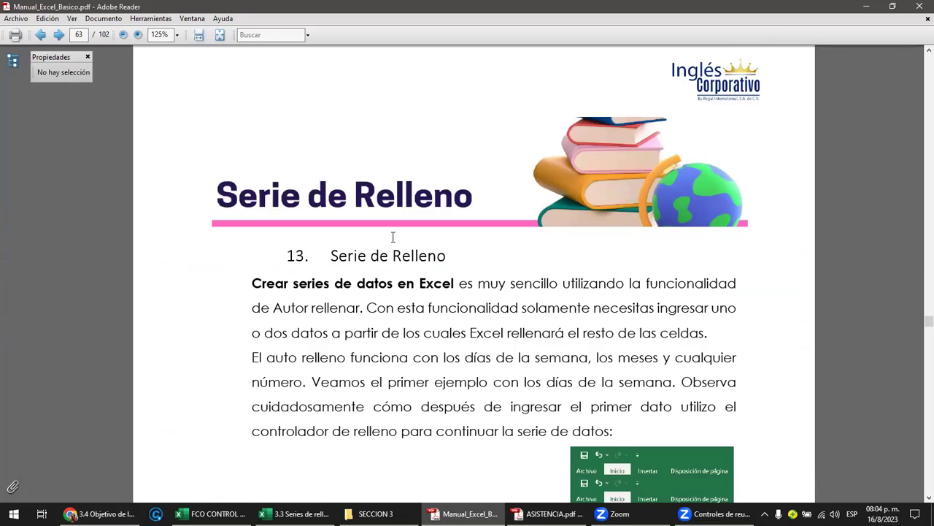
scroll(394, 238, "down", 4)
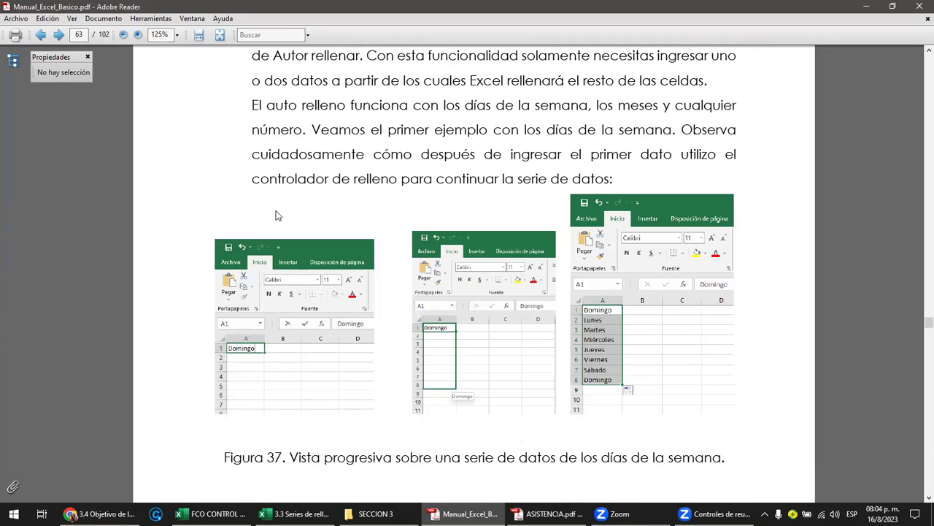
scroll(276, 215, "down", 4)
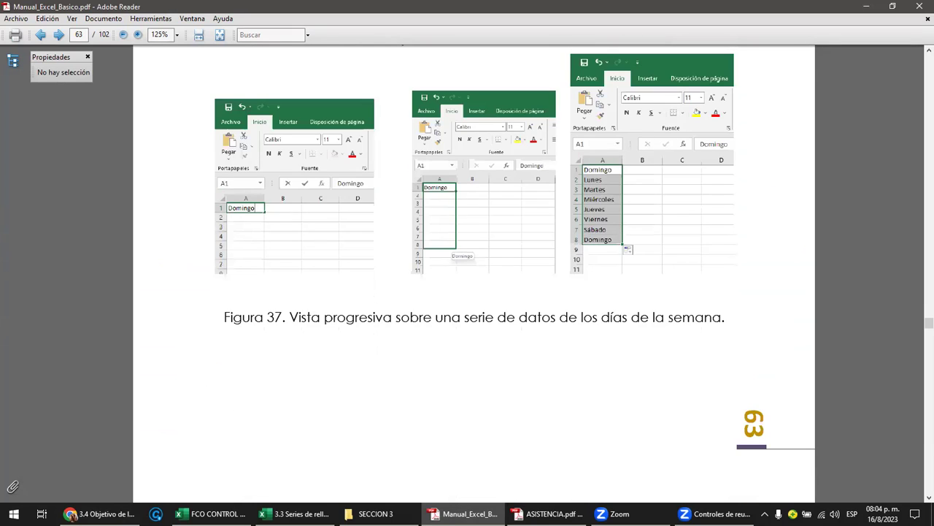
Step: Switch to the 3.3 Series de relleno workbook in Excel and widen column A slightly
key("alt+Tab")
left_click(163, 169)
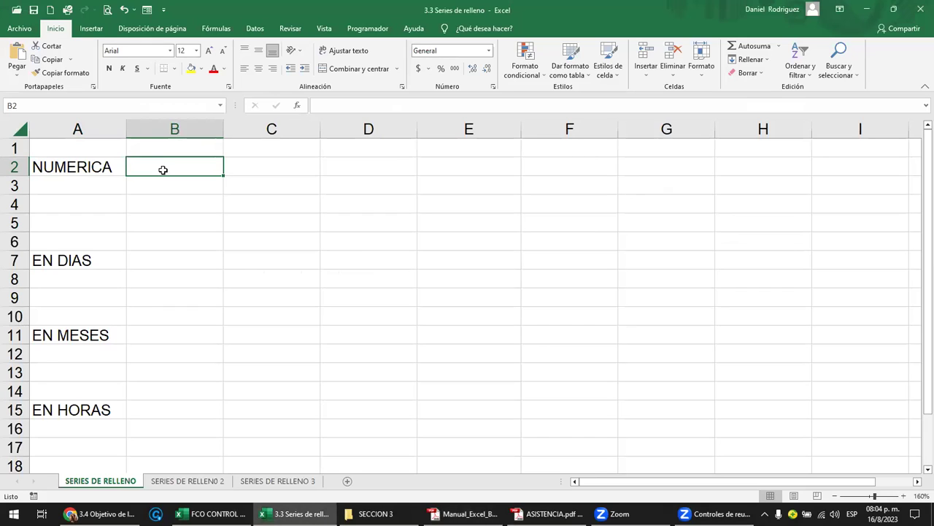
left_click(102, 169)
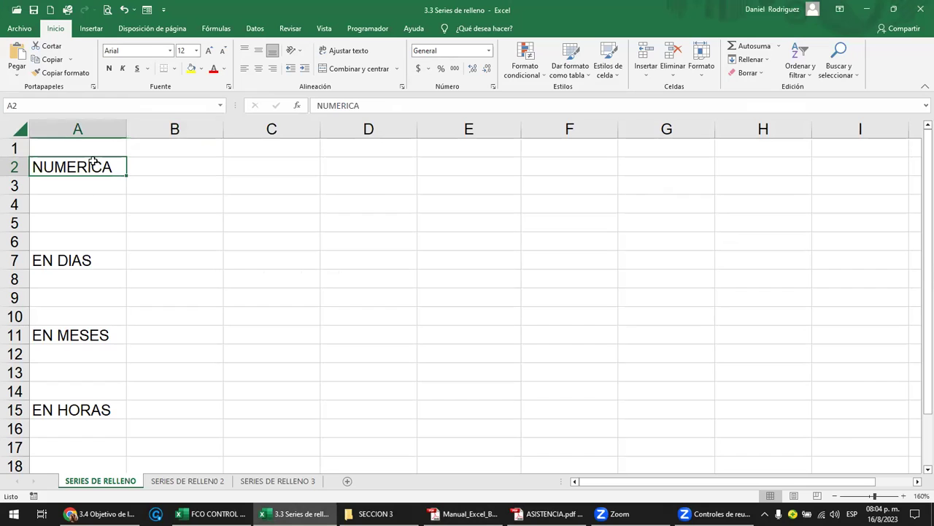
left_click_drag(125, 128, 137, 129)
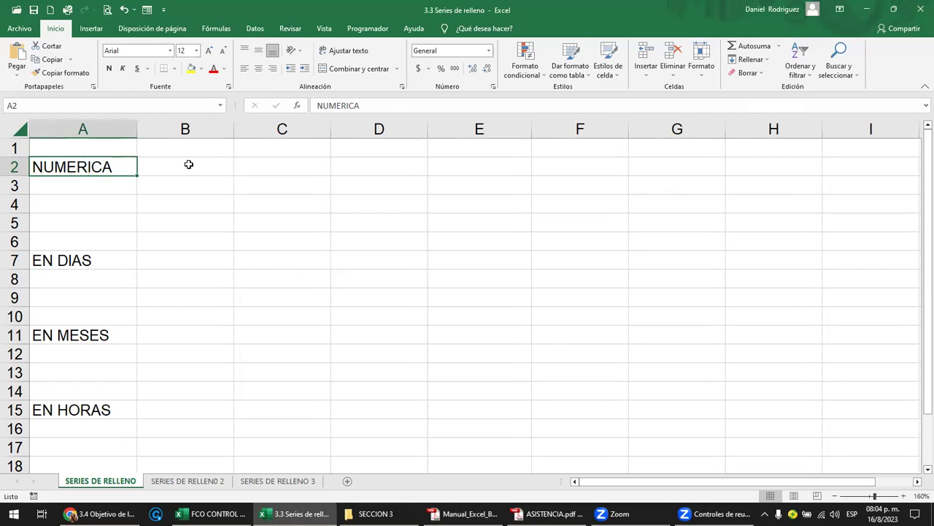
Step: Enter the numbers 1, 2, 3, 4 and 5 individually across B2:F2 in the NUMERICA row
left_click(188, 166)
type("1")
key("Tab")
type("2")
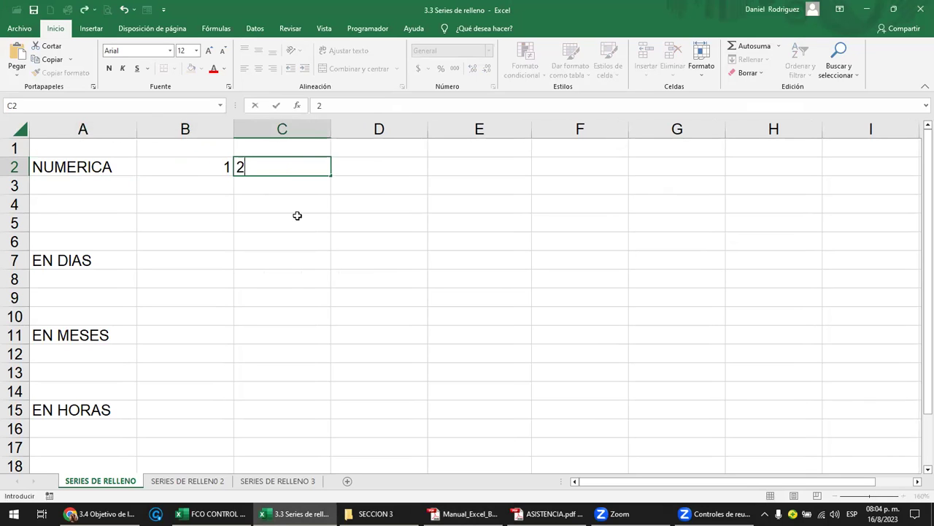
key("Tab")
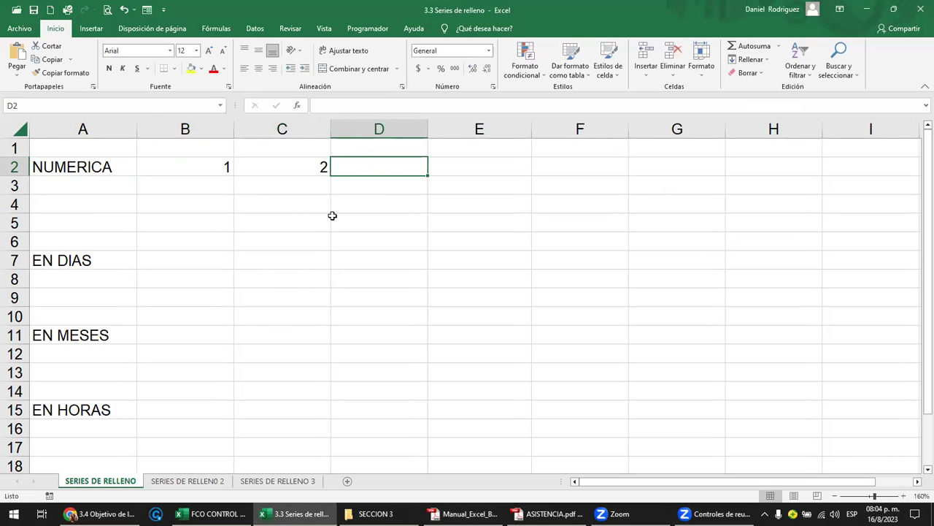
scroll(487, 228, "down", 1)
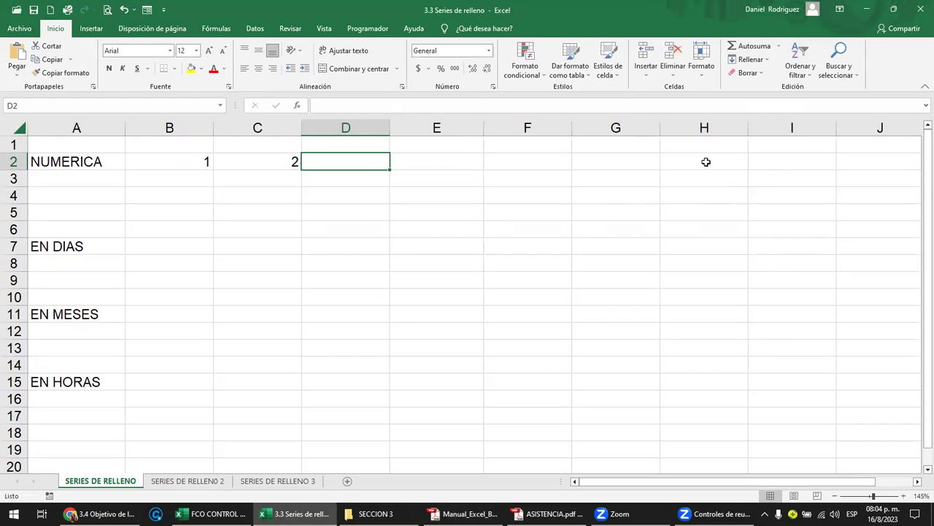
left_click(708, 162)
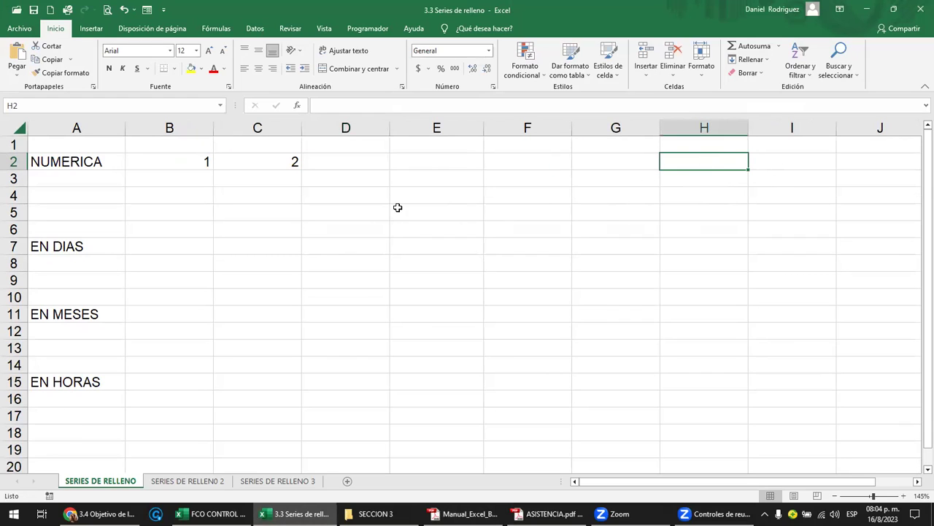
left_click(351, 168)
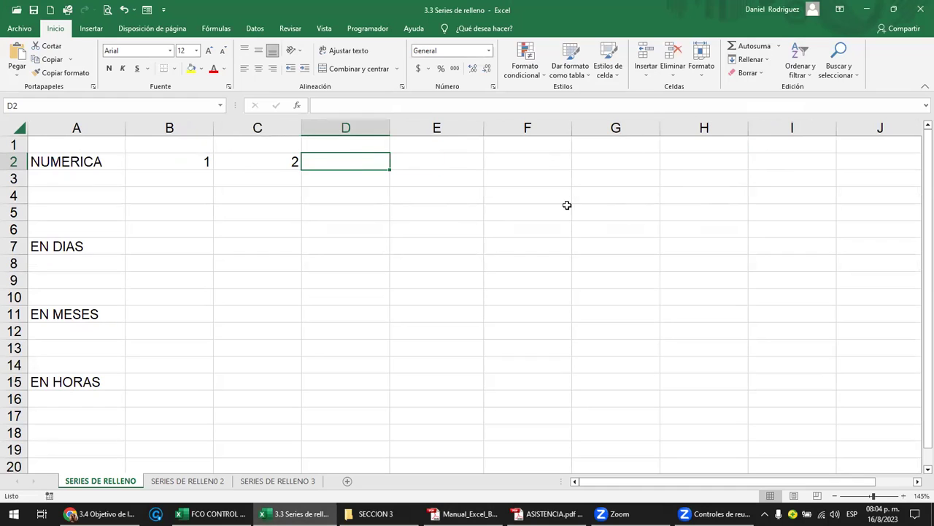
type("3")
key("Tab")
type("4")
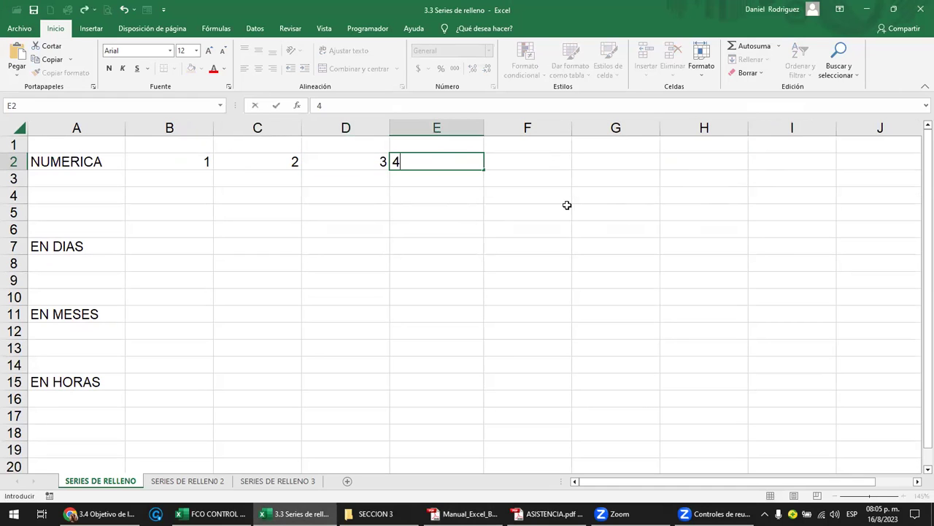
key("Tab")
type("5")
key("Tab")
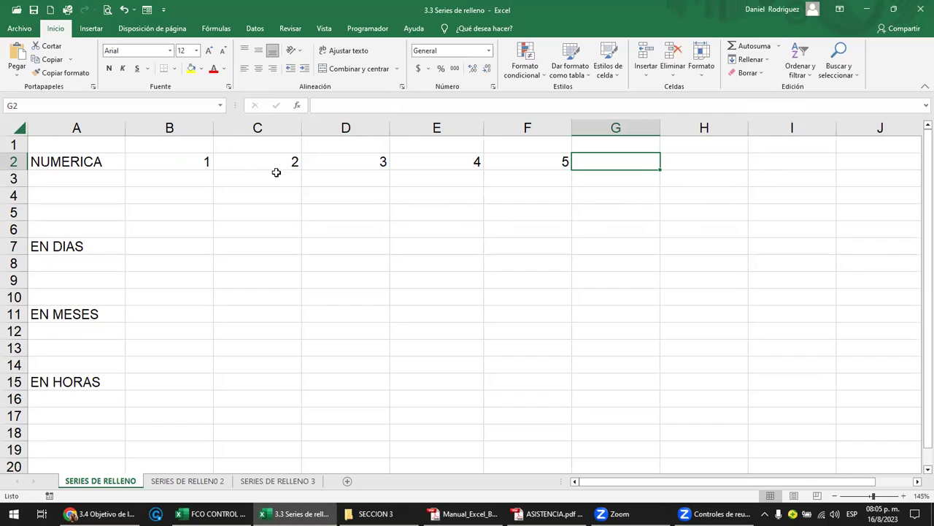
Step: Delete the manually entered numbers from B2:F2 in the NUMERICA row
left_click_drag(253, 163, 535, 171)
key("Delete")
key("Left")
key("Delete")
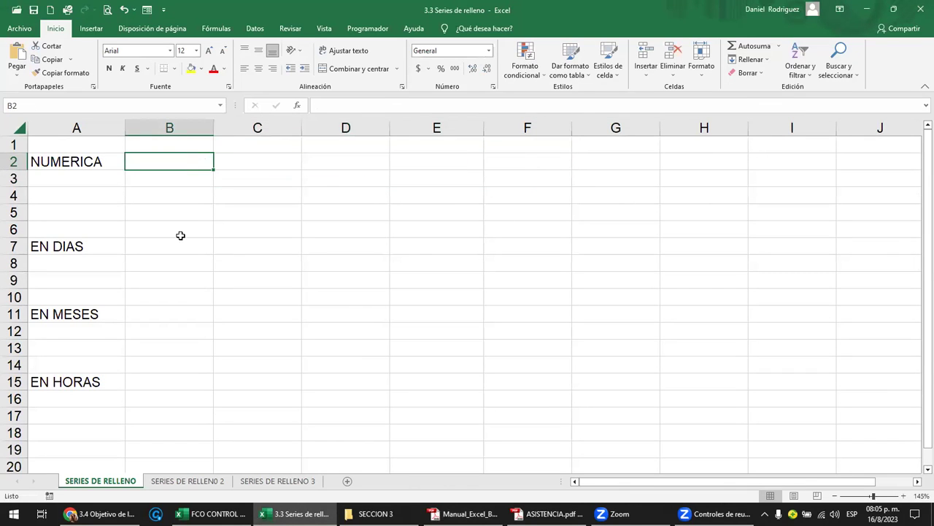
Step: Enter the heading HORIZONTAL in cell B1 above the NUMERICA row
left_click(206, 191)
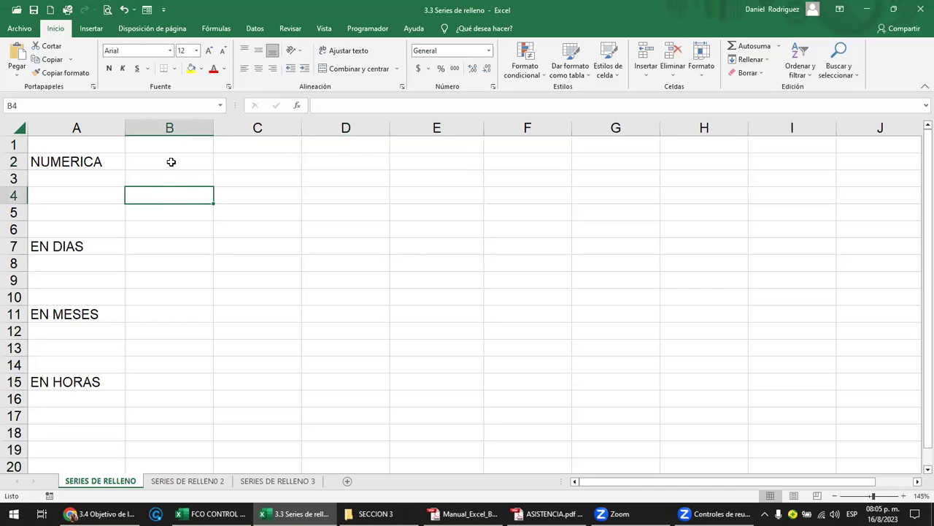
left_click_drag(171, 161, 715, 163)
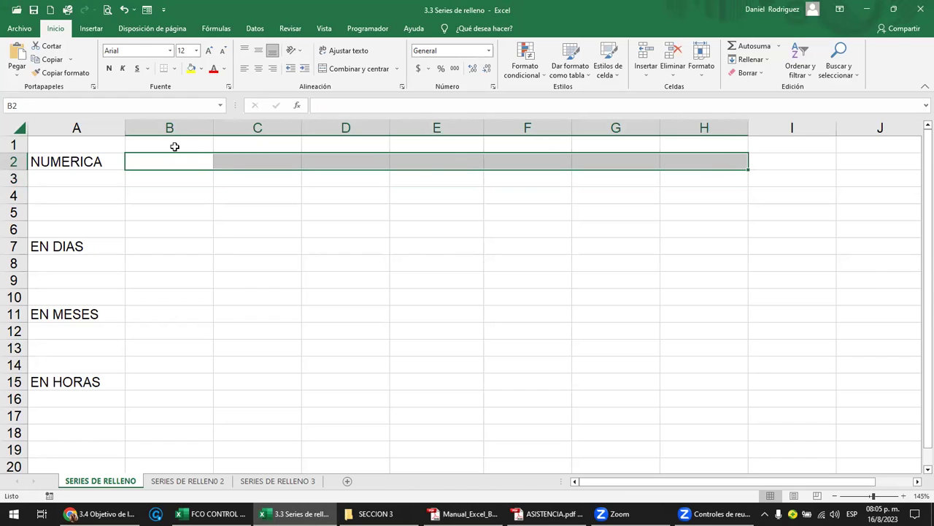
left_click(175, 147)
type("HORI")
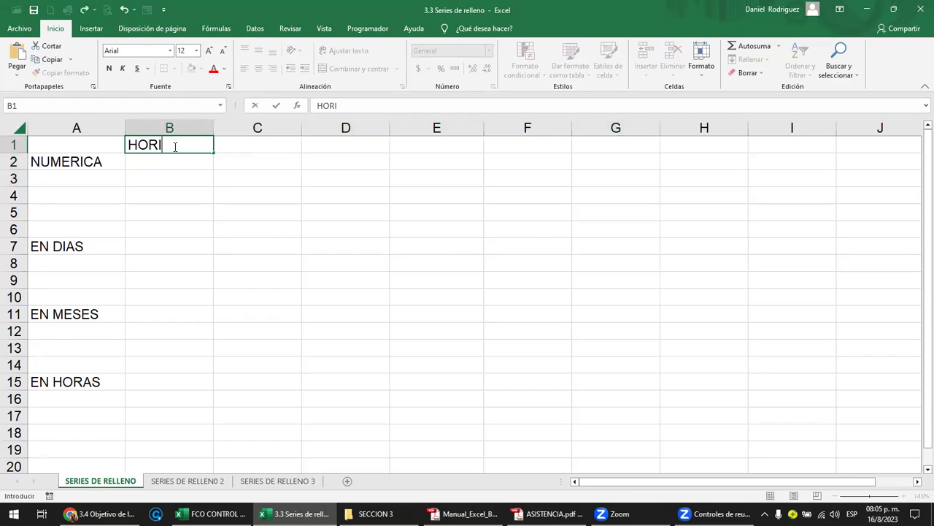
type("ZONTAL")
key("Return")
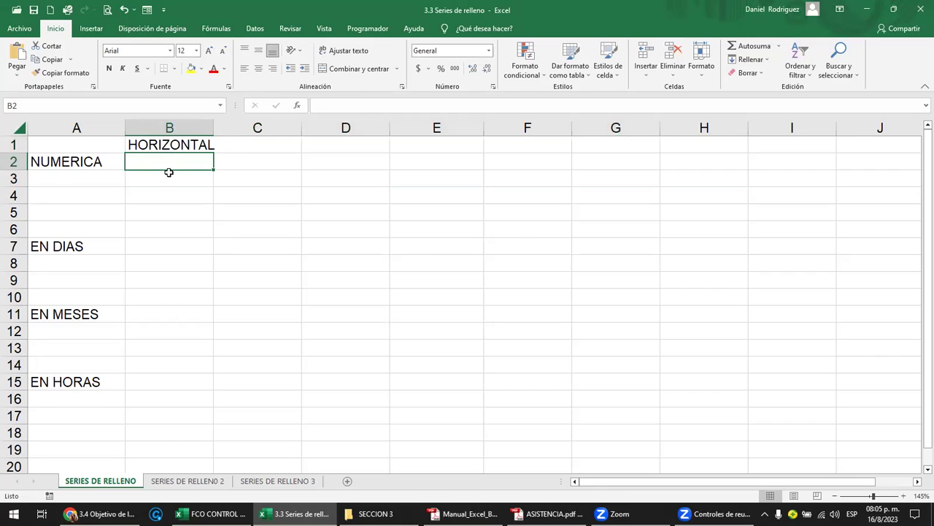
Step: Enter 1 in B2 as the starting value of the NUMERICA series
left_click_drag(88, 181, 87, 228)
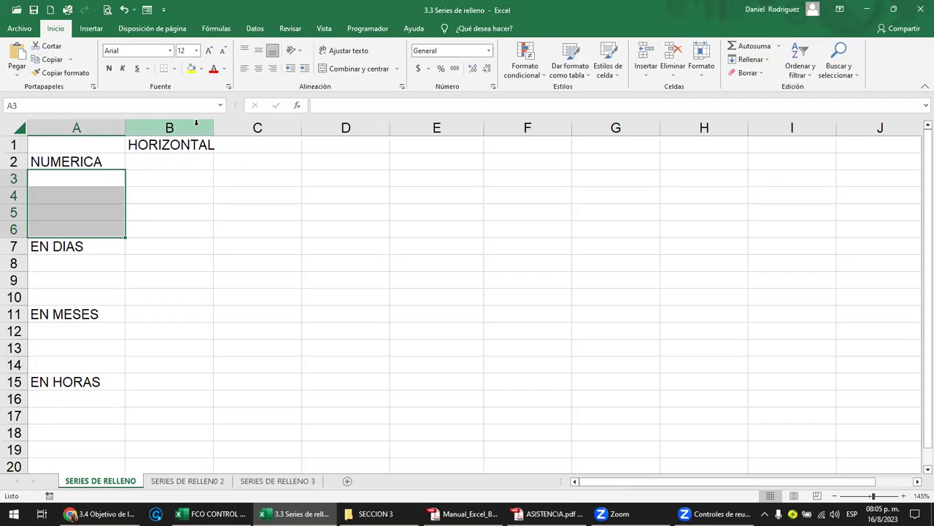
left_click(165, 167)
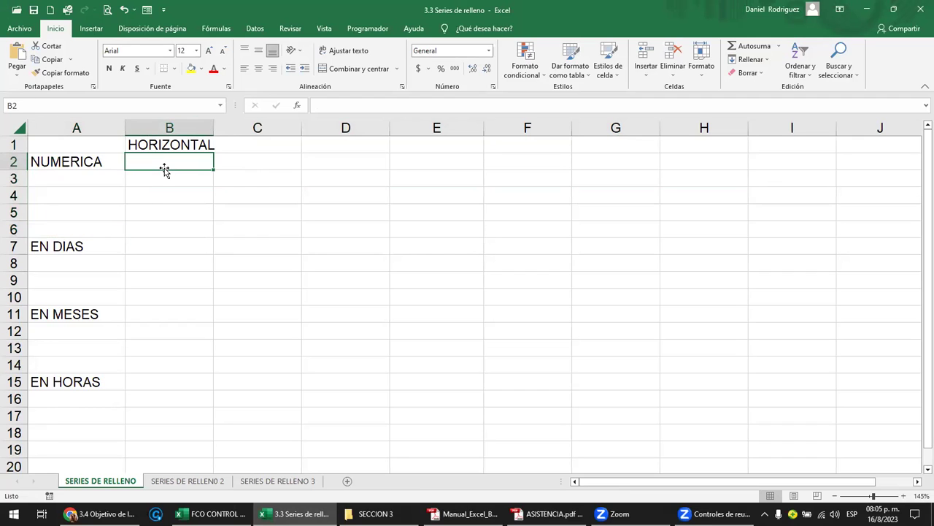
type("1")
key("Tab")
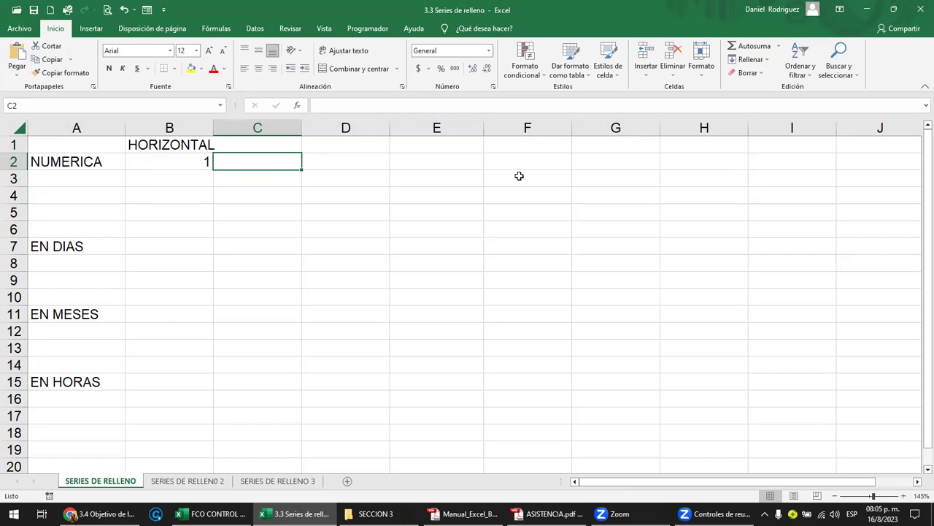
Step: Fill the NUMERICA series from B2 across to I2, producing 1 through 8
left_click(820, 162)
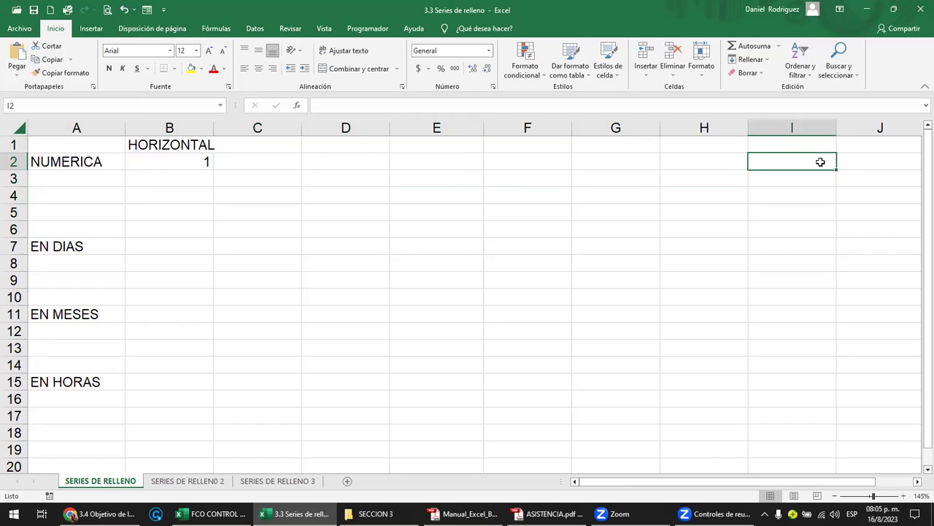
left_click(204, 164)
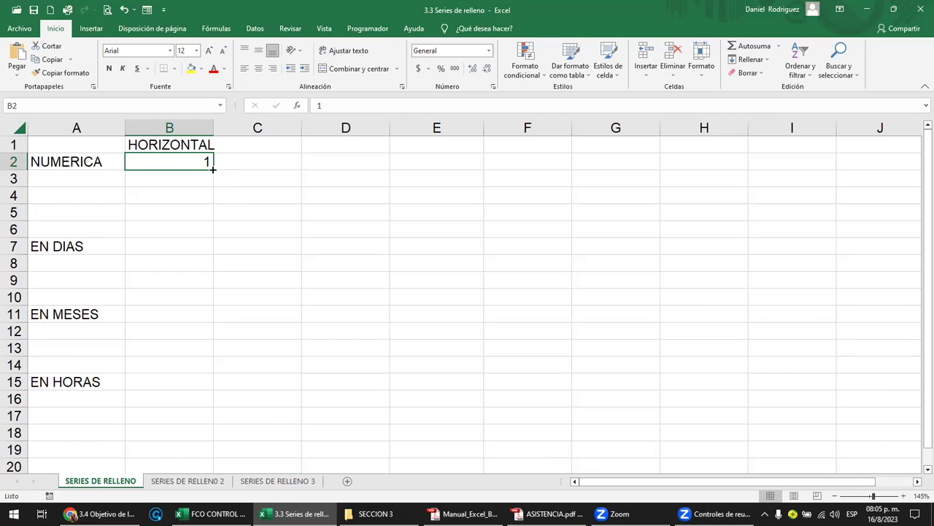
left_click_drag(213, 168, 799, 175)
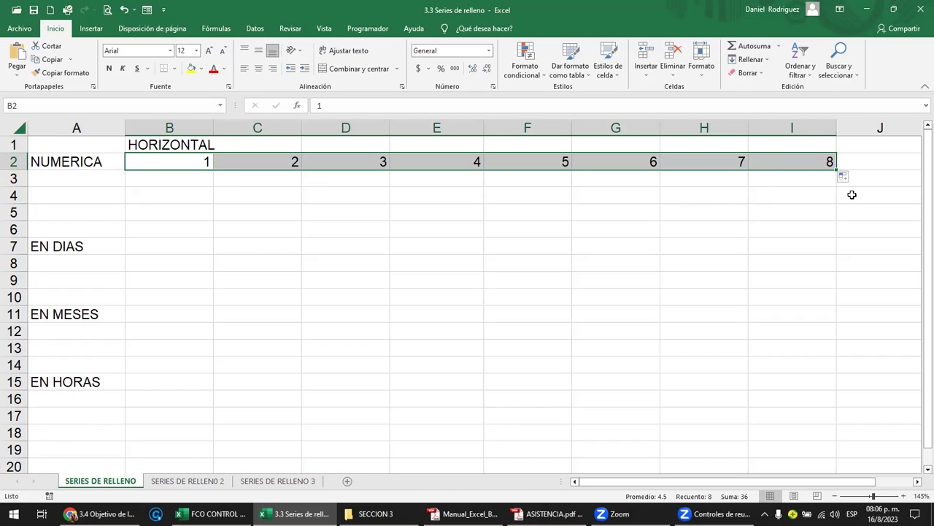
Step: Clear the filled numbers from C2:I2, keeping only the starting value in B2
left_click(782, 206)
left_click_drag(269, 167, 774, 163)
key("Delete")
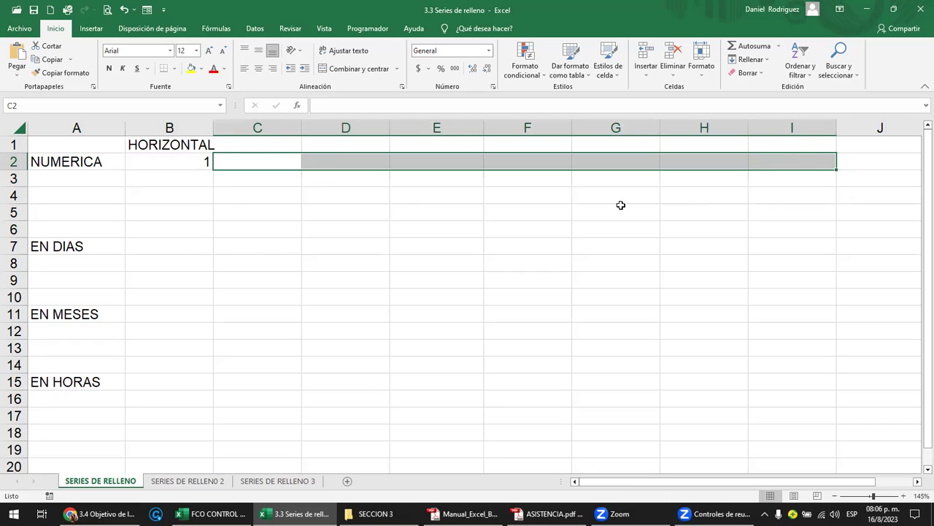
left_click(227, 193)
Step: Autofill the starting value in B2 across to G2 as a consecutive series from 1 to 6
left_click(180, 159)
key("F2")
key("Return")
left_click(204, 161)
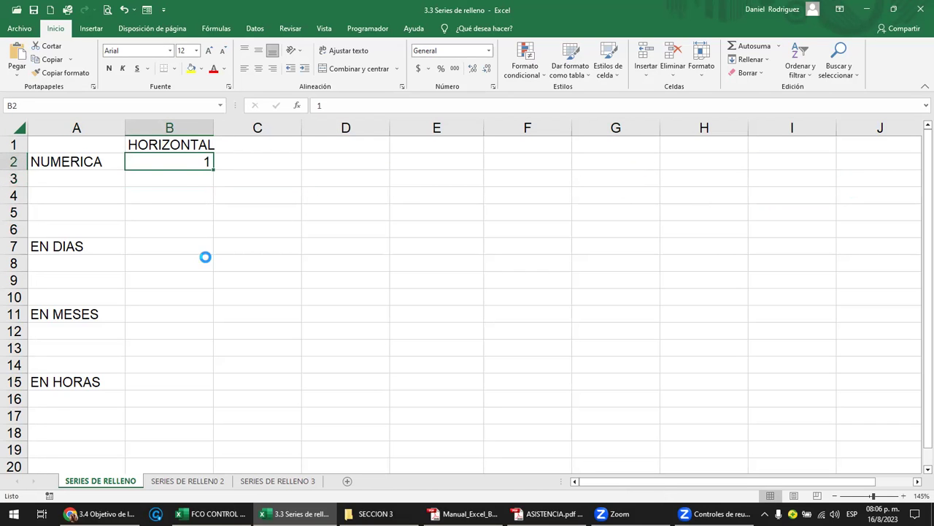
scroll(207, 257, "up", 4)
scroll(157, 244, "up", 1)
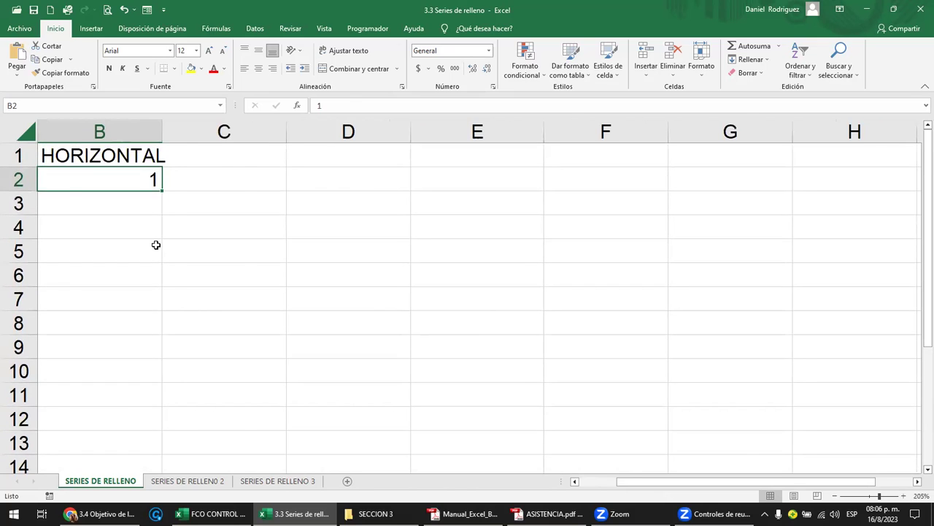
key("Left")
key("Right")
key("Right")
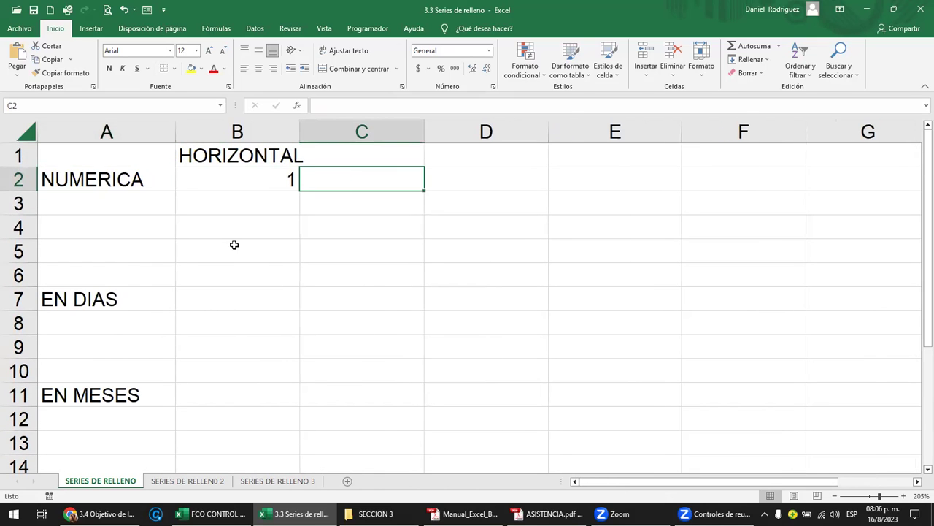
left_click(246, 181)
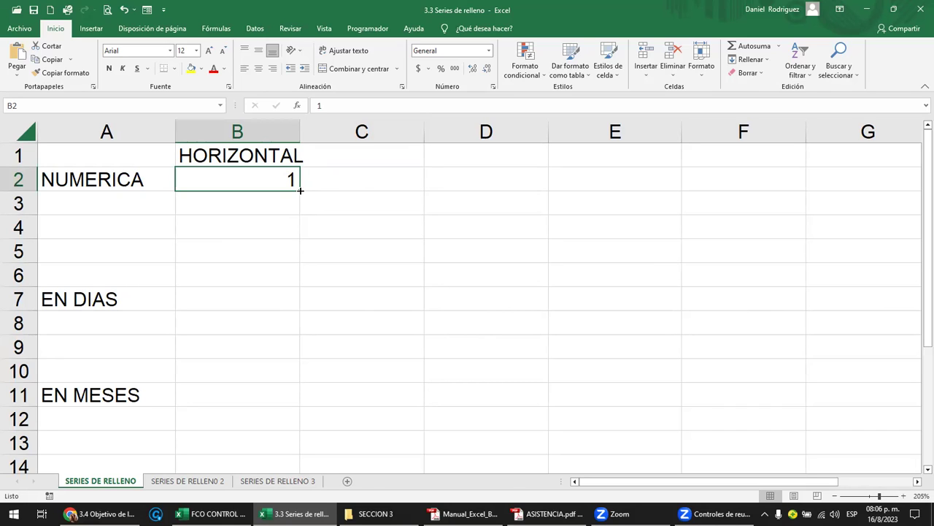
left_click_drag(302, 190, 759, 189)
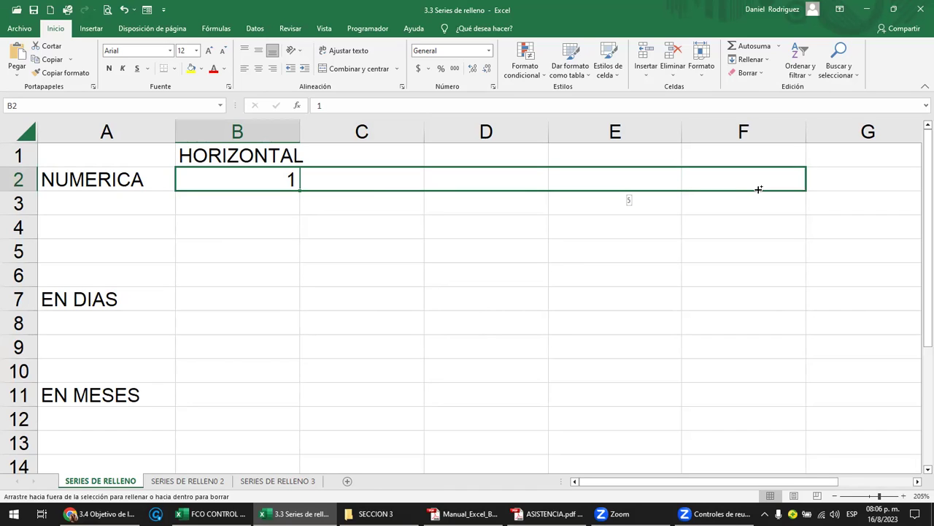
left_click_drag(759, 189, 871, 195)
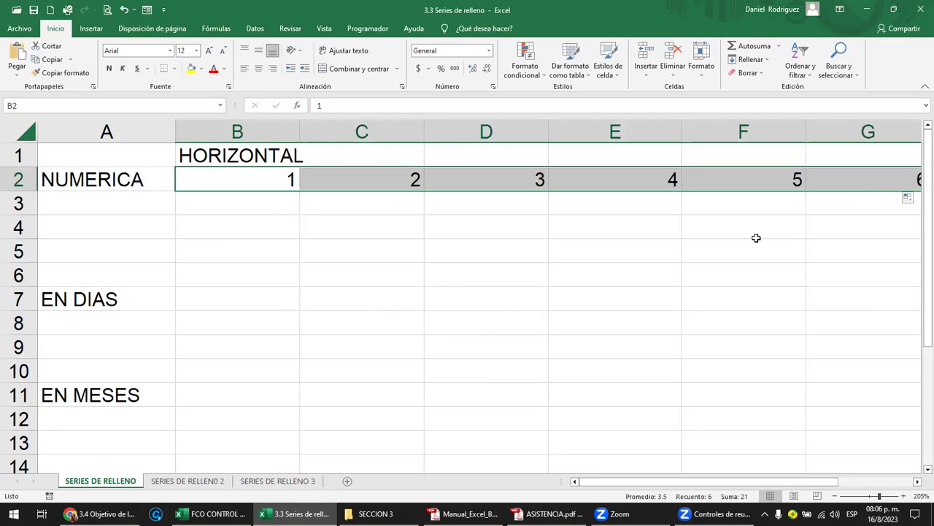
Step: Review the numbers of the filled NUMERICA series cell by cell from B2 to F2
scroll(741, 246, "down", 1, "ctrl")
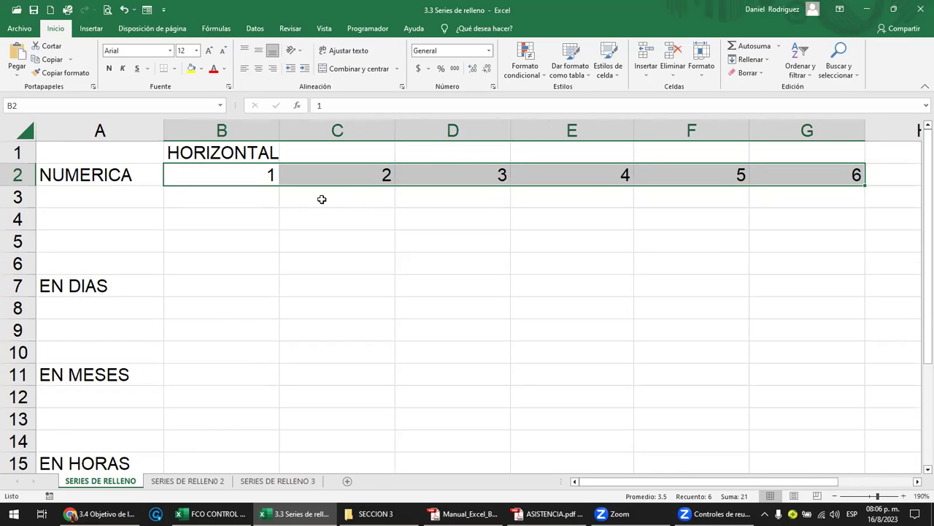
left_click(251, 179)
left_click(357, 187)
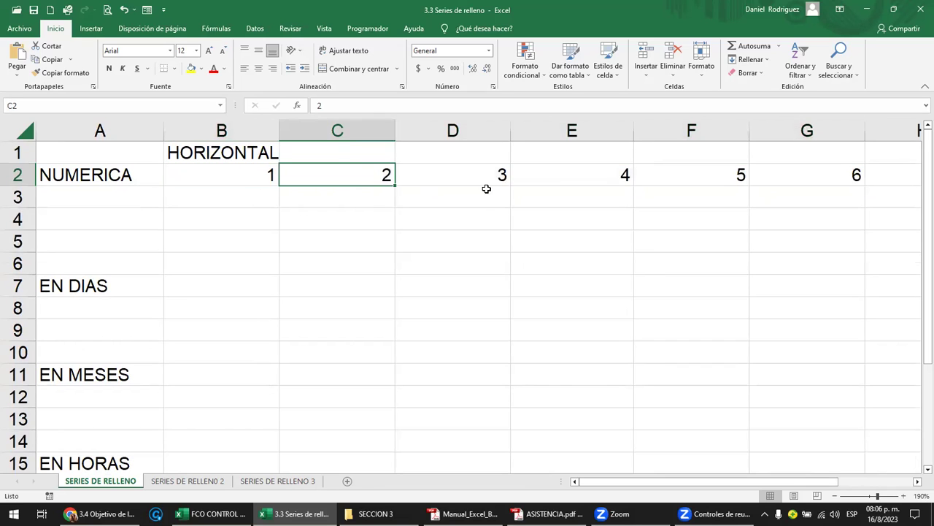
left_click(487, 188)
left_click(616, 176)
left_click(723, 175)
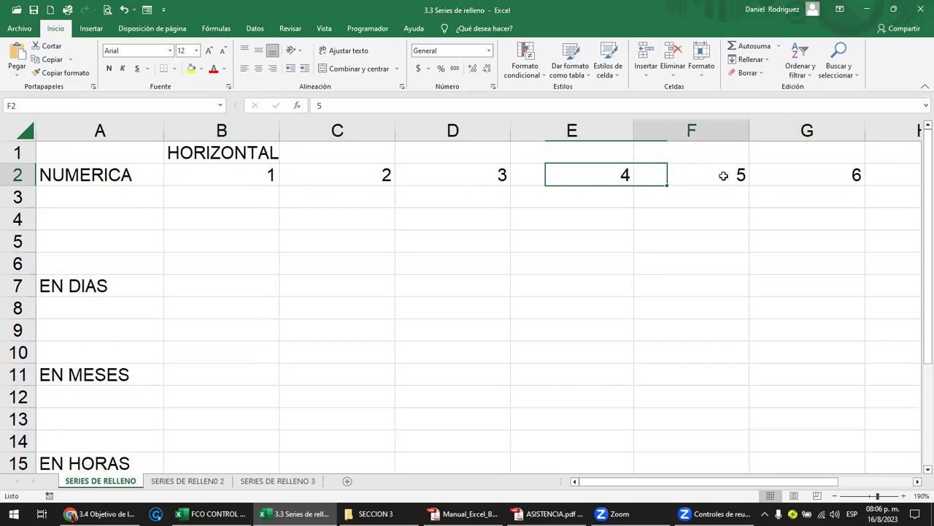
Step: Try extending the NUMERICA series from G2 to I2, and clear the added cells H2:I2
left_click(830, 178)
scroll(832, 189, "down", 3, "ctrl")
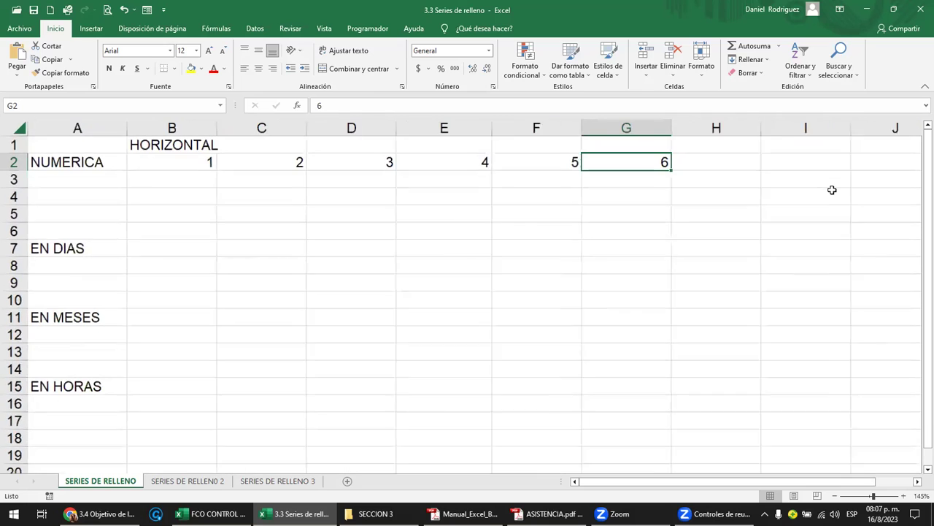
left_click_drag(661, 170, 798, 167)
mouse_move(725, 160)
left_mouse_down()
mouse_move(766, 170)
mouse_move(820, 165)
mouse_move(728, 161)
left_mouse_up()
key("Delete")
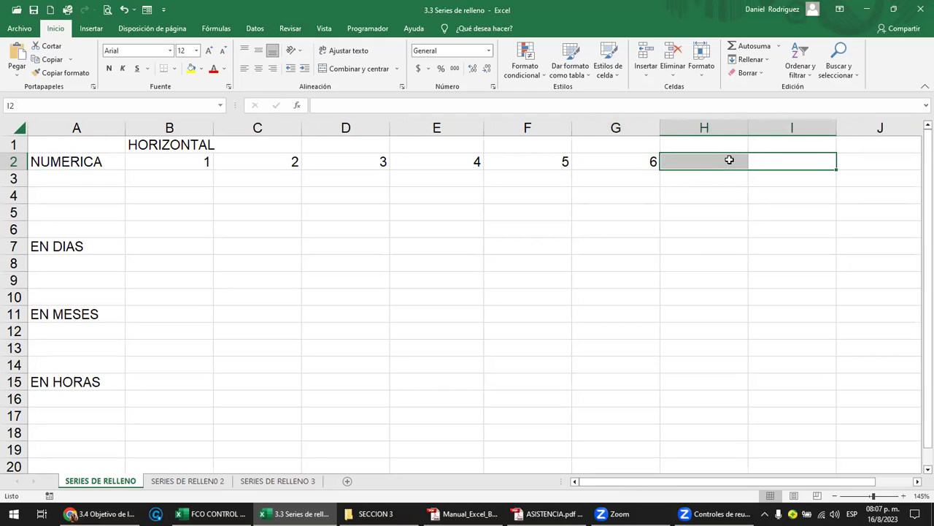
Step: Extend the NUMERICA series from the 6 in G2 across to J2, continuing with 7, 8 and 9
left_click(638, 159)
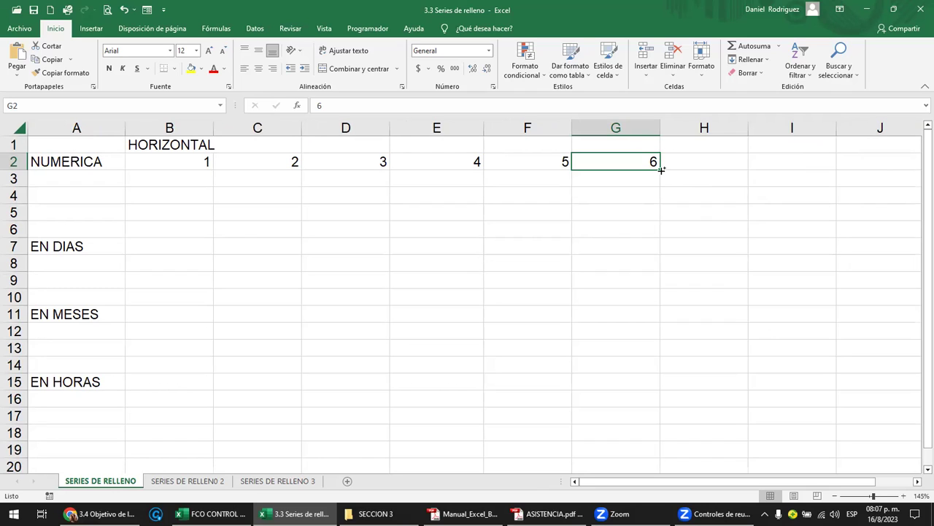
left_click_drag(661, 170, 886, 166)
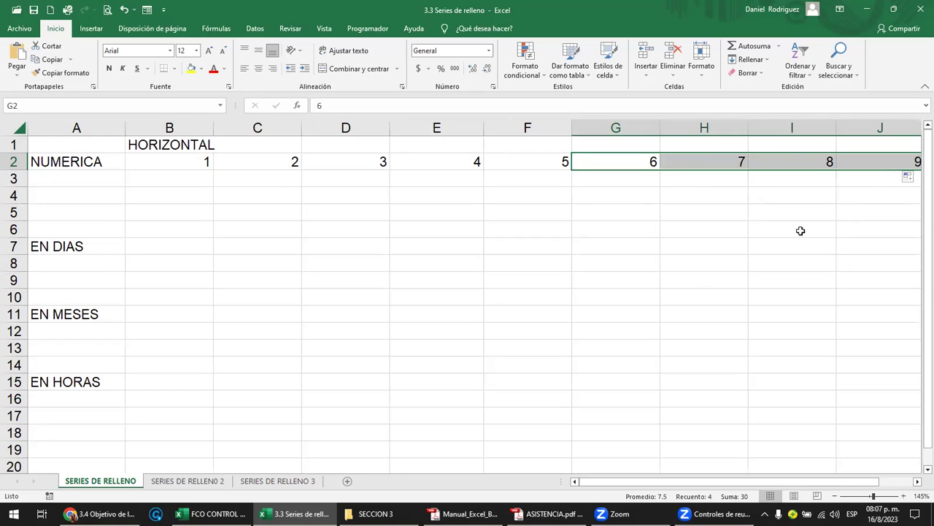
scroll(799, 232, "down", 1, "ctrl")
scroll(801, 231, "down", 1, "ctrl")
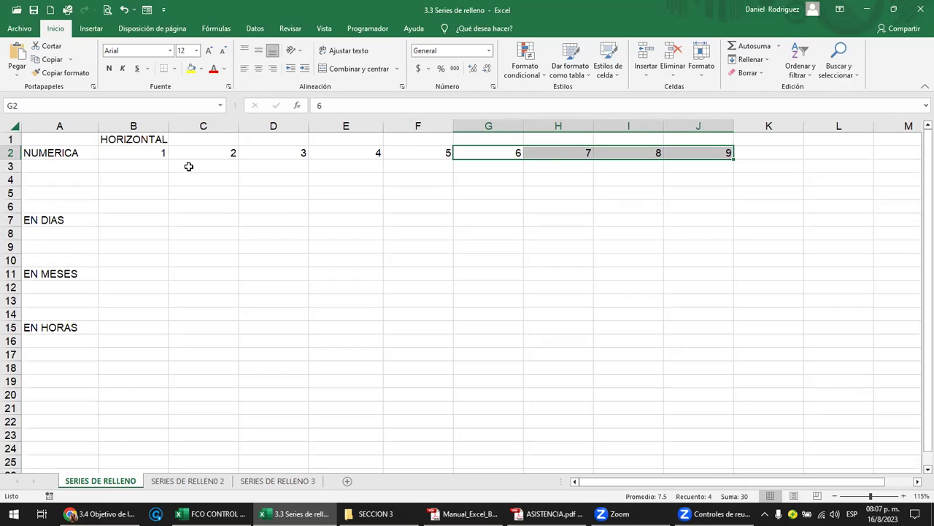
Step: Clear the whole NUMERICA series from B2 to J2
left_click(161, 154)
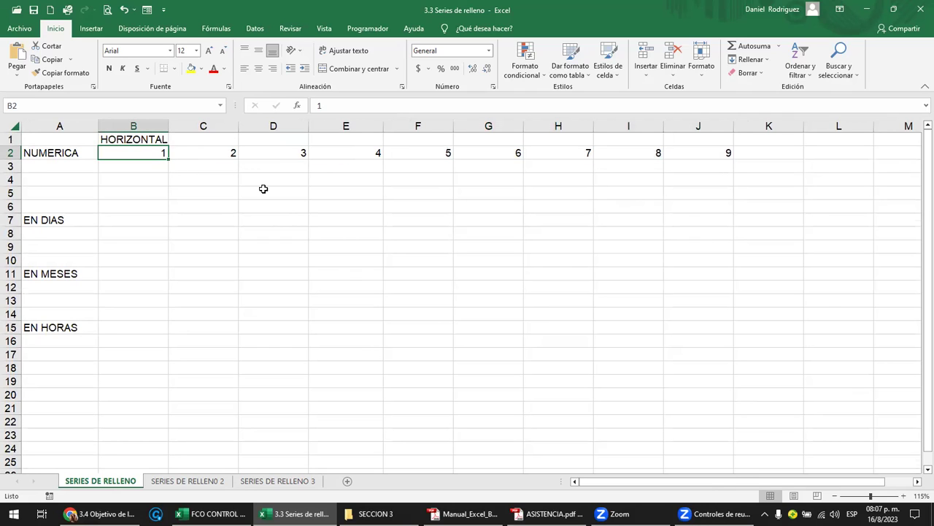
key("ctrl+shift+Right")
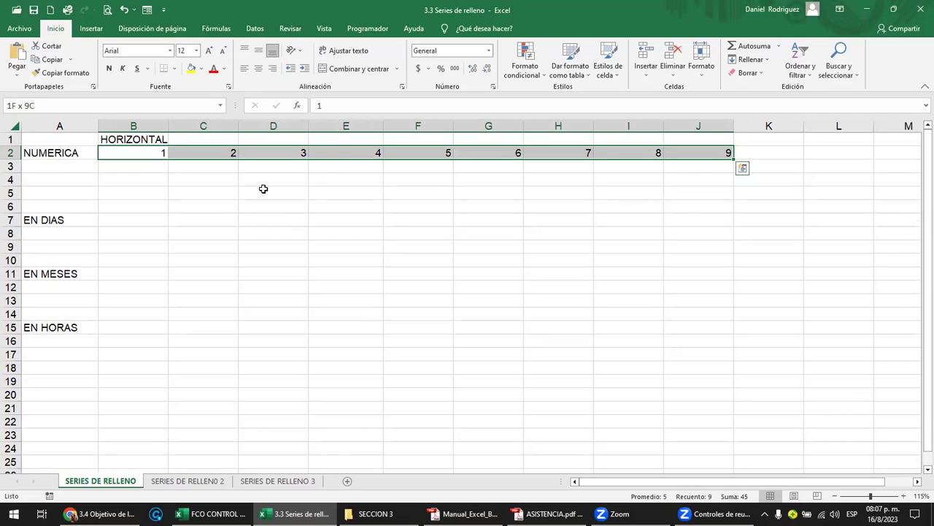
key("Delete")
key("Left")
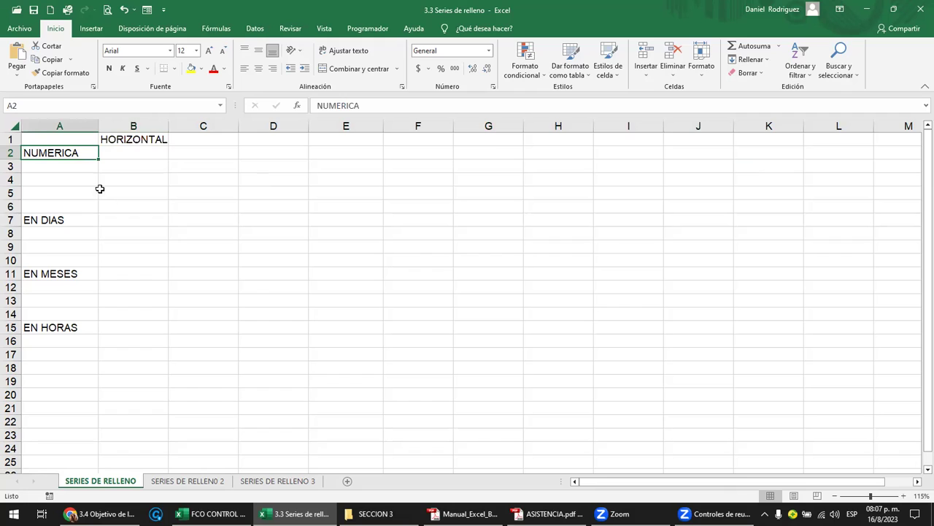
Step: Enter 2 in B2 as the new starting value of the NUMERICA row
left_click(138, 151)
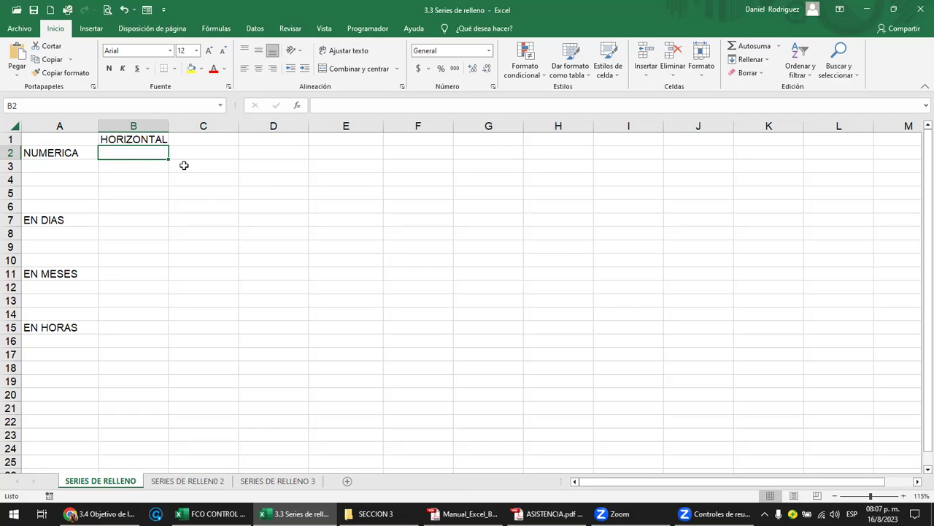
type("2")
key("BackSpace")
type("2")
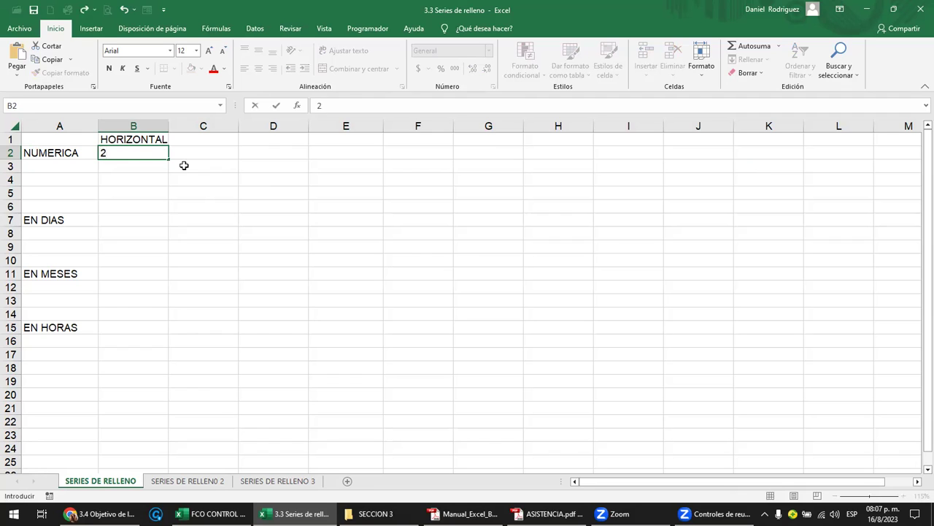
key("Tab")
key("Left")
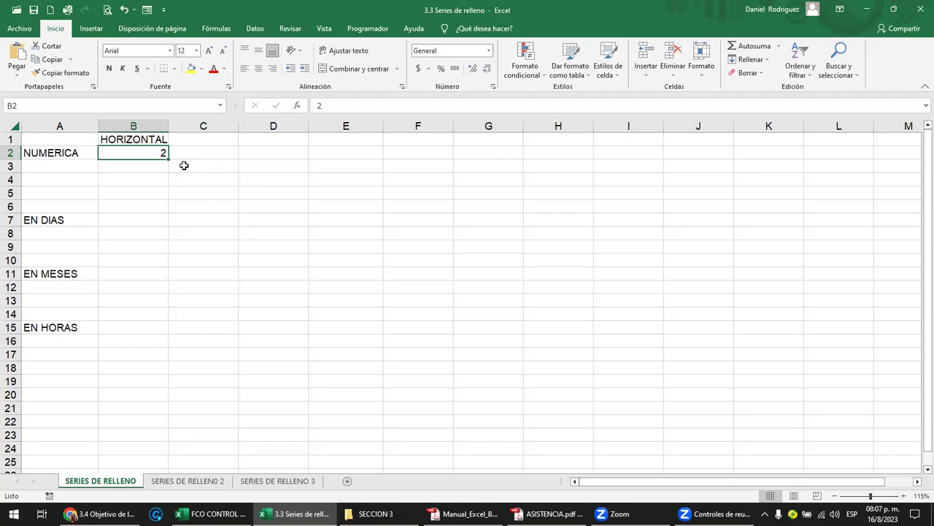
Step: Try autofilling the single value in B2 across to D2, and clear the filled cells C2:D2
left_click_drag(168, 158, 298, 163)
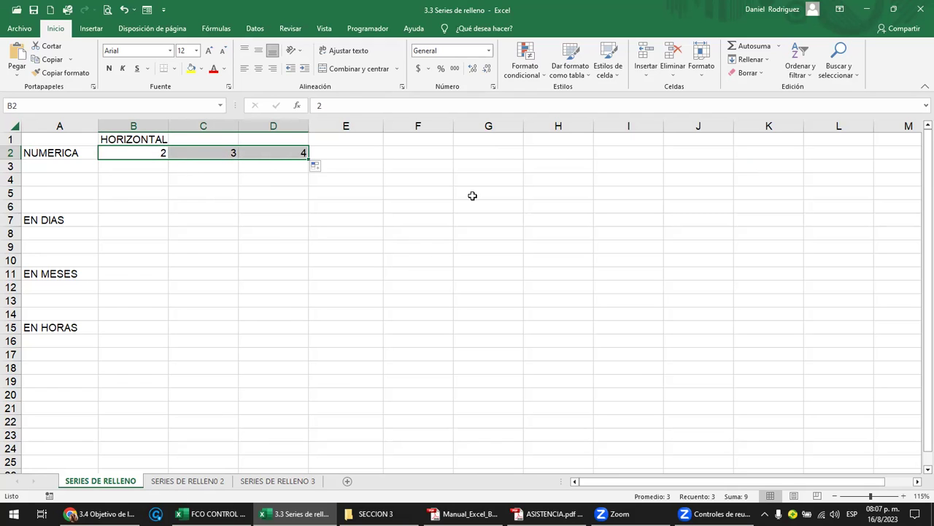
key("Left")
key("Right")
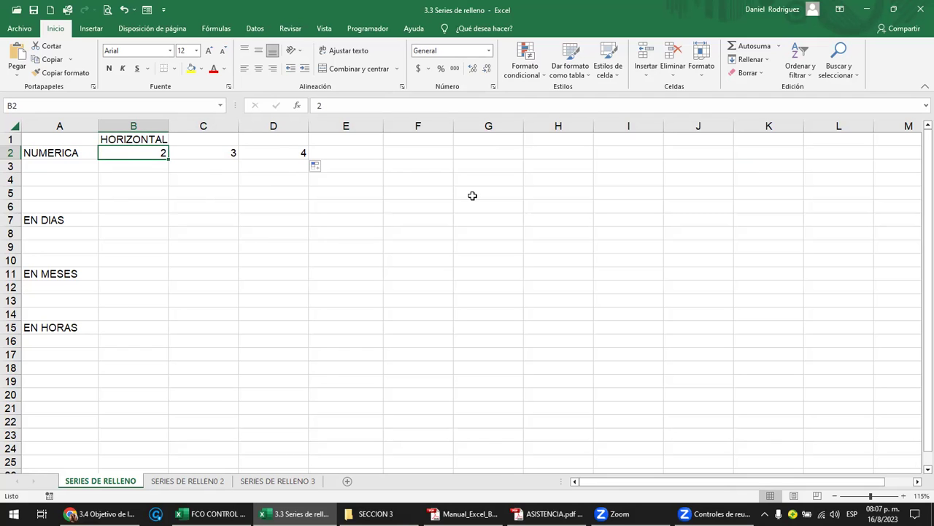
key("Right")
key("Delete")
key("Right")
key("Delete")
key("Left")
key("Left")
Step: Enter 4 in C2 as the second value of the NUMERICA row
key("Right")
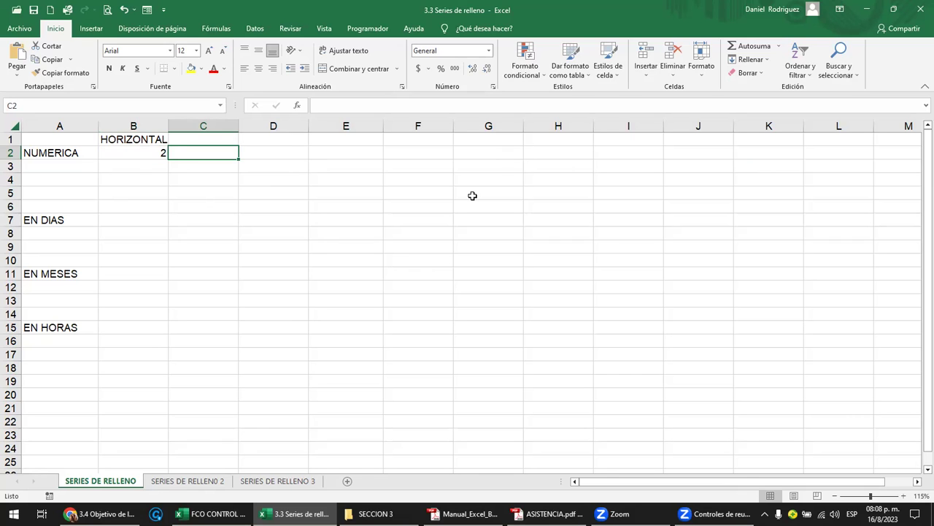
type("4")
key("ctrl+Return")
Step: Try autofilling only the 4 in C2 into D2, and clear D2
left_click_drag(238, 161, 289, 157)
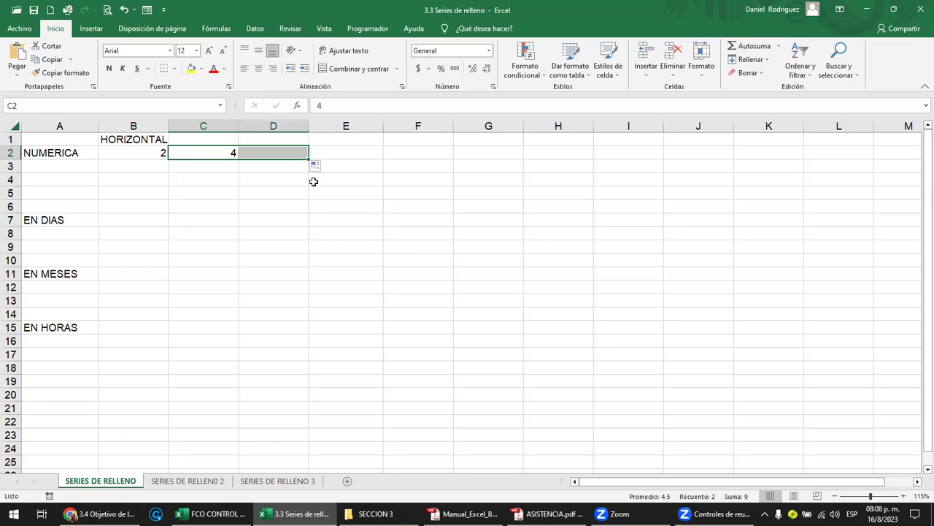
left_click(303, 192)
left_click(289, 153)
key("Delete")
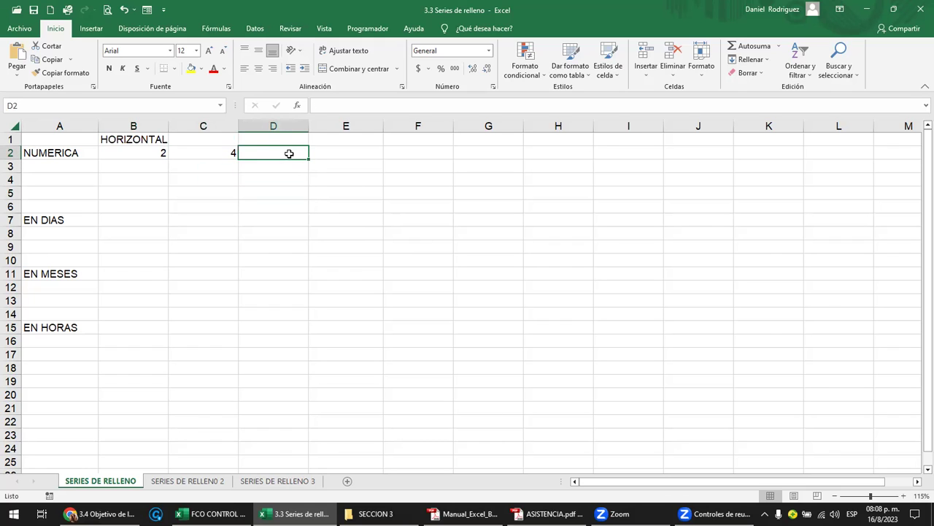
Step: Autofill the pair B2:C2 across to I2 as an even-number series from 2 to 16
left_click_drag(145, 155, 198, 153)
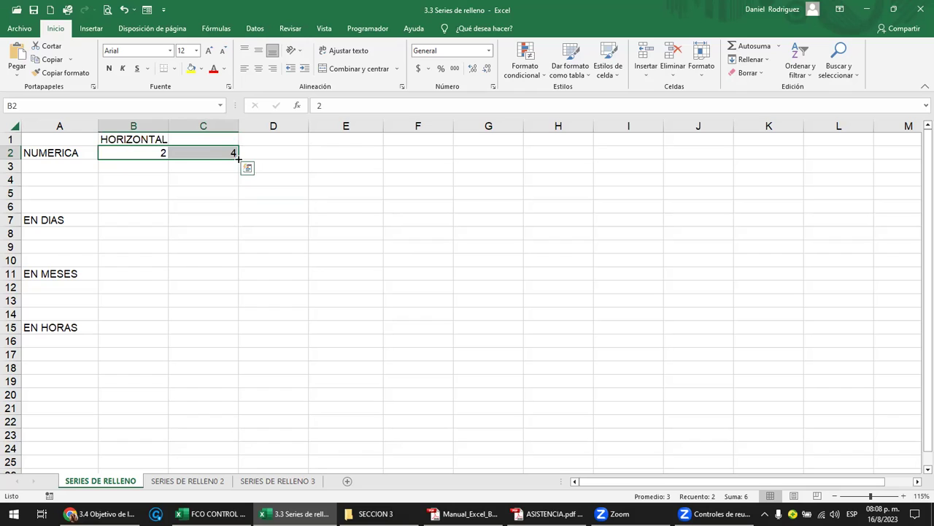
left_click_drag(239, 158, 633, 152)
left_click(217, 205)
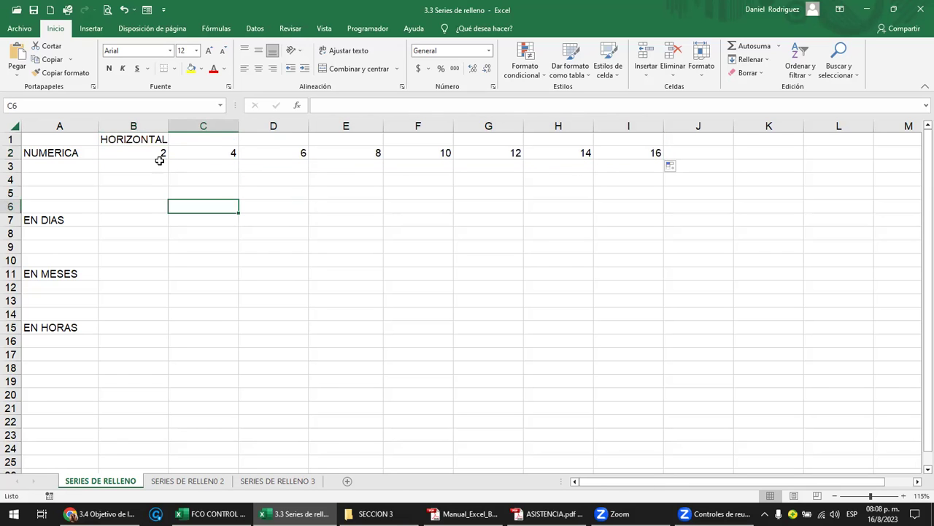
left_click_drag(164, 155, 213, 153)
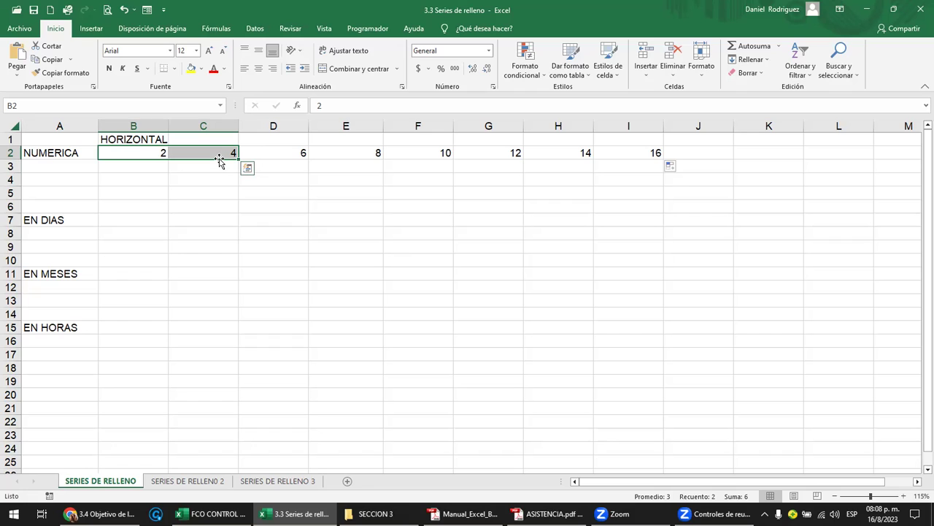
Step: Clear the filled even numbers in D2:I2, keeping the starting pair in B2:C2
left_click_drag(284, 150, 626, 150)
key("Delete")
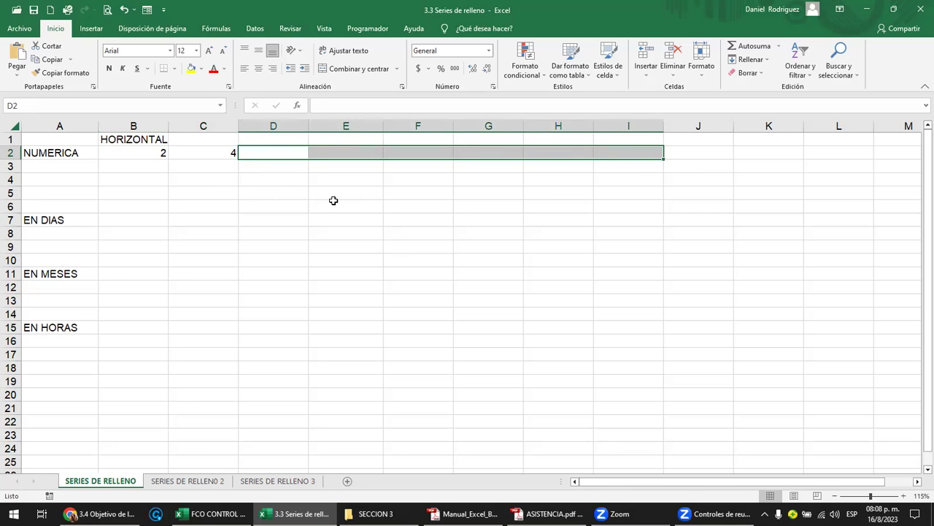
left_click(273, 193)
Step: Replace the starting pair of the NUMERICA row with 1 in B2 and 3 in C2
left_click(136, 153)
type("1")
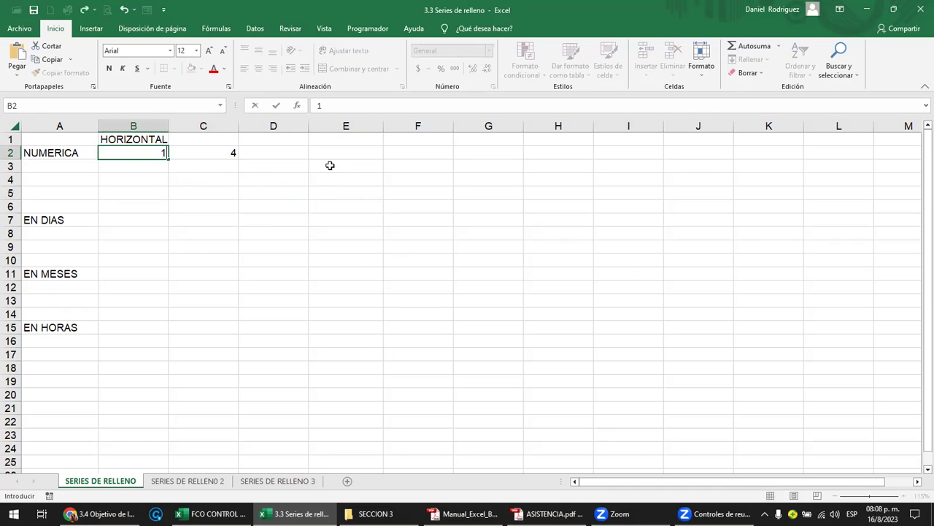
key("Tab")
type("3")
key("Return")
Step: Autofill the pair B2:C2 across to I2 as an odd-number series from 1 to 15
left_click_drag(146, 154, 212, 157)
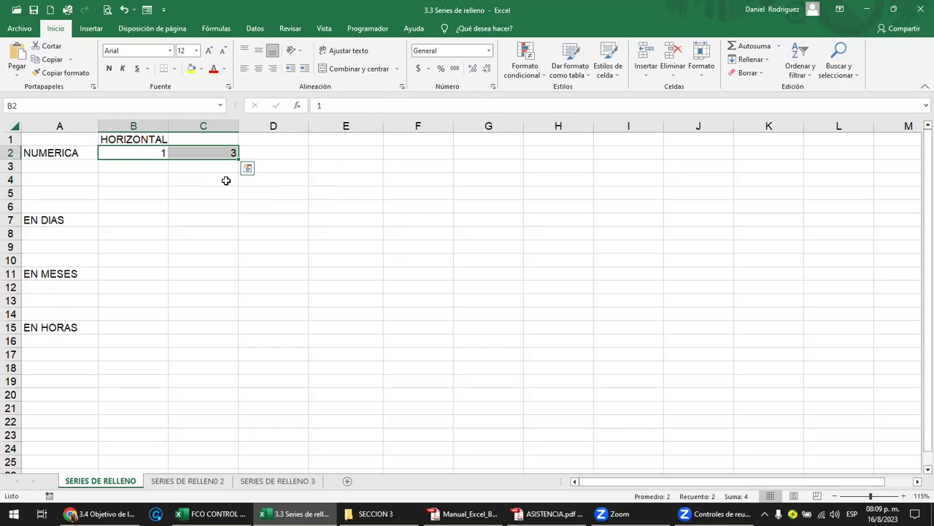
left_click(246, 167)
left_click(273, 157)
left_click(176, 153)
left_click_drag(156, 157, 352, 154)
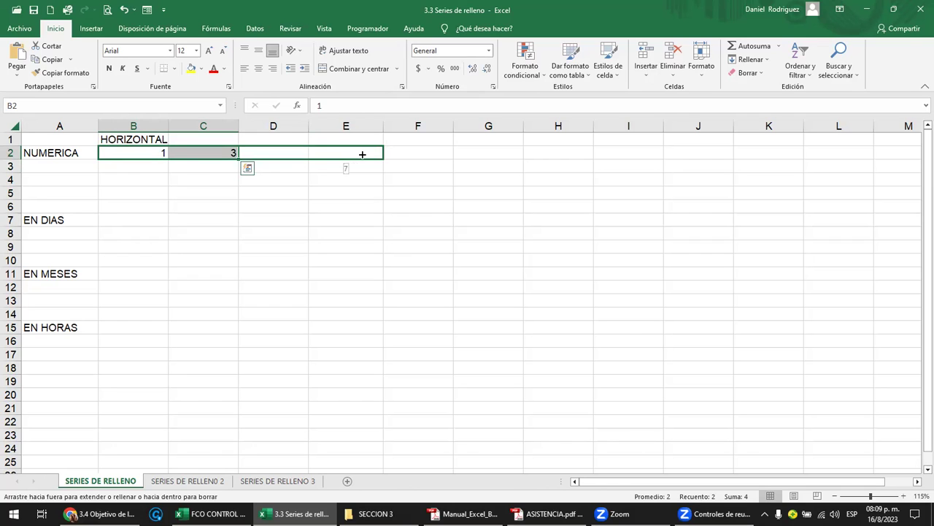
left_click_drag(429, 154, 632, 156)
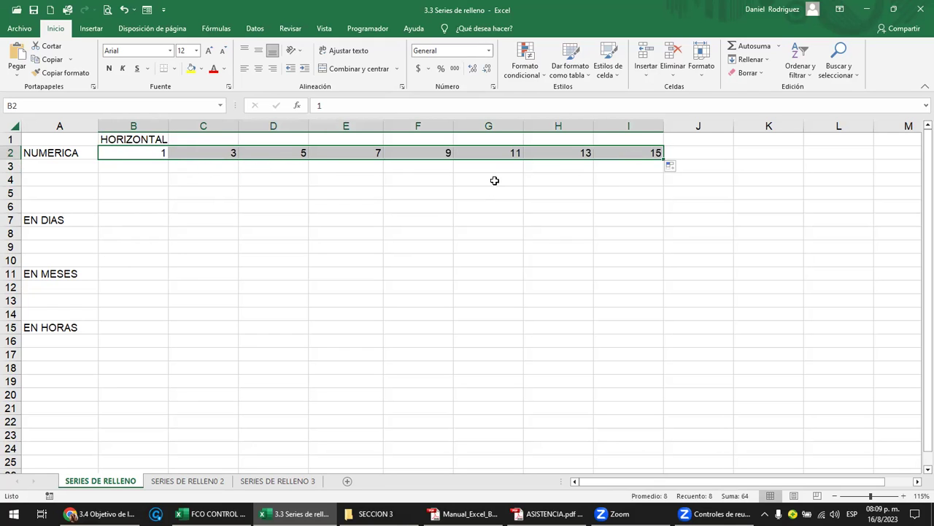
Step: Clear the odd-number series from B2 to I2
left_click(138, 153)
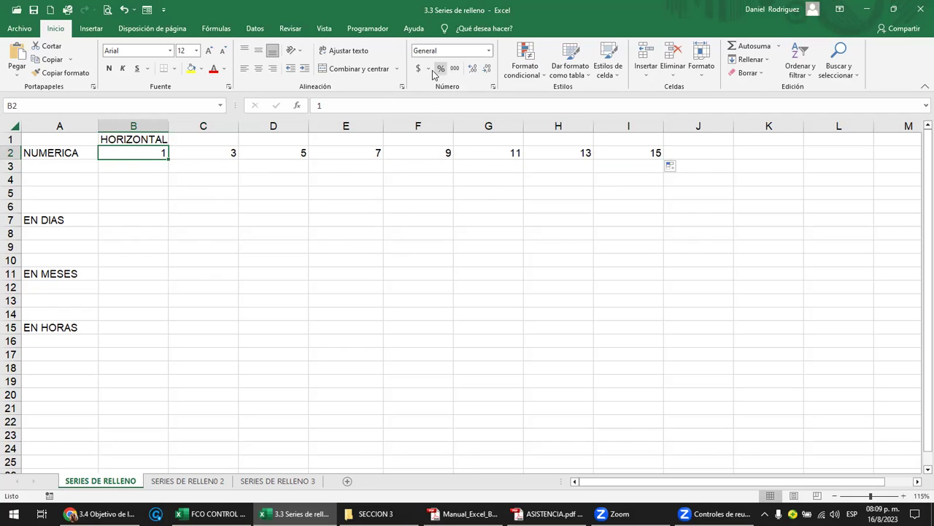
left_click(132, 217)
left_click_drag(143, 154, 630, 152)
key("Delete")
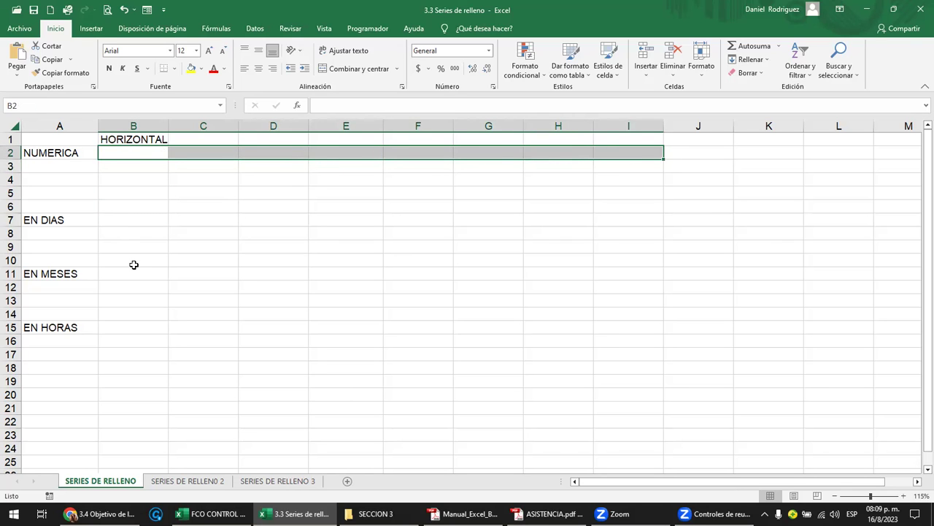
Step: Insert four blank rows at row 5, between the NUMERICA and EN DIAS sections
left_click_drag(11, 193, 10, 234)
right_click(11, 234)
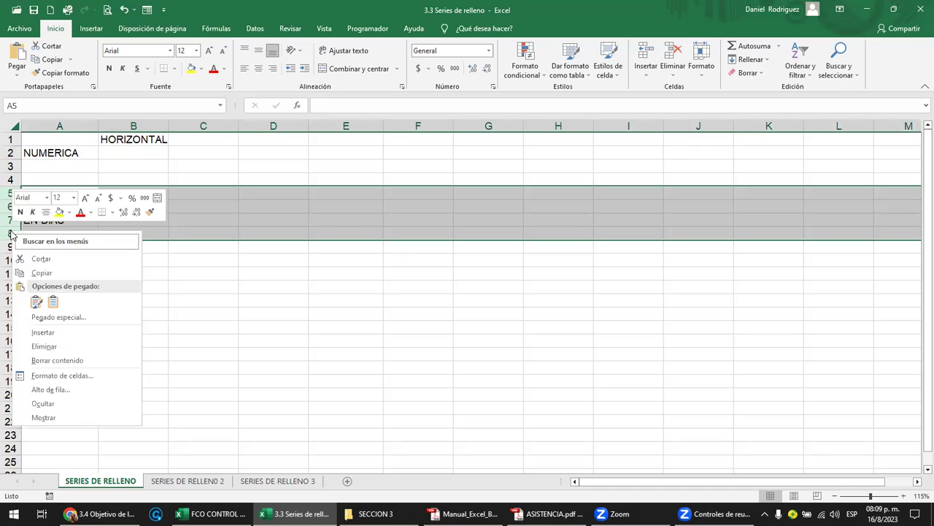
left_click(42, 332)
Step: Enter 1 in B2 and 2 in C2, and autofill the pair across to K2 as a series from 1 to 10
left_click(121, 150)
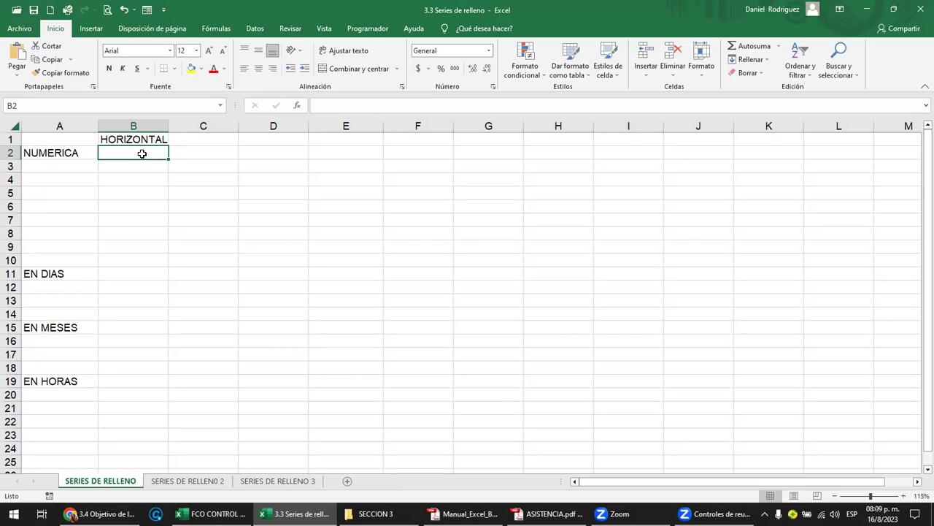
type("1")
key("Return")
left_click(135, 152)
key("Right")
type("2")
key("Return")
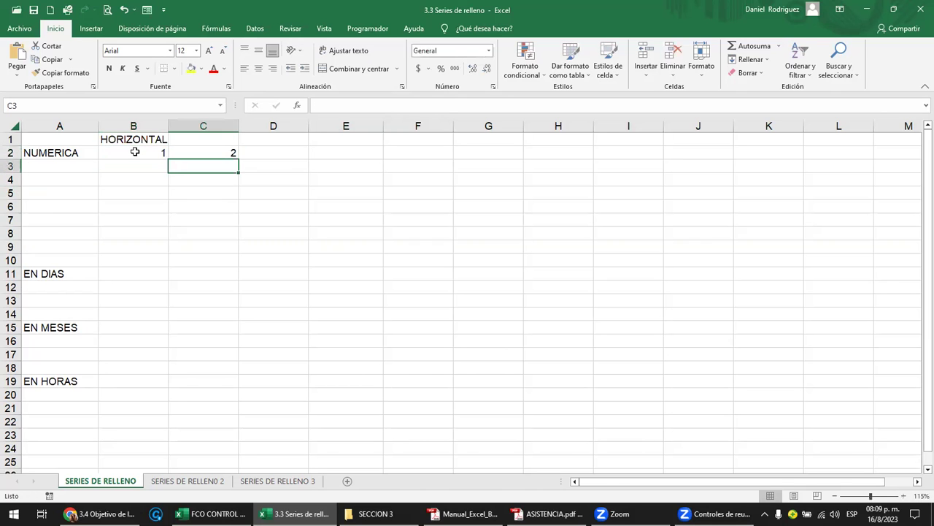
left_click(155, 152)
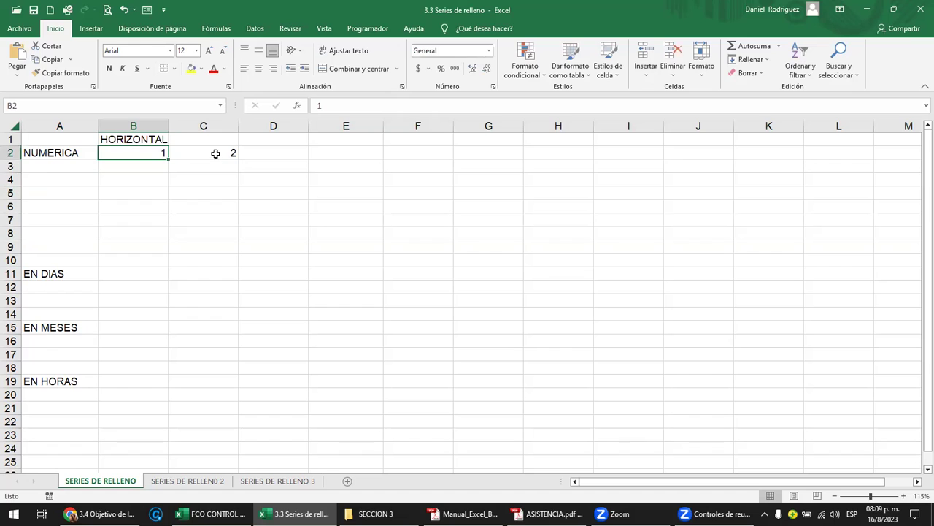
left_click_drag(156, 152, 787, 162)
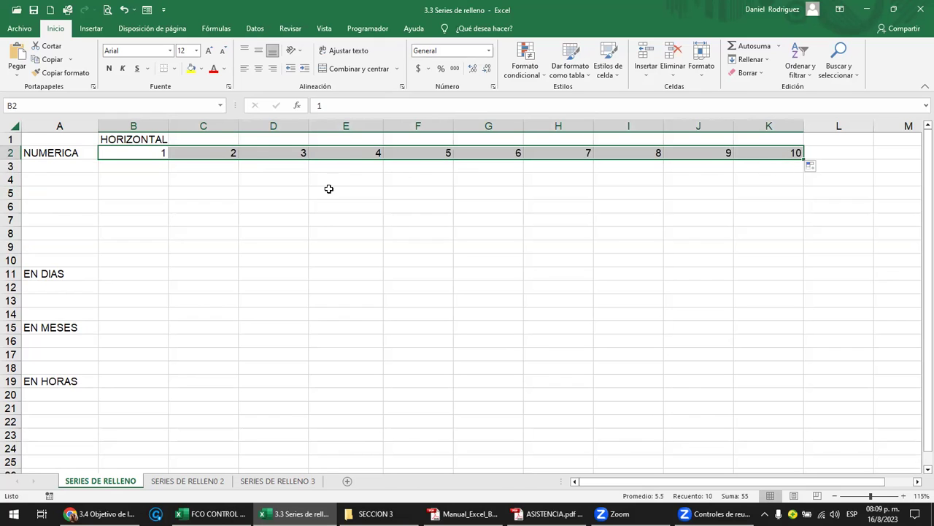
Step: Clear the series values in C2:K2, keeping only the 1 in B2
left_click(215, 156)
key("shift+Right")
key("shift+Right")
key("shift+Right")
key("shift+Right")
key("shift+Right")
key("shift+Right")
key("shift+Right")
key("shift+Right")
key("shift+Right")
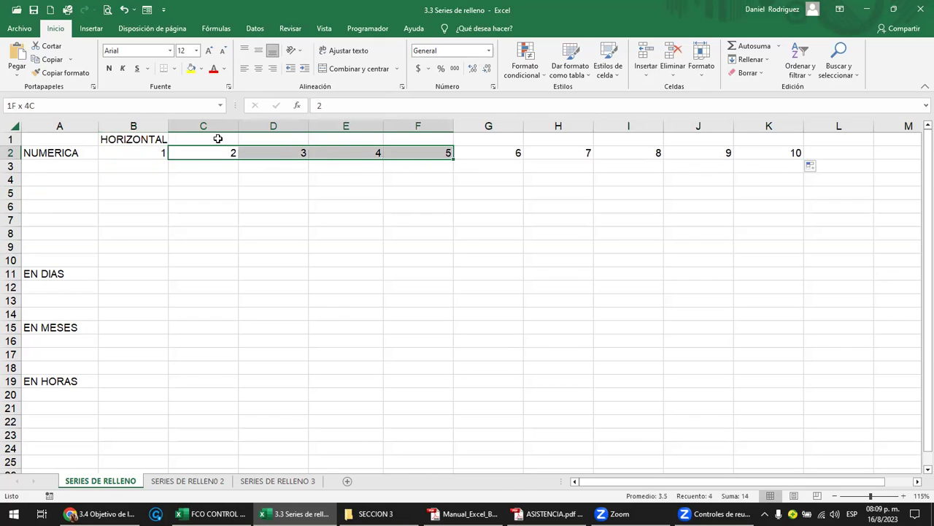
key("shift+Left")
key("Delete")
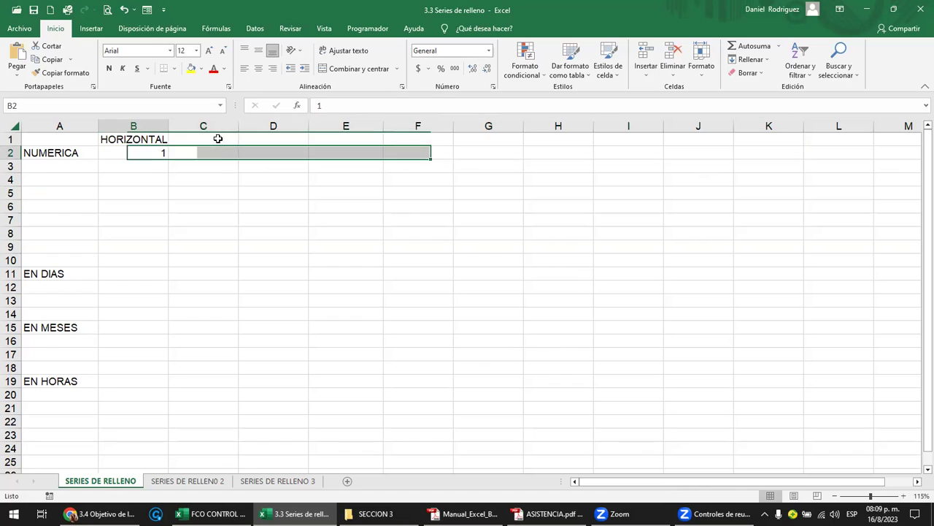
Step: Autofill the single 1 in B2 across to L2 as a consecutive series from 1 to 11
key("Left")
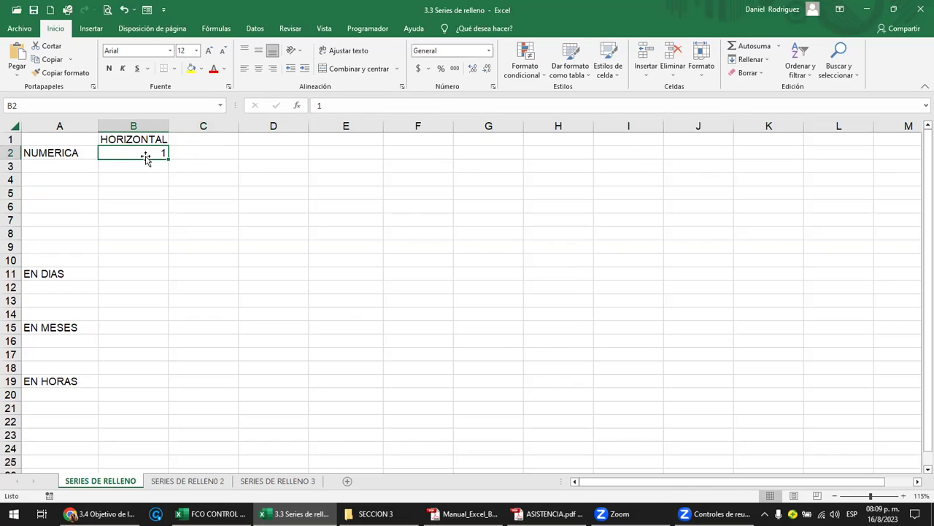
left_click_drag(170, 160, 840, 155)
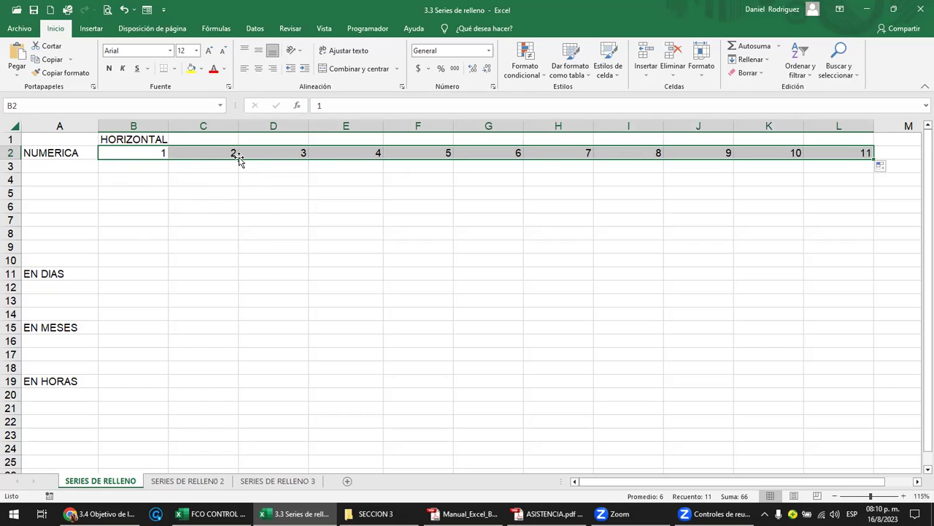
Step: Enter 2 in B3 and 4 in C3, and autofill the pair across to L3 as an even series from 2 to 22
left_click(164, 170)
type("2")
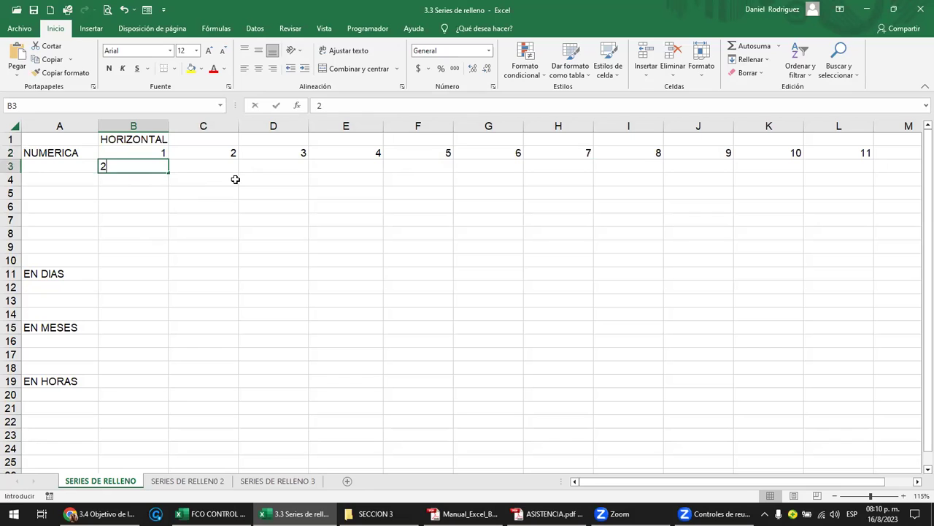
key("Tab")
type("4")
key("Tab")
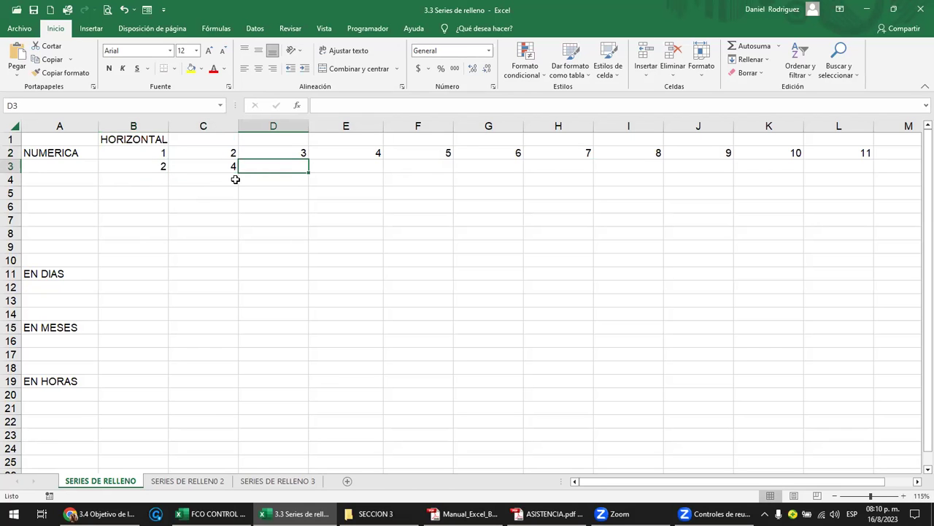
left_click_drag(149, 167, 205, 168)
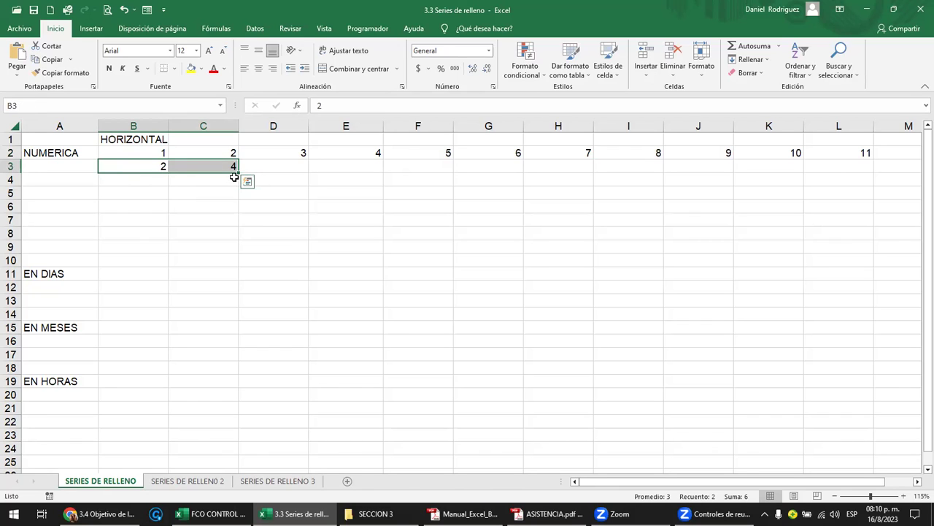
mouse_move(238, 174)
left_mouse_down()
mouse_move(843, 177)
mouse_move(831, 186)
left_mouse_up()
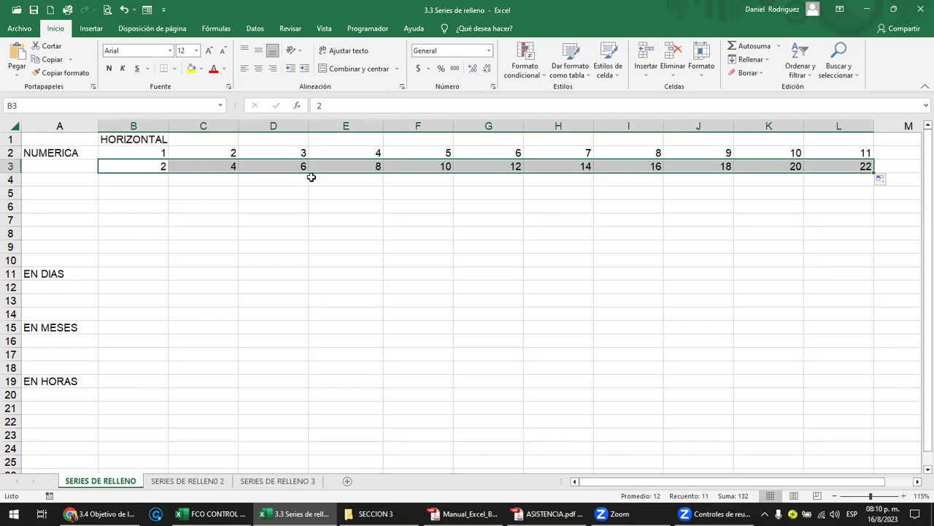
Step: Enter 1 in B4 and 3 in C4, and autofill the pair across to L4 as an odd series from 1 to 21
left_click(144, 179)
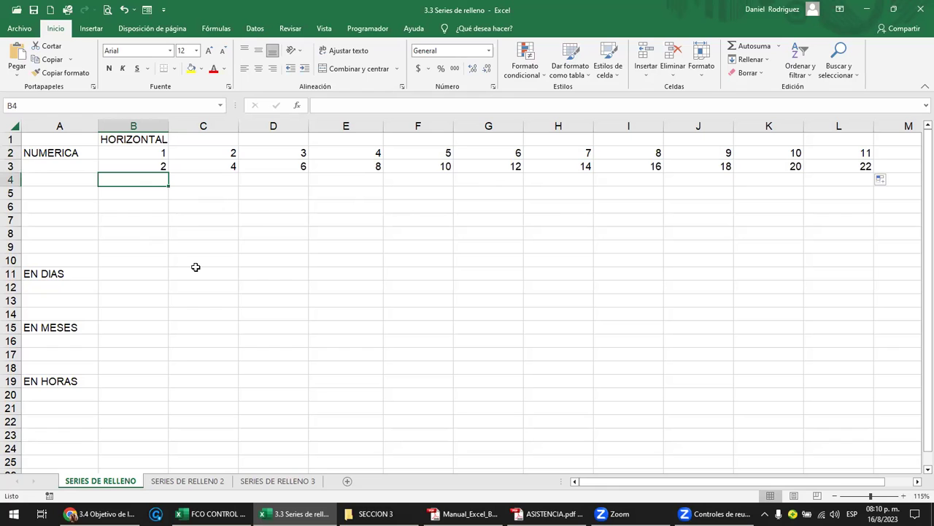
type("1")
key("Tab")
type("3")
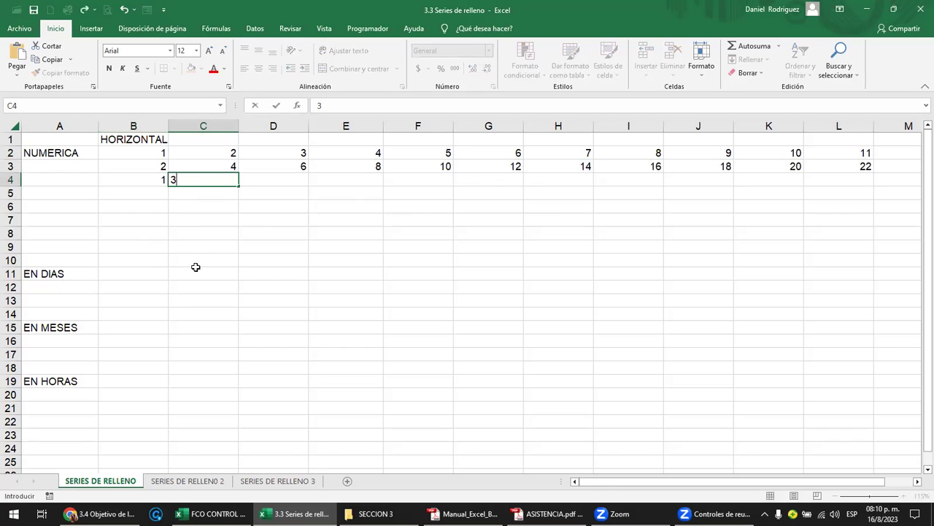
key("Tab")
key("Left")
key("Left")
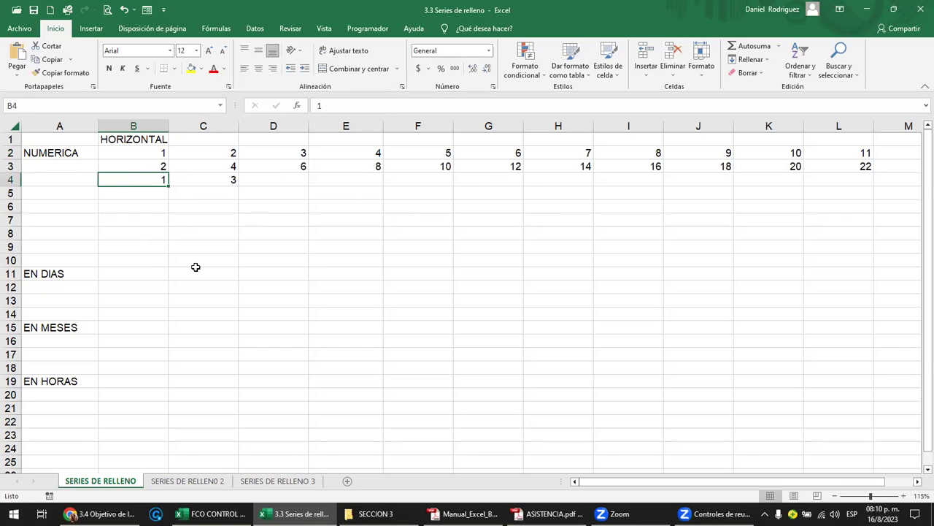
left_click_drag(165, 181, 847, 180)
Step: Enter 11 in B5 and 13 in C5, and autofill the pair across to L5 as an odd series from 11 to 31
left_click(174, 194)
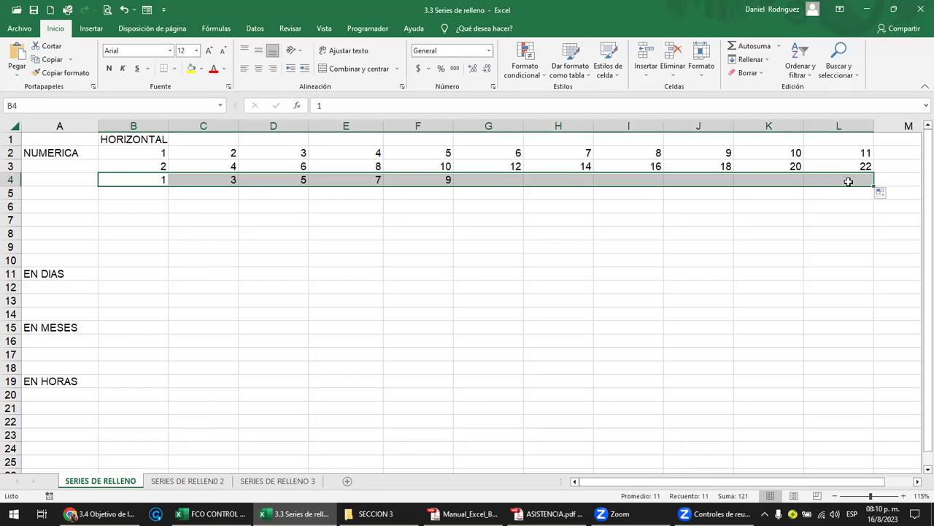
left_click(145, 193)
type("1")
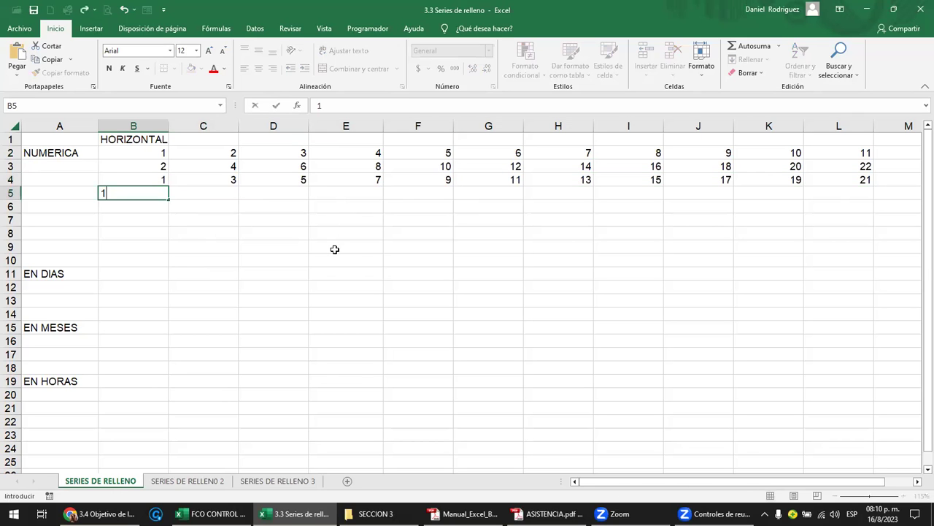
key("Right")
type("13")
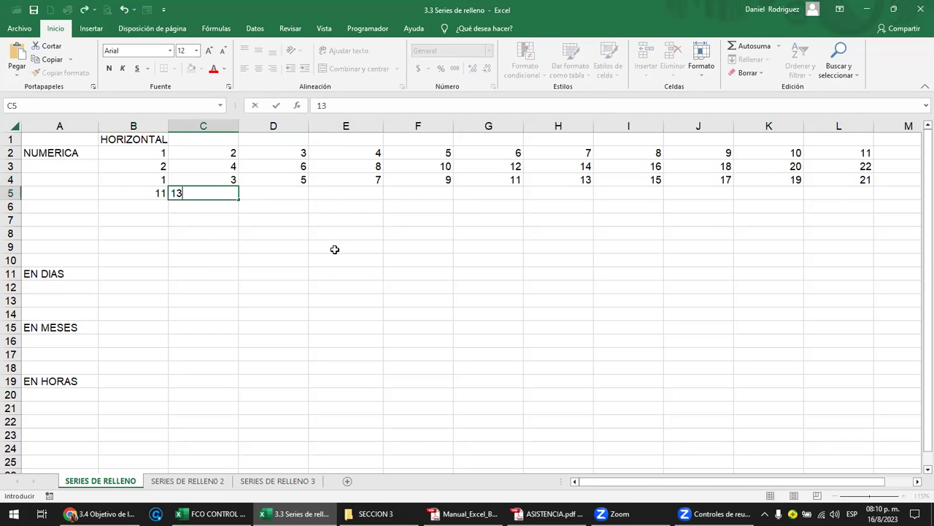
key("Return")
left_click_drag(153, 193, 843, 195)
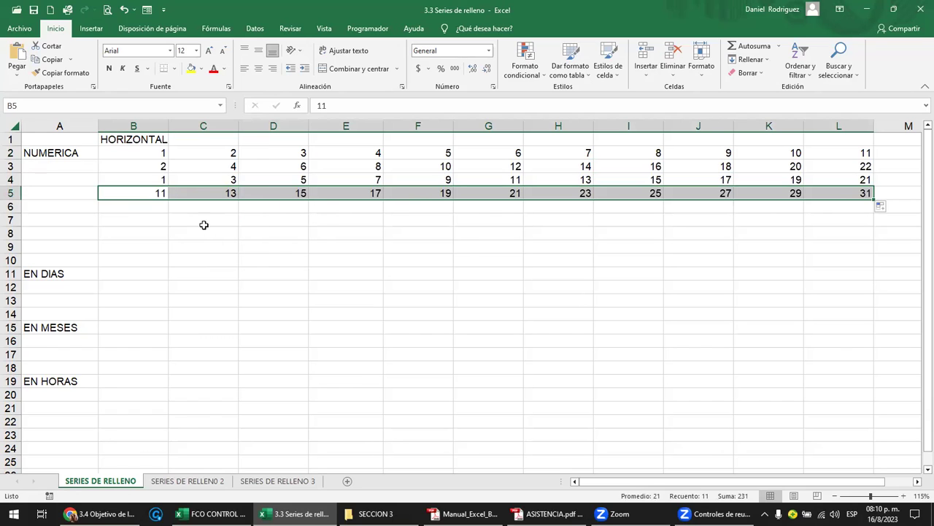
Step: Clear the values in L2:L5 so the numeric series end in column K
left_click(152, 208)
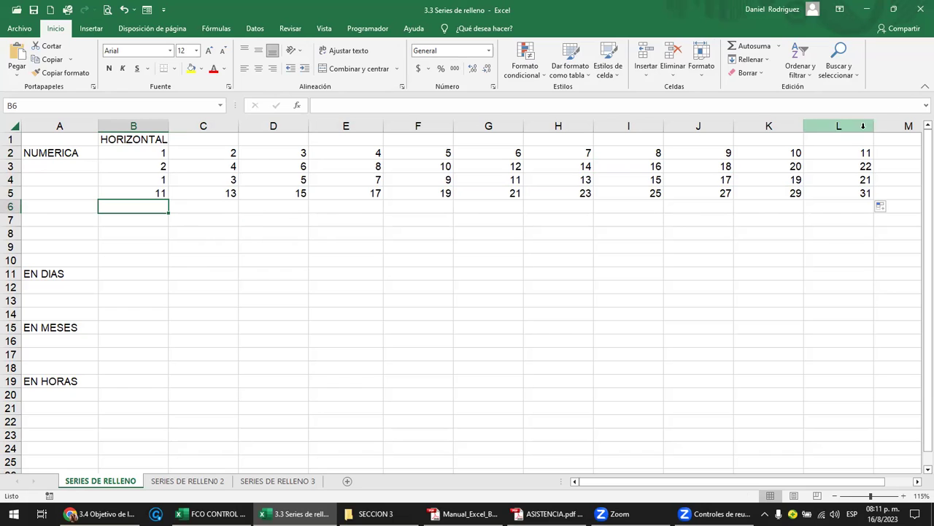
left_click_drag(858, 146, 860, 190)
key("Delete")
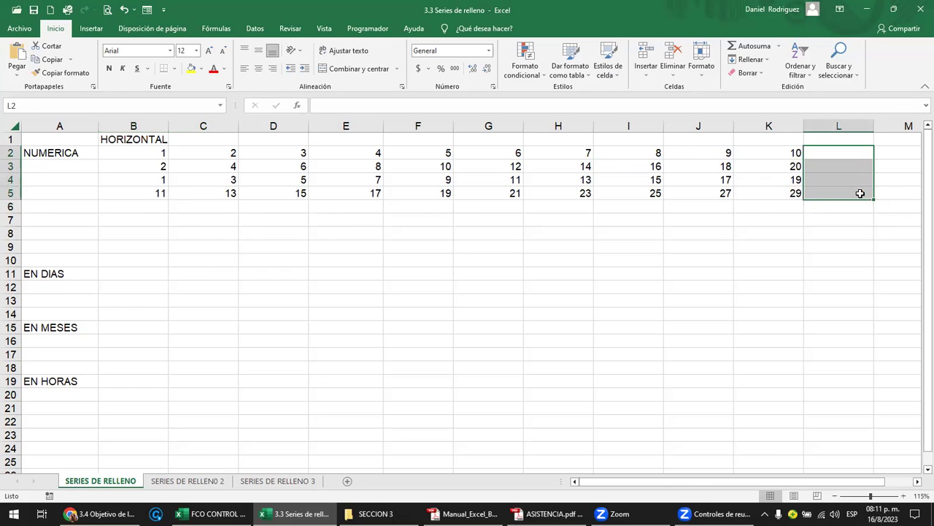
left_click(781, 155)
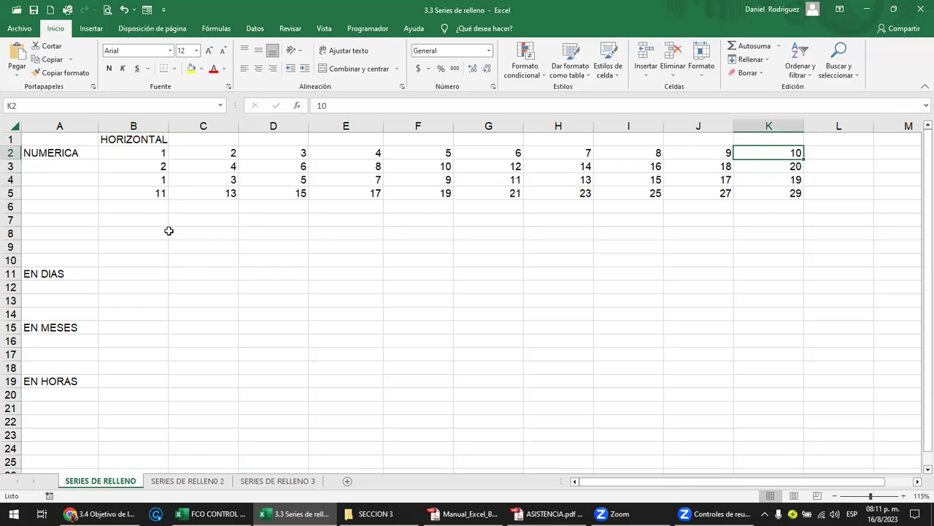
Step: Enter 10 in B6 and autofill that single value across to K6 as a consecutive series from 10 to 19
left_click(147, 208)
type("10")
key("Tab")
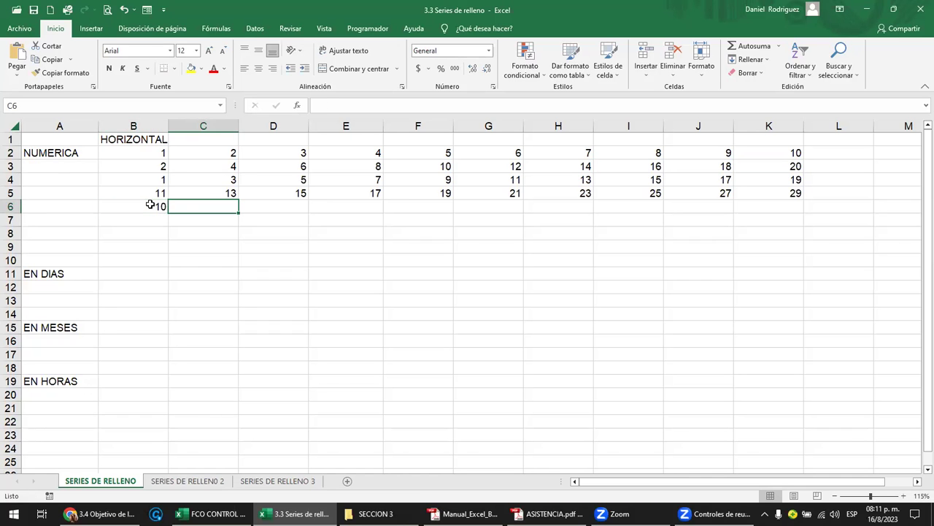
left_click(149, 204)
left_click_drag(169, 214, 783, 216)
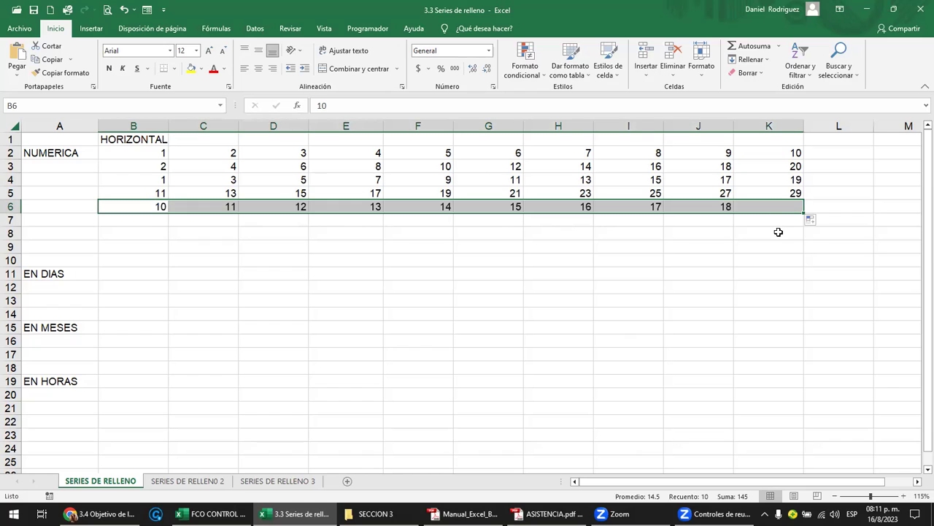
Step: Clear the series values in C6:K6, keeping only the 10 in B6
key("Right")
key("Delete")
key("Right")
key("Delete")
key("Left")
key("Right")
key("Right")
key("shift+Right")
key("shift+Right")
key("shift+Right")
key("shift+Right")
key("shift+Right")
key("shift+Right")
key("shift+Right")
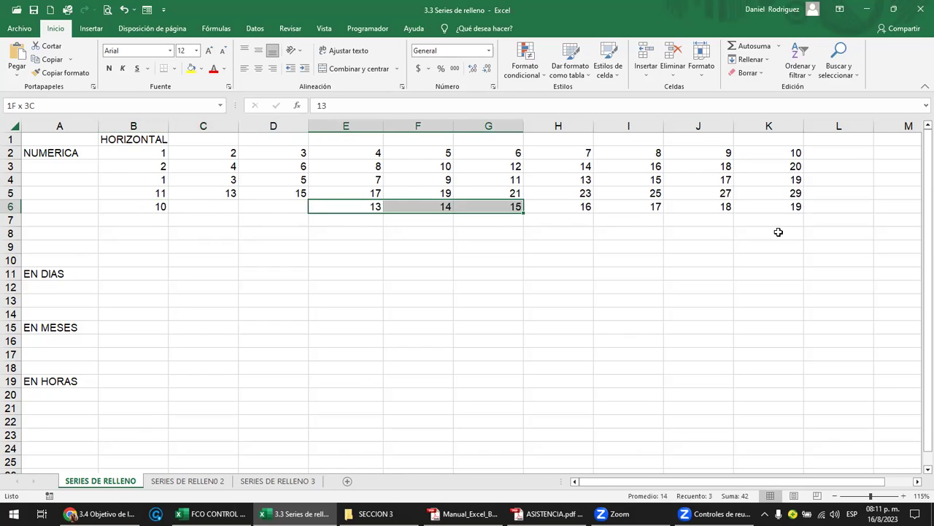
key("Delete")
key("Left")
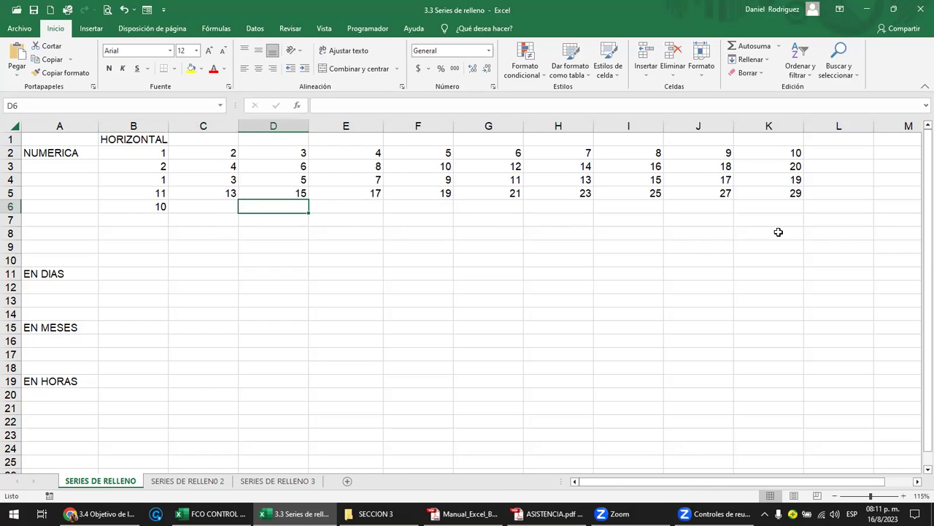
Step: Enter 9 in C6 and autofill B6:C6 across to K6 as a descending series from 10 to 1
key("Left")
key("Left")
key("Right")
type("9")
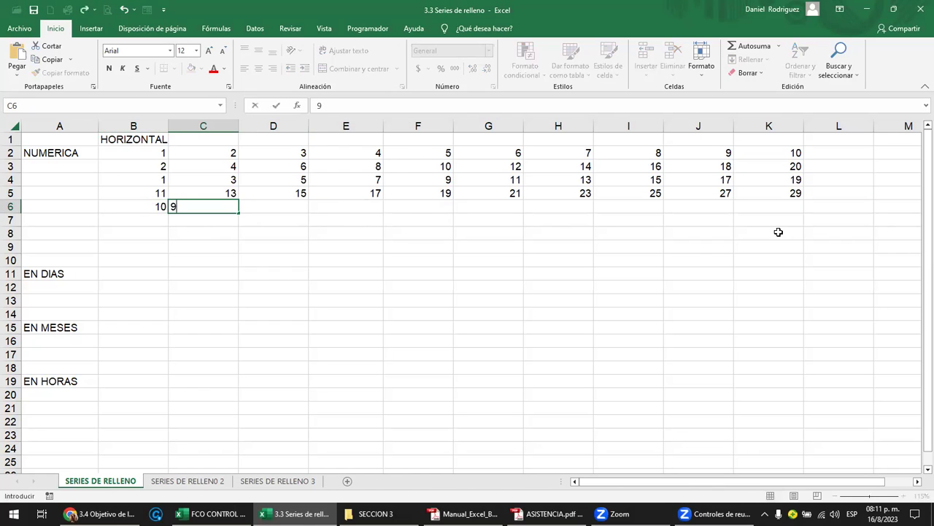
key("Return")
left_click_drag(138, 207, 780, 215)
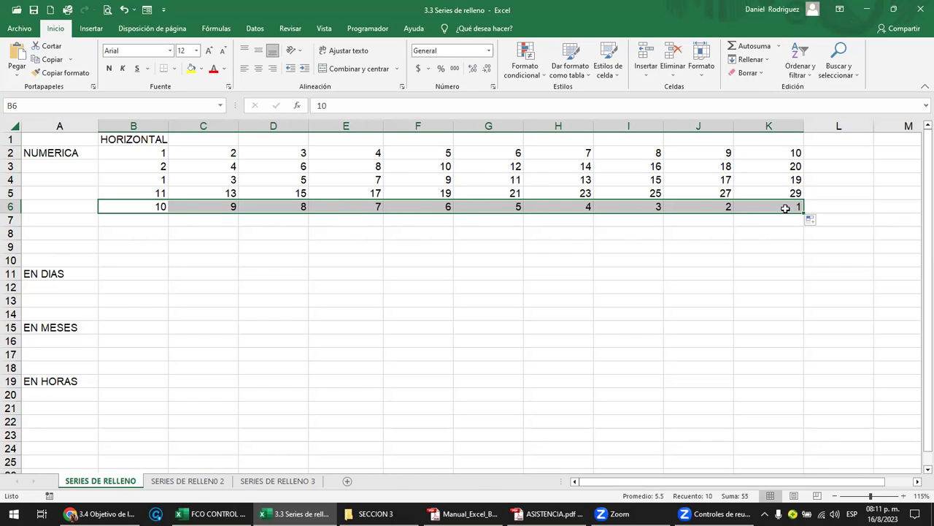
Step: Extend the descending series in row 6 across to M6, down to -1, and clear the contents of columns L and M
left_click_drag(806, 213, 908, 210)
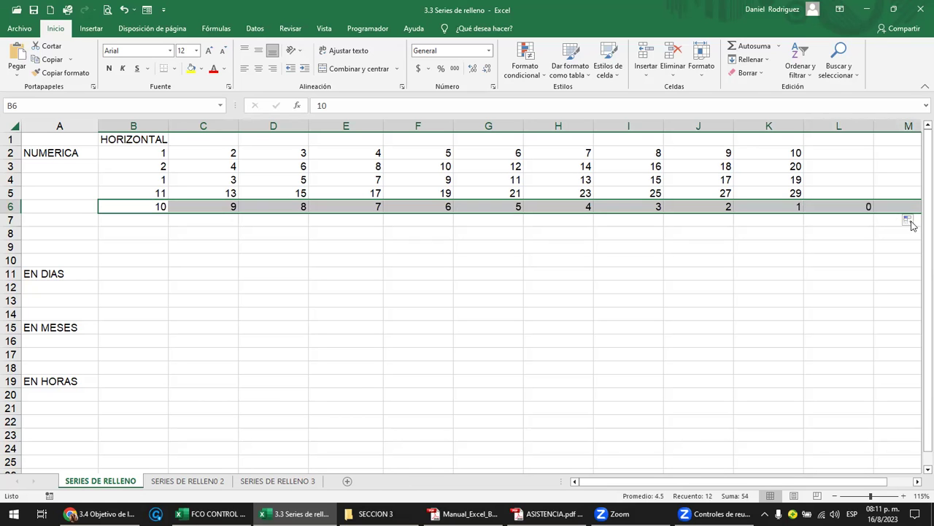
left_click(884, 255)
key("Right")
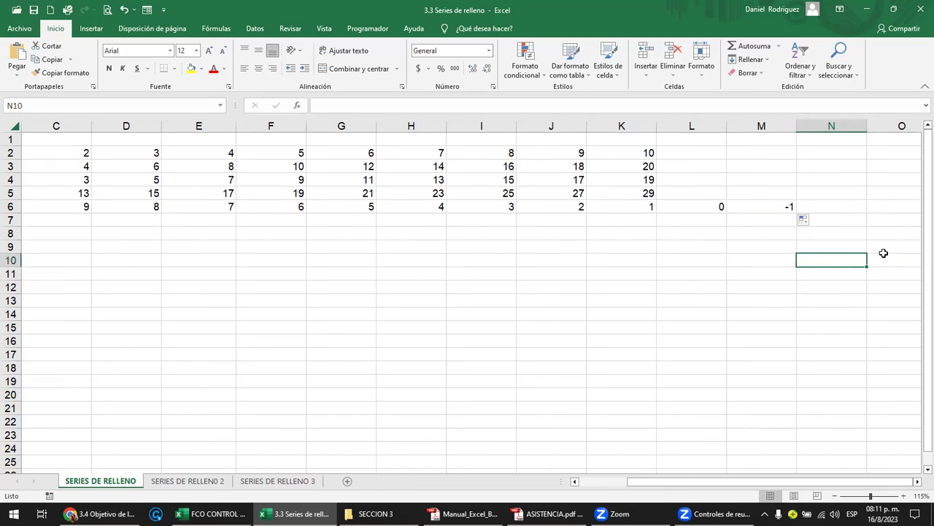
left_click_drag(688, 124, 757, 121)
key("Delete")
key("Left")
key("Home")
key("Down")
key("Down")
key("Down")
key("Down")
key("Down")
key("Down")
key("Right")
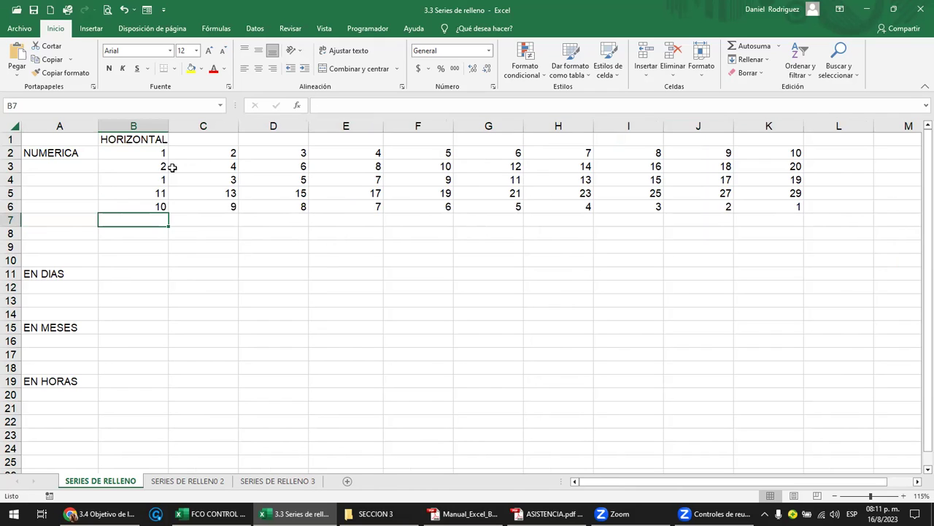
Step: Review the numeric series in rows 2 to 5 one row at a time
left_click(151, 154)
left_click_drag(168, 156, 138, 153)
left_click(13, 153)
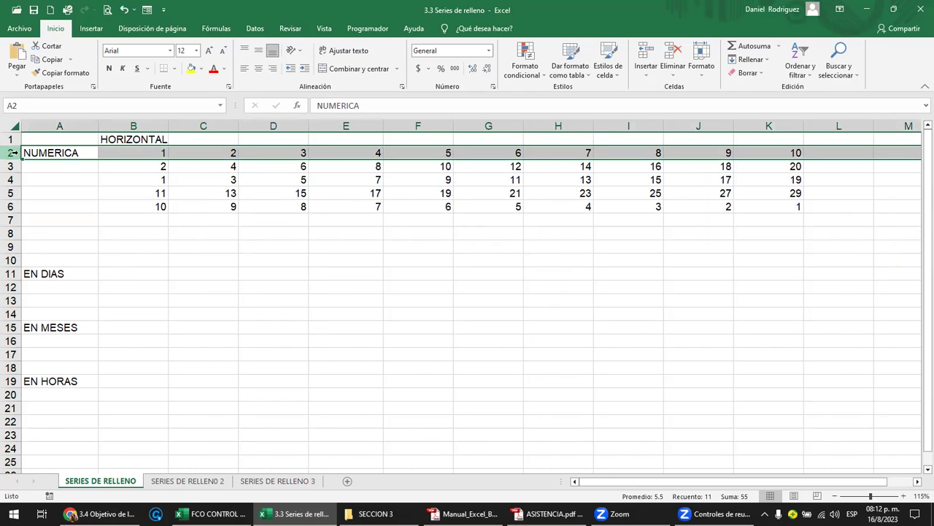
left_click(13, 167)
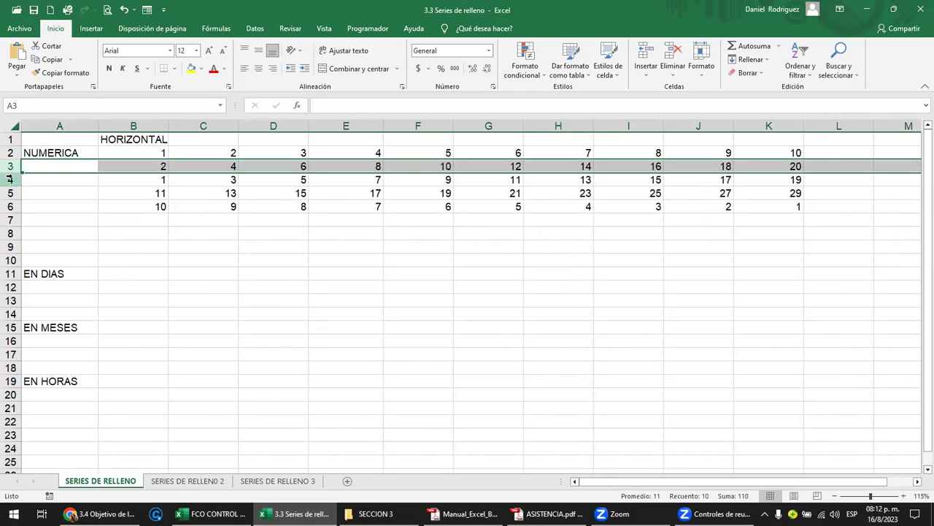
left_click(13, 180)
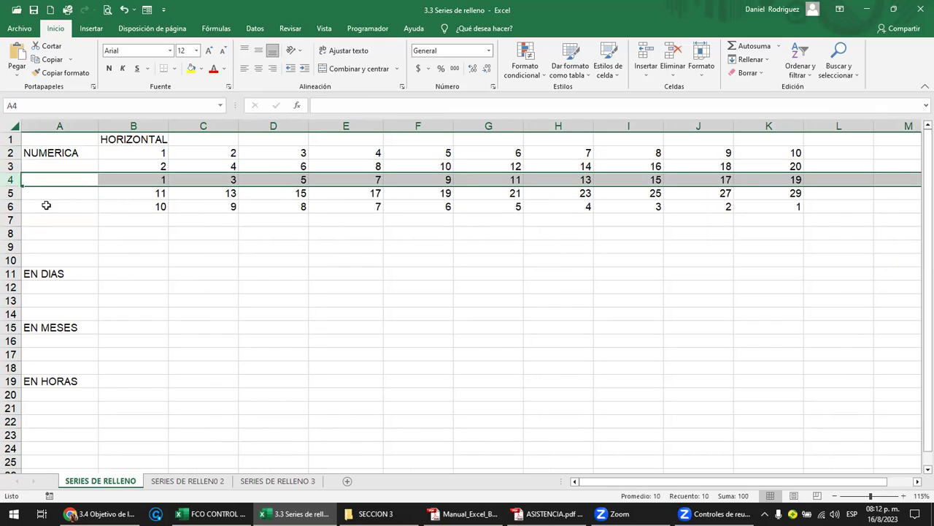
left_click(10, 193)
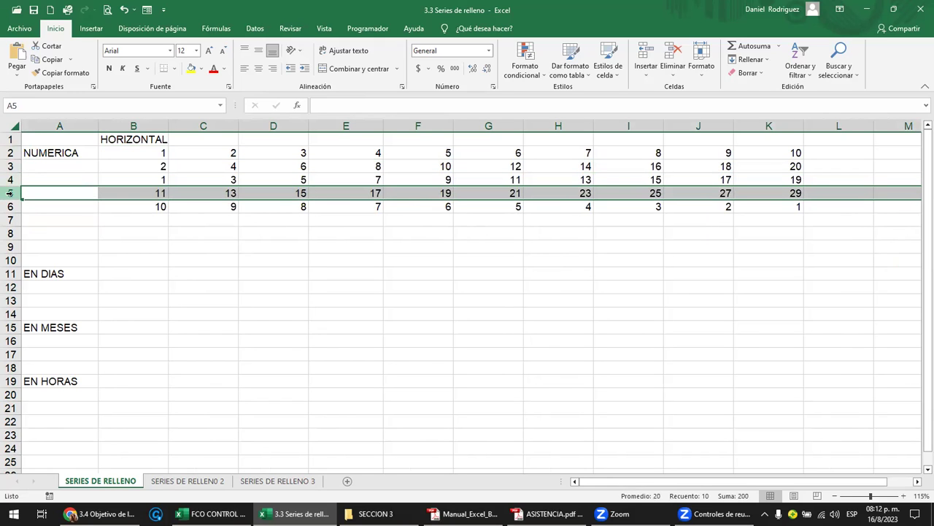
Step: Enter 5 in B7 and 10 in C7 as starting values for a series in steps of five
left_click(160, 219)
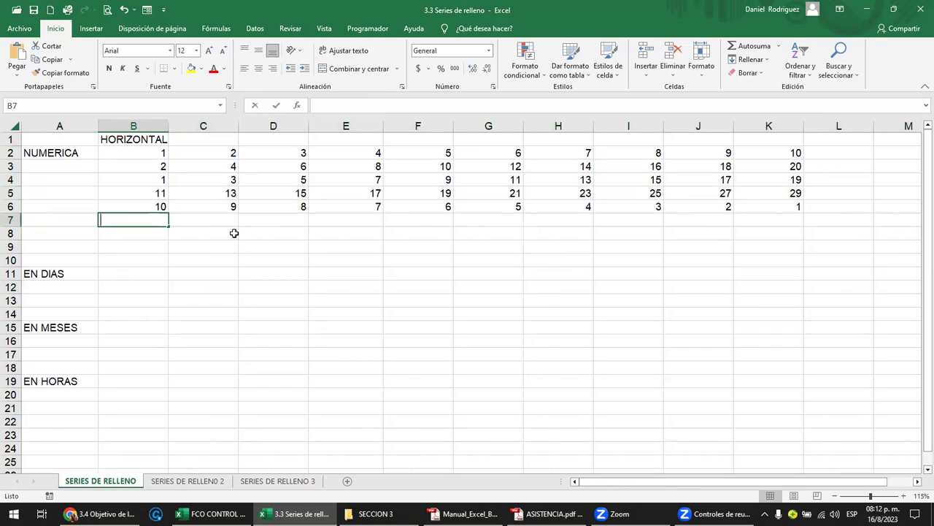
type("5")
key("Tab")
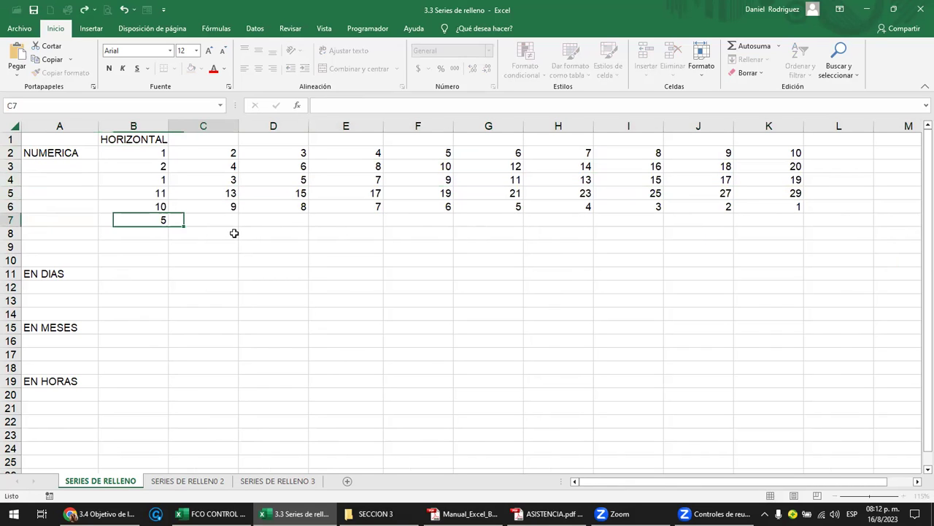
type("10")
left_click(234, 233)
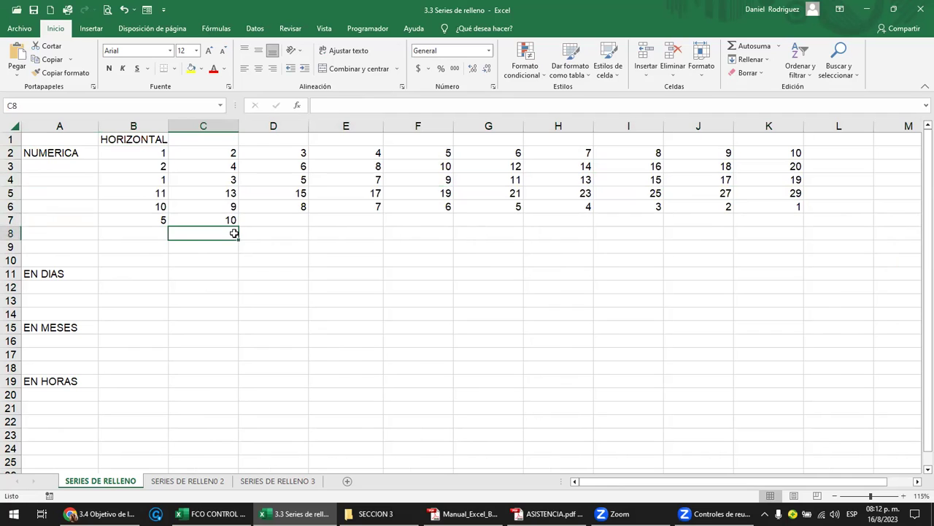
Step: Enter 25 in B7 and 30 in C7, and autofill the pair across to K7 as a series from 25 to 70
left_click(162, 223)
type("25")
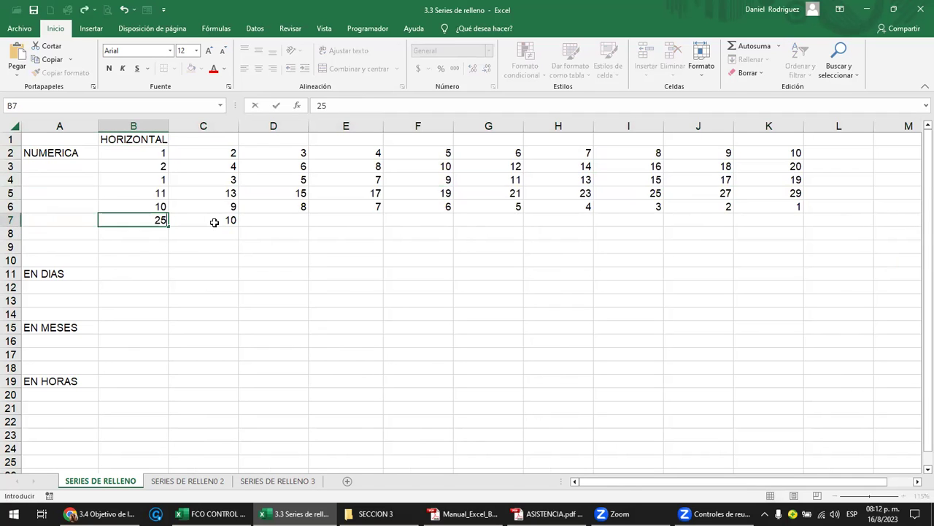
key("Tab")
type("30")
key("Return")
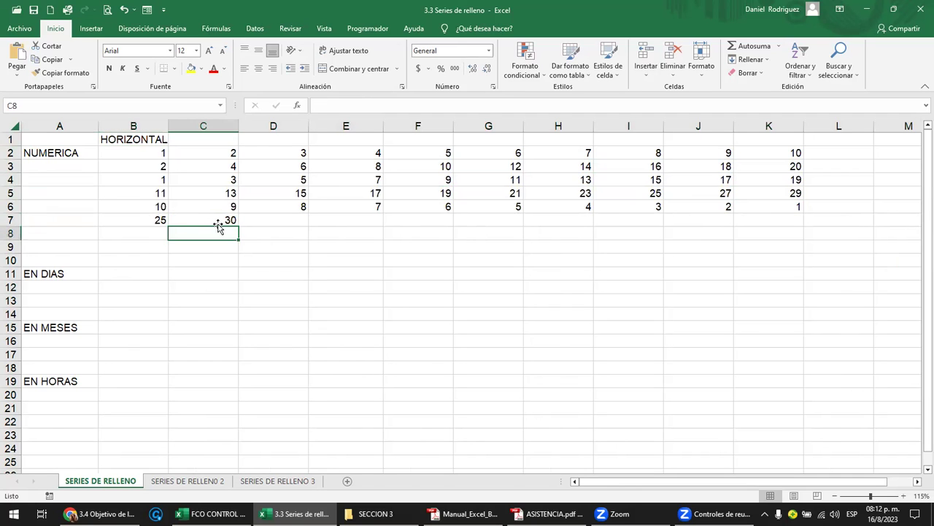
left_click_drag(164, 221, 211, 216)
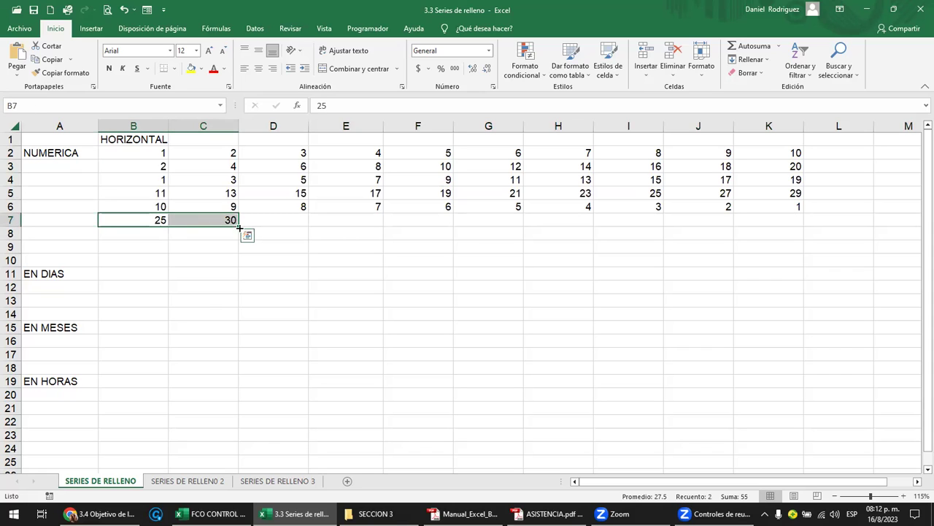
left_click_drag(238, 229, 777, 223)
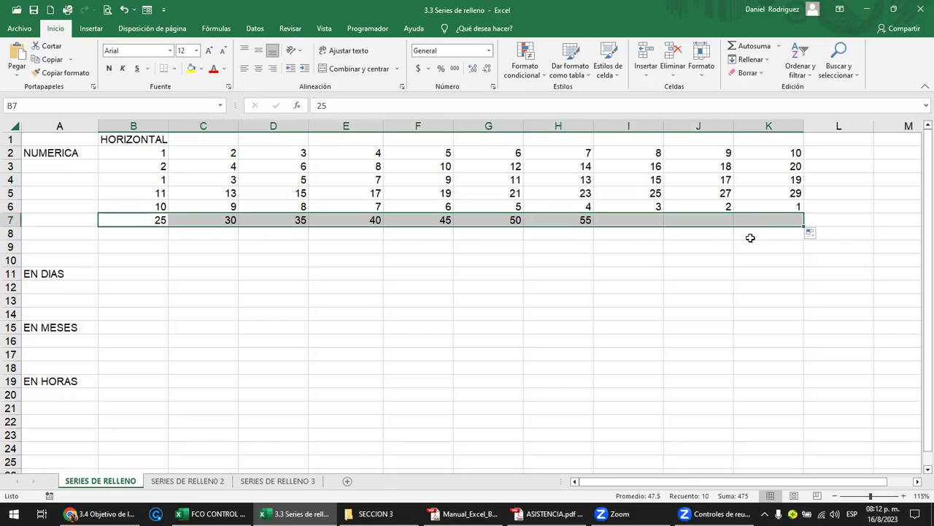
left_click(148, 236)
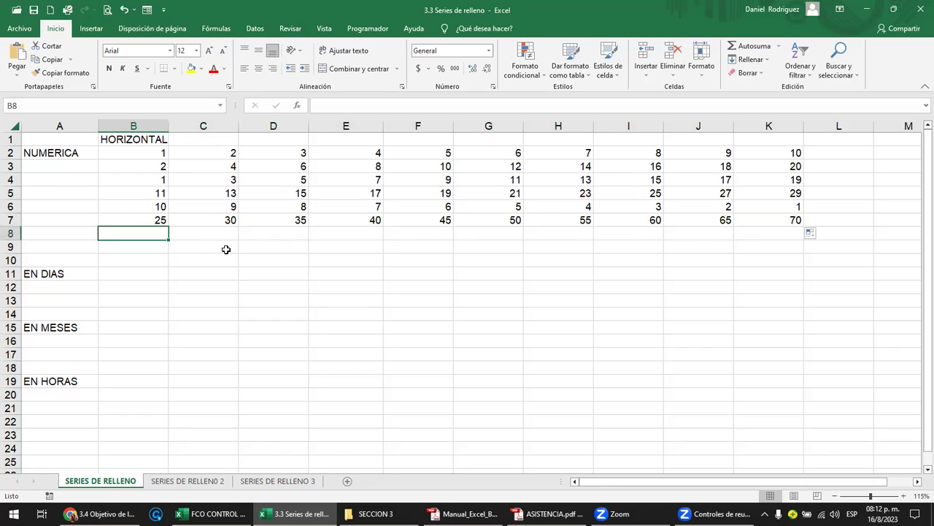
Step: Enter 5 in B8 and autofill it across to K8 as a consecutive series from 5 to 14
type("5")
key("Right")
key("Left")
left_click_drag(169, 240, 778, 230)
key("ctrl+z")
key("Left")
key("Right")
left_click_drag(170, 241, 795, 235)
left_click(217, 245)
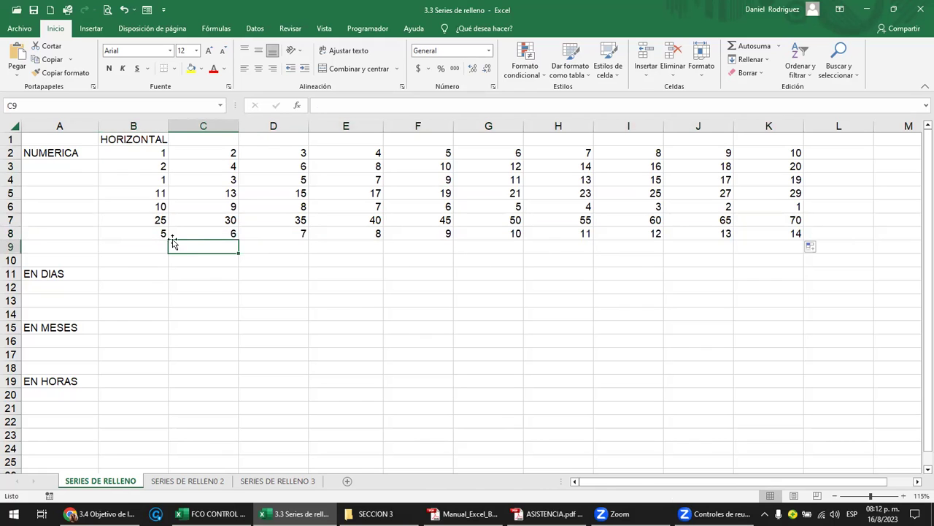
Step: Clear the contents of B8:K8
left_click(160, 234)
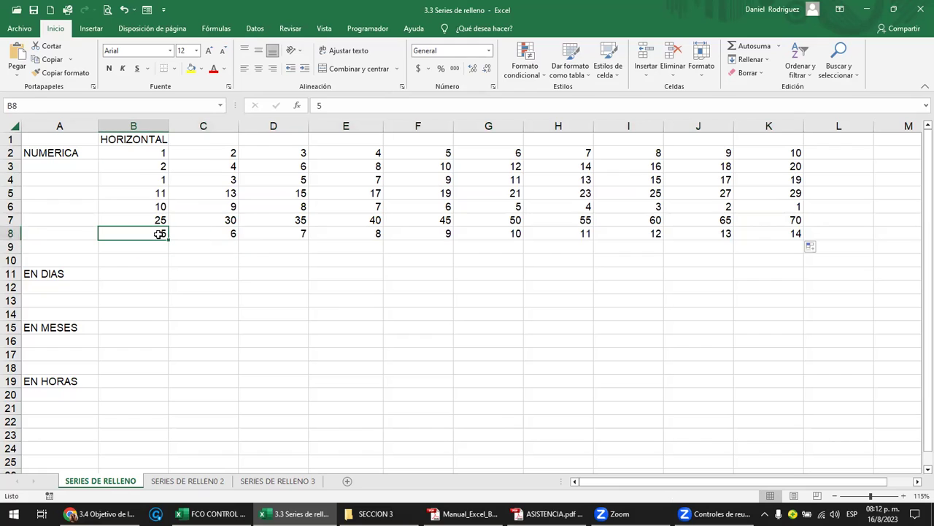
key("shift+Right")
key("shift+Right")
key("shift+Right")
key("shift+Right")
key("shift+Right")
key("shift+Right")
key("shift+Right")
key("shift+Right")
key("shift+Right")
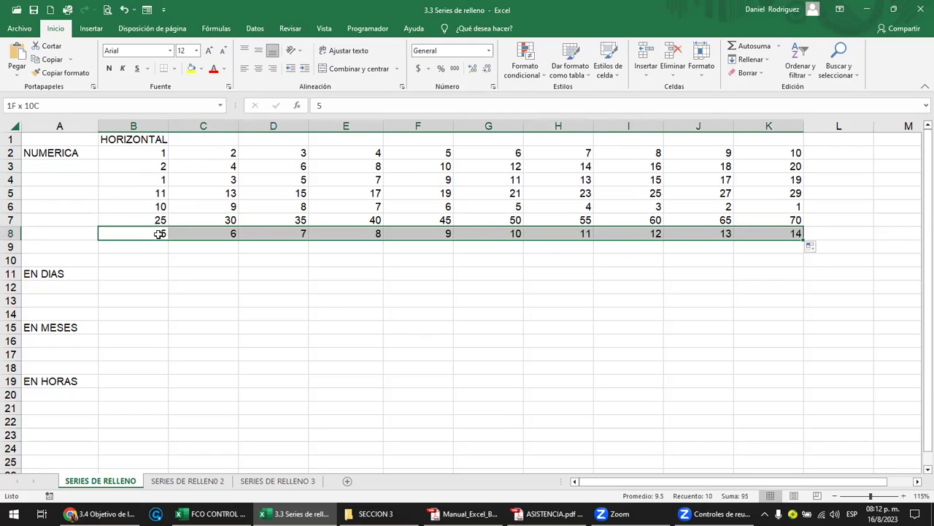
key("Delete")
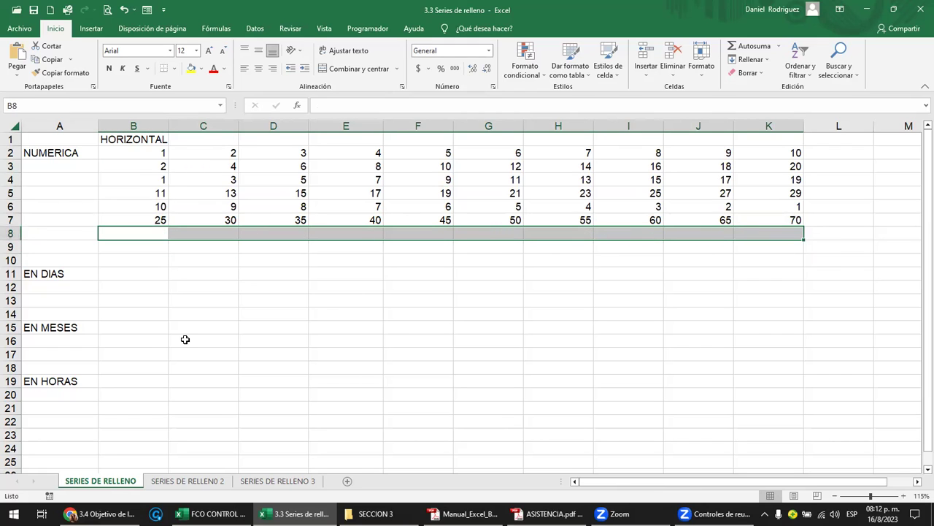
left_click(178, 259)
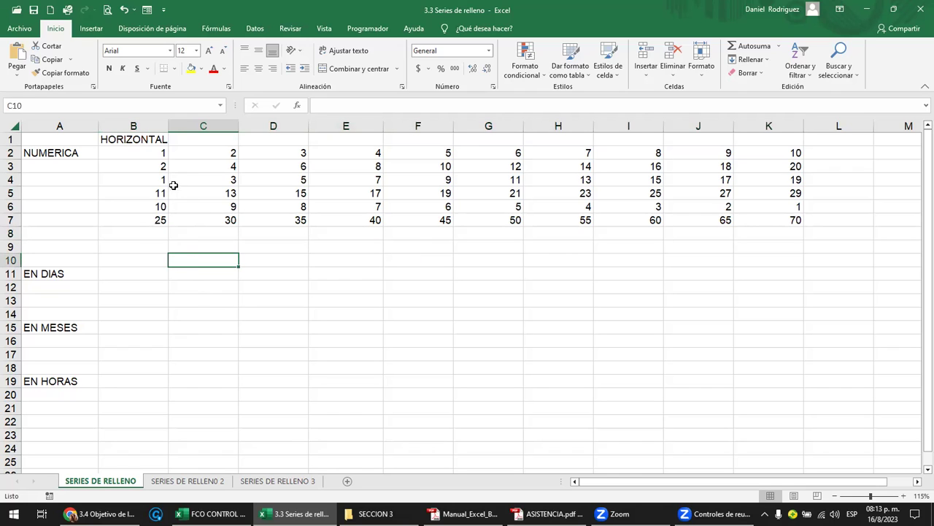
Step: Insert a new column before the HORIZONTAL column and enter the heading VERTICAL in B1
left_click_drag(140, 158, 774, 155)
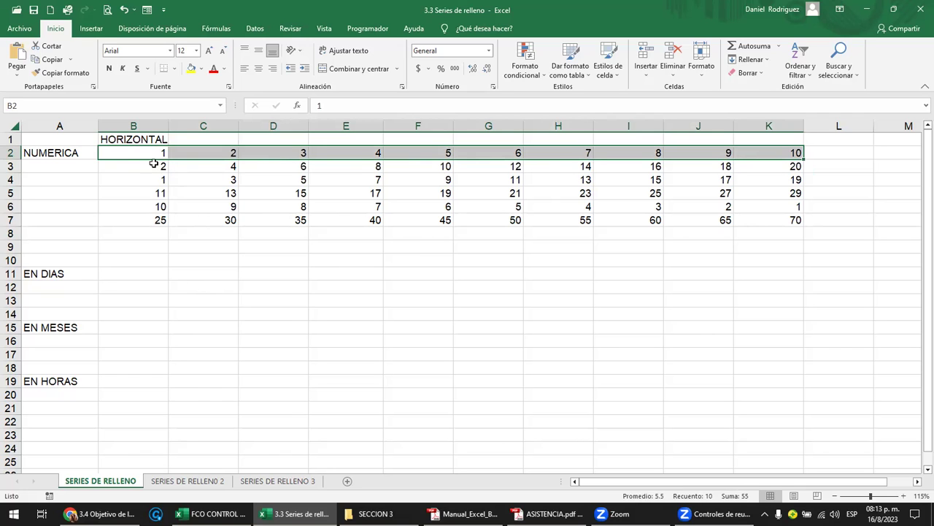
left_click(123, 129)
right_click(122, 129)
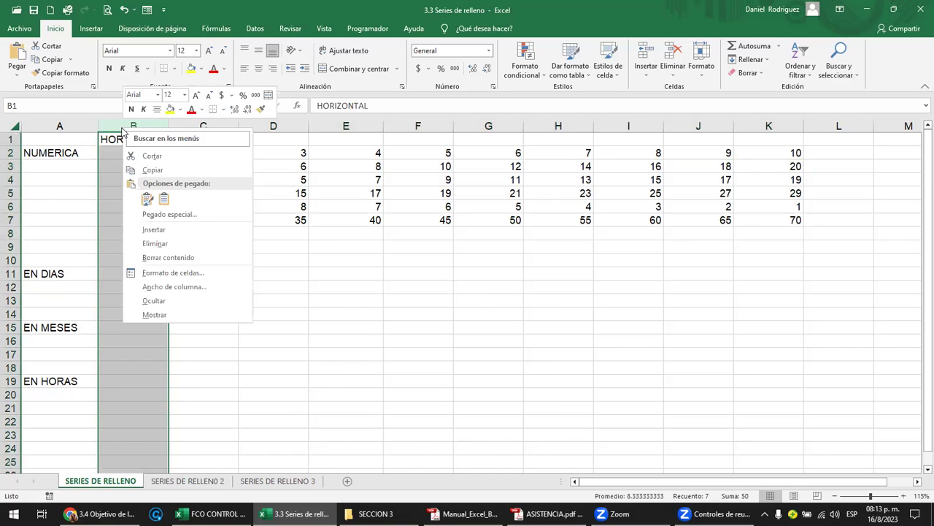
left_click(175, 231)
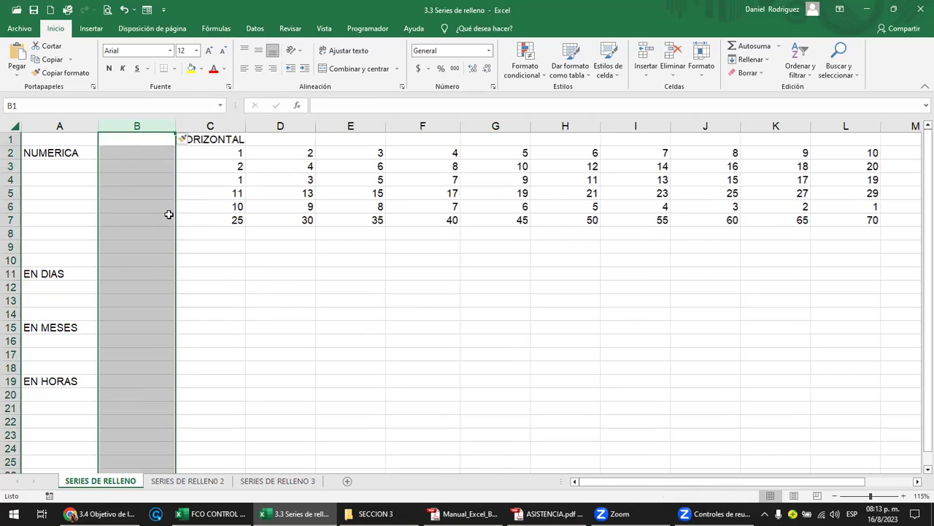
left_click(133, 142)
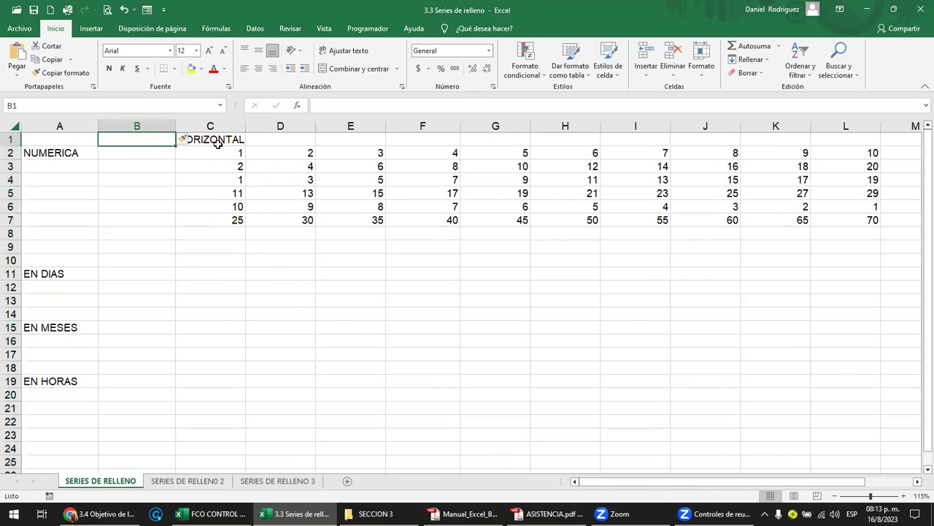
left_click_drag(218, 140, 239, 222)
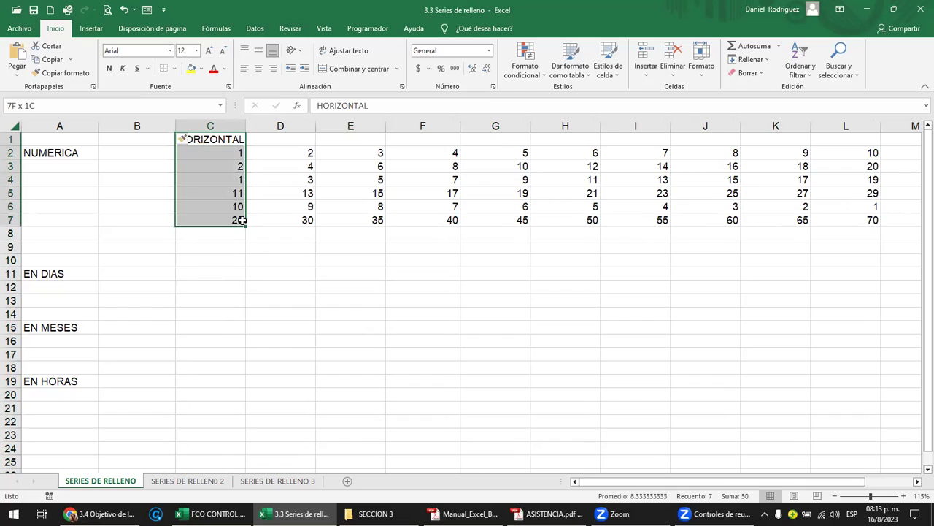
left_click(146, 137)
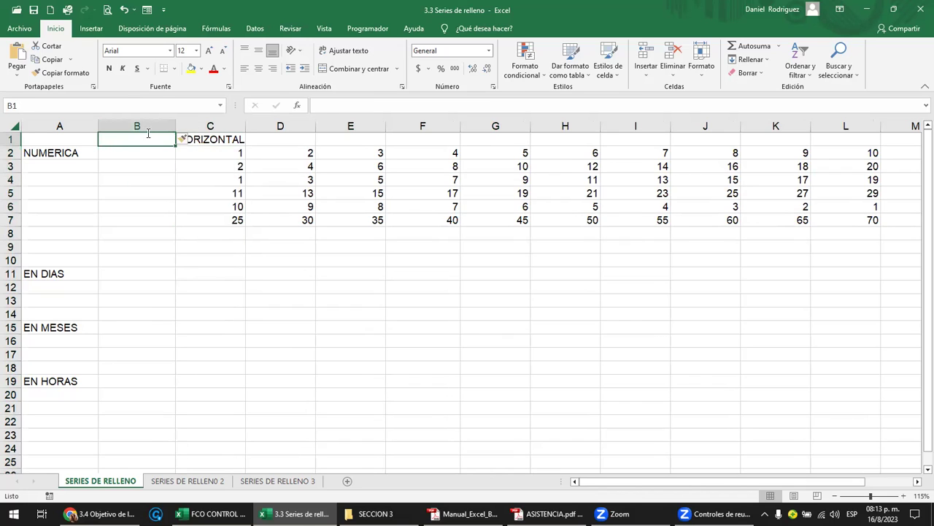
type("VERTICAL")
key("Return")
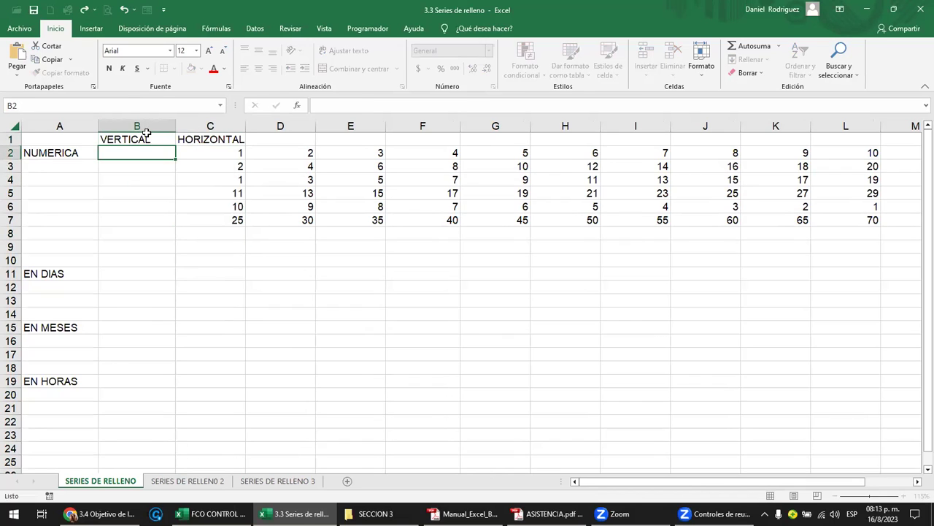
Step: Enter 1 in B2 and autofill it down to B7 as a consecutive series from 1 to 6
type("1")
key("Return")
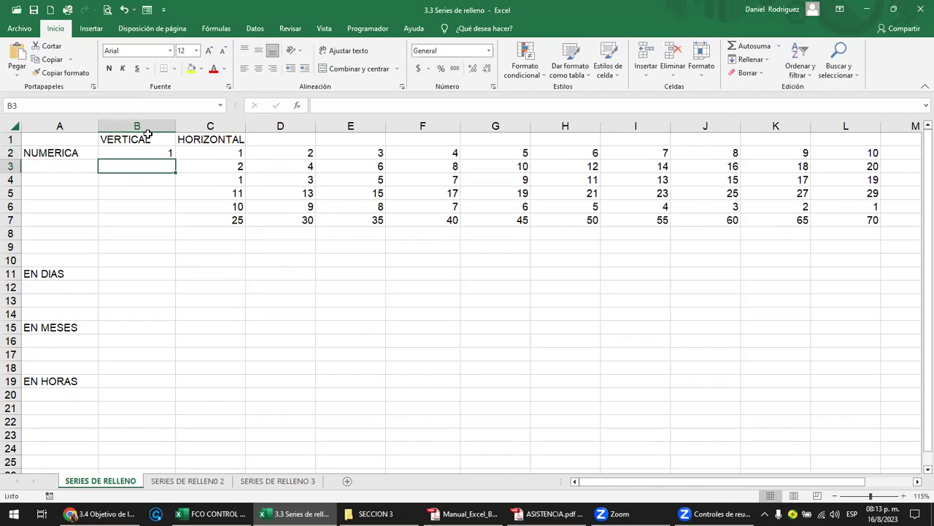
left_click(134, 153)
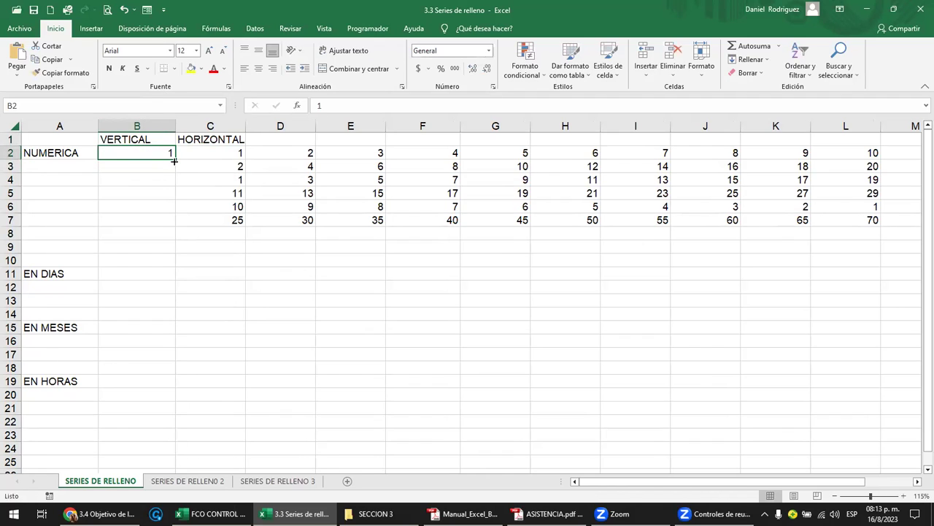
left_click(175, 160)
left_click_drag(175, 161, 173, 231)
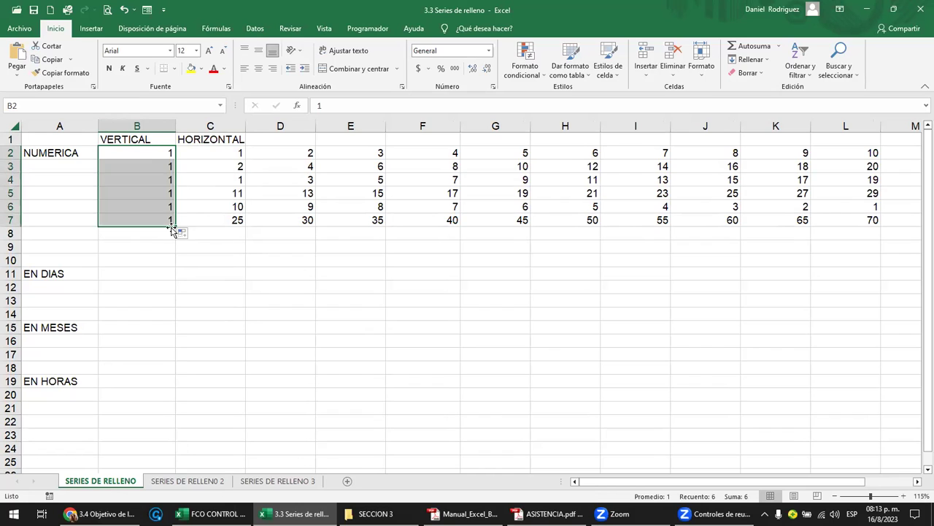
key("ctrl+z")
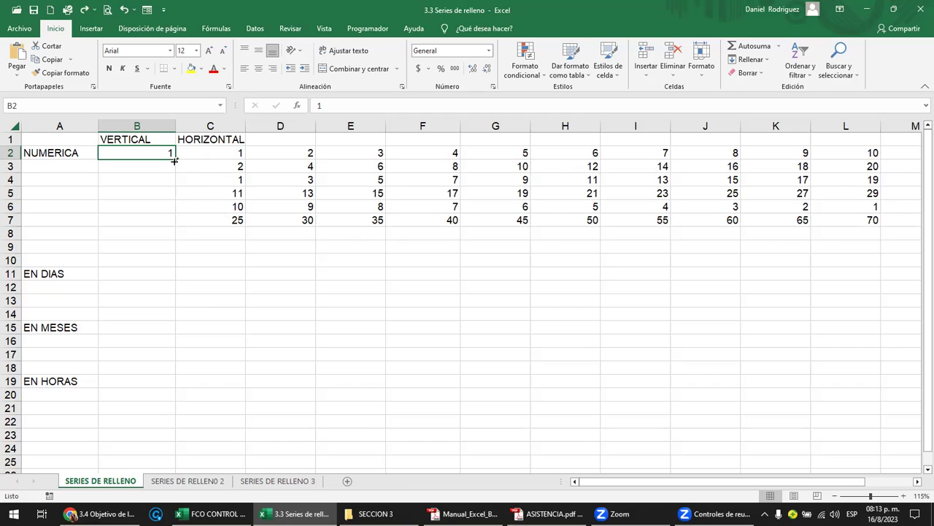
left_click_drag(174, 160, 168, 220)
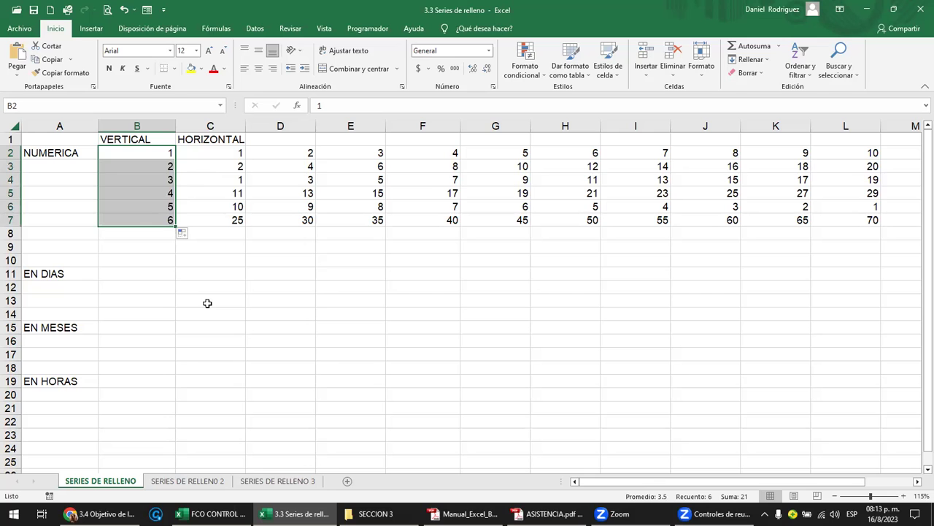
Step: Give B1:B7 a light blue theme fill and centre its contents horizontally
scroll(207, 303, "up", 4)
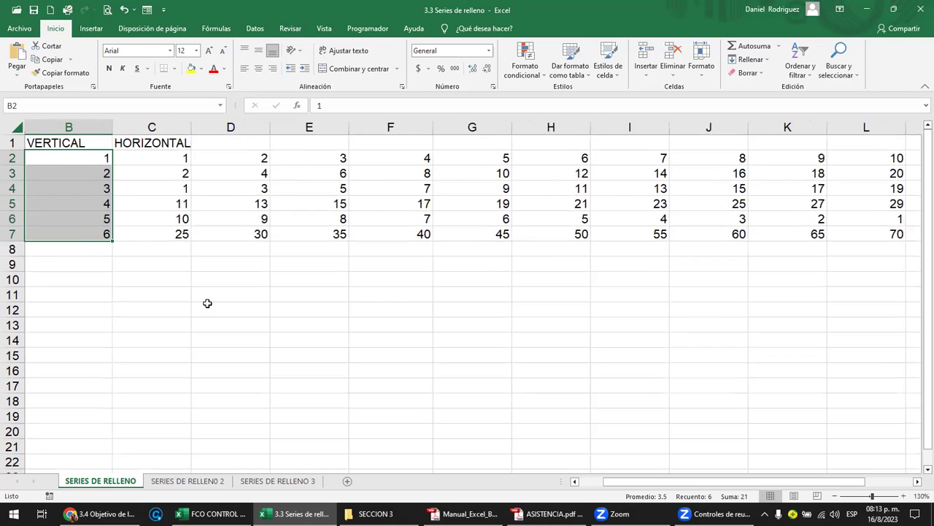
key("Left")
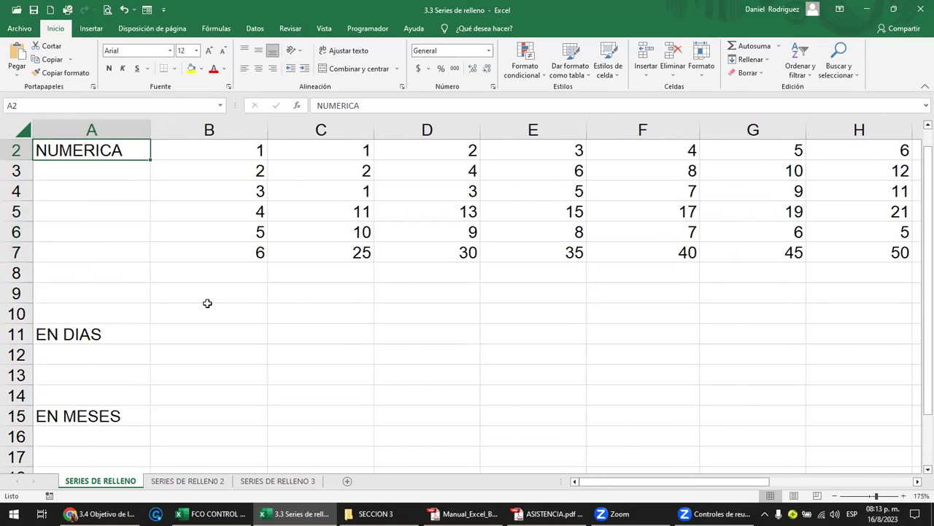
key("Up")
left_click_drag(238, 149, 241, 274)
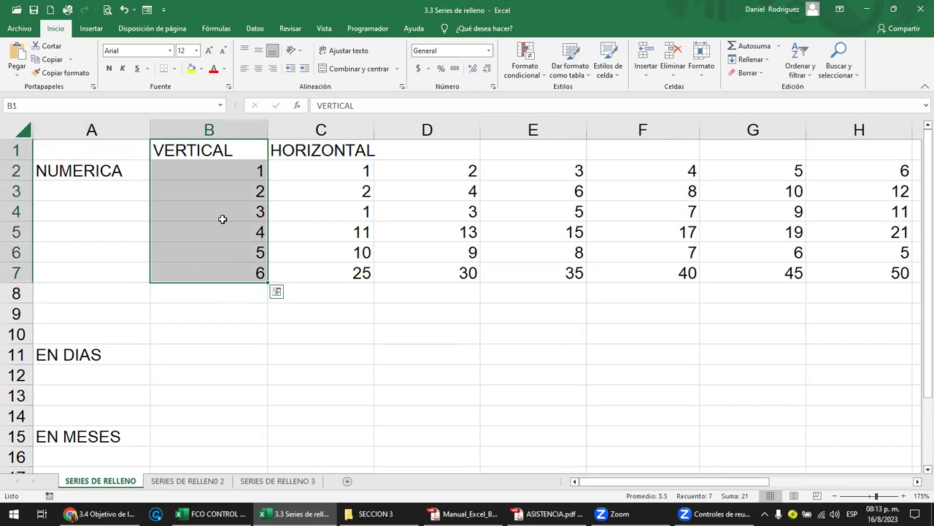
left_click(201, 69)
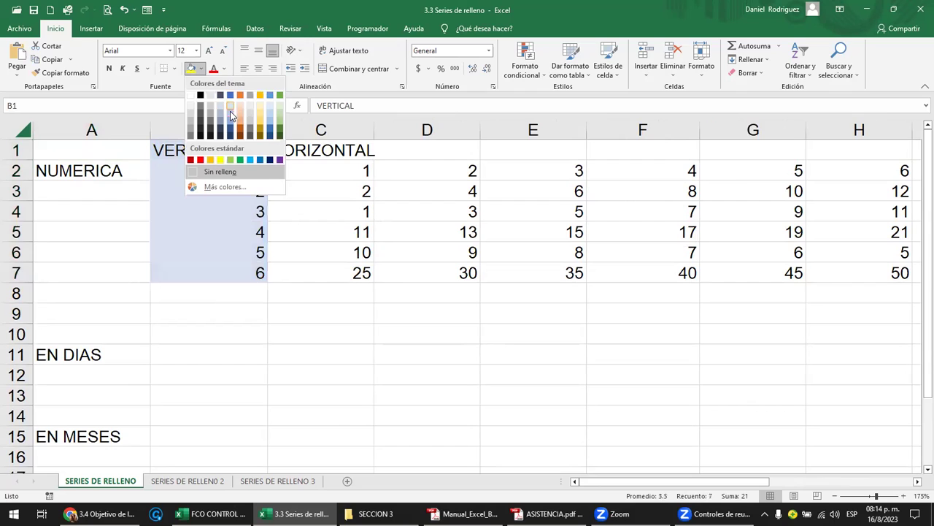
left_click(230, 114)
left_click(258, 68)
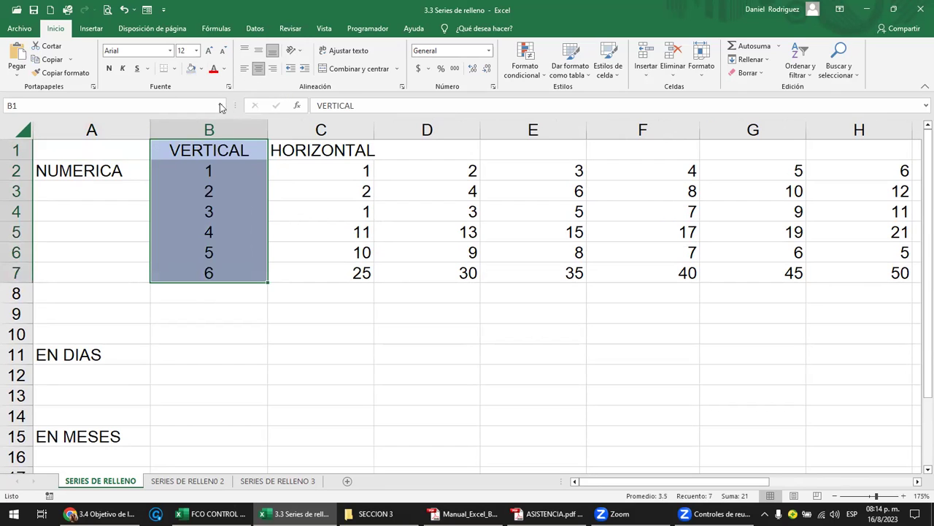
left_click(219, 166)
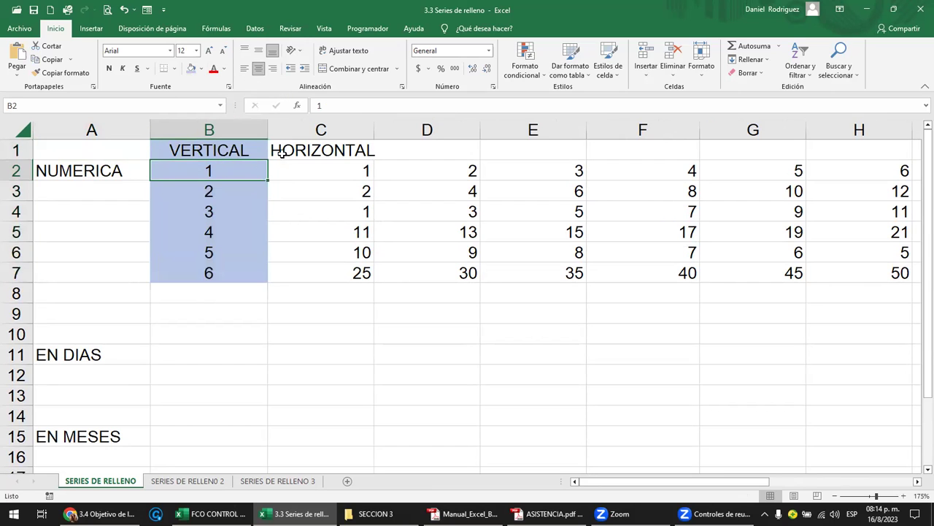
Step: Insert a new column before the HORIZONTAL column and copy the VERTICAL heading from B1 into C1
left_click(300, 131)
right_click(300, 131)
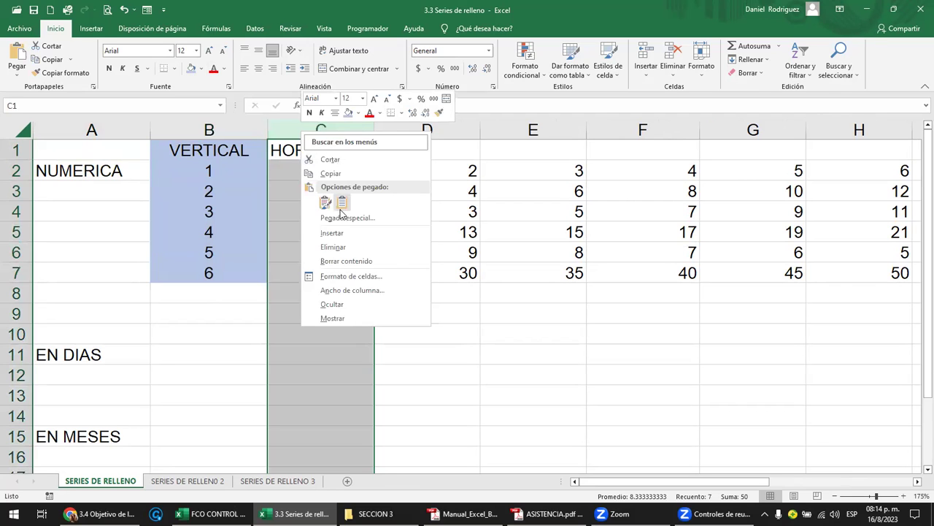
left_click(345, 233)
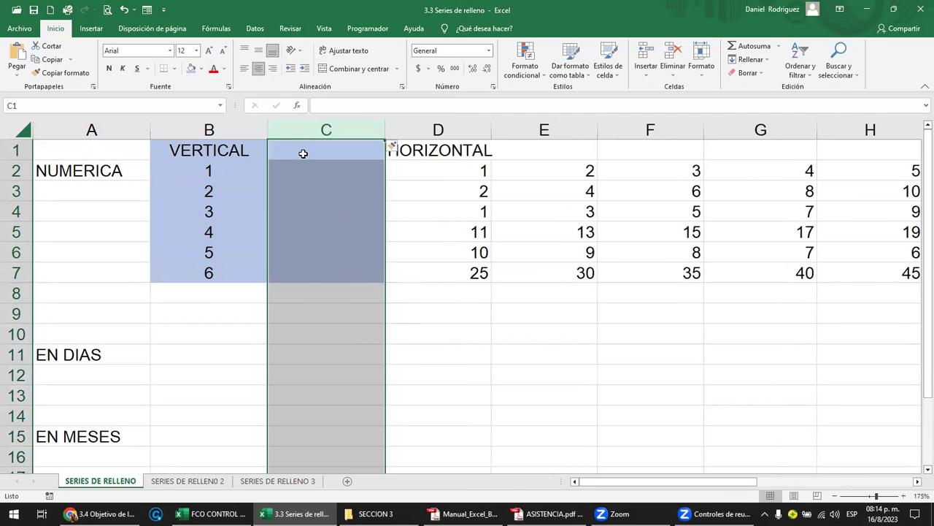
left_click(235, 150)
key("ctrl+c")
key("Right")
key("Return")
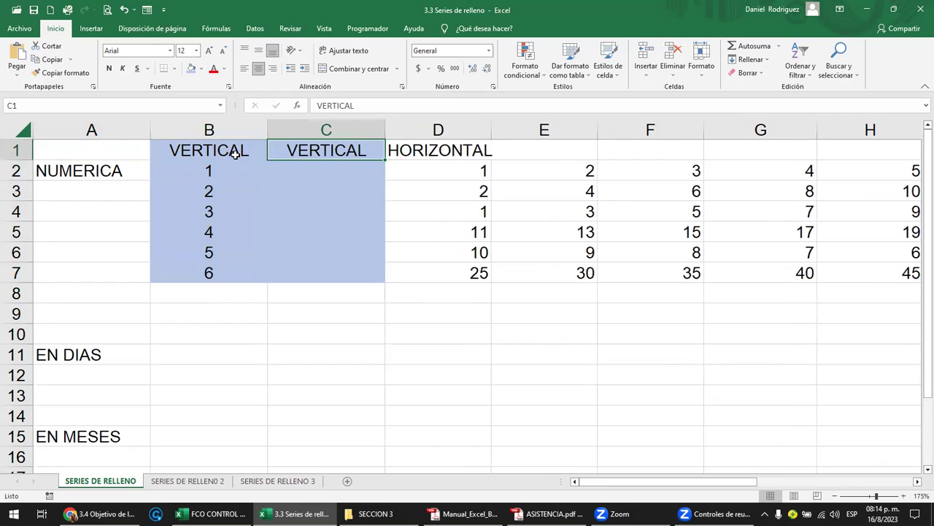
Step: Enter 2 in C2 and 4 in C3, and autofill the pair down to C7 as an even series ending at 12
left_click(332, 173)
type("2")
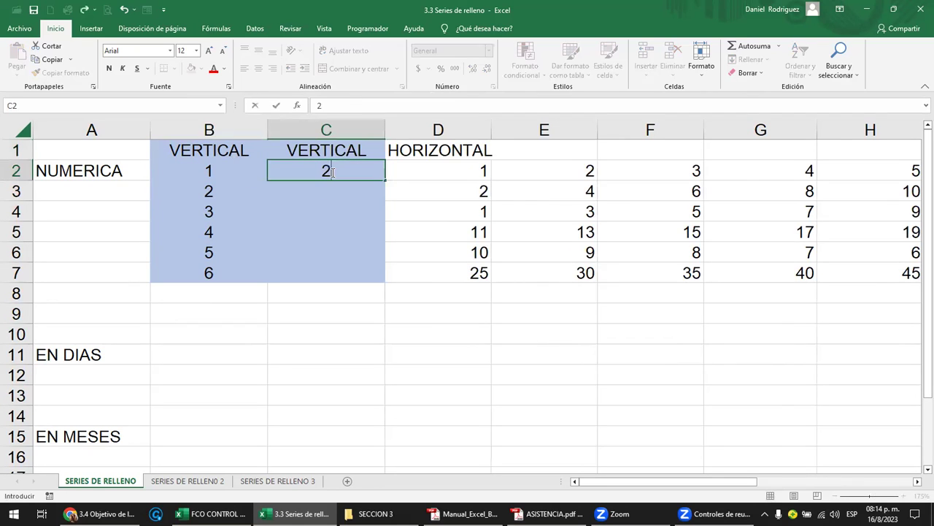
key("Return")
type("4")
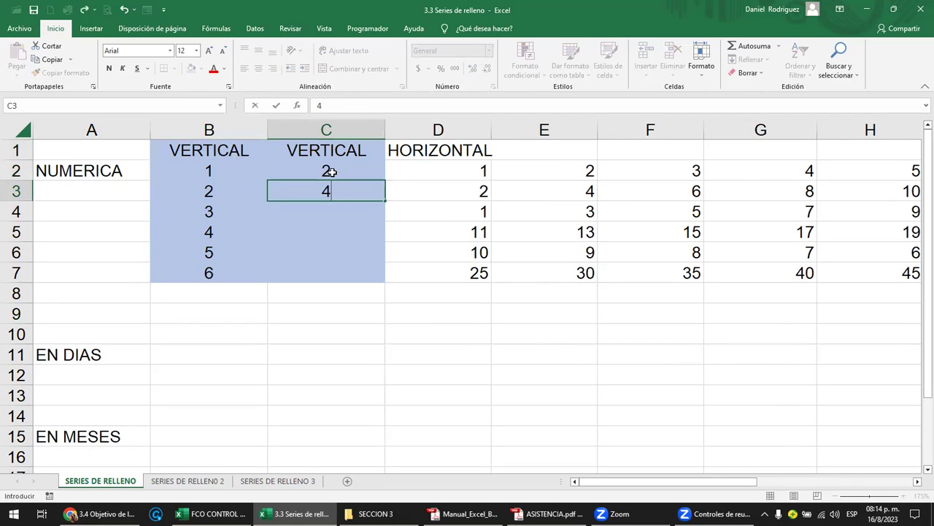
key("Return")
left_click(331, 172)
left_click_drag(331, 171, 331, 186)
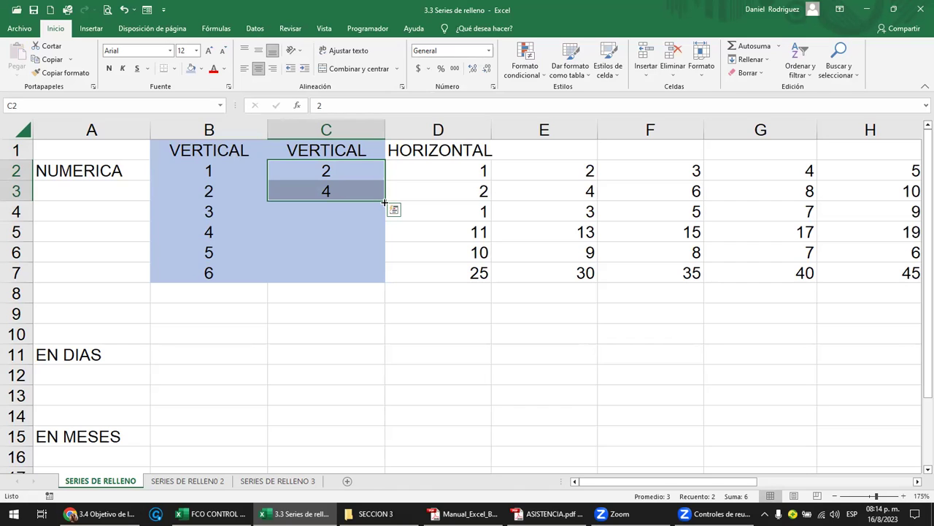
left_click_drag(385, 201, 381, 274)
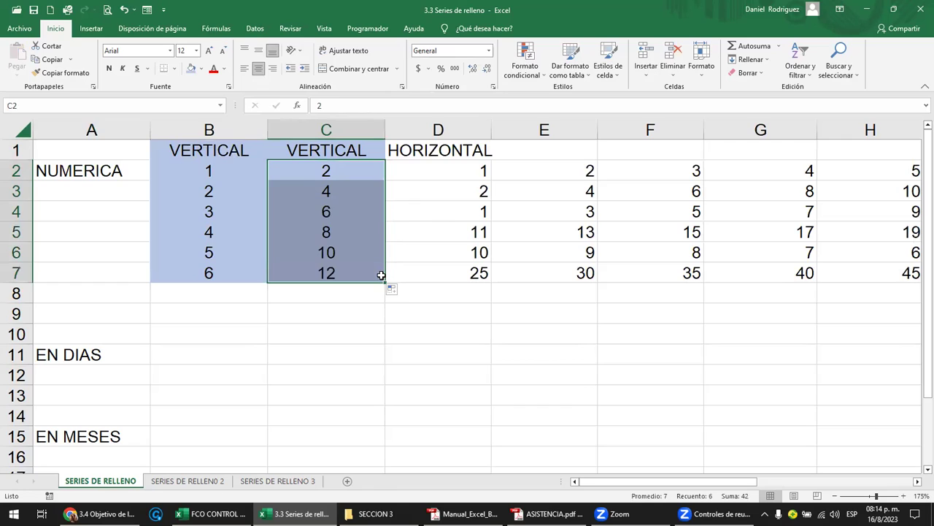
left_click(356, 189)
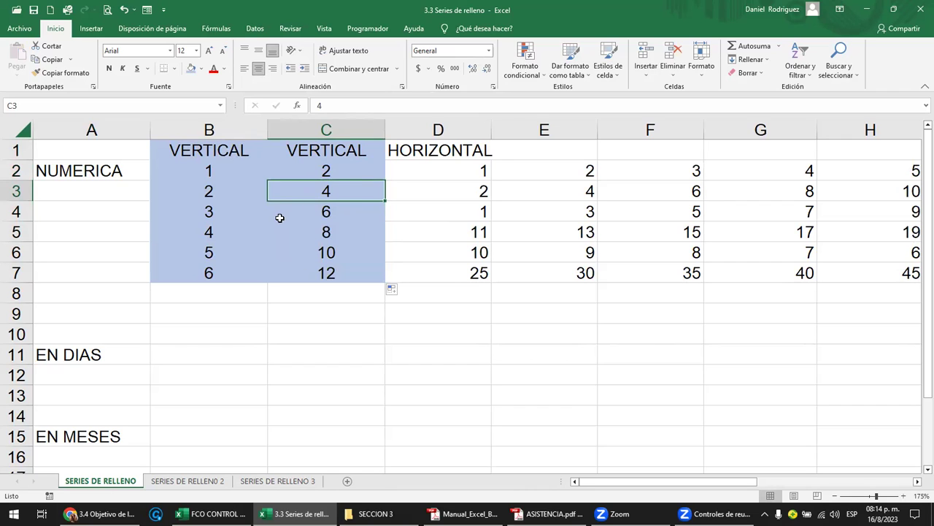
Step: Insert another column before the HORIZONTAL column and copy the VERTICAL heading from C1 into D1
right_click(412, 127)
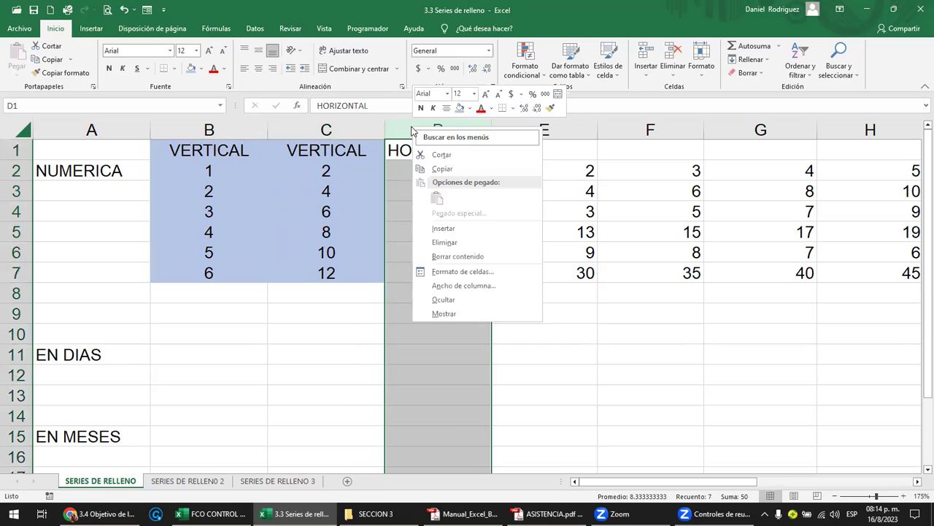
left_click(447, 229)
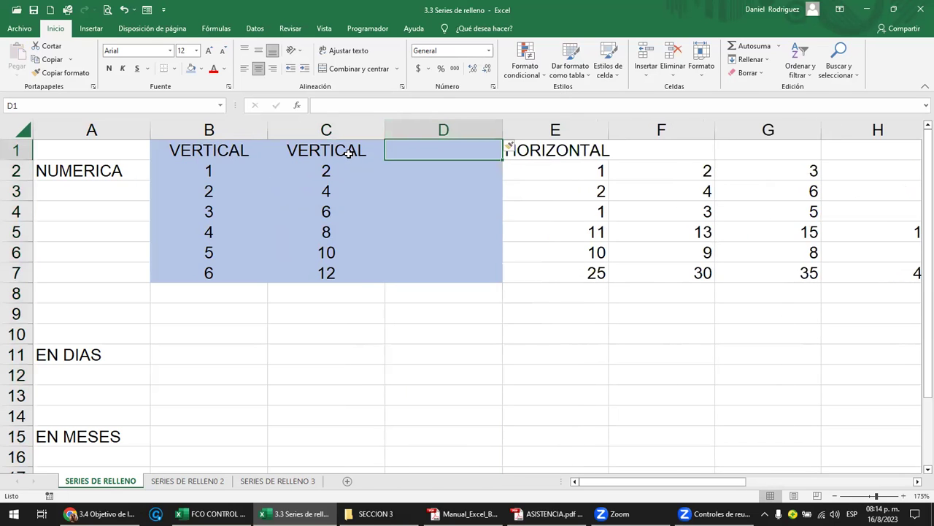
left_click(349, 150)
key("ctrl+c")
key("Right")
key("Return")
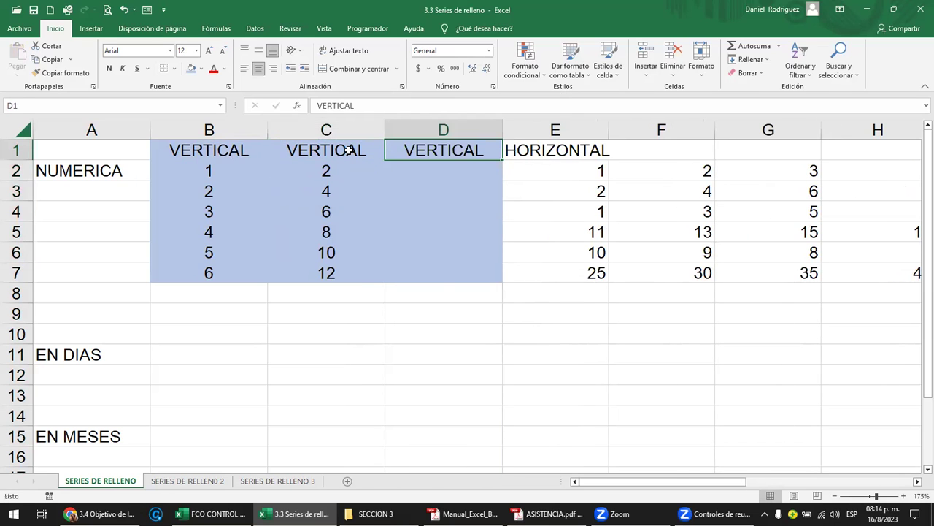
left_click(442, 172)
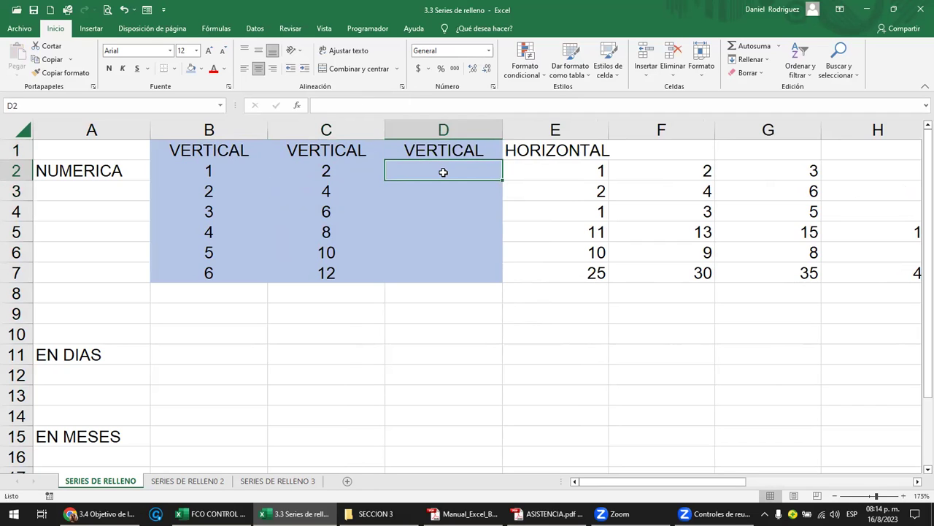
Step: Enter 7 in D2 and 14 in D3, and autofill the pair down to D7 as multiples of seven
type("7")
key("Return")
type("14")
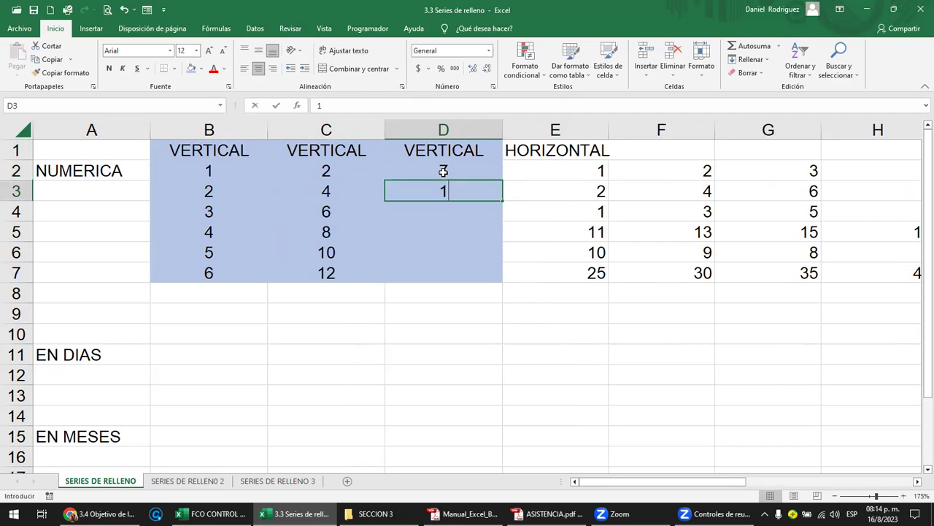
key("Return")
left_click_drag(443, 170, 501, 275)
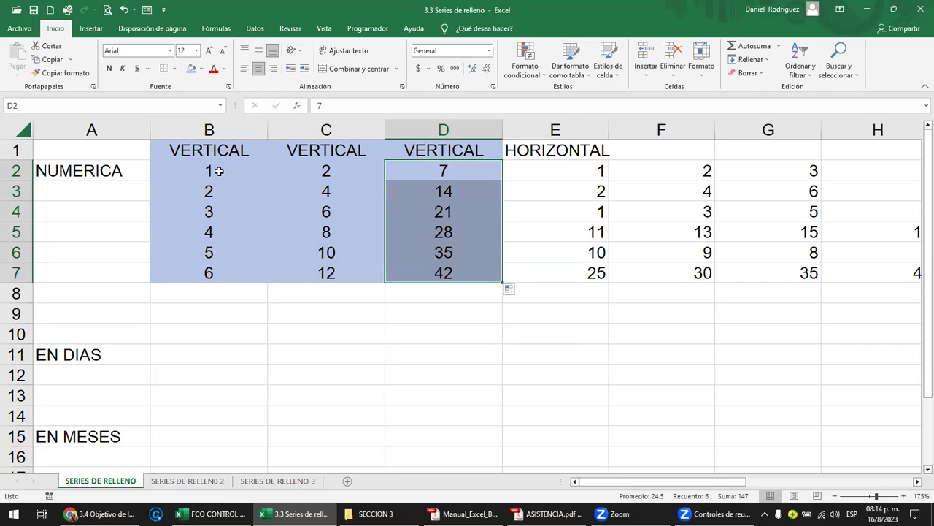
Step: Review the three VERTICAL series alongside the HORIZONTAL series and the empty rows below them
left_click(209, 129)
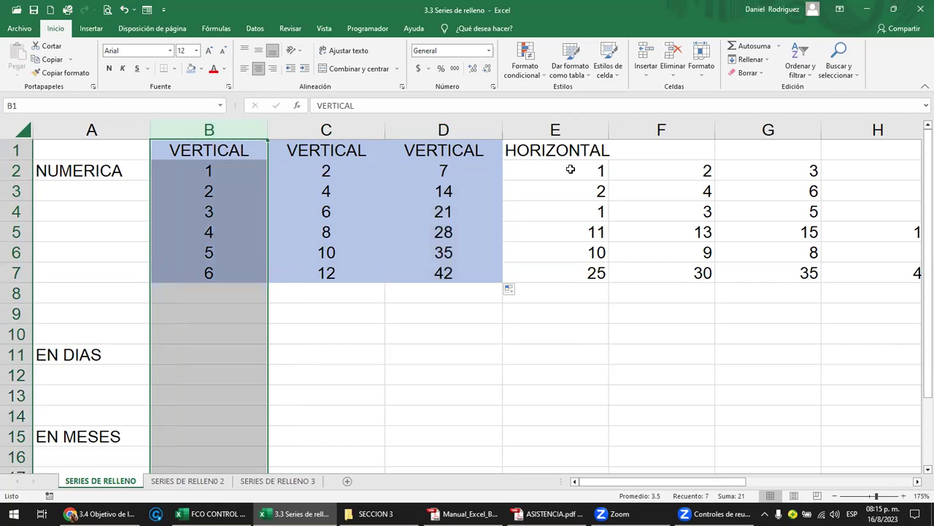
left_click(570, 169)
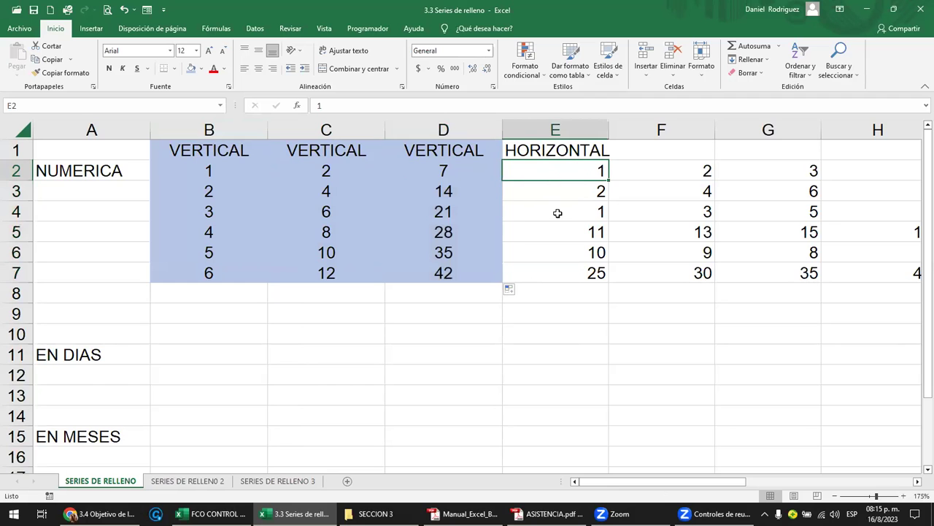
scroll(557, 212, "down", 1, "ctrl")
scroll(556, 212, "down", 2, "ctrl")
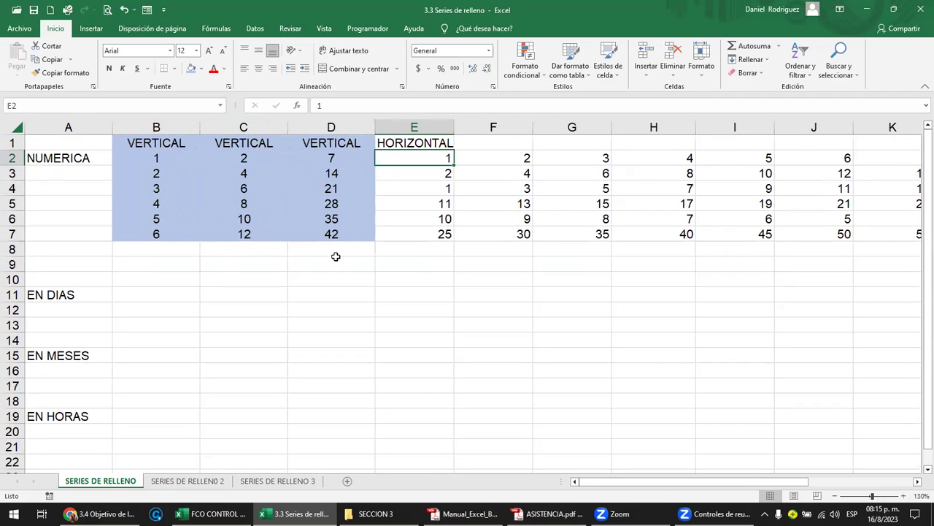
scroll(336, 256, "down", 1, "ctrl")
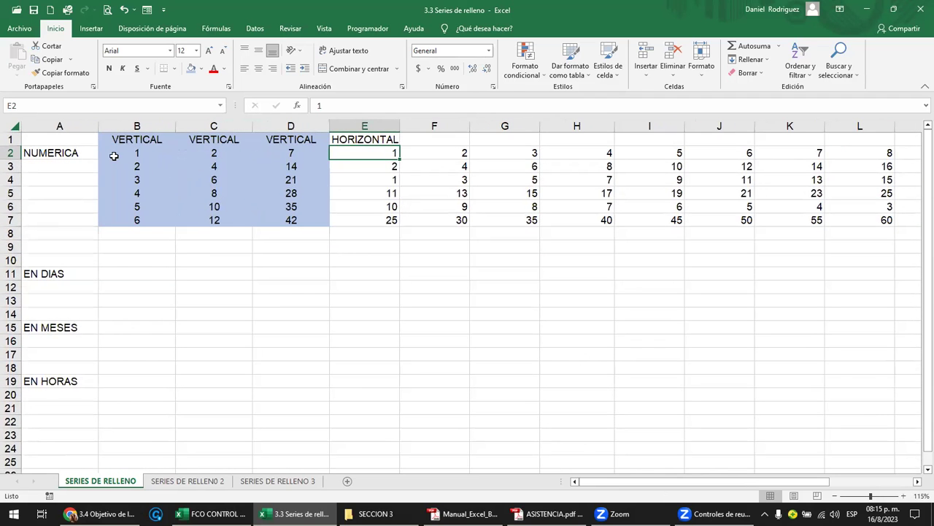
left_click(130, 155)
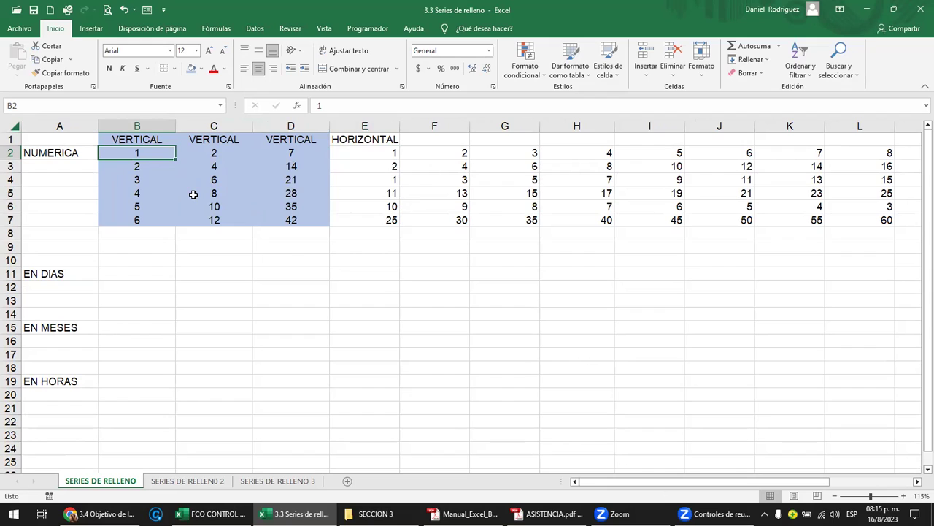
left_click(146, 240)
left_click(151, 262)
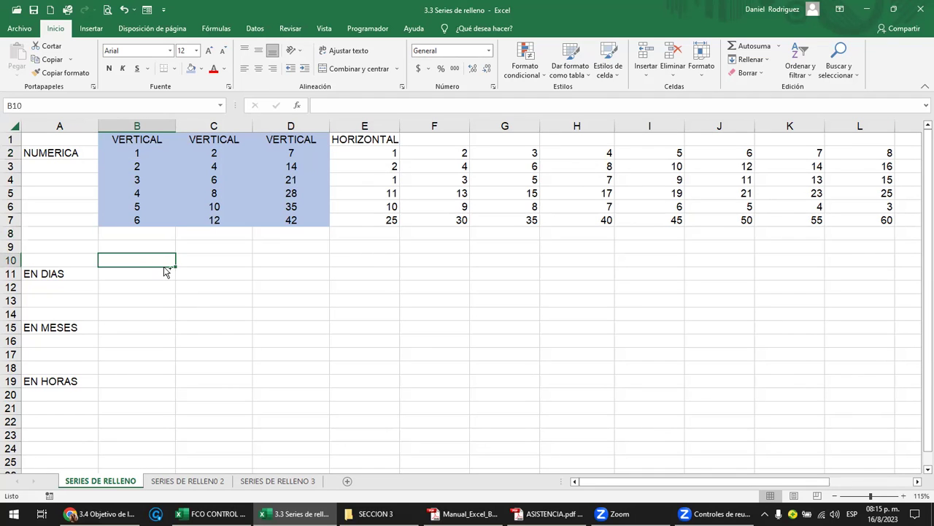
scroll(166, 271, "up", 4, "ctrl")
key("Up")
key("Left")
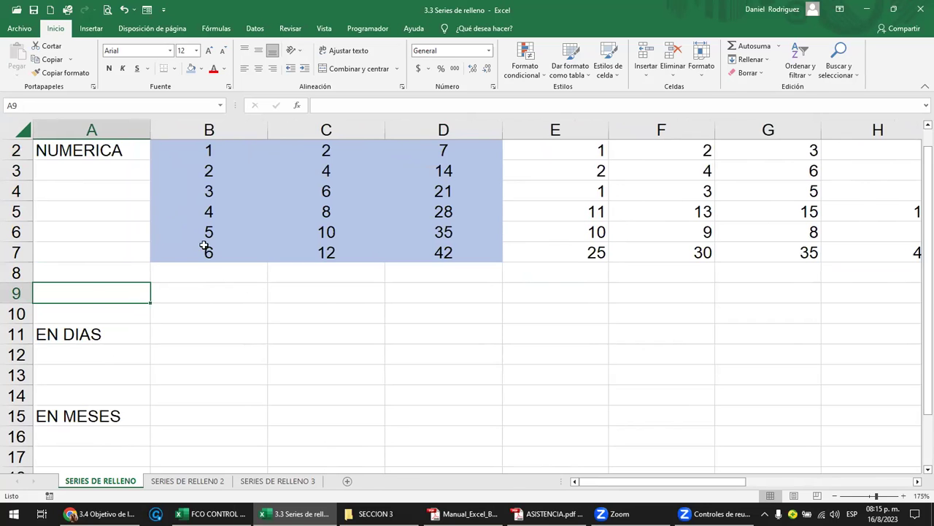
Step: Insert a new column before the HORIZONTAL column and enter 1 in E2
scroll(433, 208, "up", 1)
left_click(511, 129)
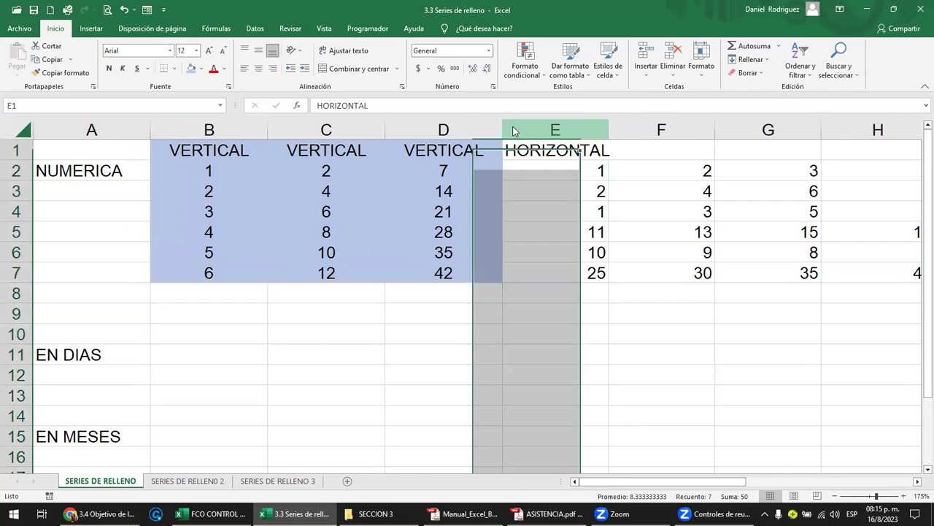
right_click(515, 130)
left_click(543, 229)
left_click(538, 156)
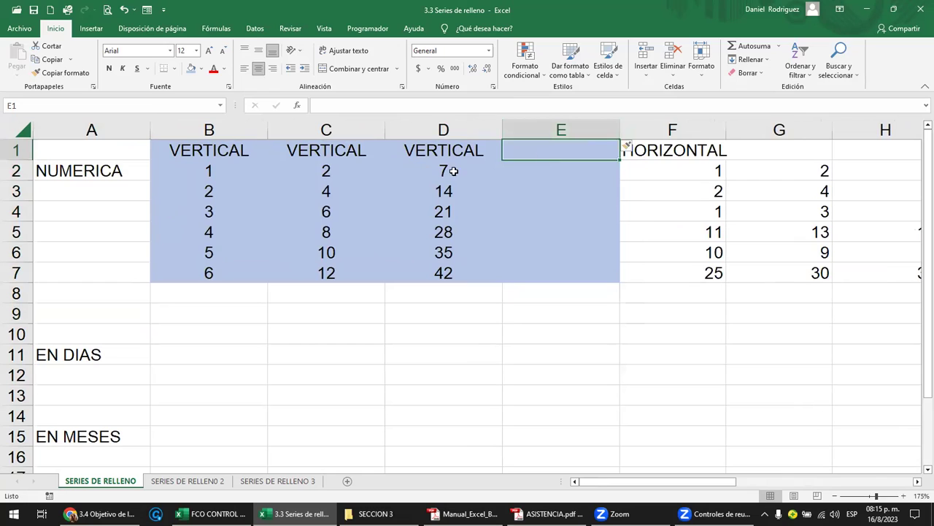
left_click(542, 181)
type("1")
key("Return")
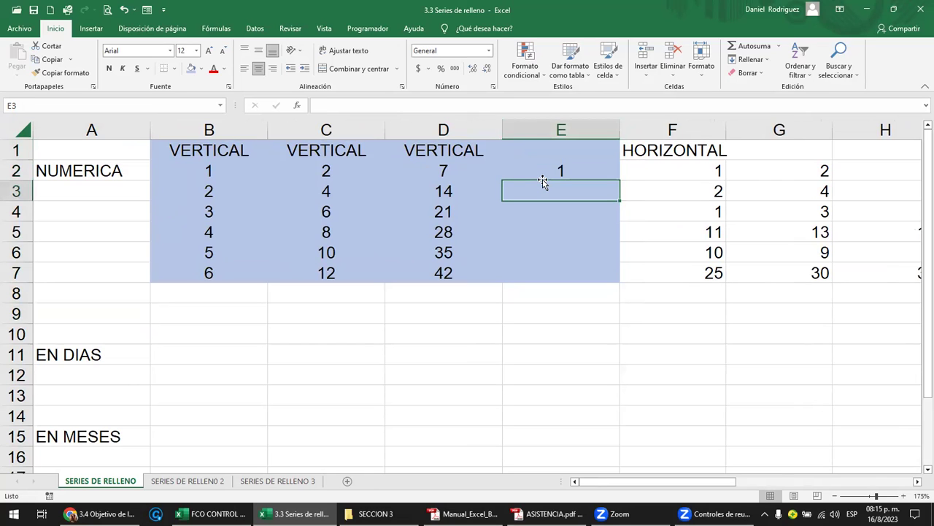
Step: Enter the formula =E2+1 in E3 and fill it down to E7
type("=")
left_click(543, 180)
type("+1")
key("Return")
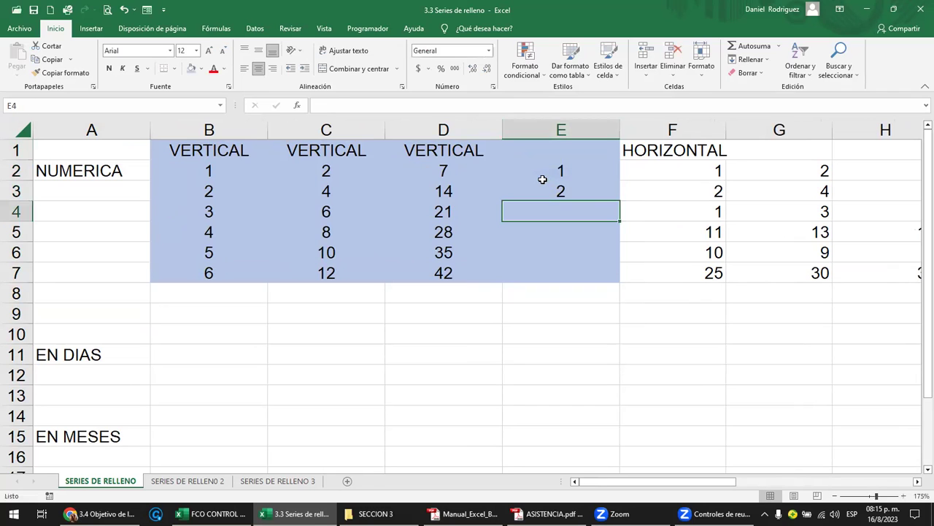
left_click(579, 191)
left_click_drag(620, 207, 627, 279)
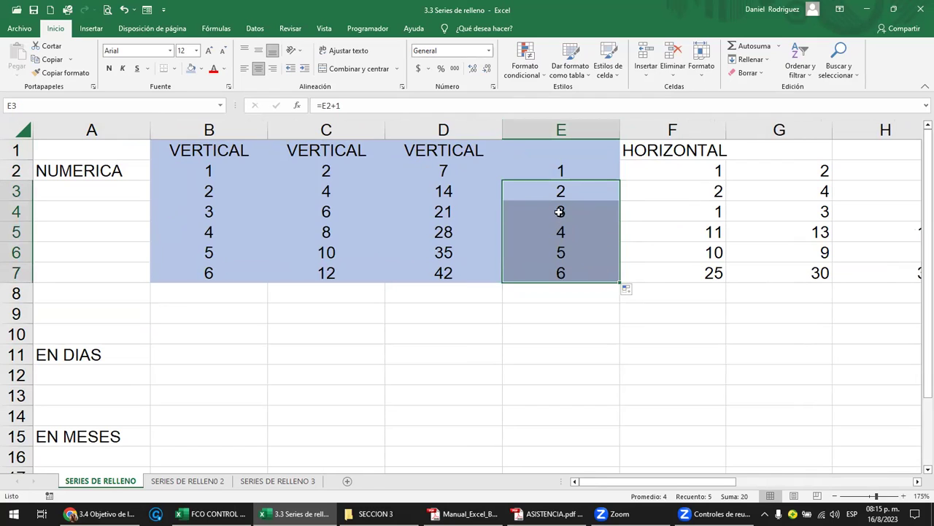
Step: Clear E4 to test the dependence of the chained formulas, and undo the deletion
left_click(558, 216)
key("Delete")
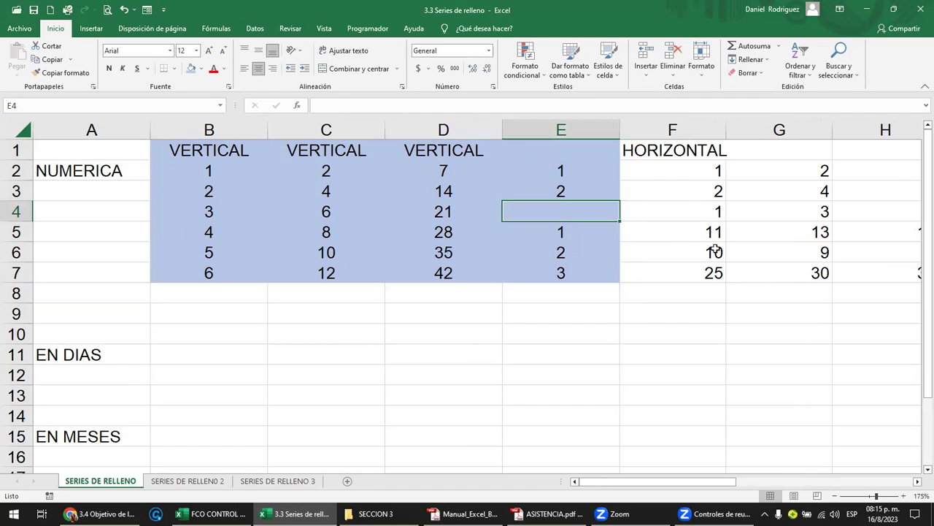
key("ctrl+z")
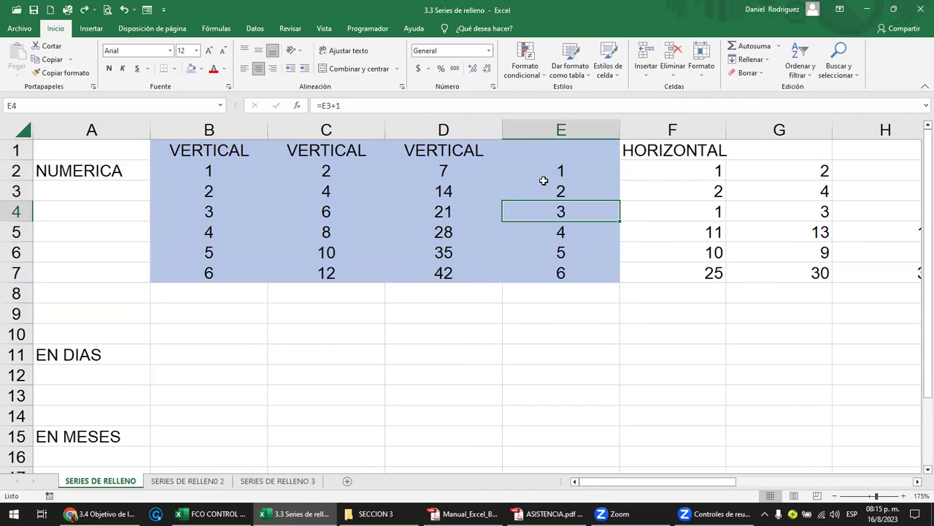
Step: Delete the formulas in E3:E7, keeping only the starting value in E2
left_click(556, 171)
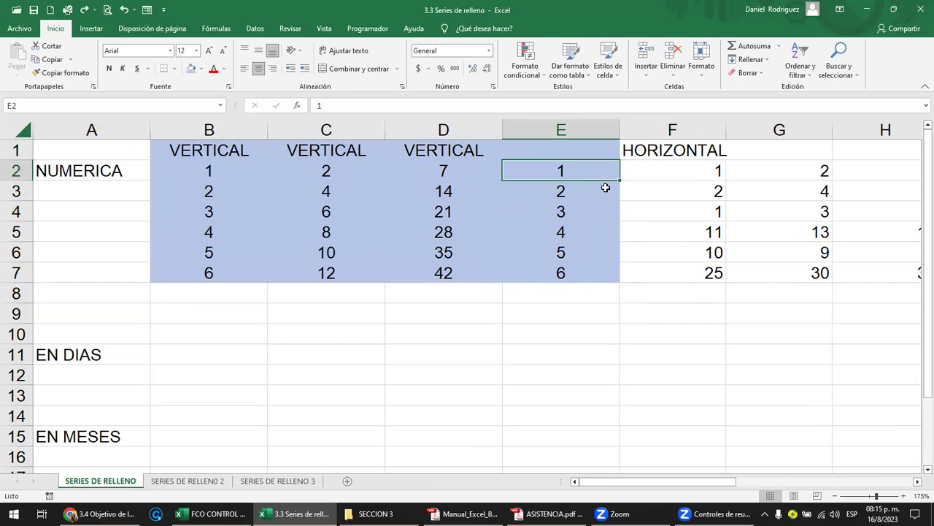
left_click_drag(565, 188, 560, 267)
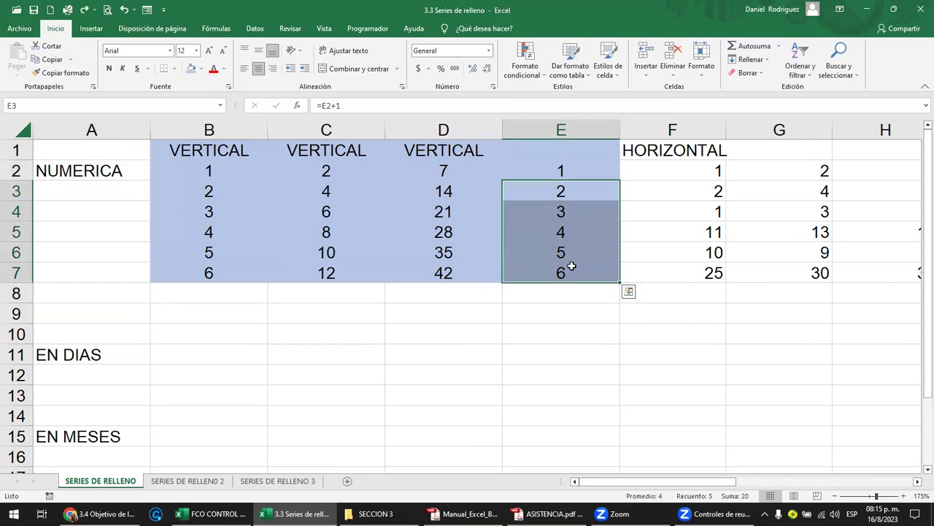
key("Delete")
left_click(575, 190)
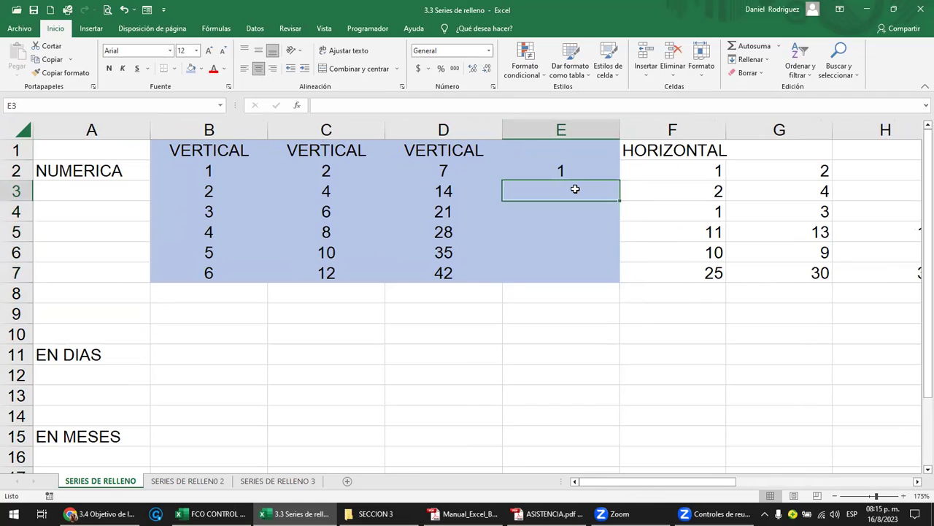
left_click(569, 164)
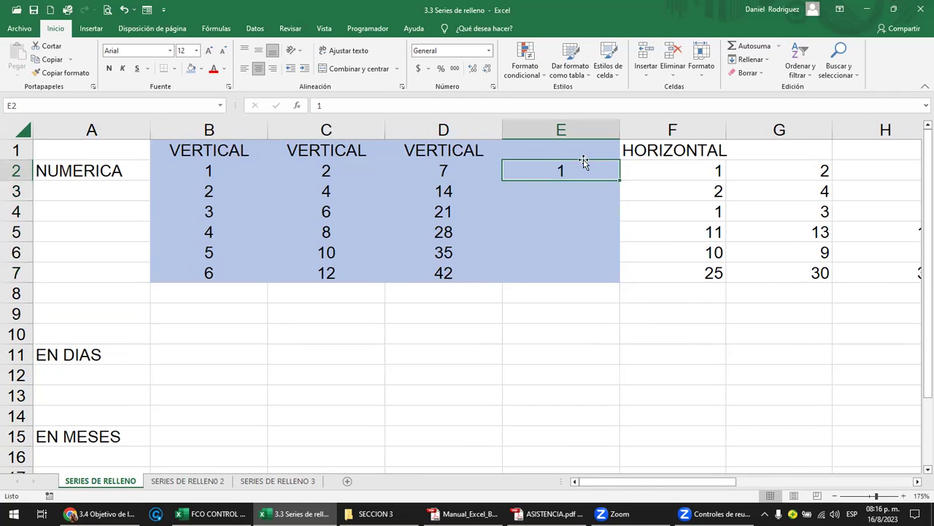
Step: Look along the HORIZONTAL series in row 3 out to column O and return to the VERTICAL columns
key("Down")
key("Right")
key("Right")
key("Right")
key("Right")
key("Right")
key("Right")
key("Right")
key("Right")
key("Right")
key("Right")
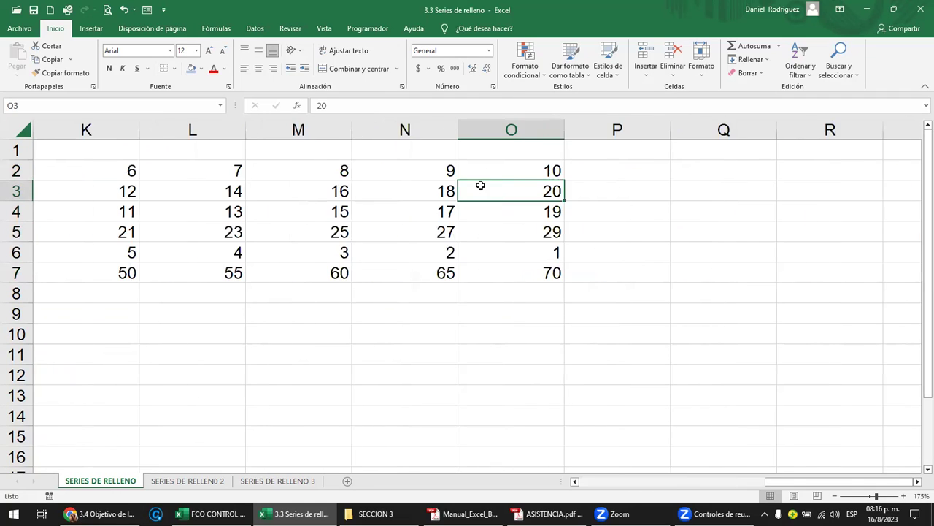
key("ctrl+Left")
key("ctrl+Left")
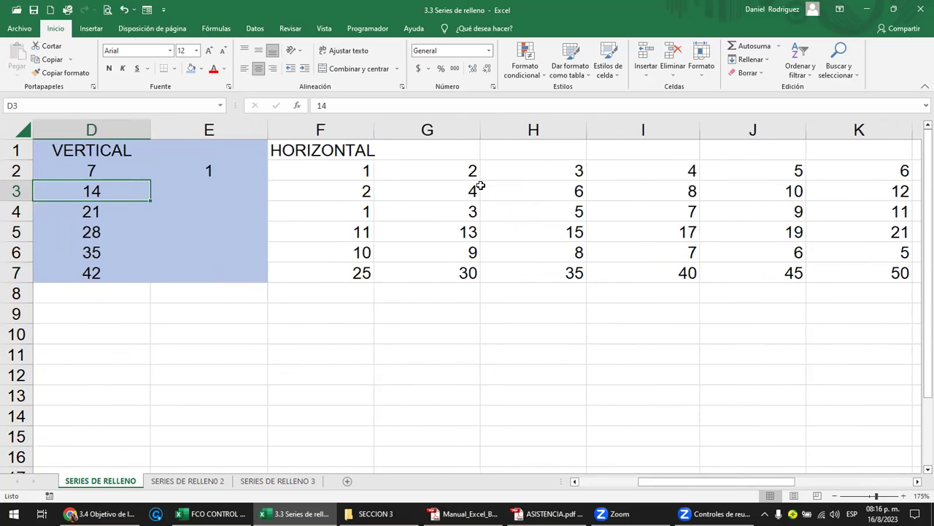
Step: Autofill the single value in E2 down the column and undo the fill
left_click(238, 175)
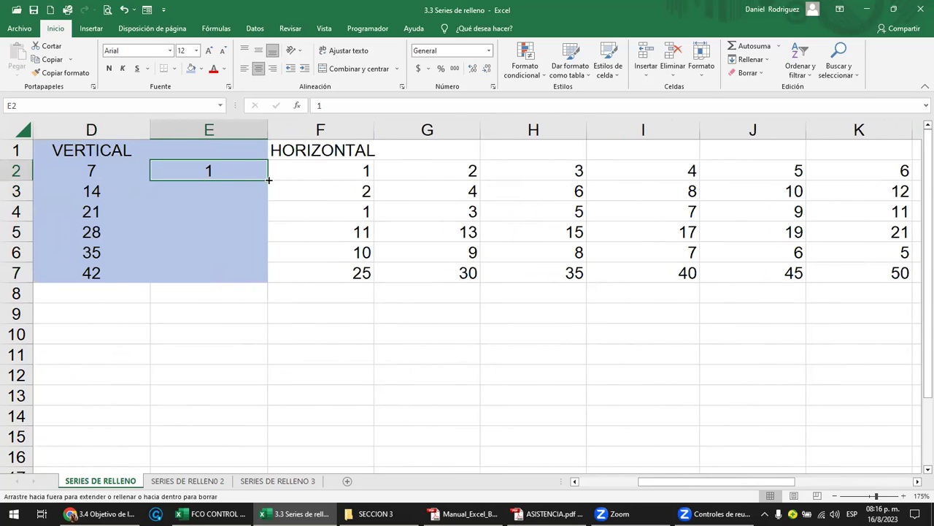
double_click(270, 177)
key("ctrl+z")
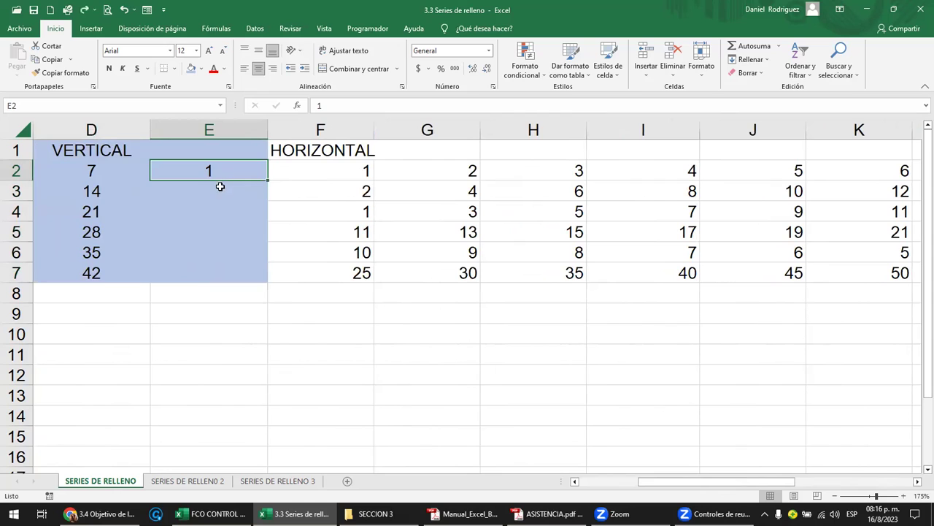
Step: Enter 2 in E3 below the starting value
left_click(258, 193)
type("2")
key("Return")
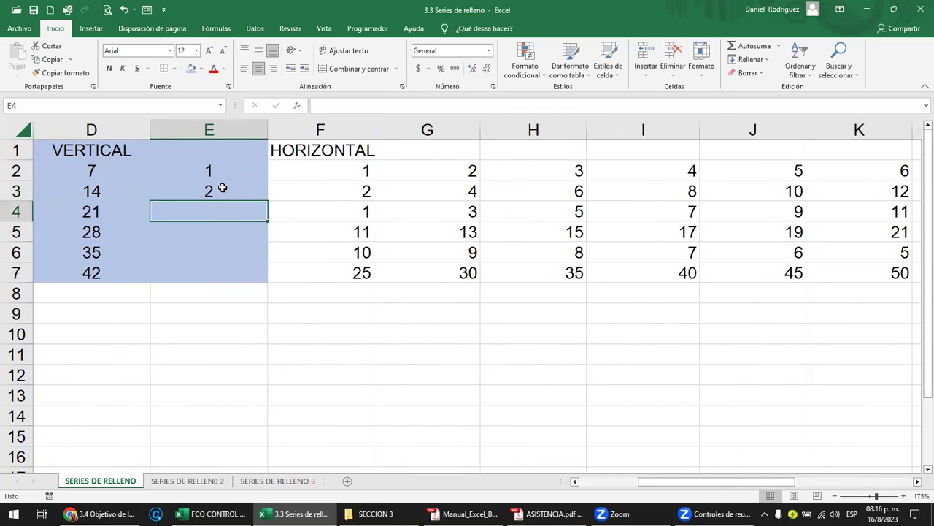
Step: Review the VERTICAL series in B1:B7 and C1:C7
left_click(224, 190)
key("Left")
key("Left")
key("Left")
key("Left")
key("Right")
key("Right")
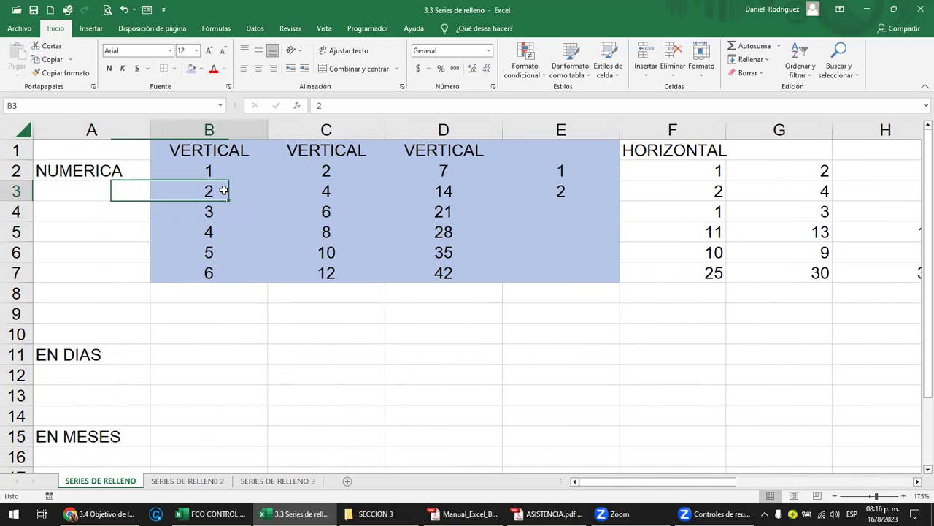
left_click_drag(197, 150, 211, 272)
left_click_drag(317, 161, 350, 271)
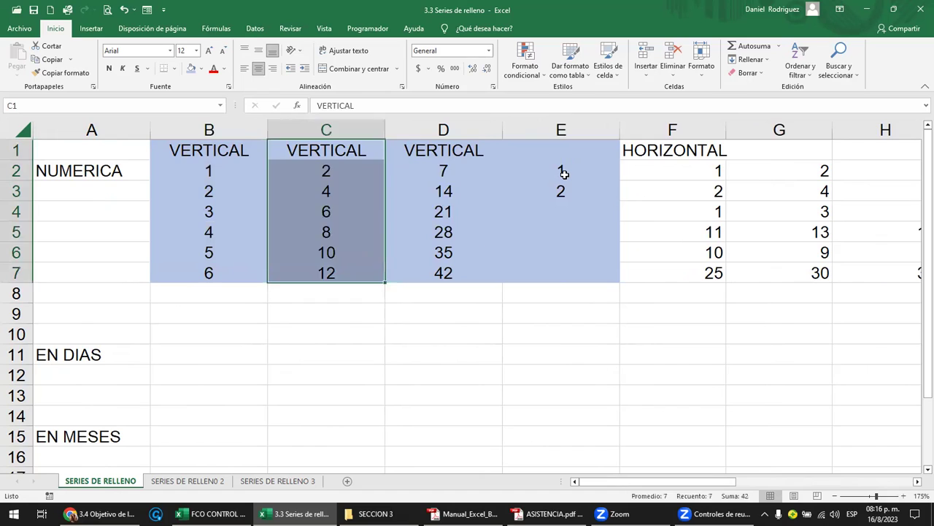
Step: Open the fill Series dialog for the starting value in E2 and place it beside column E
left_click(563, 171)
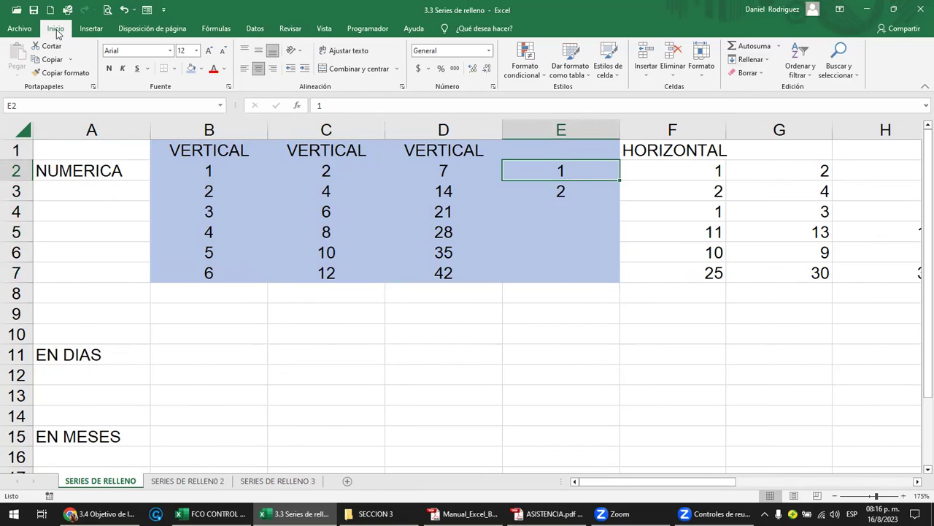
left_click(768, 60)
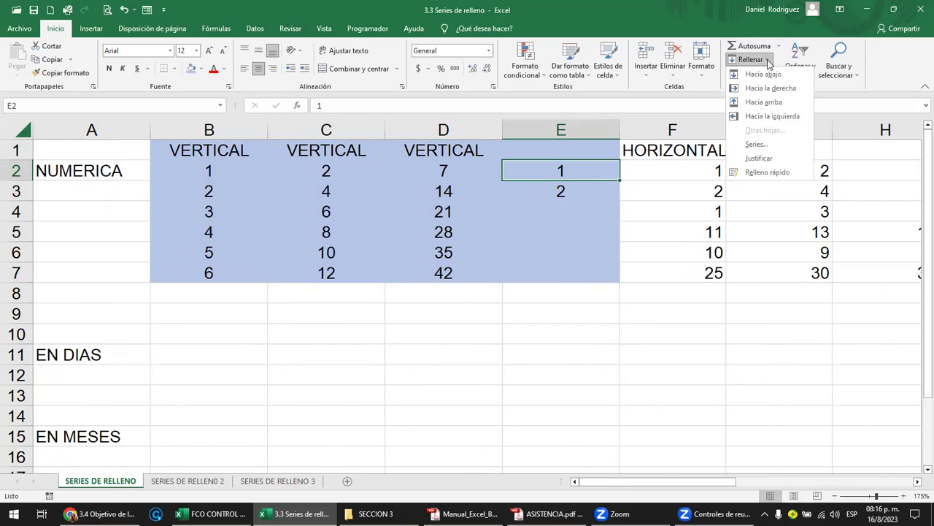
left_click(761, 144)
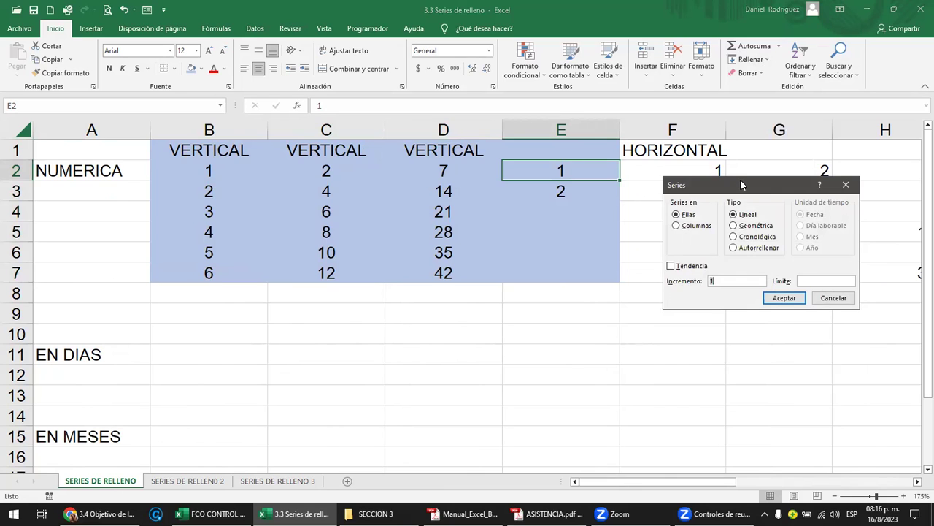
left_click_drag(741, 183, 702, 146)
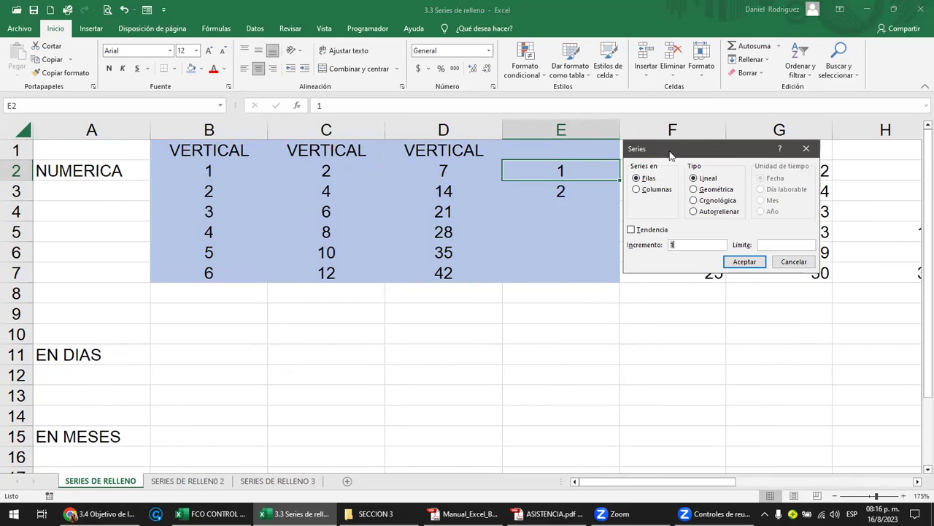
left_click_drag(665, 152, 672, 196)
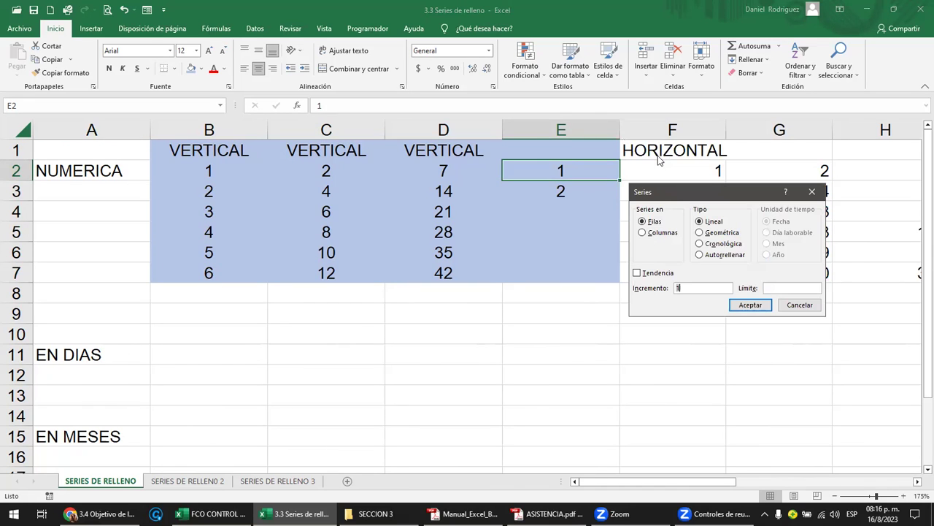
left_click_drag(689, 152, 666, 184)
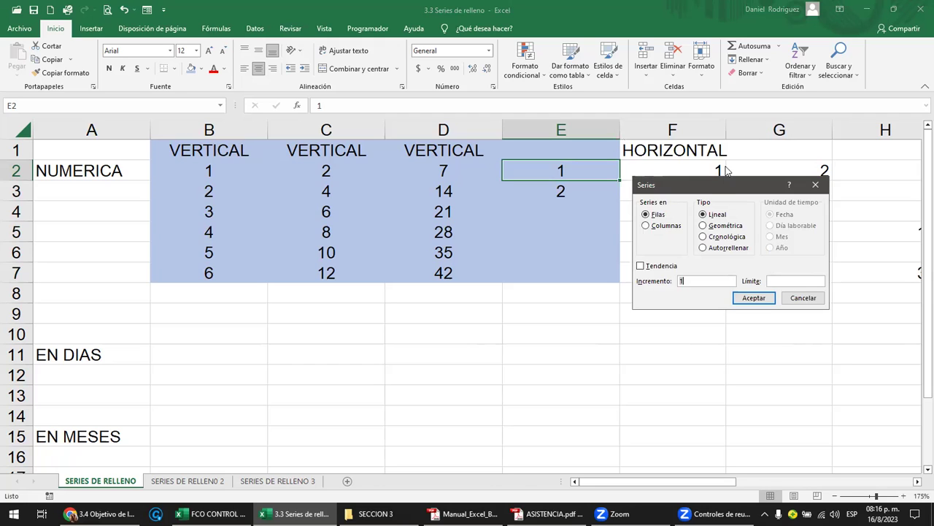
left_click_drag(711, 189, 697, 155)
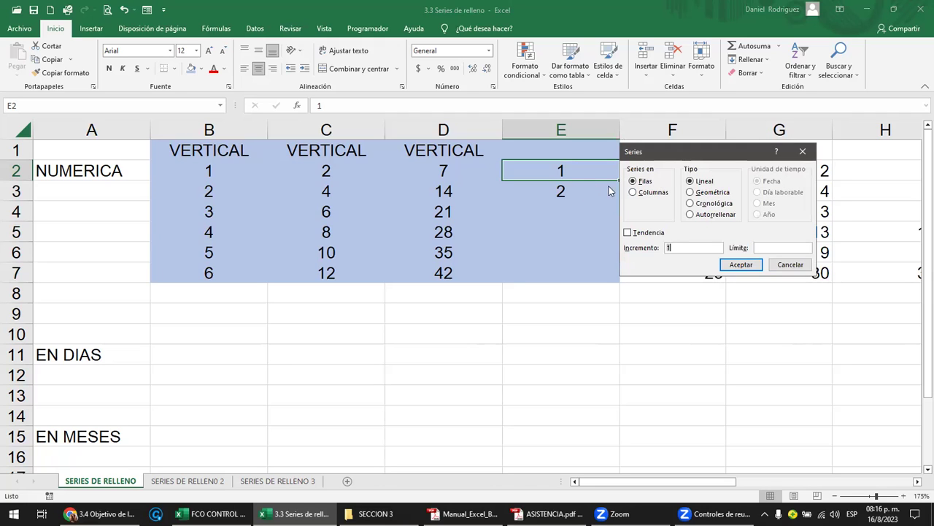
Step: Generate a linear series in columns from E2 with an increment of 1 and a limit of 5
left_click(635, 194)
left_click(634, 181)
left_click(635, 193)
left_click(634, 181)
left_click(636, 193)
left_click(669, 248)
type("1")
left_click(759, 247)
type("5")
key("Return")
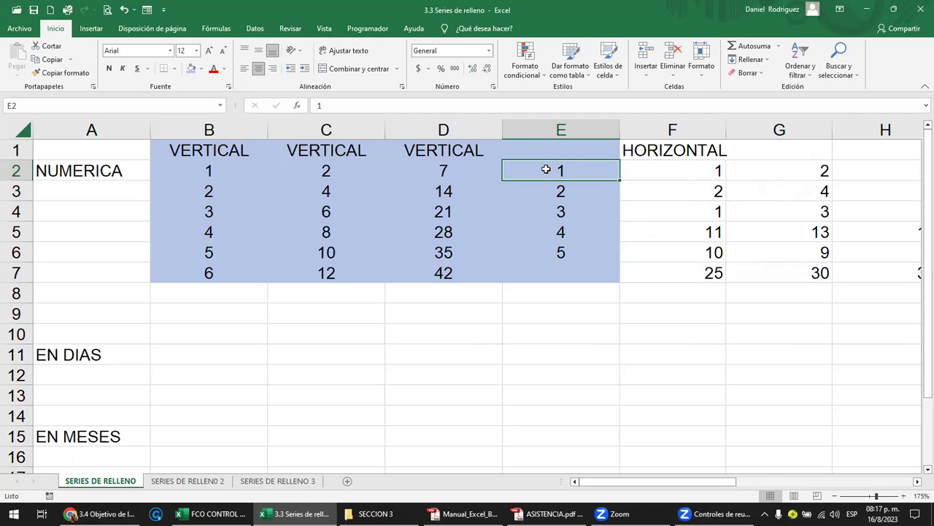
Step: Clear the generated numbers in E2:E6, including the starting value
left_click_drag(546, 169, 563, 250)
left_click(563, 273)
left_click(562, 191)
key("Delete")
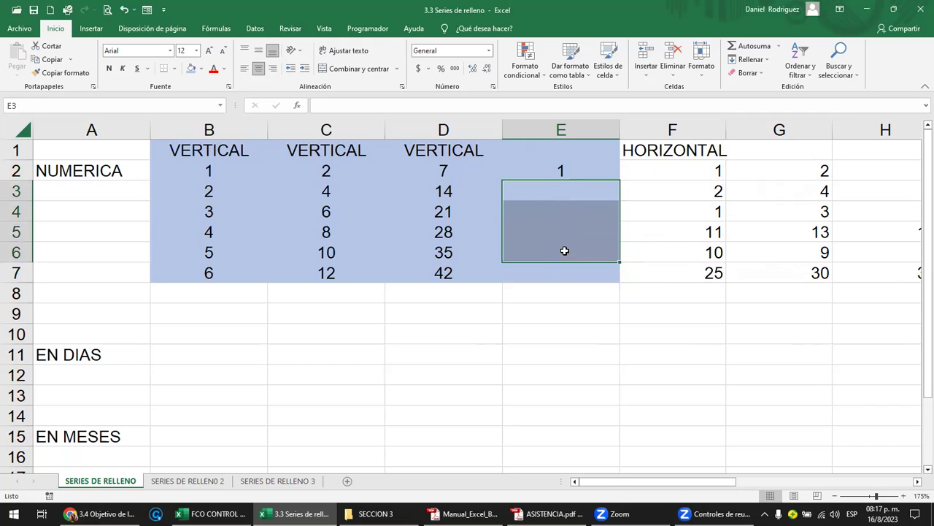
left_click(564, 175)
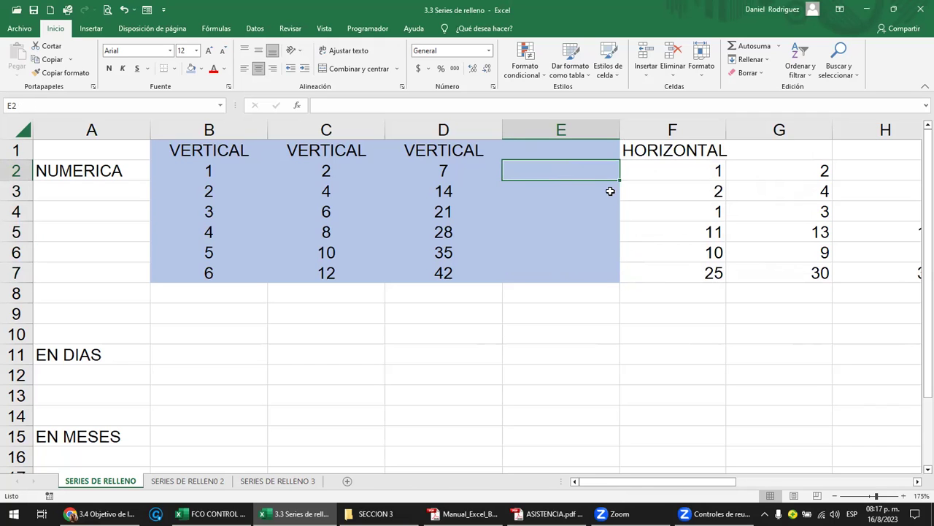
Step: Enter the heading RELLENO in E1 above the empty column
left_click(543, 149)
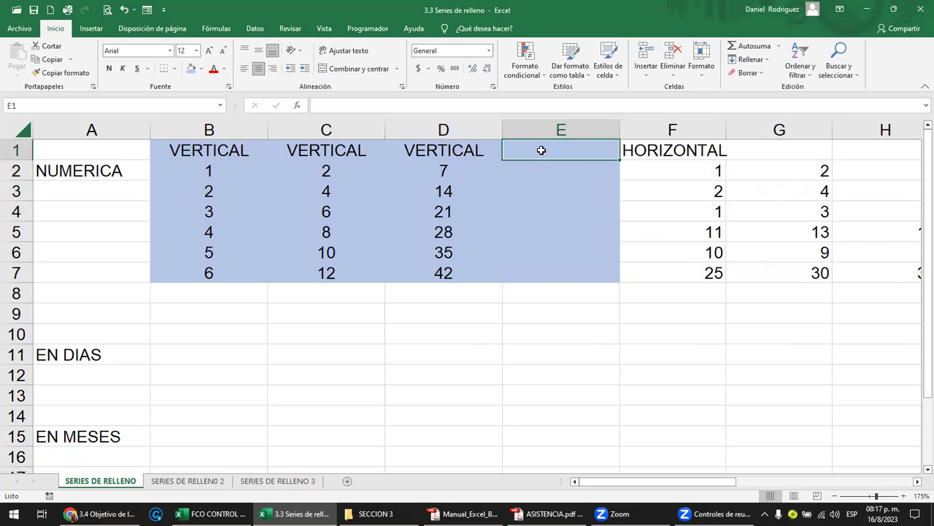
type("RELLENO")
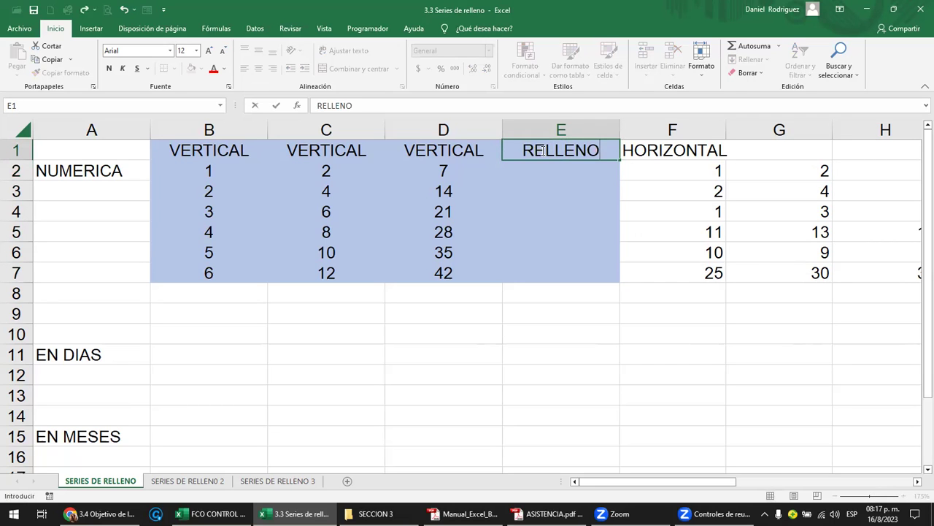
key("Return")
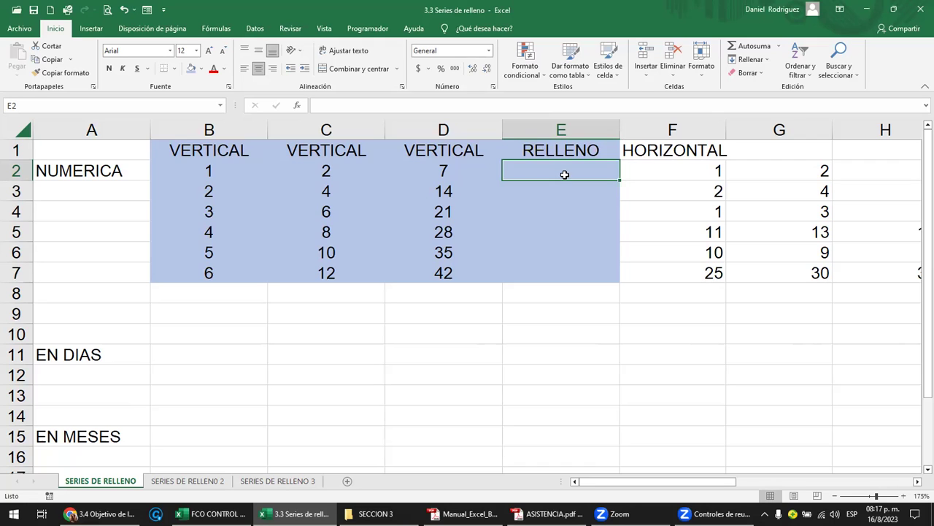
Step: Try to generate a linear series in columns from the empty cell E2 with an increment of 1 and a limit of 6
mouse_move(560, 171)
left_mouse_down()
mouse_move(563, 269)
mouse_move(564, 174)
left_mouse_up()
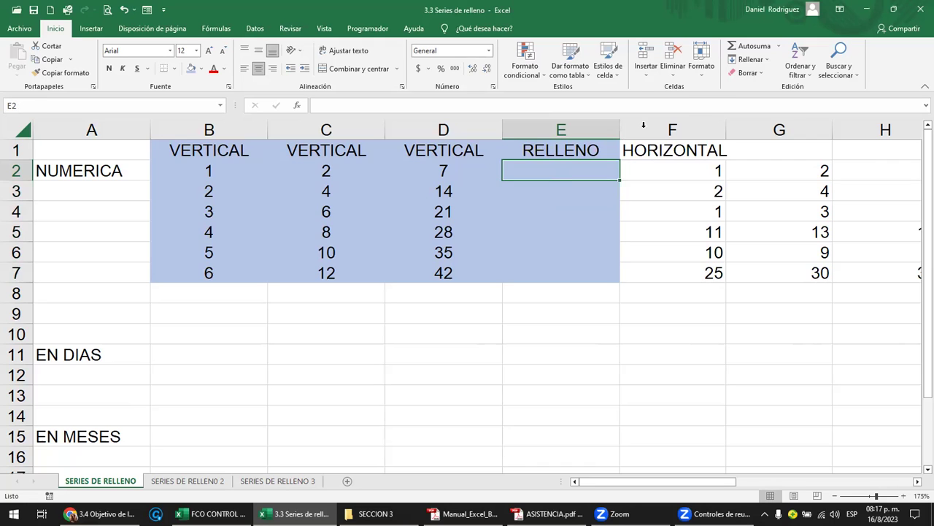
left_click(768, 60)
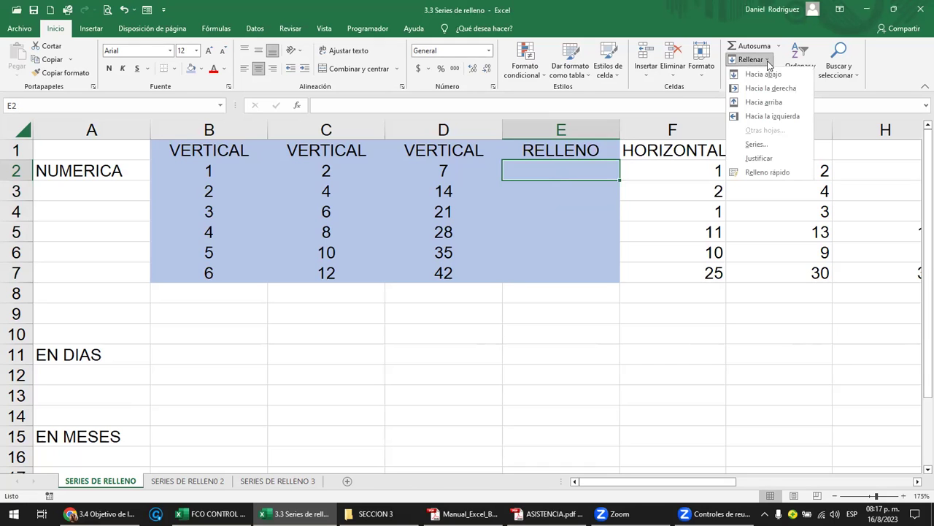
left_click(780, 146)
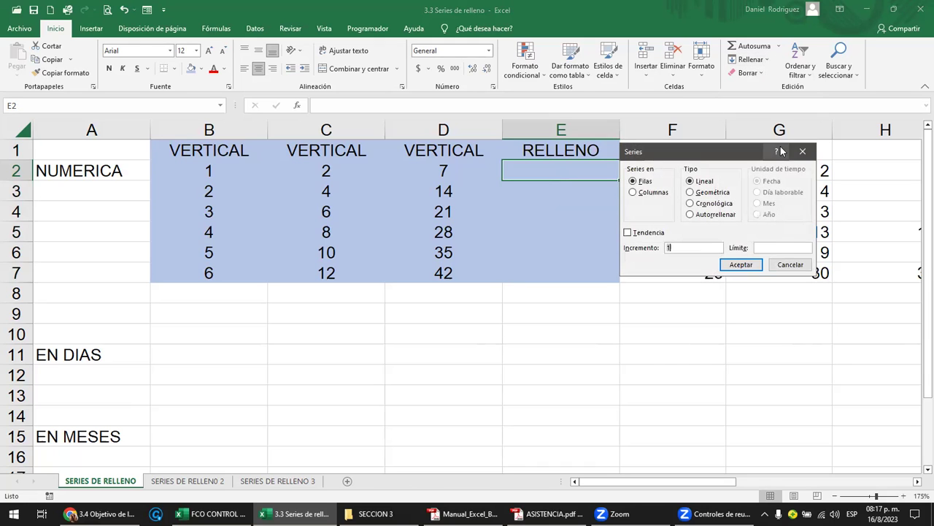
left_click(634, 193)
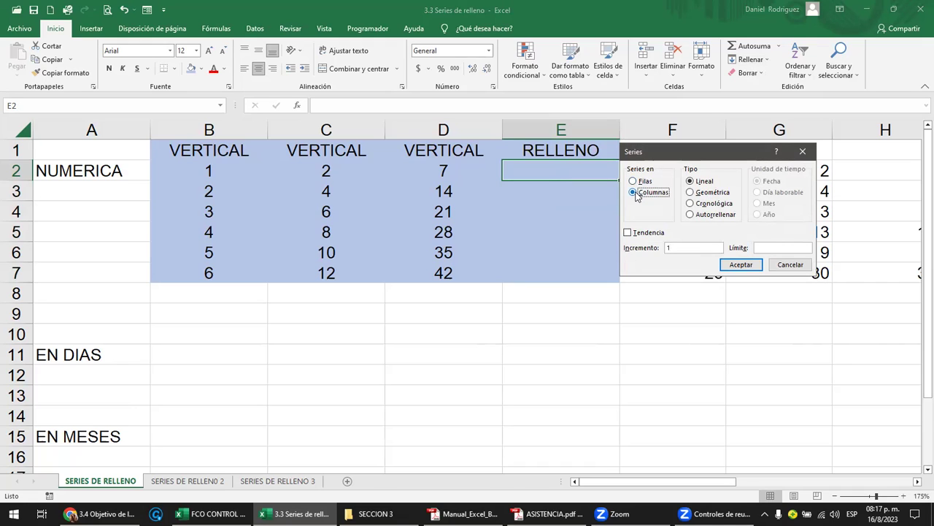
left_click(673, 248)
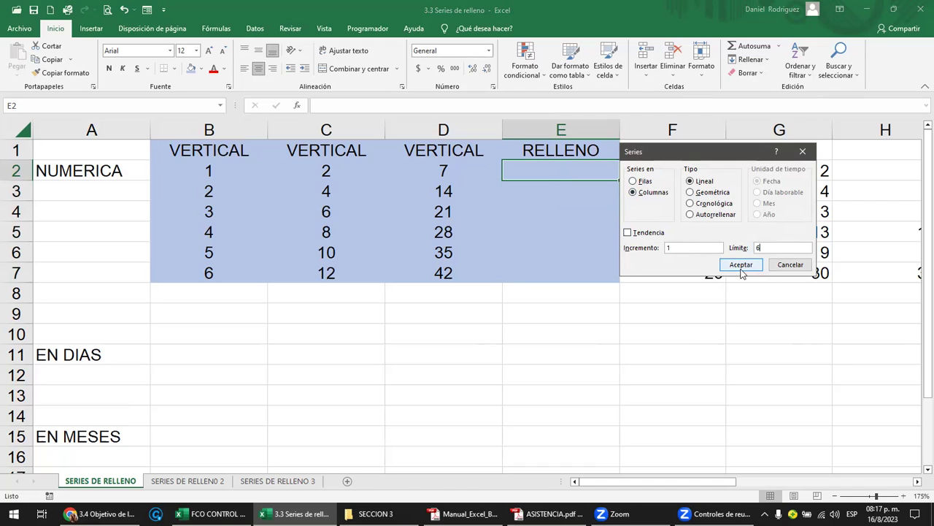
left_click(740, 265)
left_click_drag(563, 167, 563, 270)
left_click(553, 168)
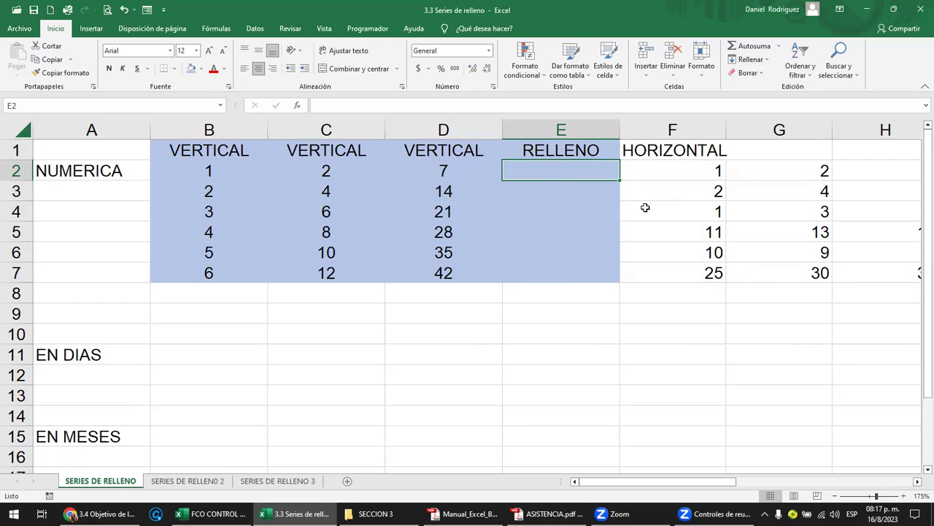
key("shift+Down")
key("shift+Down")
key("shift+Down")
key("shift+Down")
key("shift+Down")
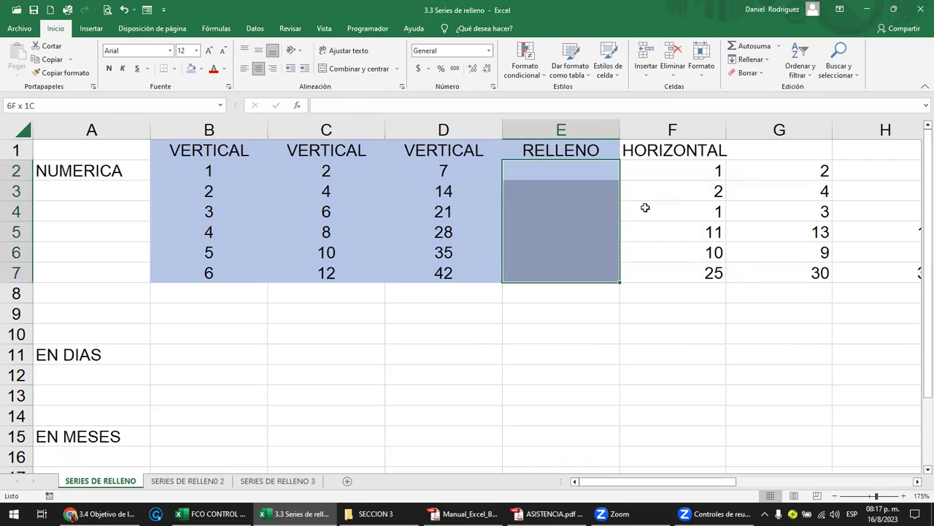
key("shift+Up")
key("shift+Up")
key("shift+Up")
key("shift+Up")
key("shift+Up")
key("shift+Down")
key("Down")
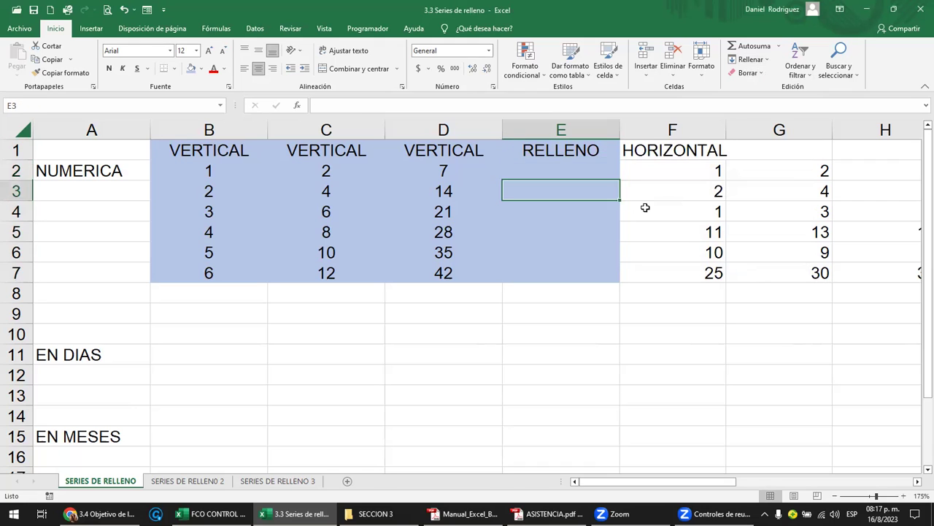
Step: Enter 1 in E2 as the starting value under the RELLENO heading
key("Up")
type("1")
key("Return")
key("Up")
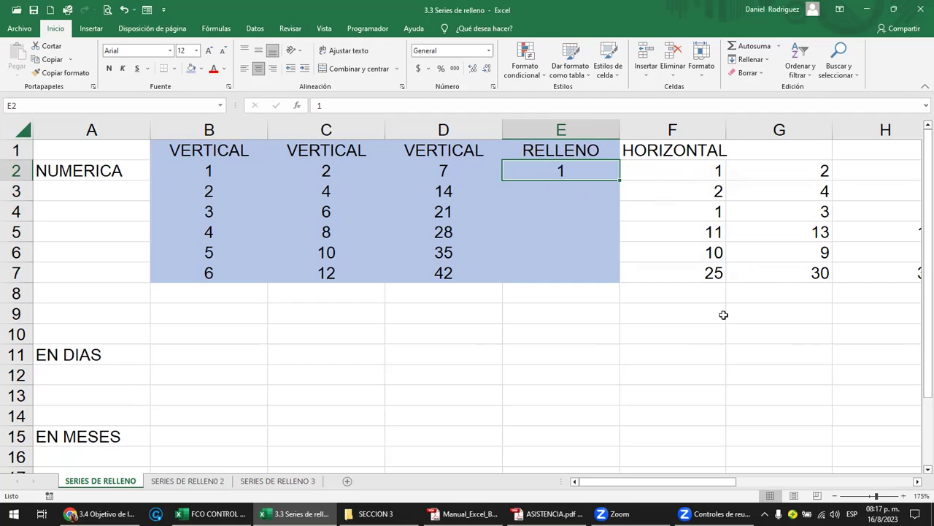
Step: Enter 1 in F8 and generate a linear series in rows from it with an increment of 1
left_click(690, 295)
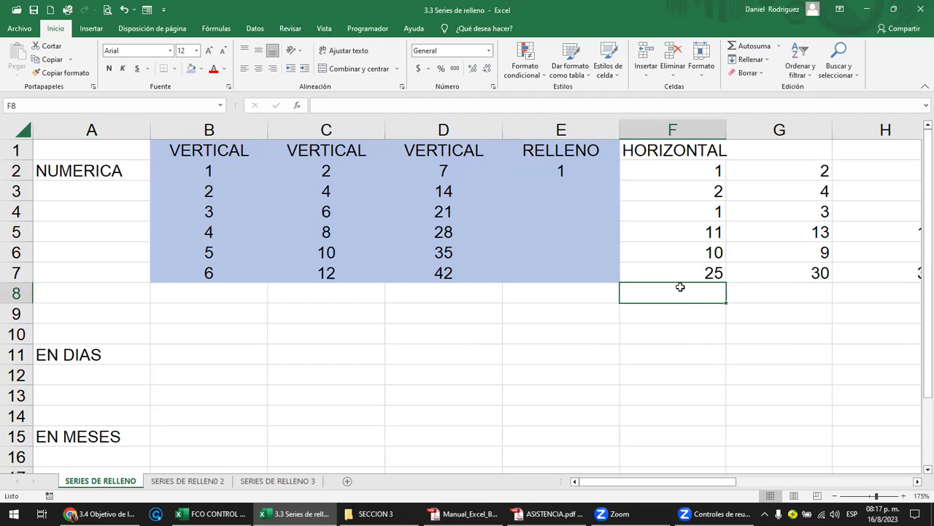
type("1")
key("Return")
key("Up")
left_click(766, 61)
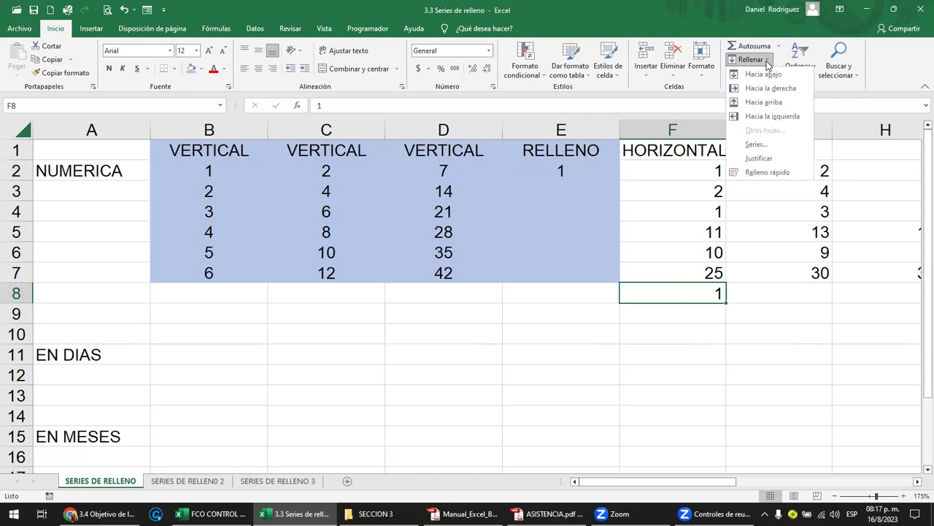
left_click(757, 144)
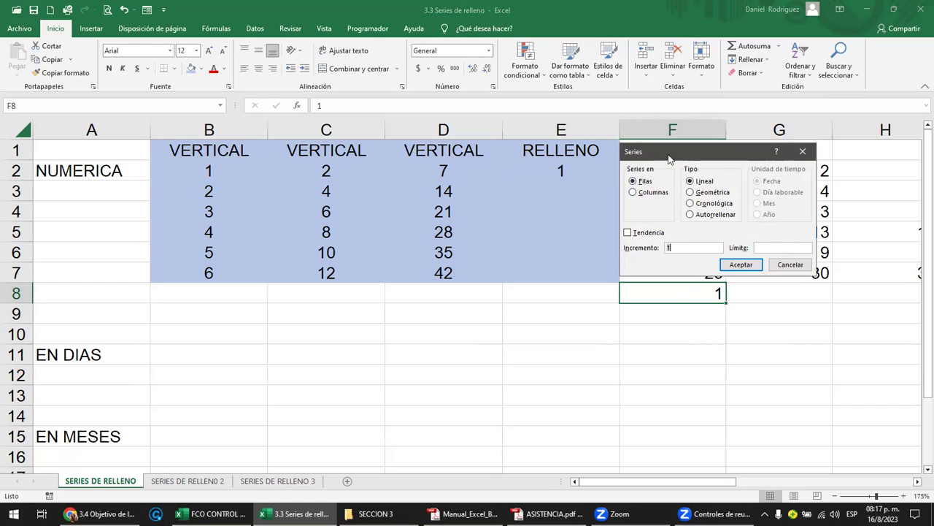
left_click_drag(669, 159, 454, 300)
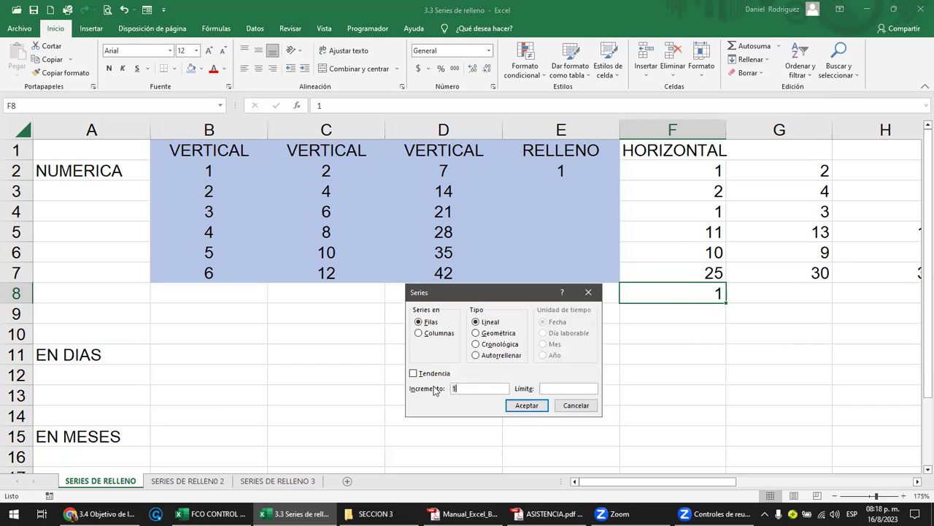
left_click(476, 322)
left_click(462, 390)
left_click(520, 406)
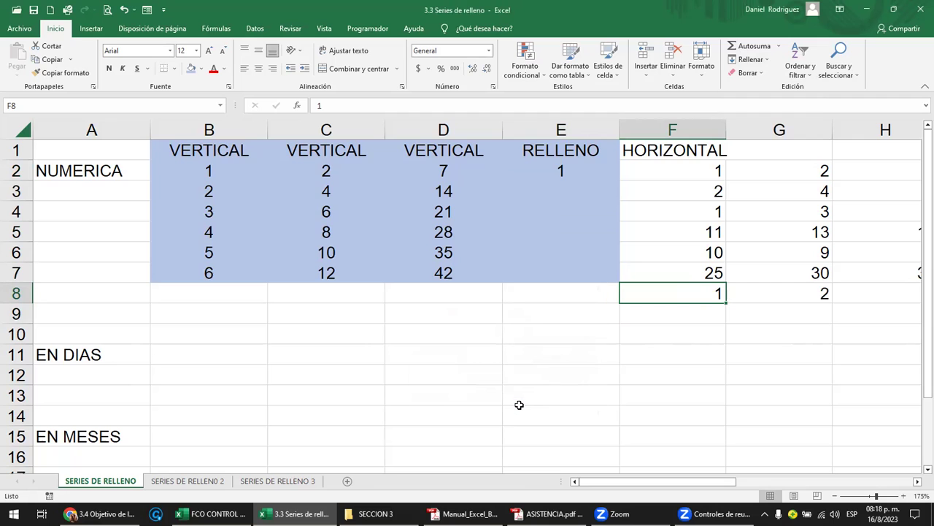
Step: Review the generated series along row 8, starting from F8
key("Right")
key("Right")
key("Right")
key("Right")
key("Left")
key("Left")
key("Left")
key("Left")
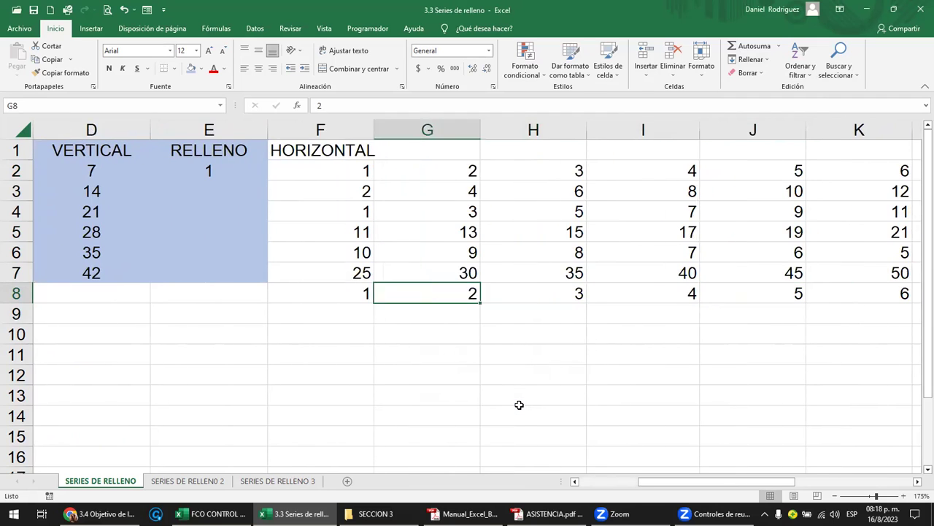
Step: Enter 10 in F9 and generate a linear series in rows from it with an increment of 10
key("Down")
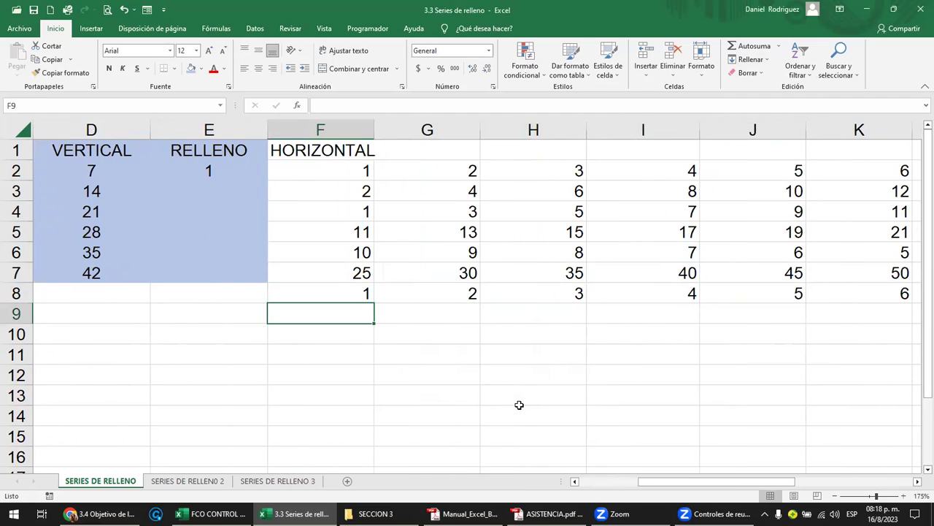
left_click(759, 59)
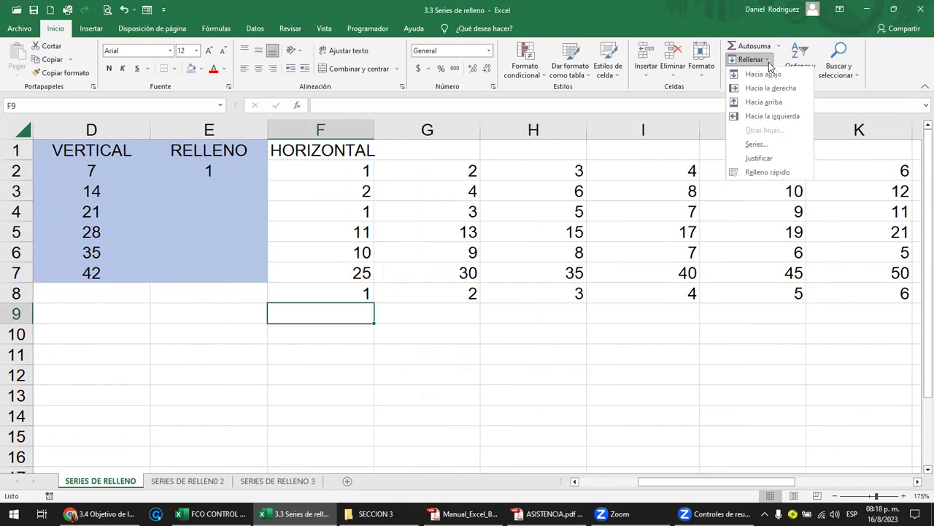
left_click(332, 313)
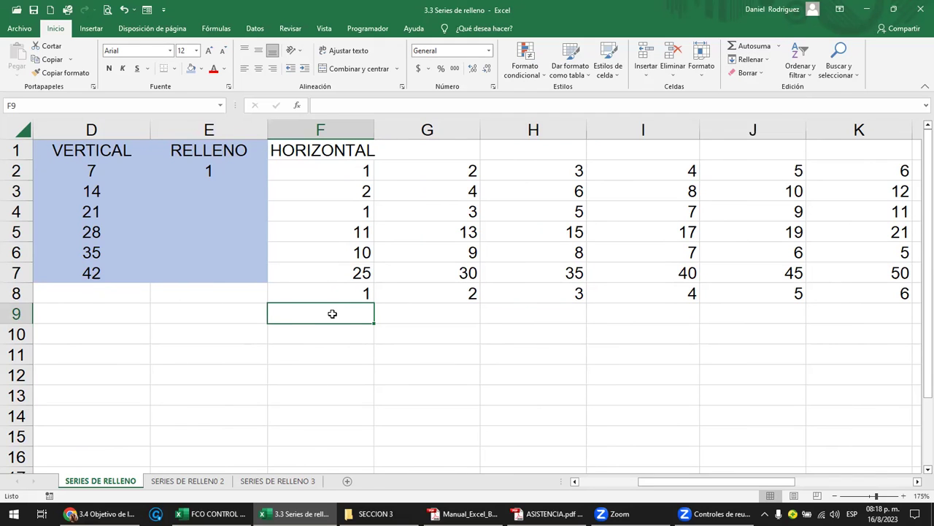
type("10")
key("Return")
key("Up")
left_click(750, 59)
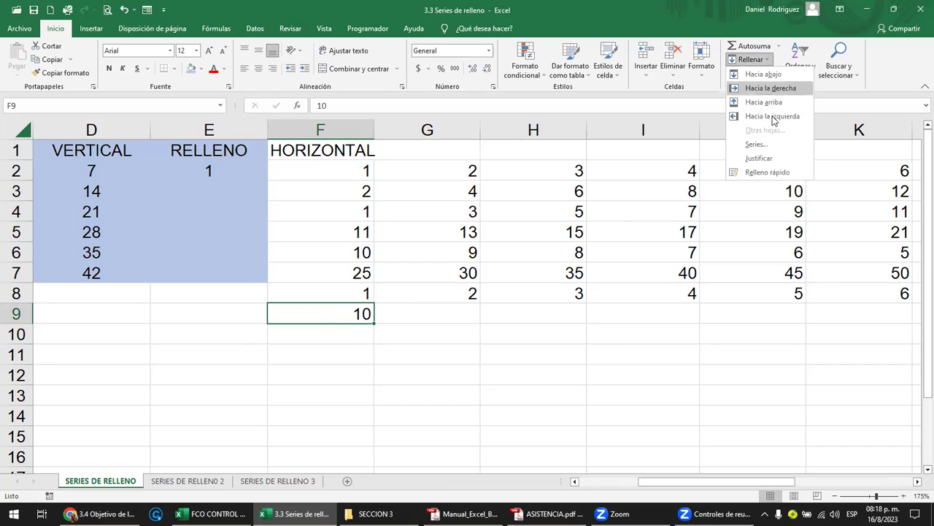
left_click(759, 145)
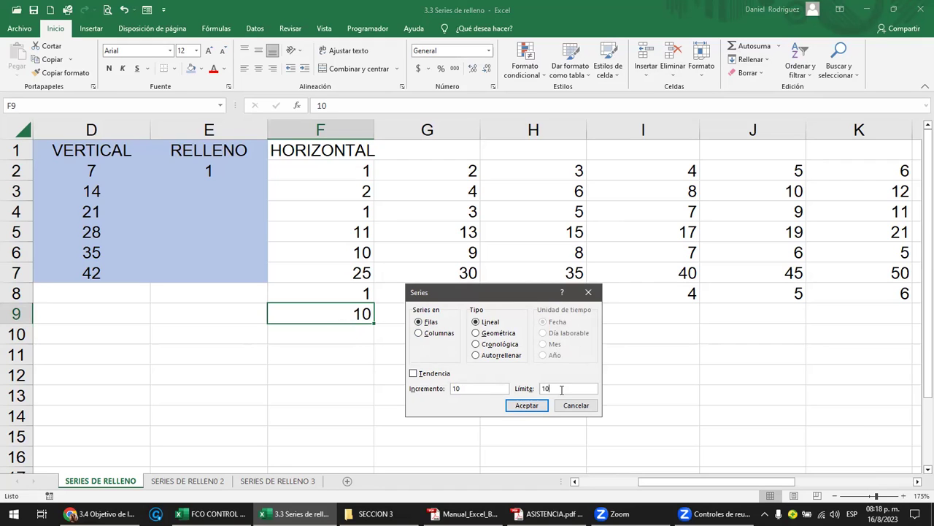
left_click(530, 405)
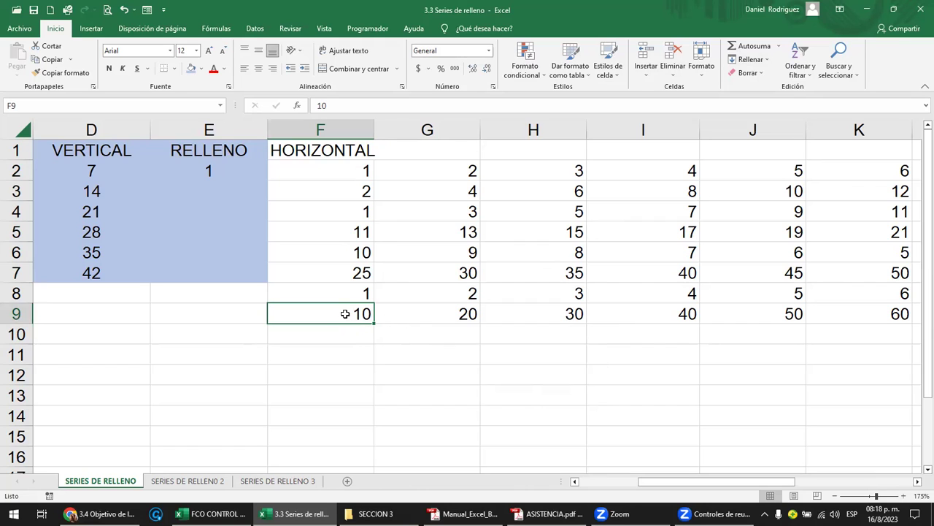
Step: Review the generated series along row 9 and return to the VERTICAL columns at B1
left_click(458, 315)
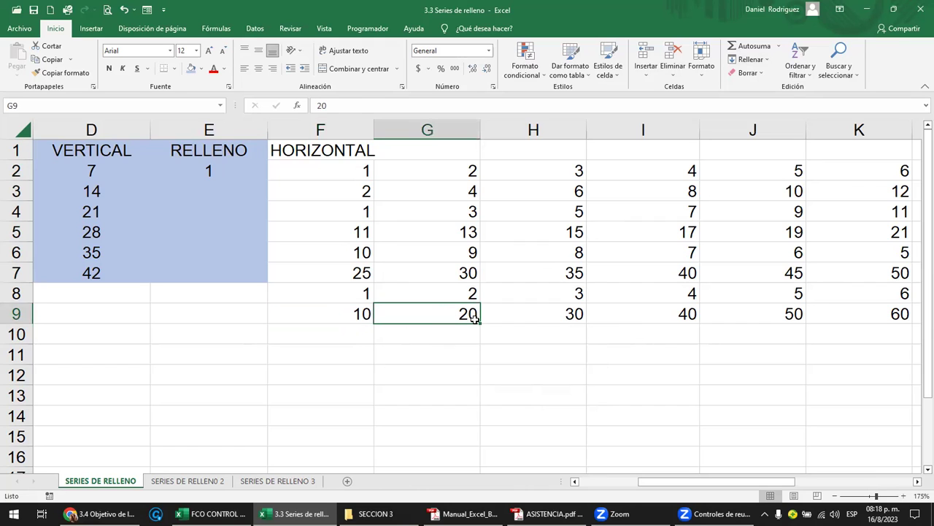
key("Left")
key("ctrl+Right")
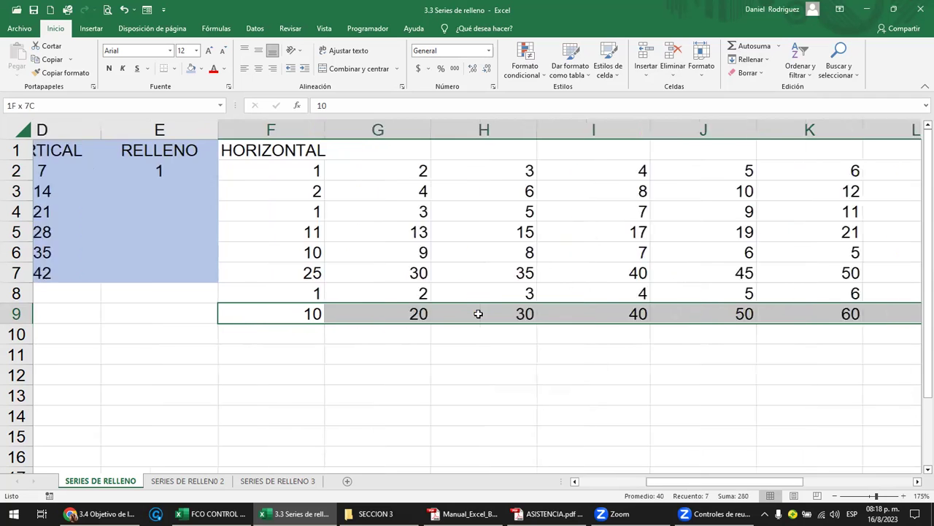
key("ctrl+Left")
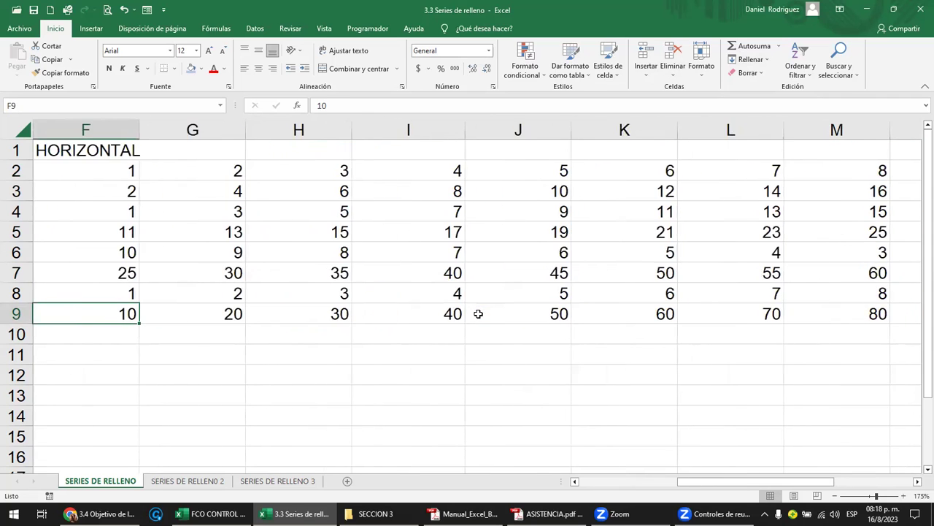
key("Left")
key("ctrl+shift+Up")
key("Left")
key("shift+Return")
key("shift+Return")
key("shift+Return")
key("shift+Return")
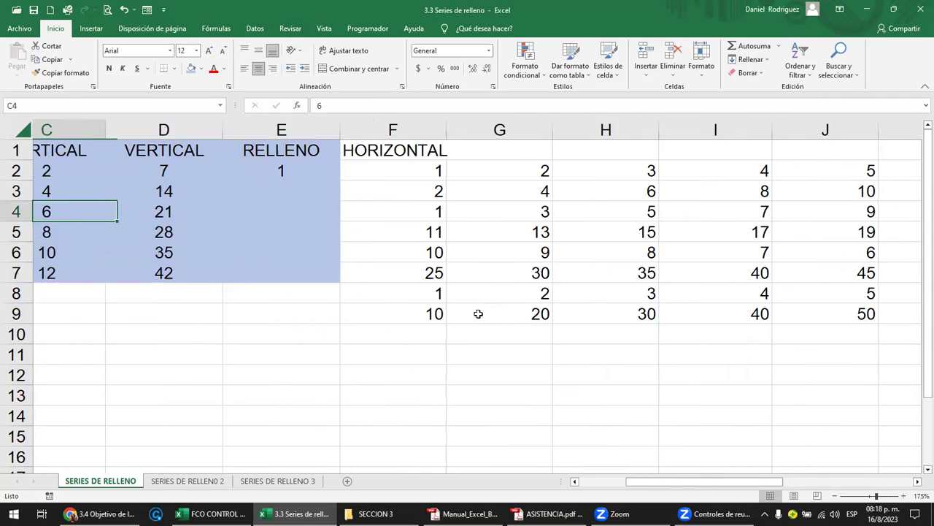
key("shift+Tab")
key("shift+Tab")
key("shift+Return")
key("shift+Return")
key("shift+Return")
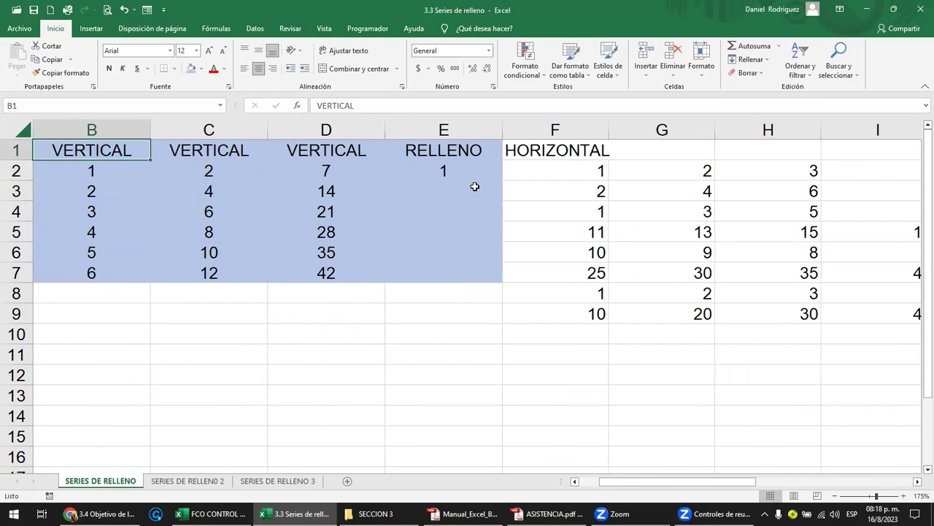
left_click(445, 172)
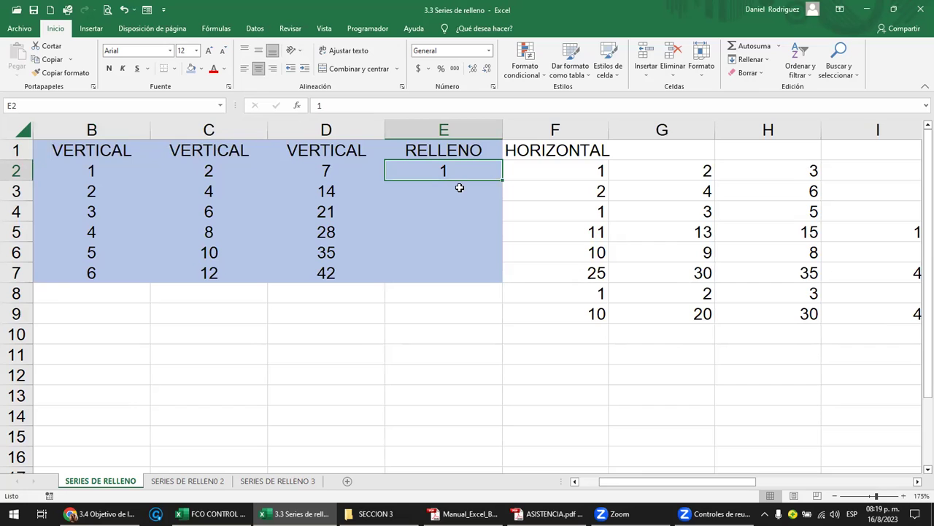
left_click(766, 60)
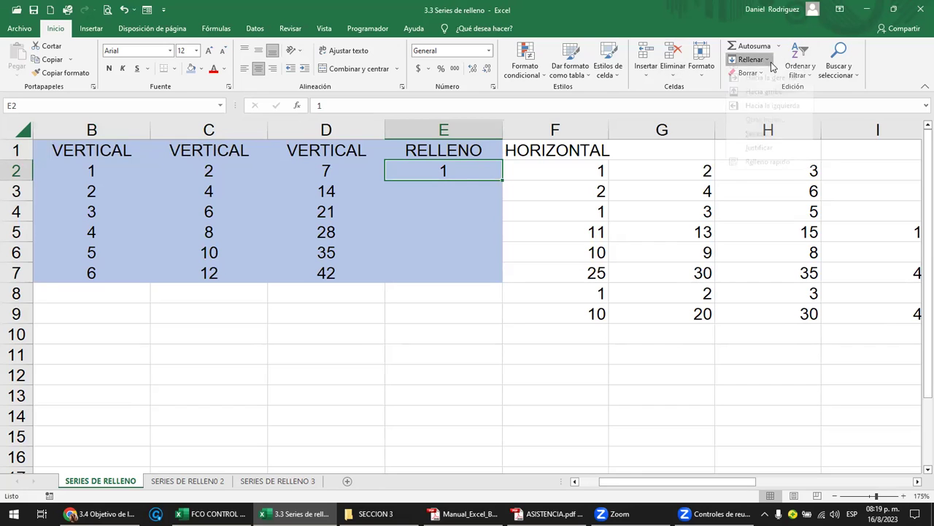
left_click(759, 133)
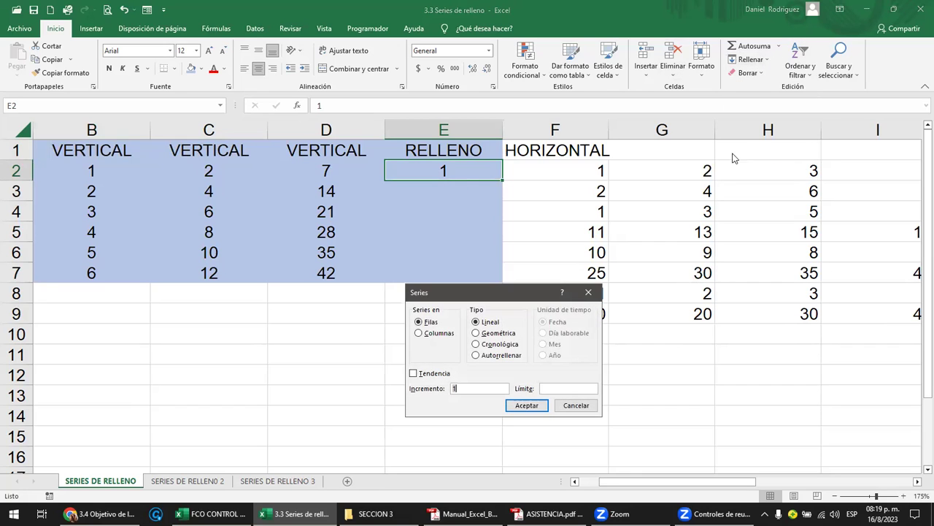
left_click_drag(516, 297, 598, 174)
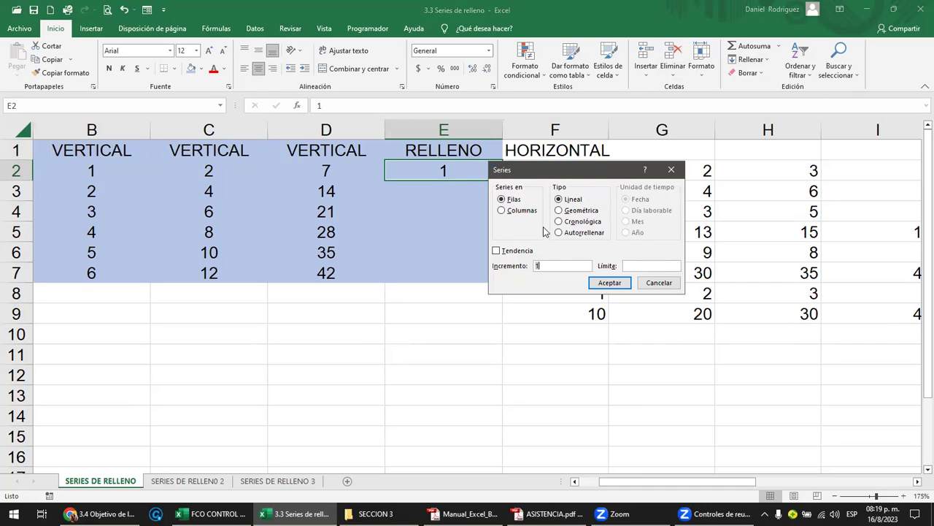
left_click(502, 253)
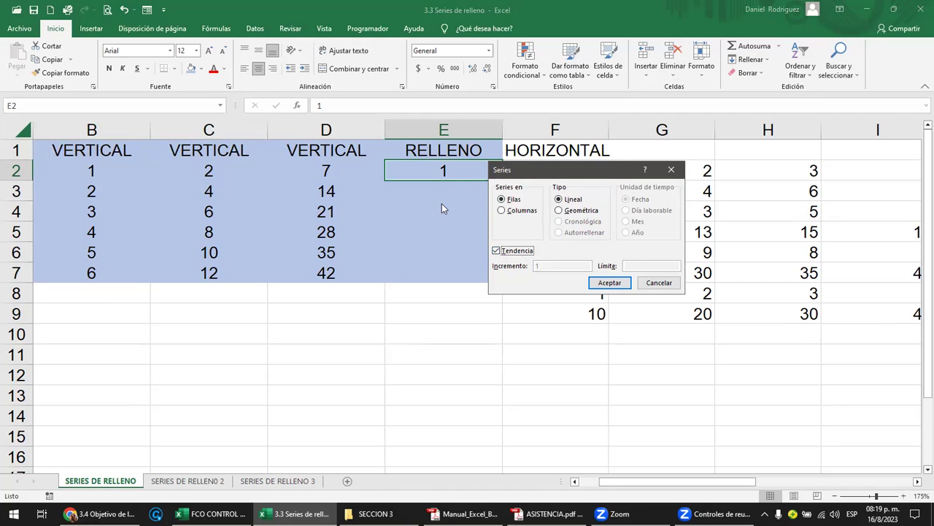
left_click(500, 252)
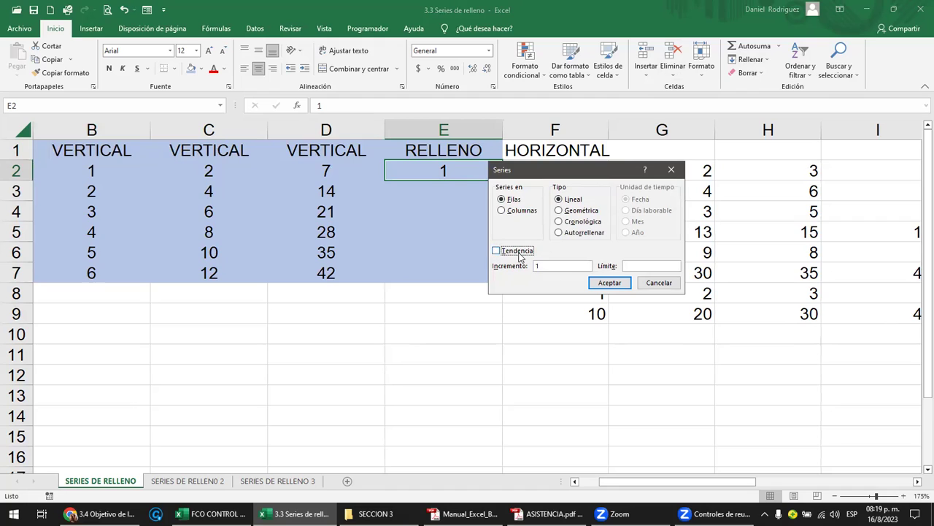
double_click(552, 267)
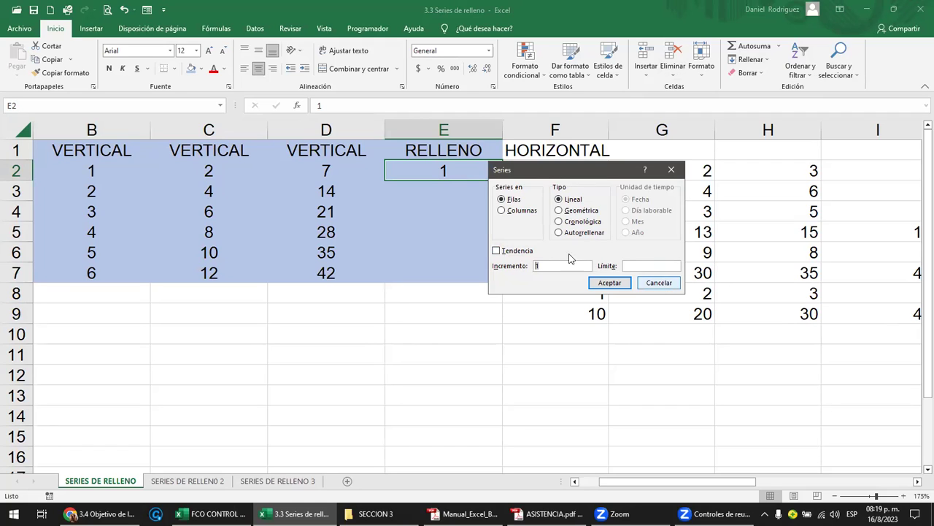
left_click(672, 170)
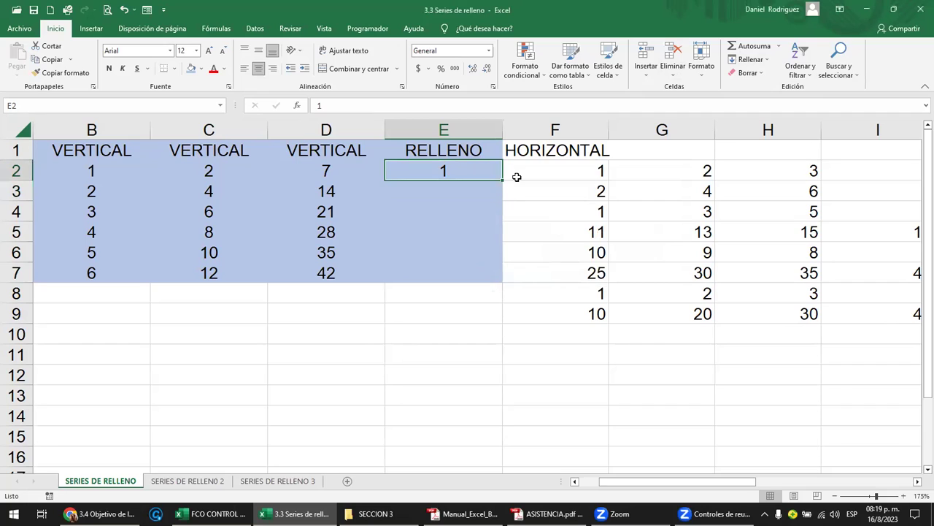
Step: Enter 0 in E2, try autofilling it down to E7, and undo the fill
type("0")
key("Return")
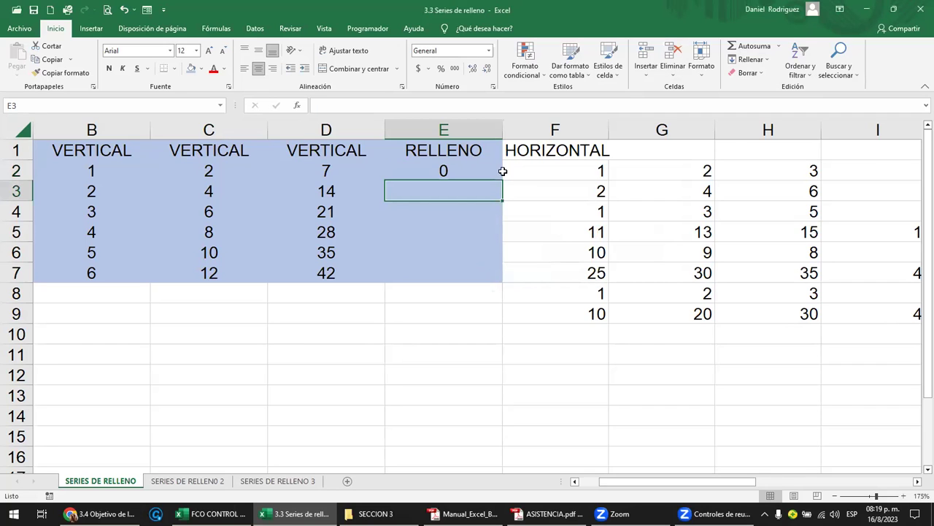
left_click(453, 162)
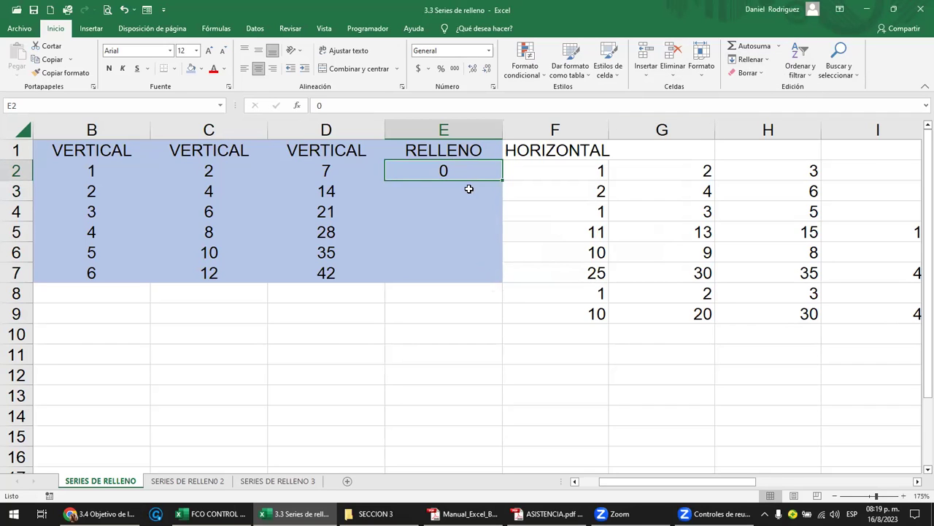
left_click_drag(501, 181, 493, 277)
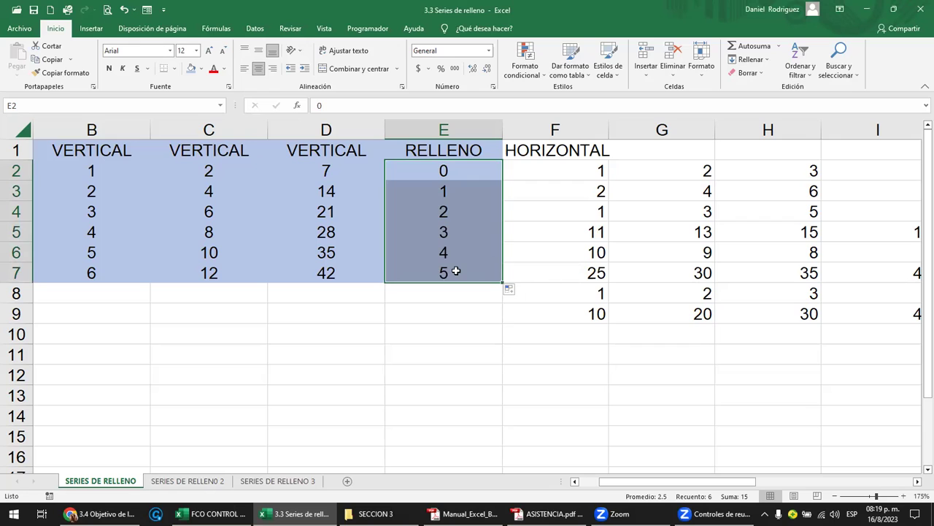
key("ctrl+z")
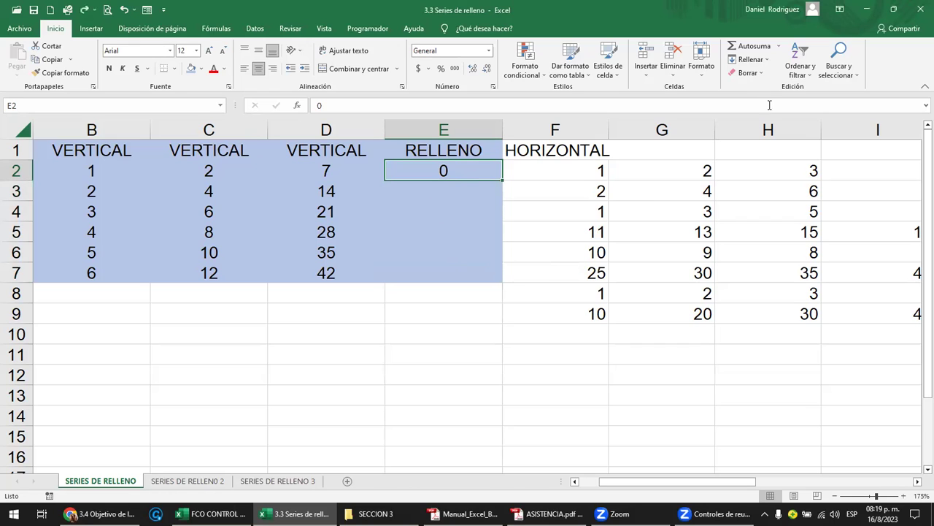
Step: Generate a linear series in columns from E2 with an increment of 1 and a limit of 6
left_click(765, 64)
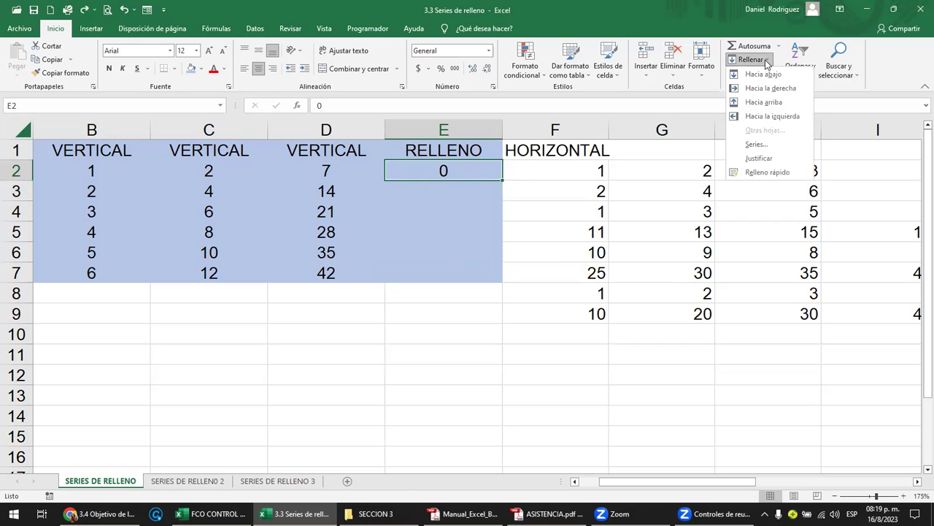
left_click(767, 143)
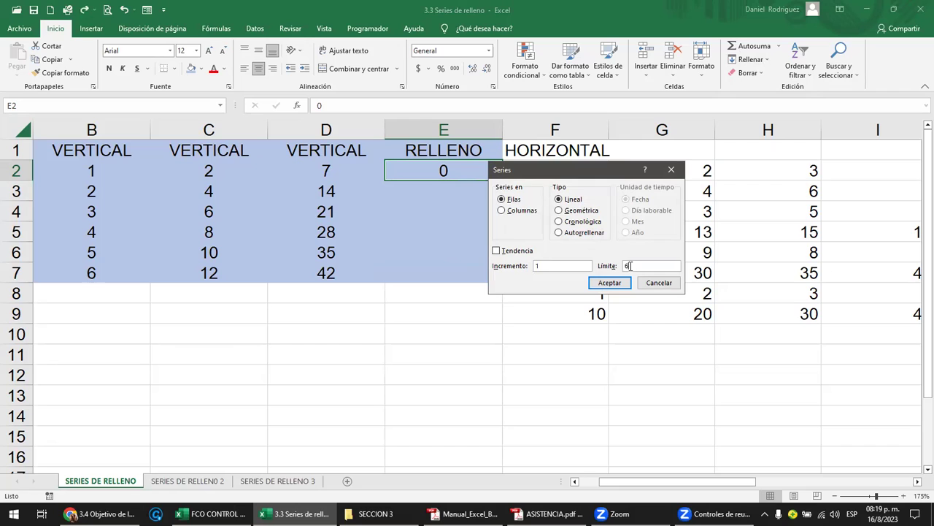
left_click(511, 212)
left_click(610, 283)
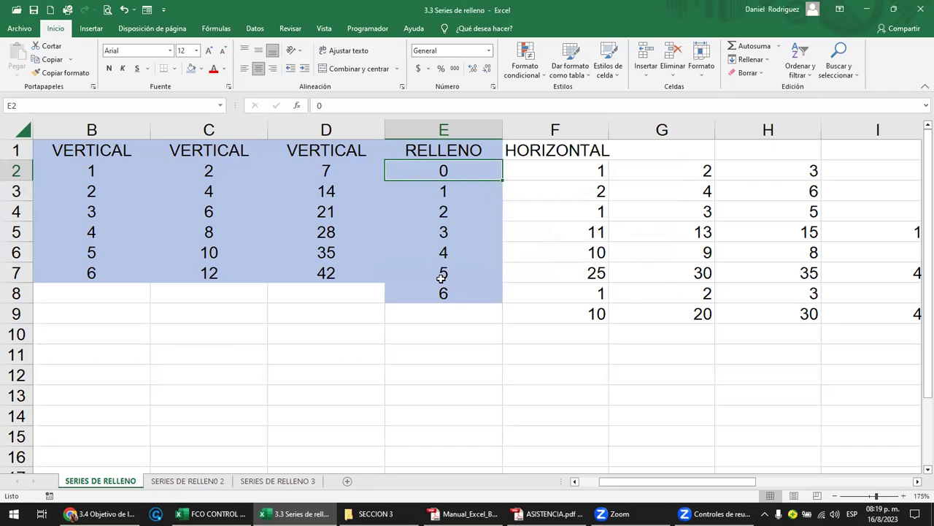
Step: Remove the extra value and shading from E8 so the RELLENO series ends at row 7
left_click(447, 333, "ctrl")
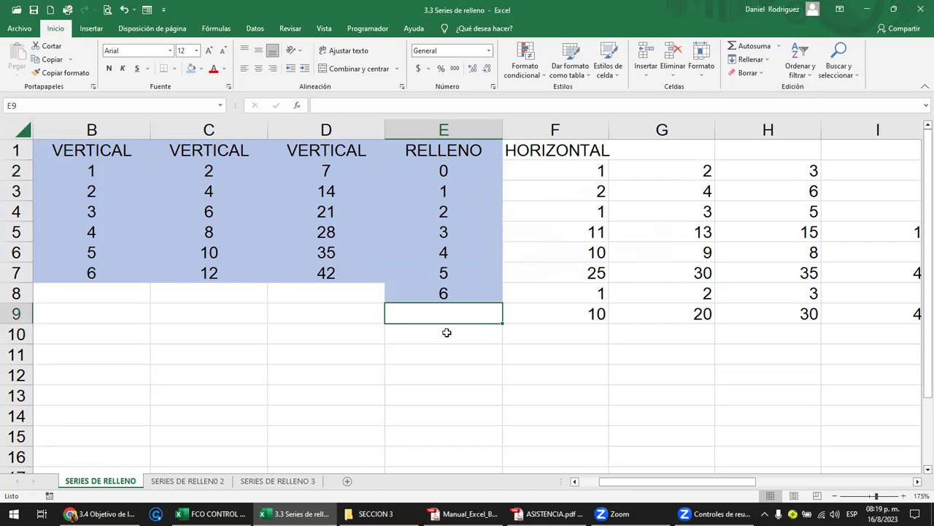
key("ctrl+c")
key("ctrl+z")
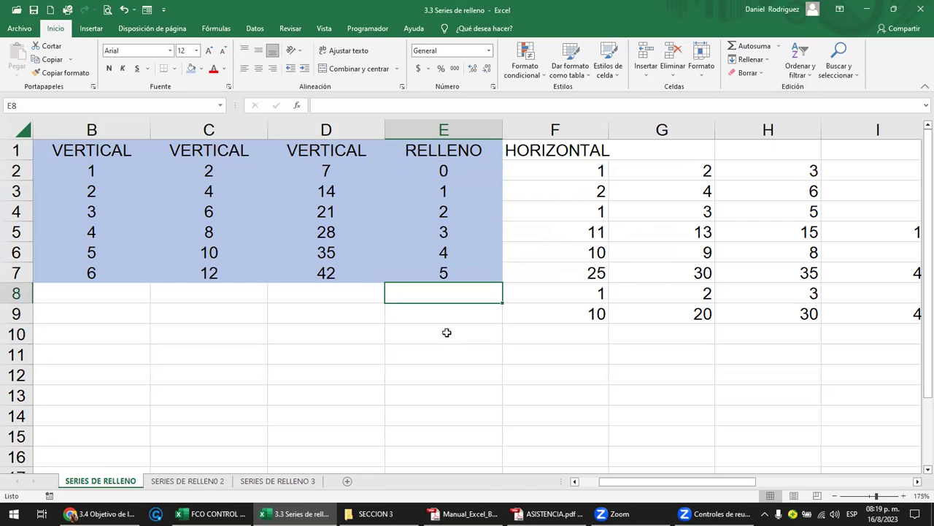
Step: Review the filled vertical columns of the NUMERICA section and go to B11 beside EN DIAS
left_click(428, 171, "ctrl")
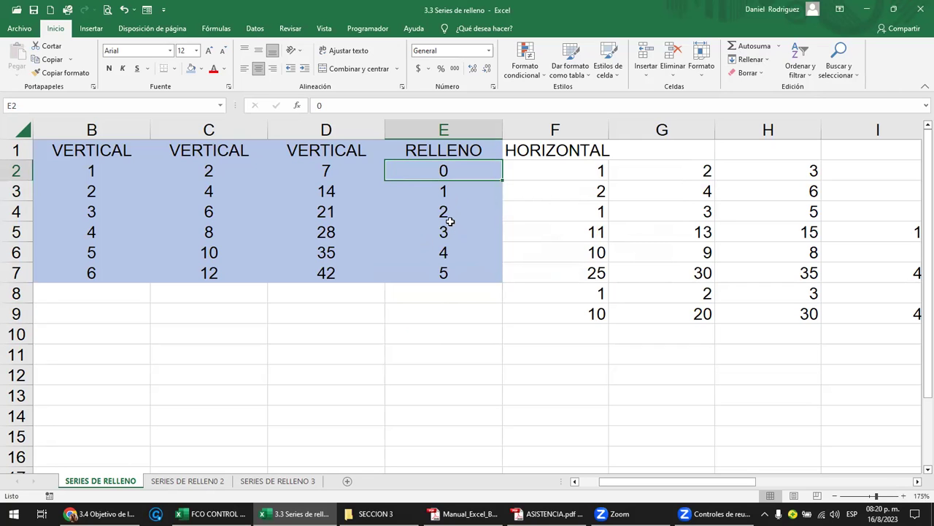
key("shift+Tab")
key("shift+Tab")
key("shift+Tab")
key("shift+Tab")
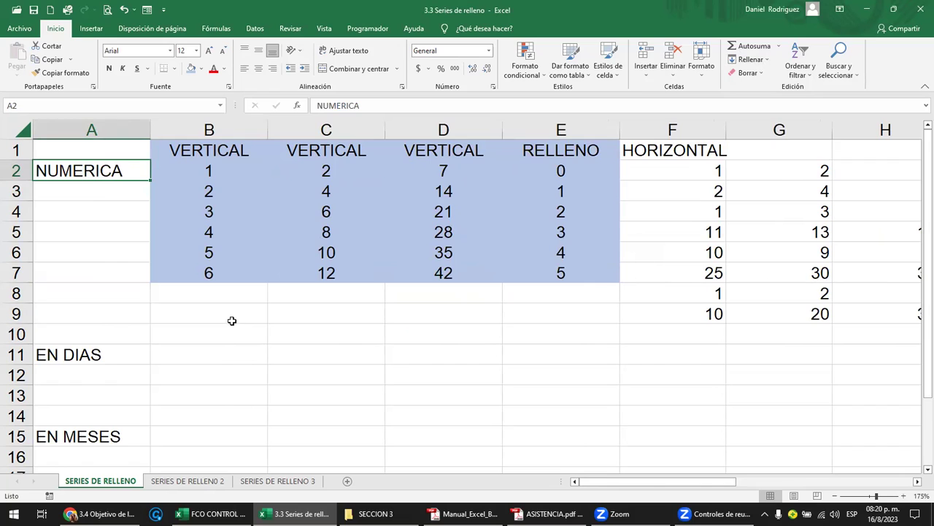
left_click_drag(209, 167, 209, 271)
left_click(185, 347)
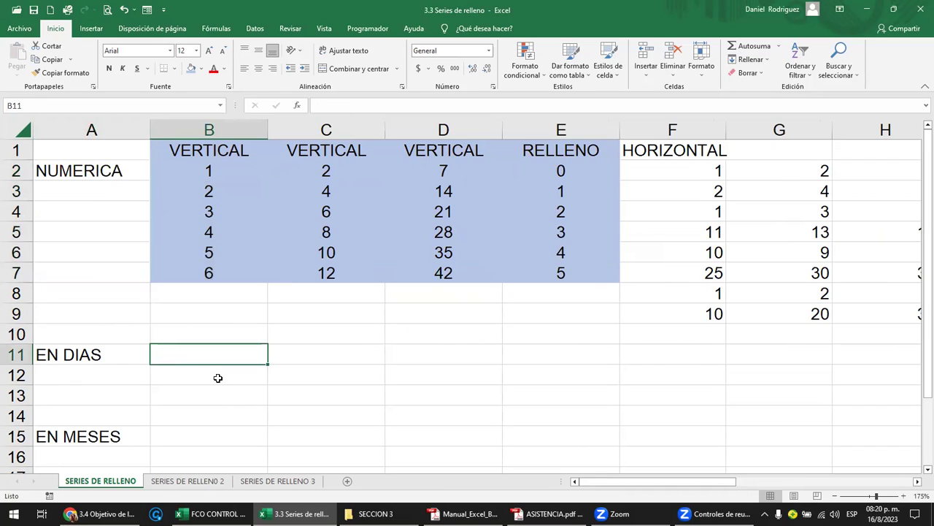
Step: Insert four blank rows at row 13, between the EN DIAS and EN MESES sections
scroll(217, 378, "down", 1)
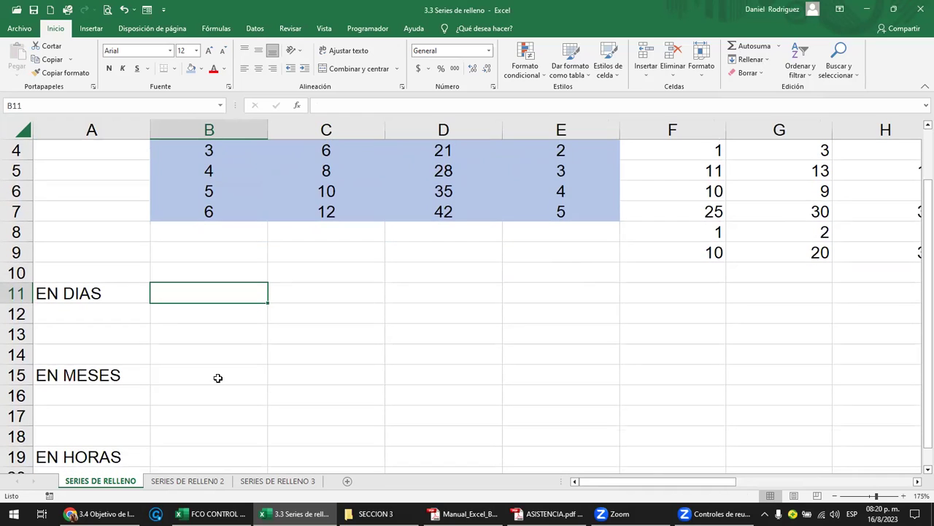
left_click(22, 334)
left_click_drag(22, 335, 12, 395)
right_click(12, 395)
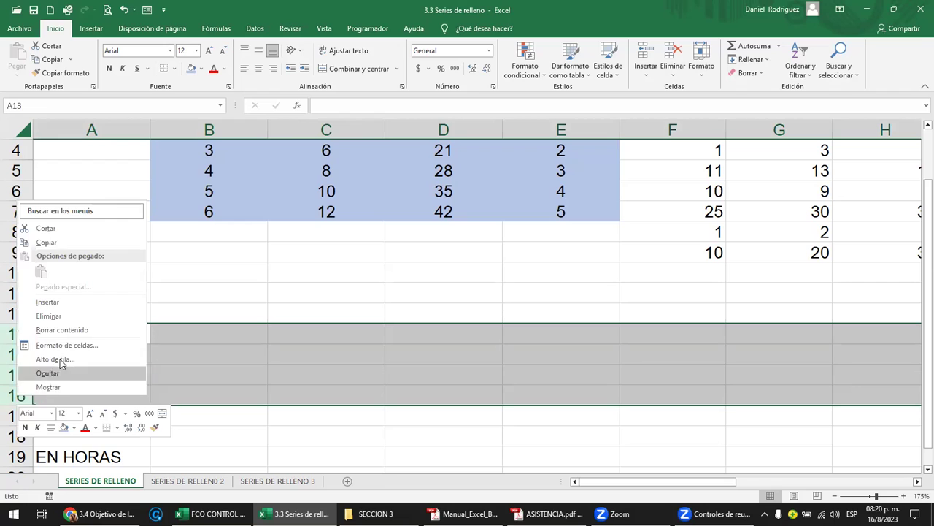
left_click(60, 305)
left_click(178, 291)
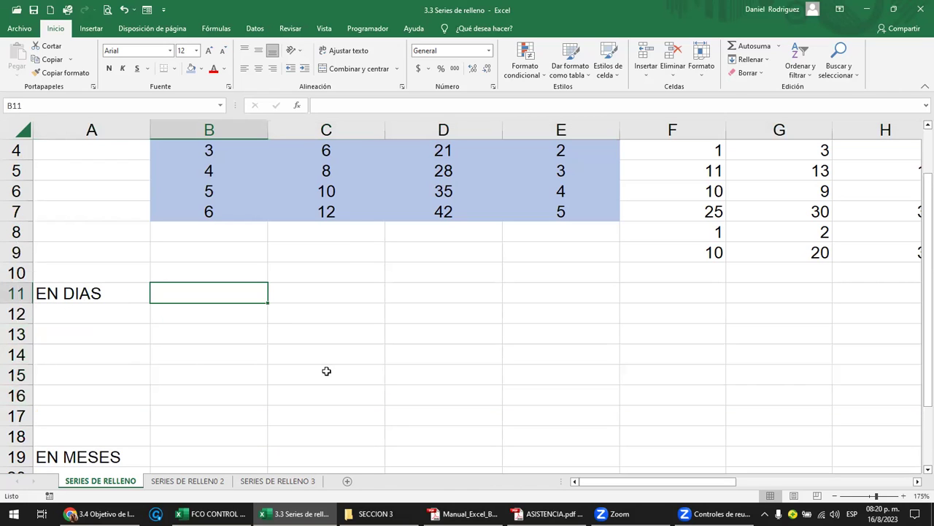
Step: Insert two more blank rows at row 14 to extend the EN DIAS section
left_click_drag(223, 300, 521, 294)
left_click_drag(219, 294, 233, 429)
left_click_drag(19, 354, 22, 374)
right_click(21, 374)
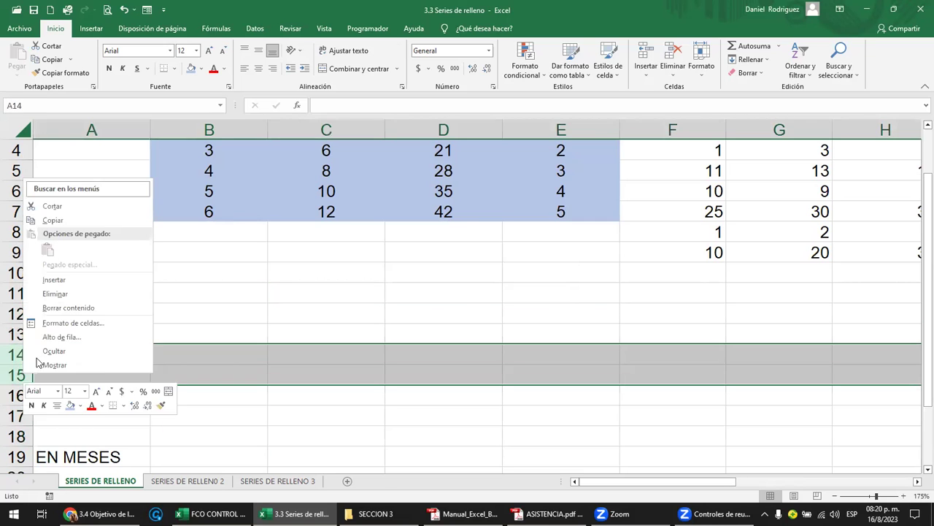
left_click(67, 294)
Step: Enter Domingo in B11 and autofill the days of the week down to B16
left_click(223, 296)
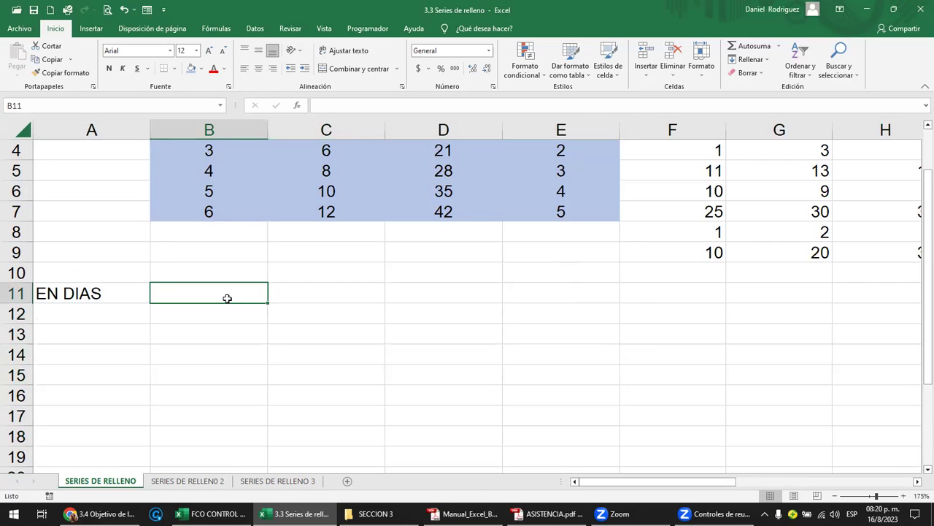
type("d")
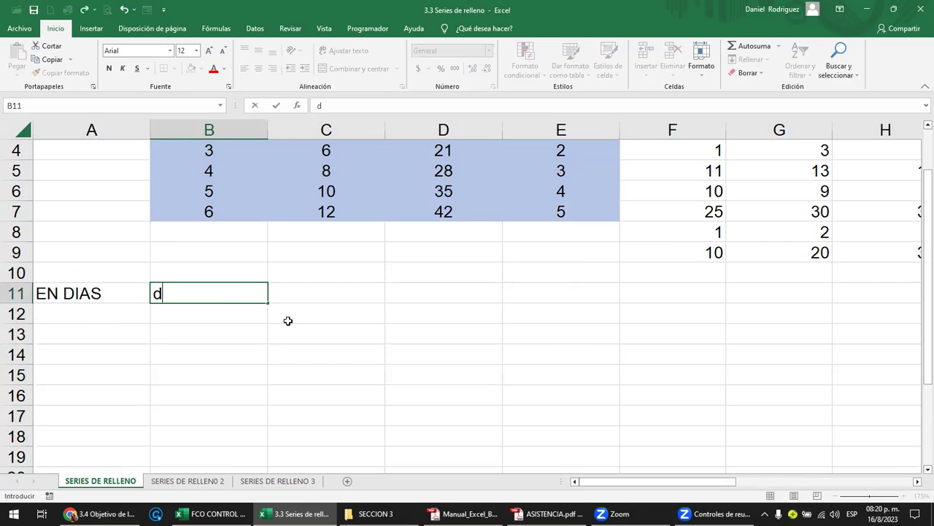
key("BackSpace")
type("Domin")
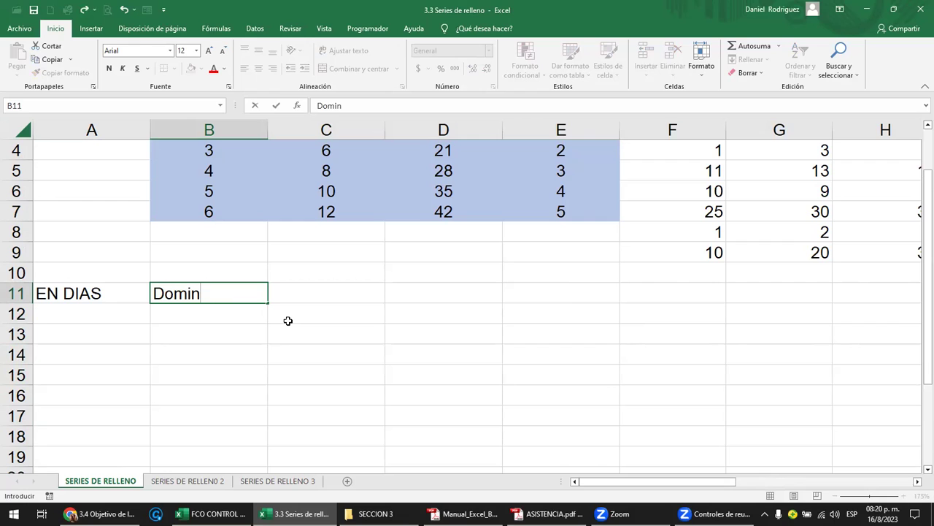
type("go")
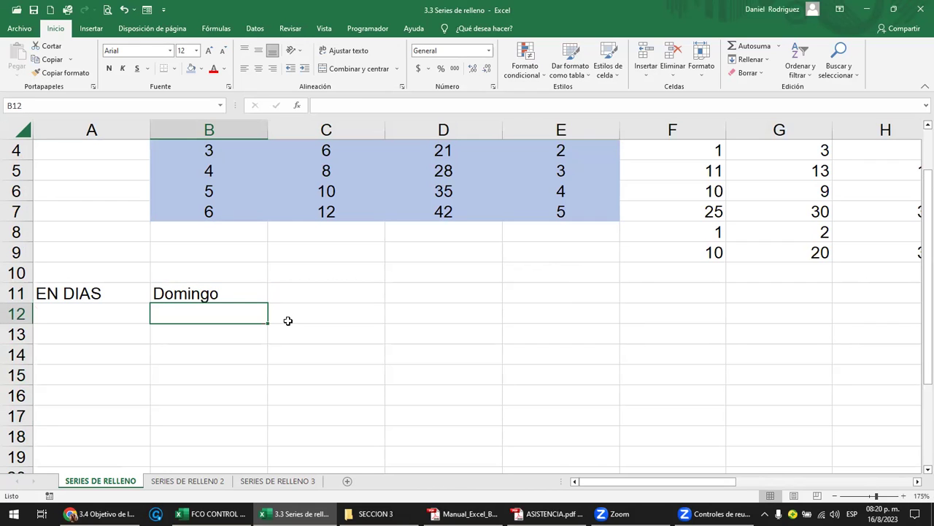
left_click(242, 296)
left_click_drag(268, 304, 261, 410)
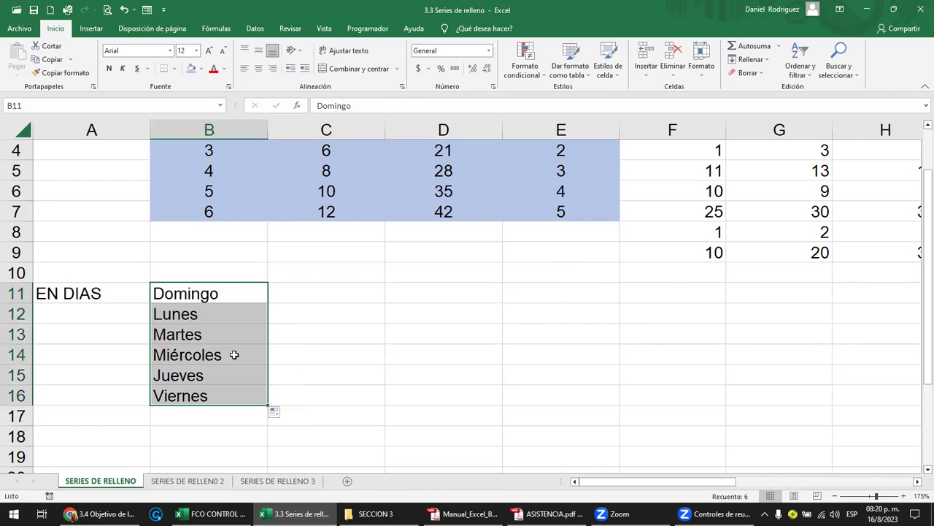
Step: Extend the day series from B11 down to B18 and review the filled days
left_click(209, 292)
left_click_drag(269, 303, 255, 439)
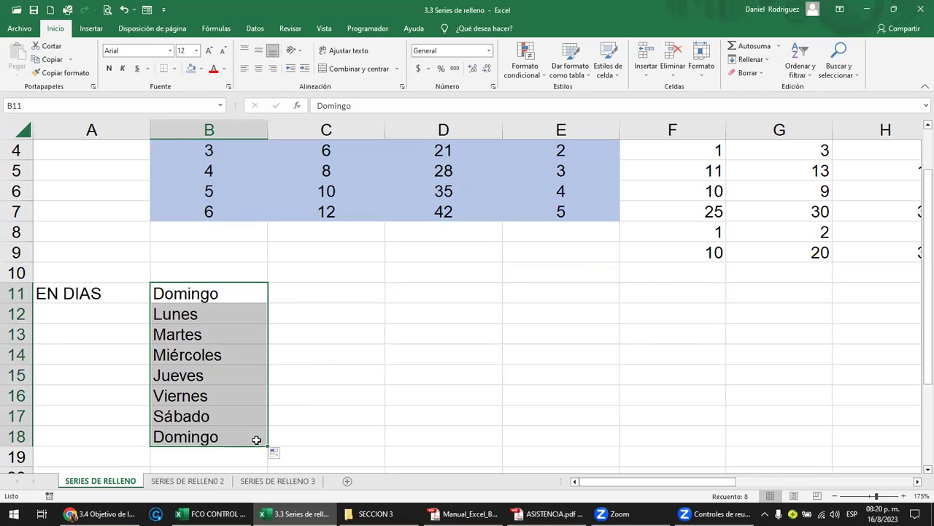
scroll(274, 365, "down", 1)
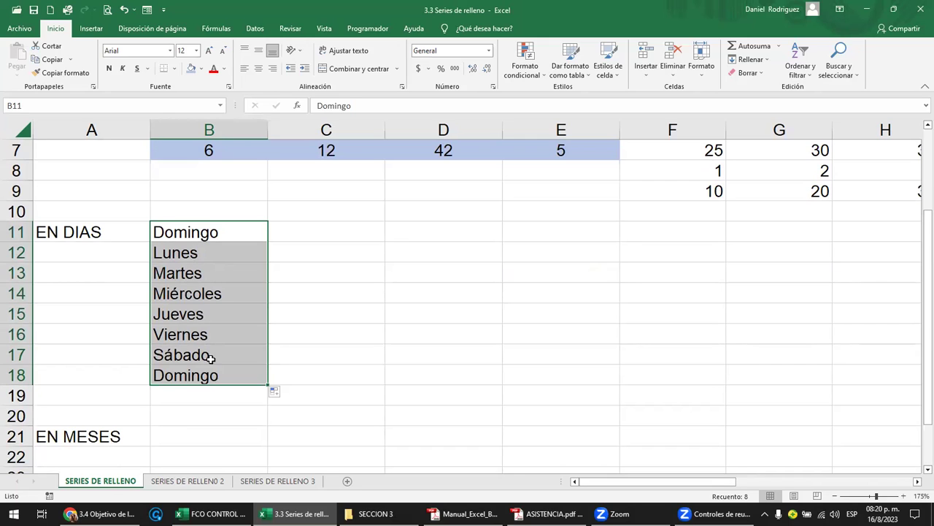
left_click(211, 232)
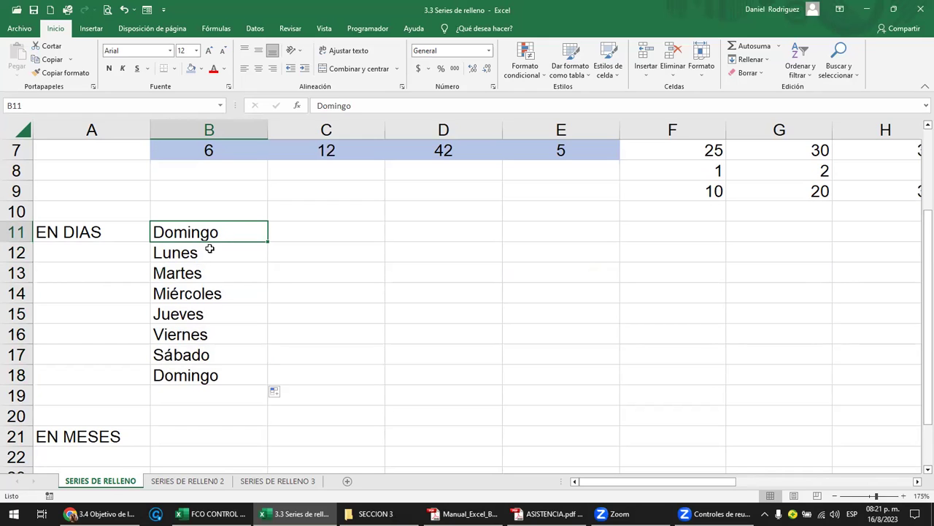
left_click(192, 254)
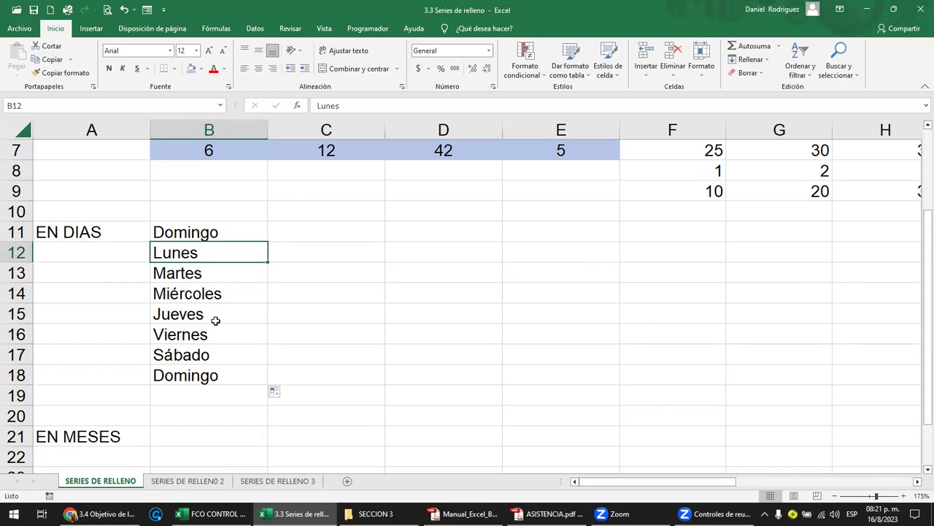
left_click(192, 234)
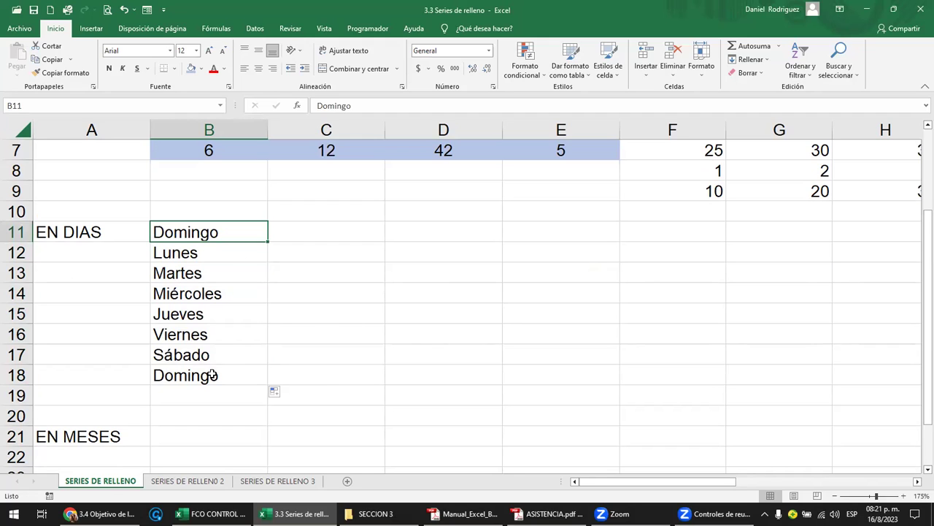
left_click(198, 357)
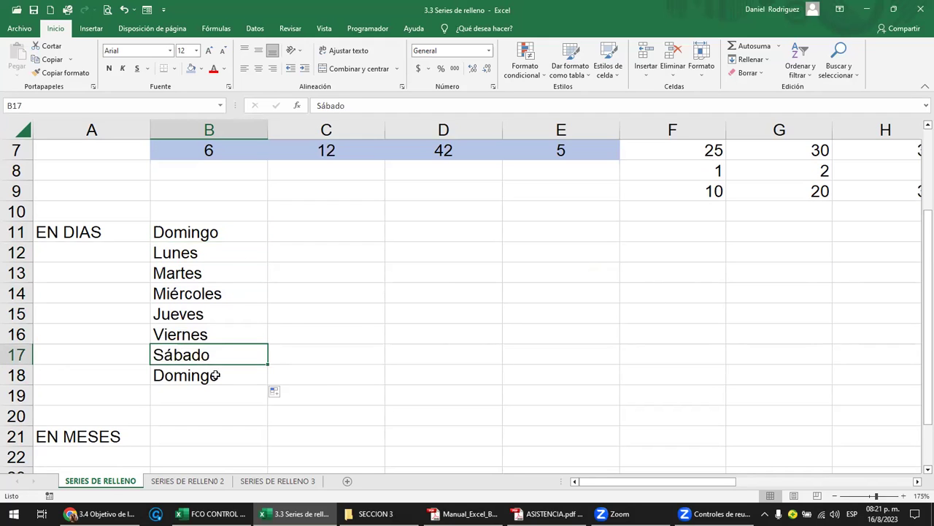
Step: Autofill the day series from B18 down to B19
left_click(215, 375)
left_click_drag(265, 385, 265, 407)
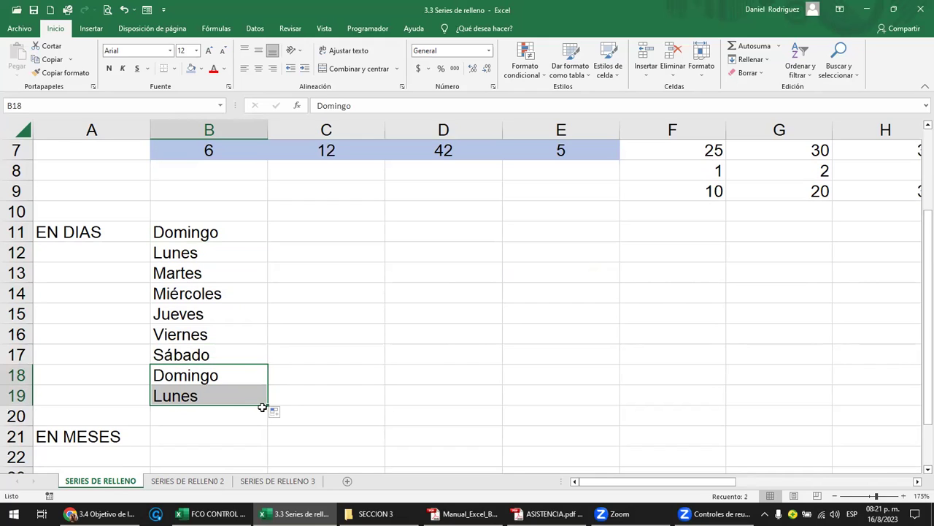
left_click(214, 401)
left_click(234, 239)
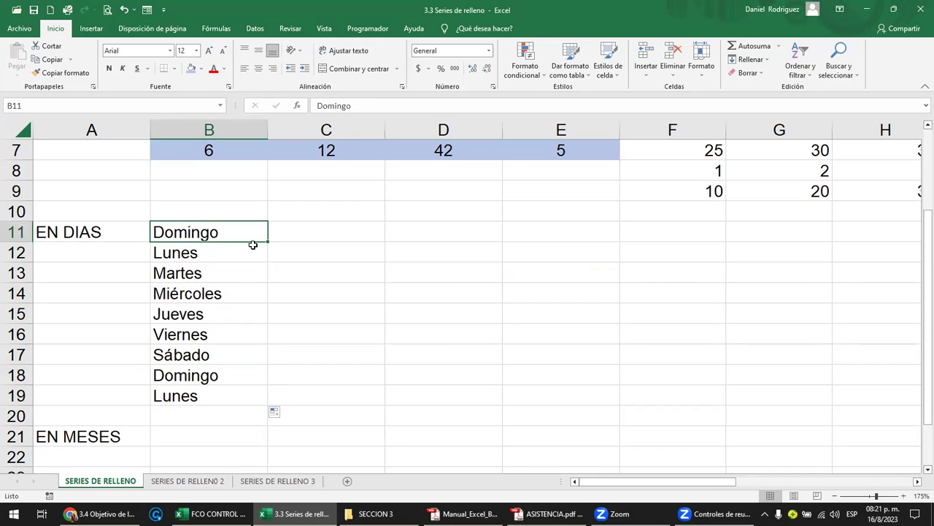
Step: Enter lunes in C11 and autofill the days of the week down to C17
left_click(317, 233)
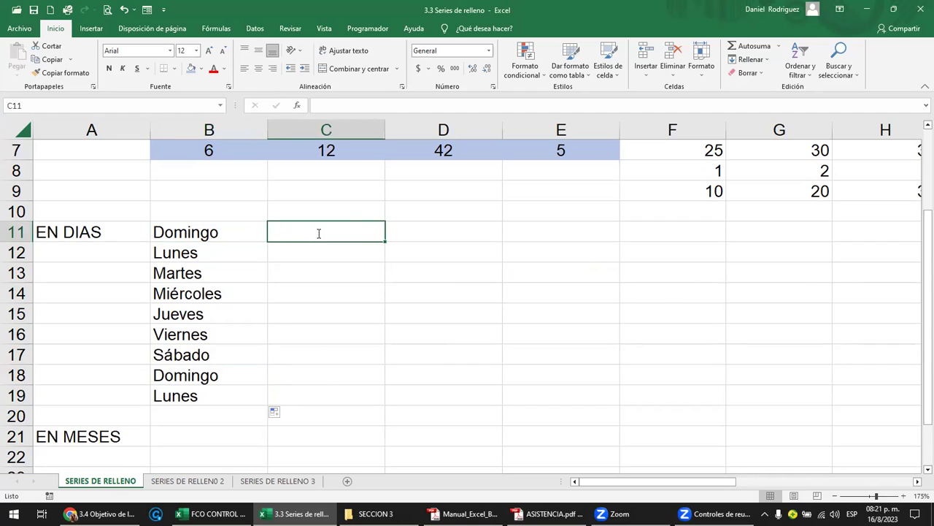
type("lunes")
key("Return")
left_click(317, 232)
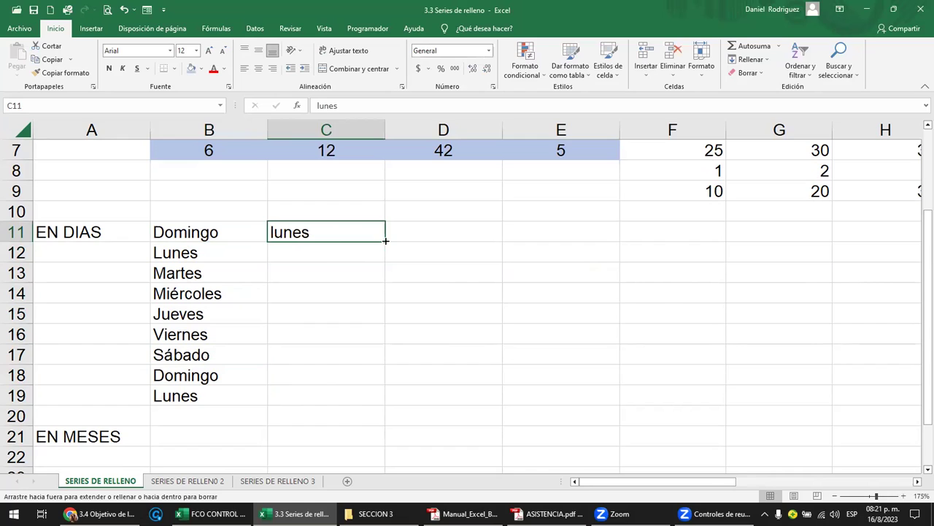
left_click_drag(386, 241, 399, 373)
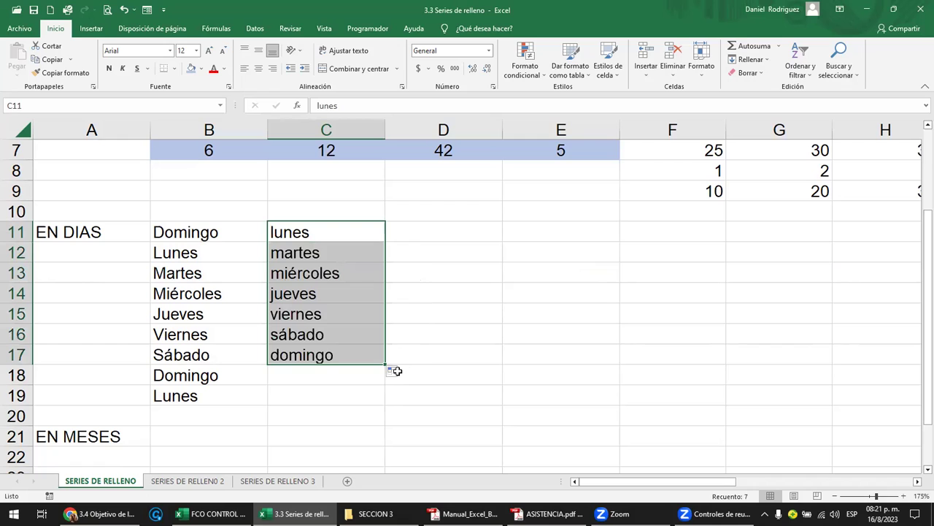
left_click(292, 236)
Step: Enter JUEVES in uppercase in D11 and autofill the days down to D14
left_click(411, 232)
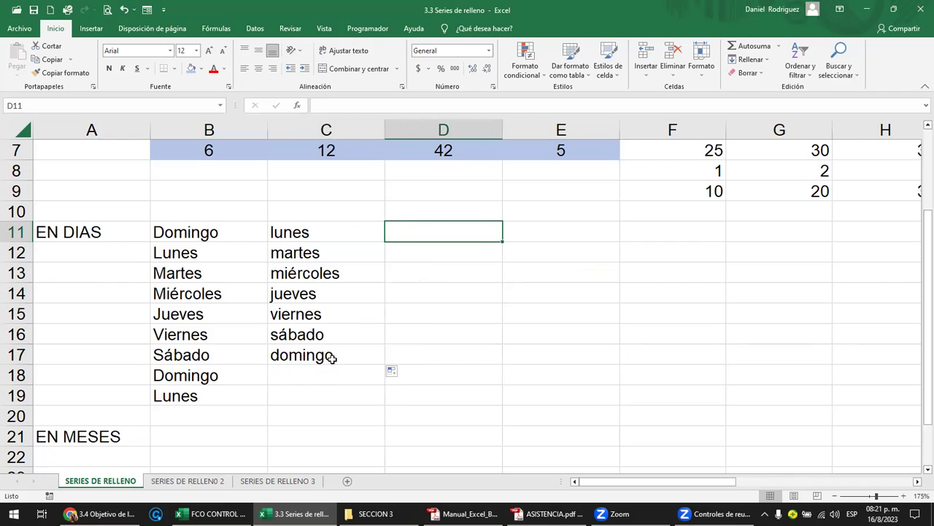
type("jueves")
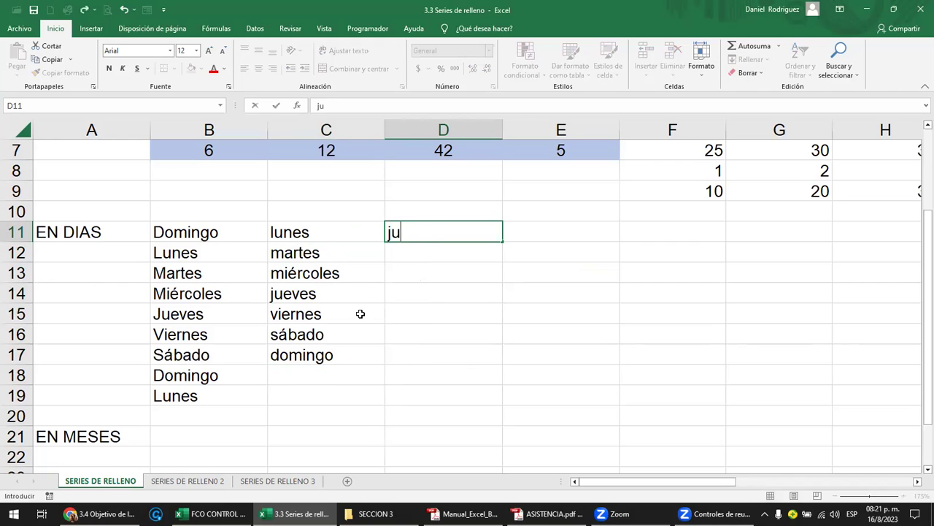
key("BackSpace")
key("BackSpace")
key("BackSpace")
key("BackSpace")
key("BackSpace")
key("BackSpace")
type("JUEVES")
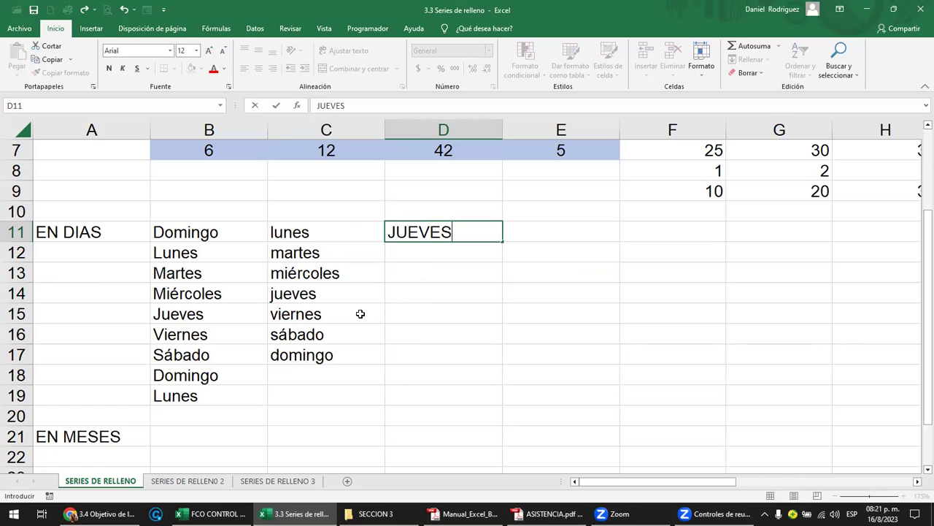
key("Return")
left_click(463, 236)
left_click_drag(501, 243, 501, 298)
Step: Enter LUNES in E11 as the first value of an alternate-day series
left_click(569, 239)
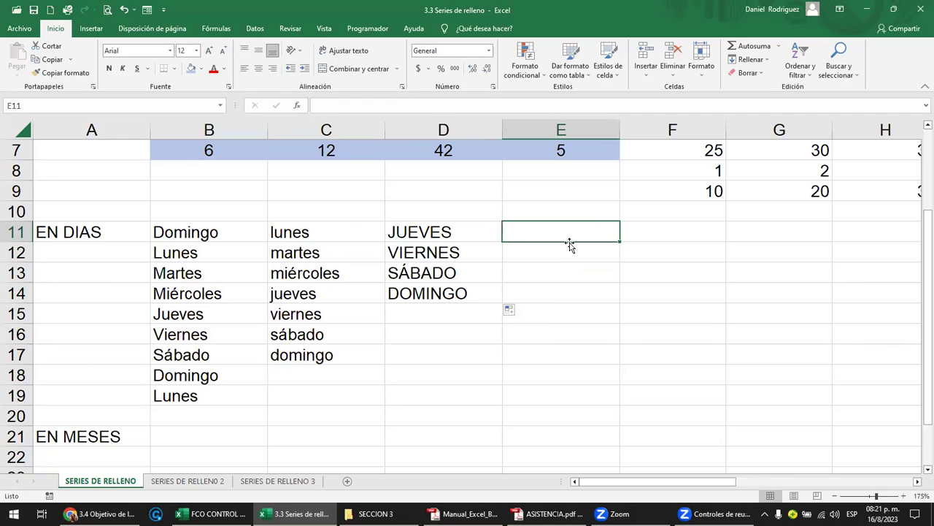
type("LUNES")
key("Return")
Step: Try entering MARTES in E12 with the suggested flash fill for the cells below, and undo the flash fill
type("MIERC")
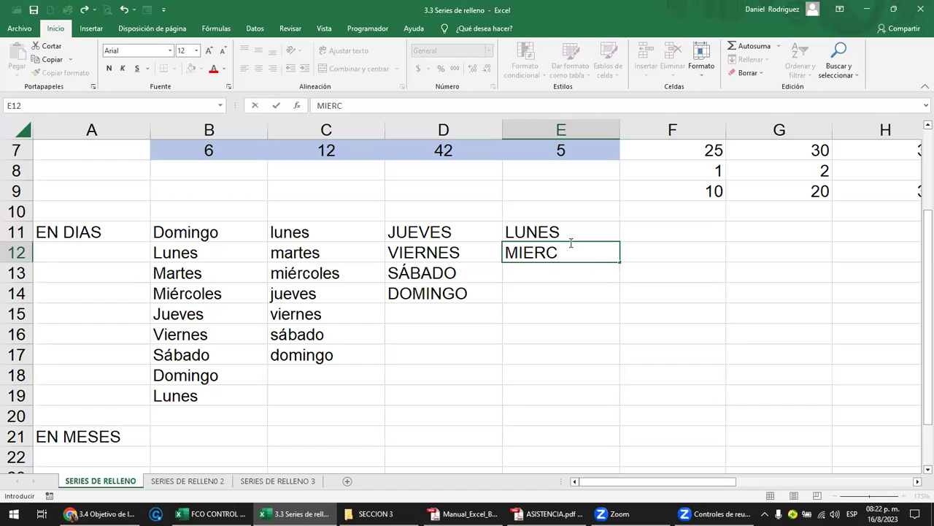
key("BackSpace")
key("BackSpace")
key("BackSpace")
key("BackSpace")
key("BackSpace")
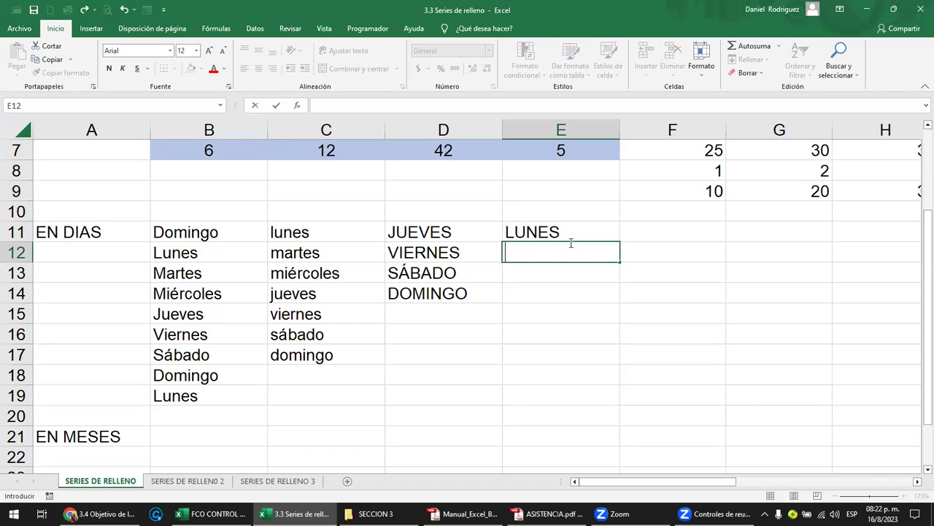
type("MARTES")
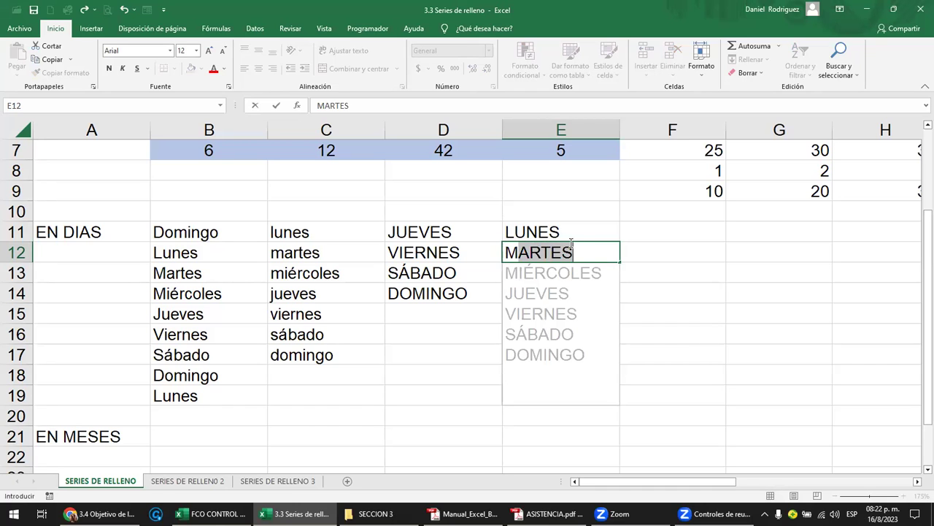
key("Return")
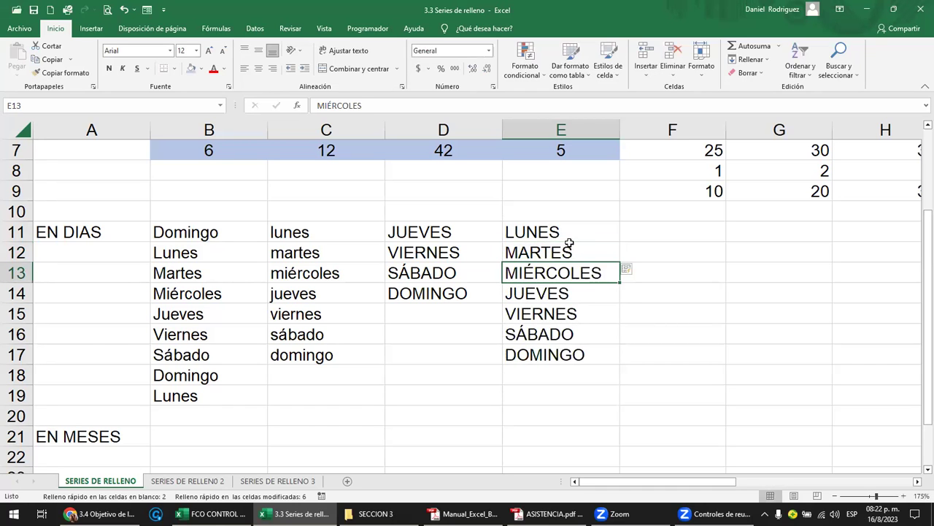
left_click(569, 246)
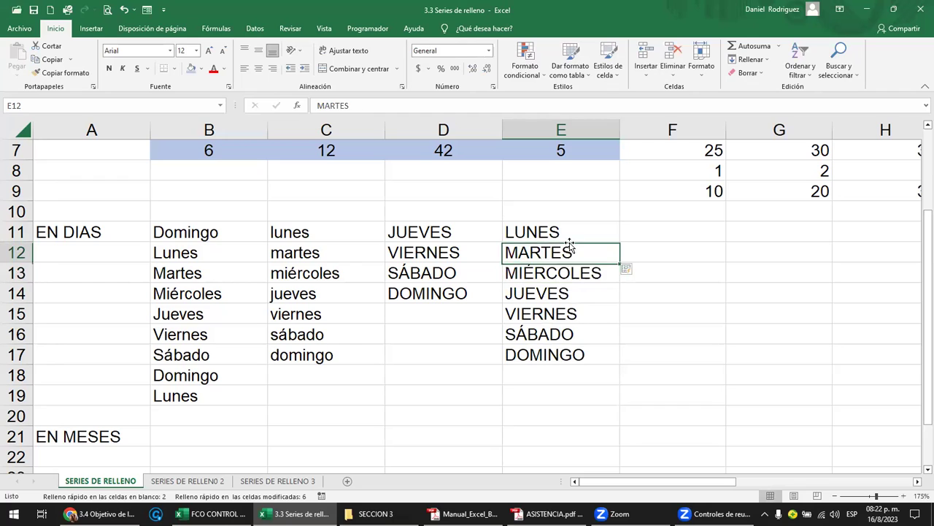
key("ctrl+z")
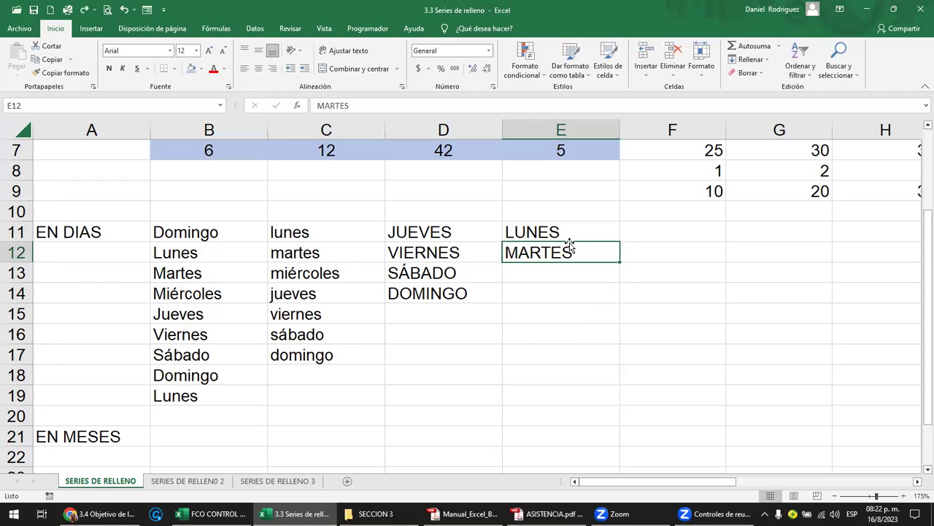
Step: Enter MIERCOLES in E12 and autofill the alternate-day pattern from E11:E12 down to E13
type("MIERCOLES")
key("Return")
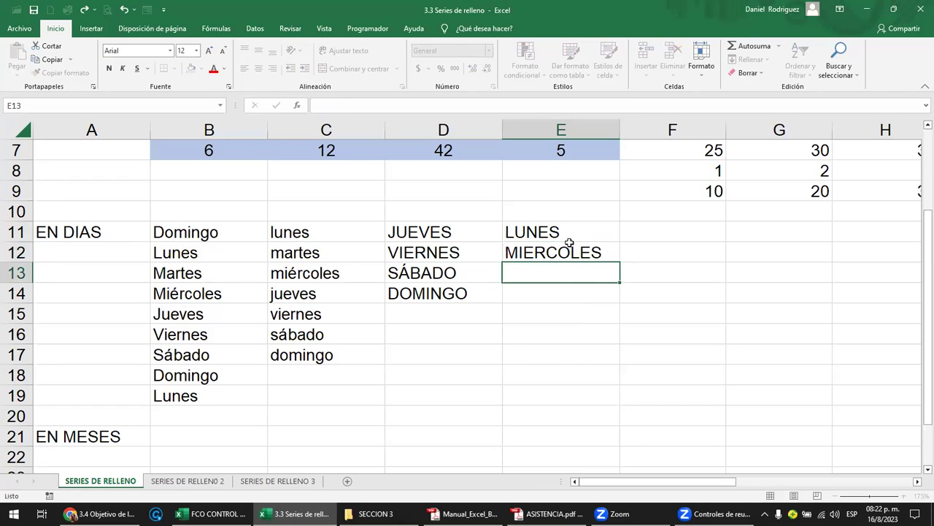
left_click_drag(563, 235, 569, 249)
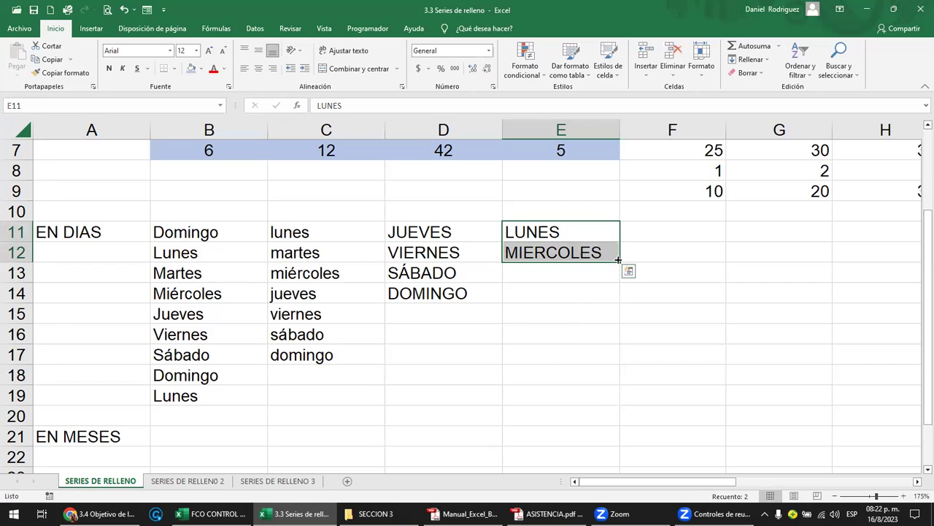
mouse_move(618, 262)
left_mouse_down()
mouse_move(616, 293)
mouse_move(617, 271)
left_mouse_up()
left_click(577, 226)
key("ctrl+z")
left_click(575, 234)
left_click(588, 251)
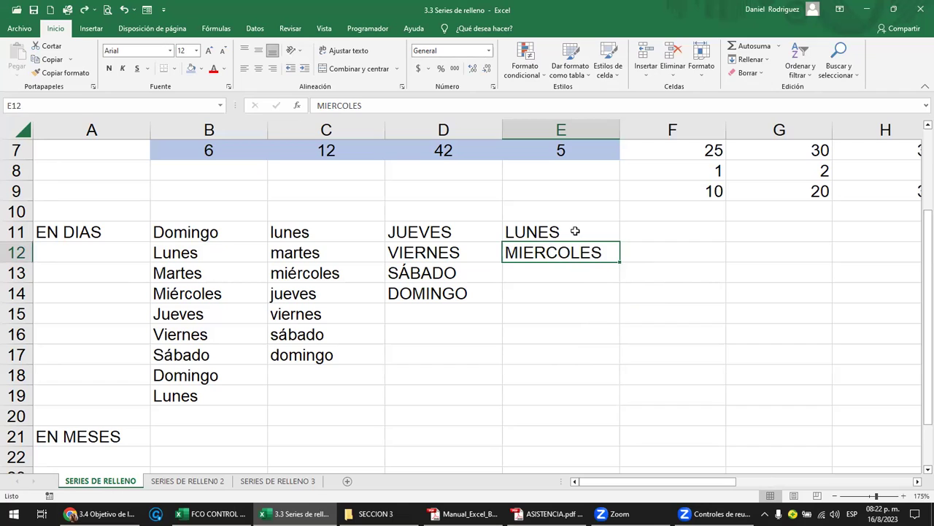
left_click_drag(575, 230, 617, 297)
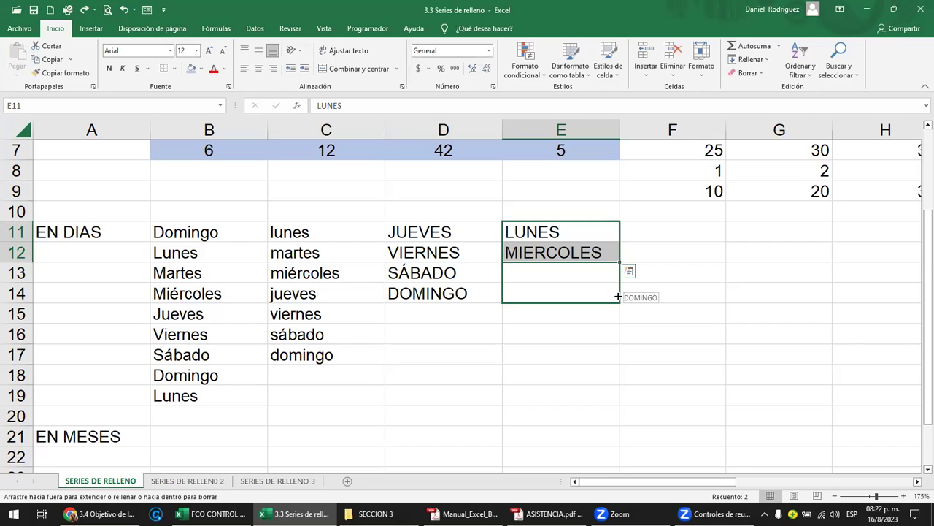
mouse_move(617, 296)
left_mouse_down()
mouse_move(618, 279)
mouse_move(616, 339)
mouse_move(609, 284)
left_mouse_up()
Step: Enter LUNES in F11 and VIERNES in F12, and autofill the pattern down to F16
left_click(668, 231)
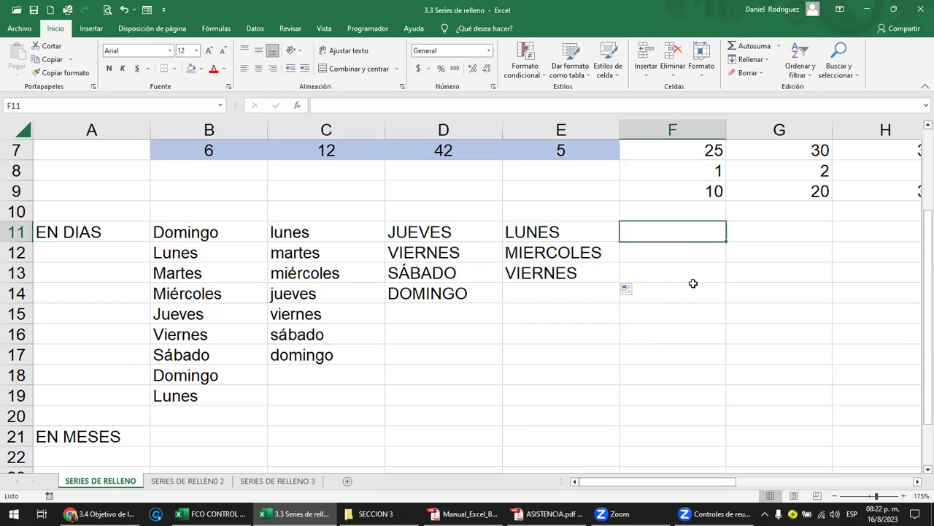
type("DO")
key("BackSpace")
key("BackSpace")
type("LUNES")
key("Return")
type("VIERNES")
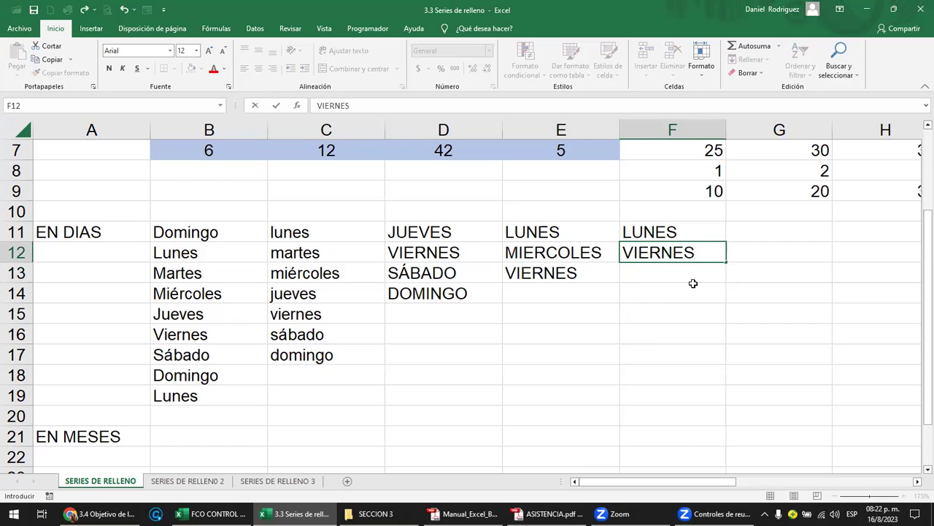
key("Return")
left_click_drag(659, 232, 666, 253)
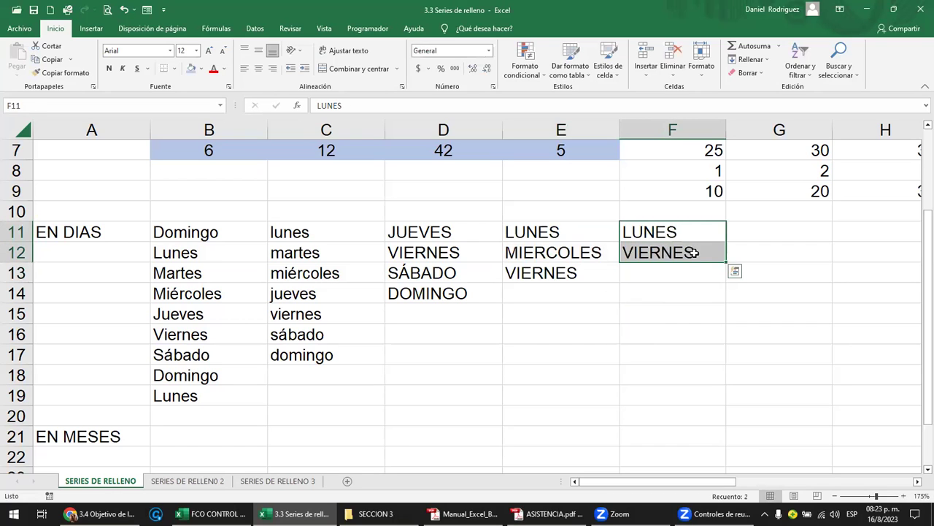
left_click_drag(727, 262, 730, 338)
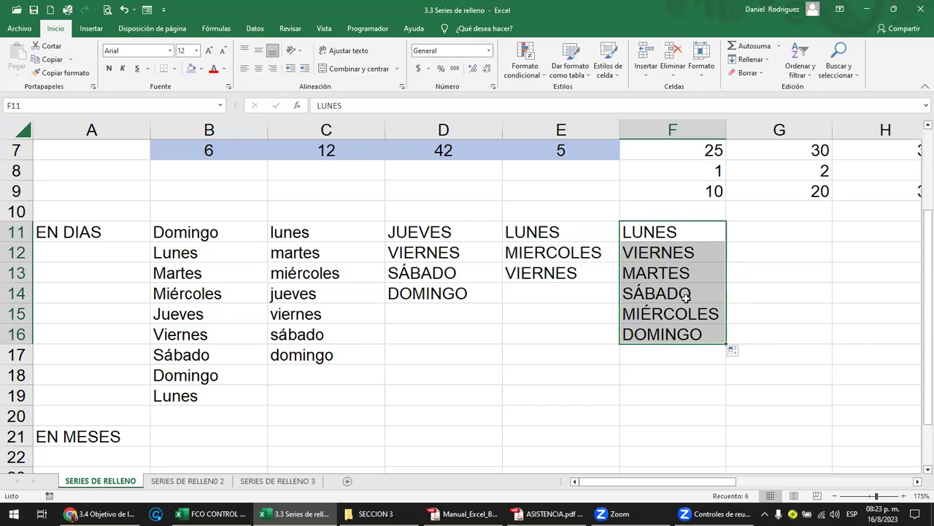
left_click(658, 274)
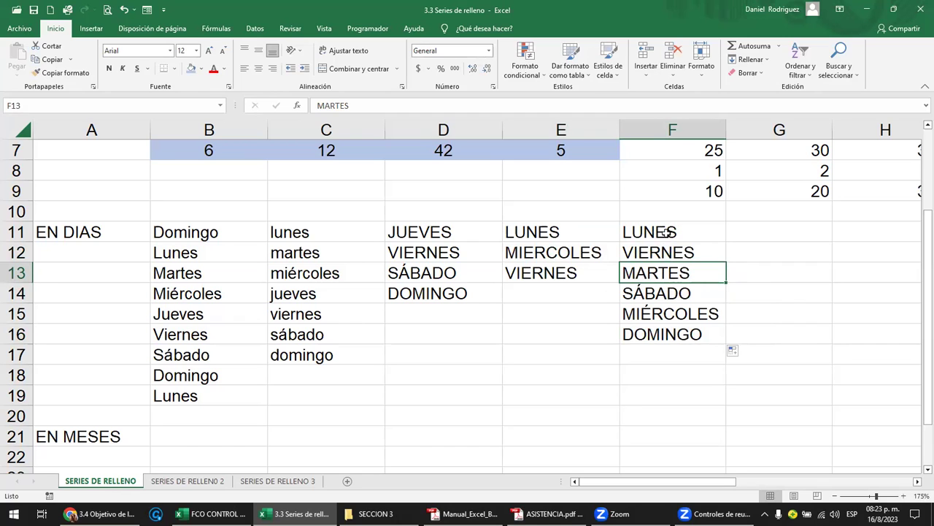
Step: Clear the day series in F11:F16
left_click_drag(672, 232, 688, 333)
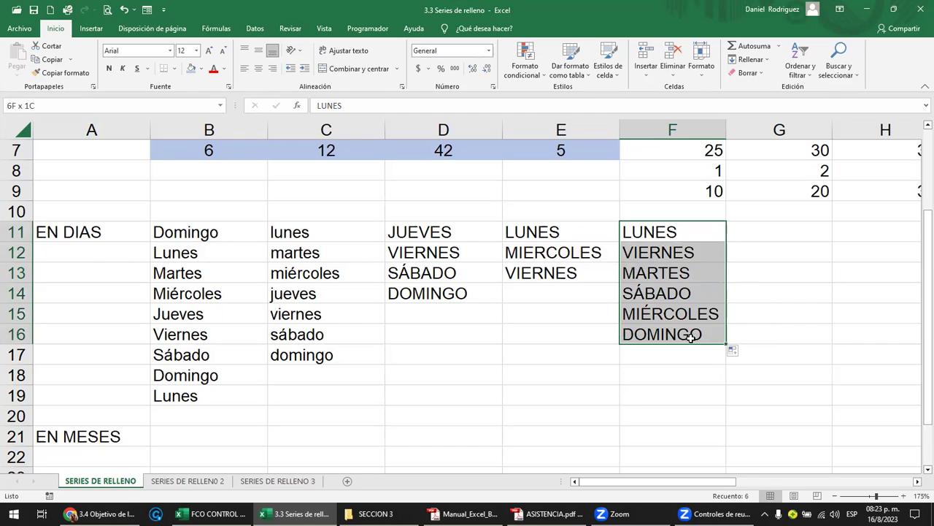
key("Delete")
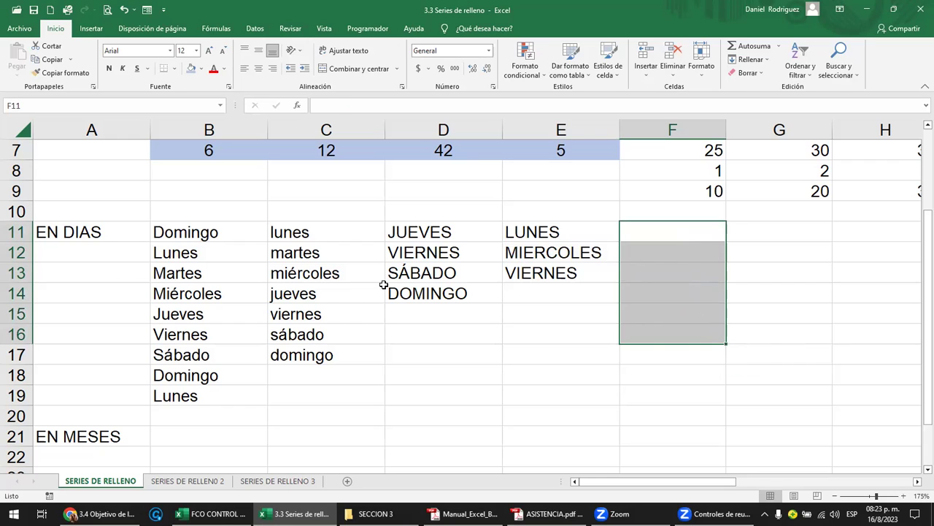
left_click_drag(382, 292, 451, 289)
left_click(477, 338)
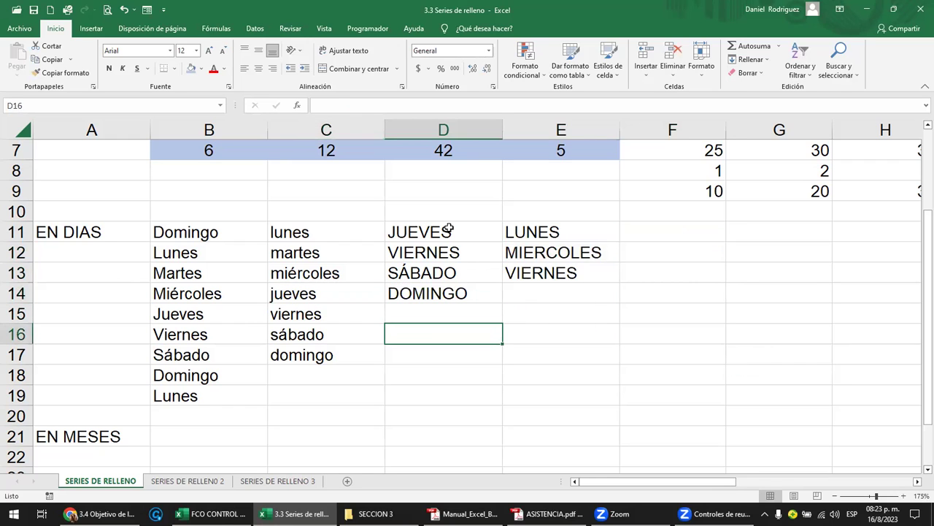
Step: Examine the quick analysis formatting options for D11:D14 and review the alternate-day series in column E
left_click(451, 233)
left_click_drag(455, 251, 480, 295)
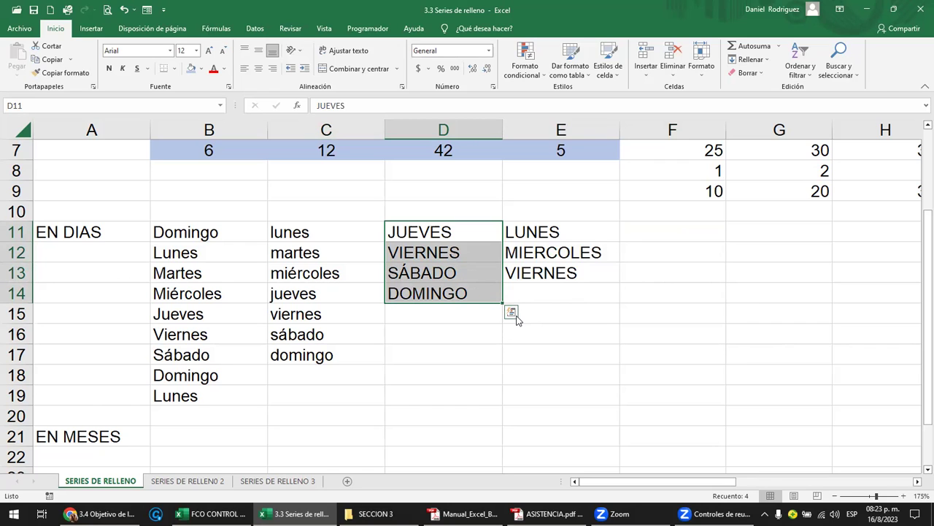
left_click(511, 313)
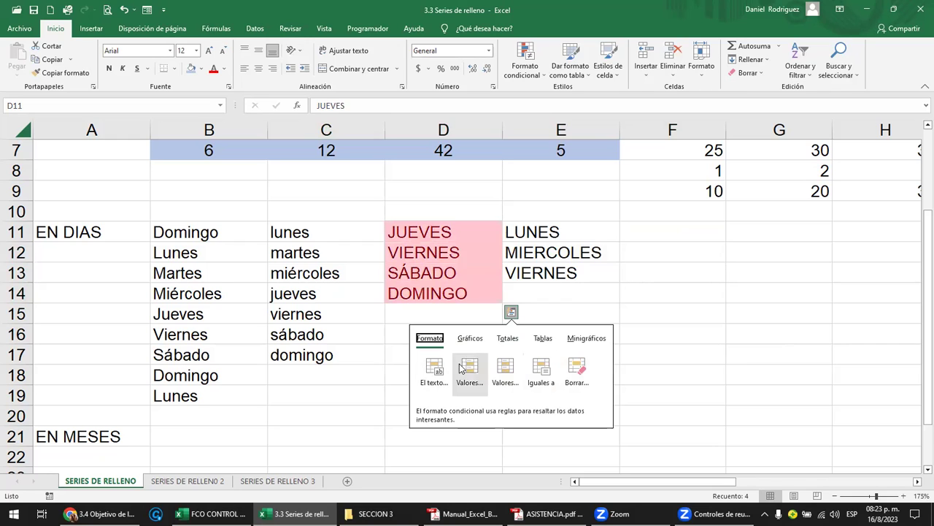
left_click(566, 308)
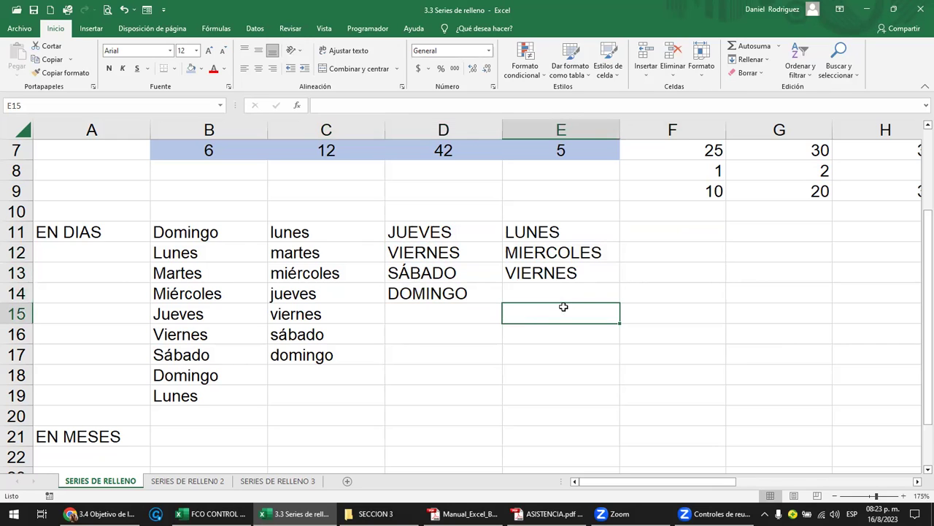
left_click(566, 235)
left_click_drag(568, 247, 568, 254)
left_click(554, 289)
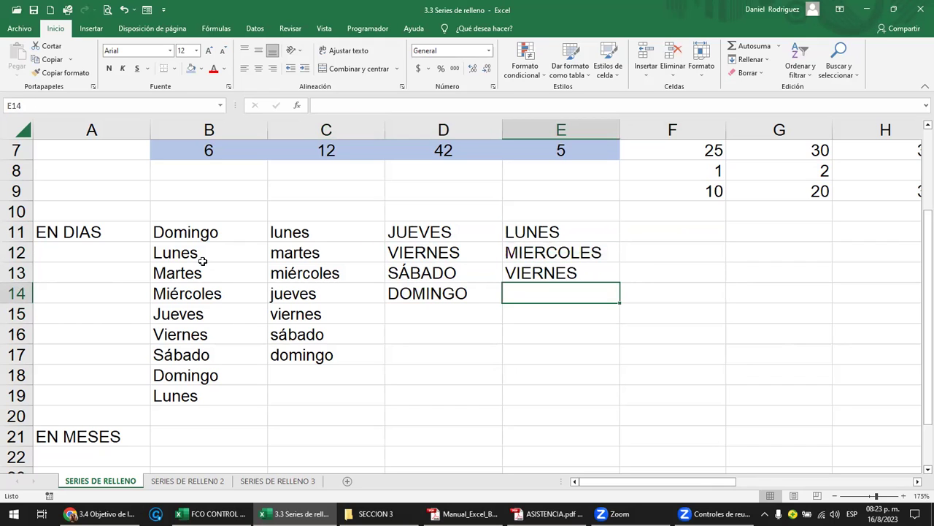
Step: Clear the day series in B11:B19
left_click(185, 243)
left_click_drag(185, 248, 185, 391)
key("Delete")
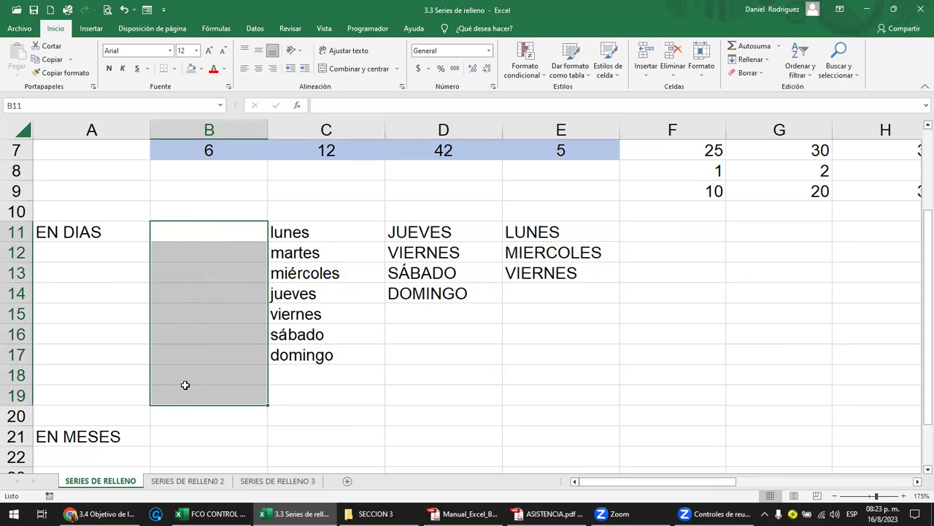
Step: Enter DOMINGO in uppercase in B11 as the new starting day
left_click(185, 232)
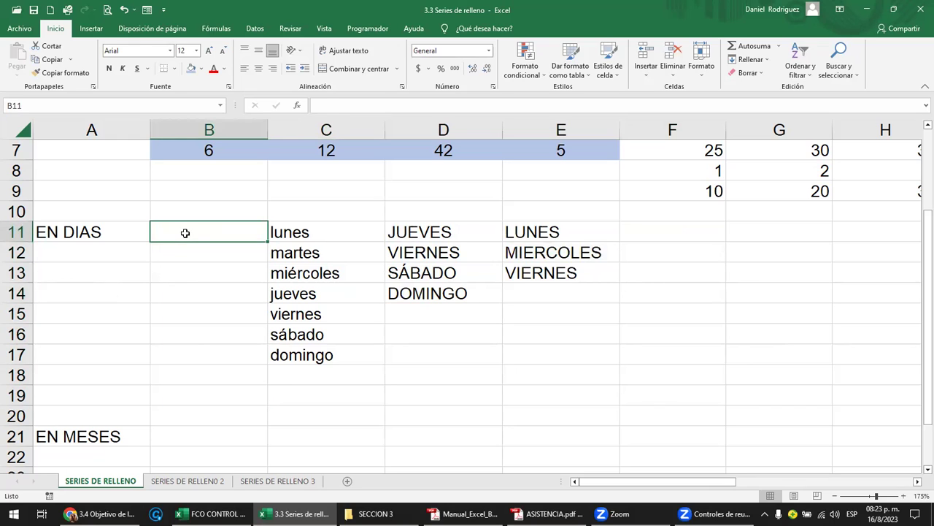
type("DOMING")
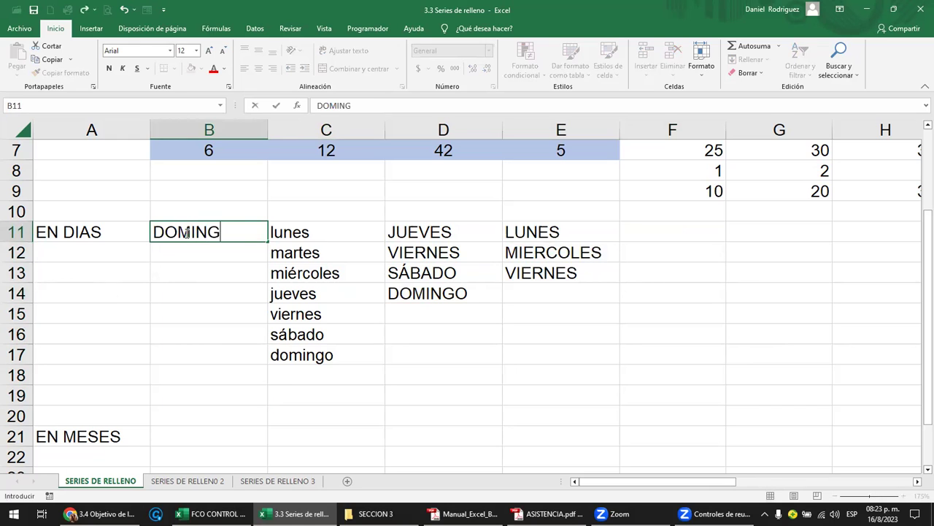
type("O")
key("Return")
left_click(186, 233)
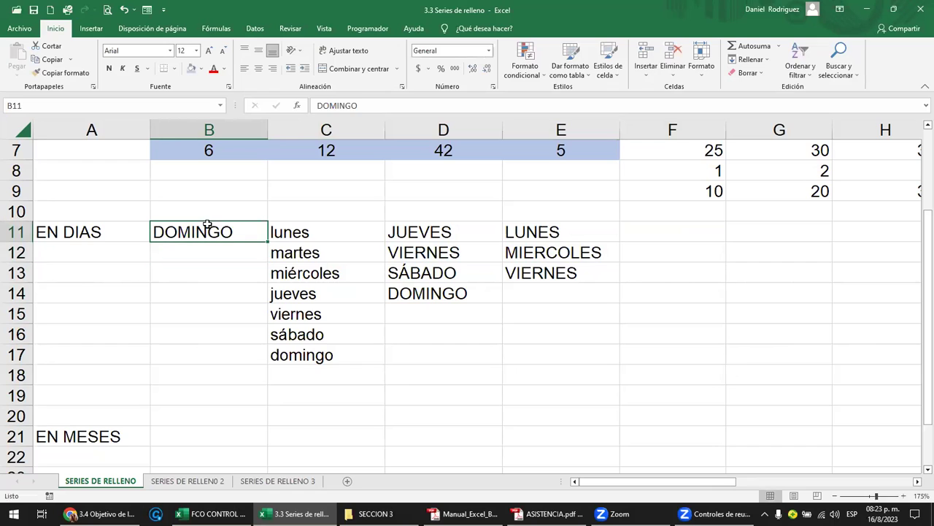
Step: Fill the uppercase day series from DOMINGO down through B17 and open the autofill options for it
left_click_drag(265, 241, 254, 359)
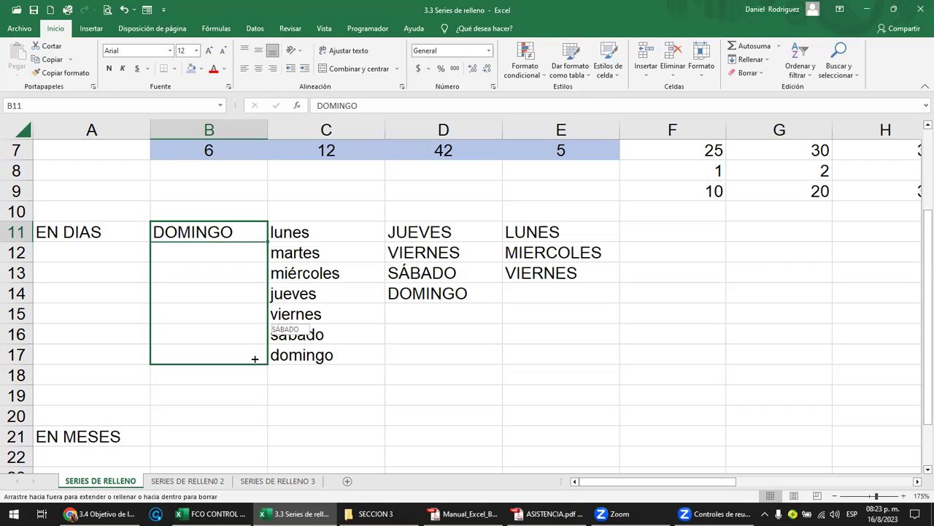
left_click_drag(255, 359, 252, 357)
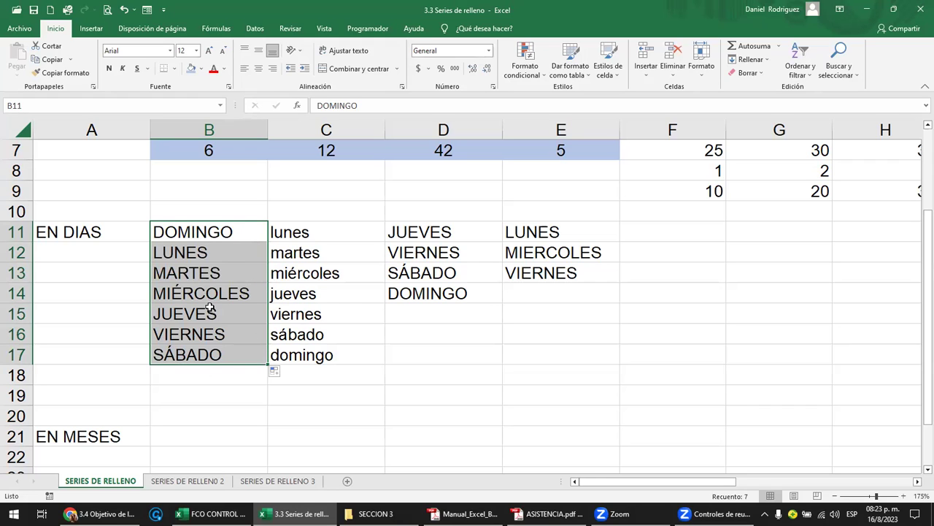
left_click(286, 373)
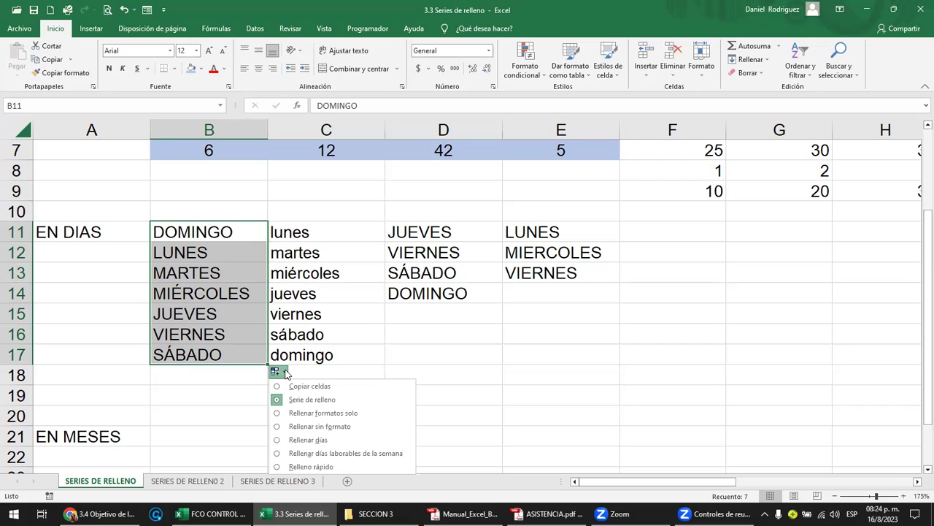
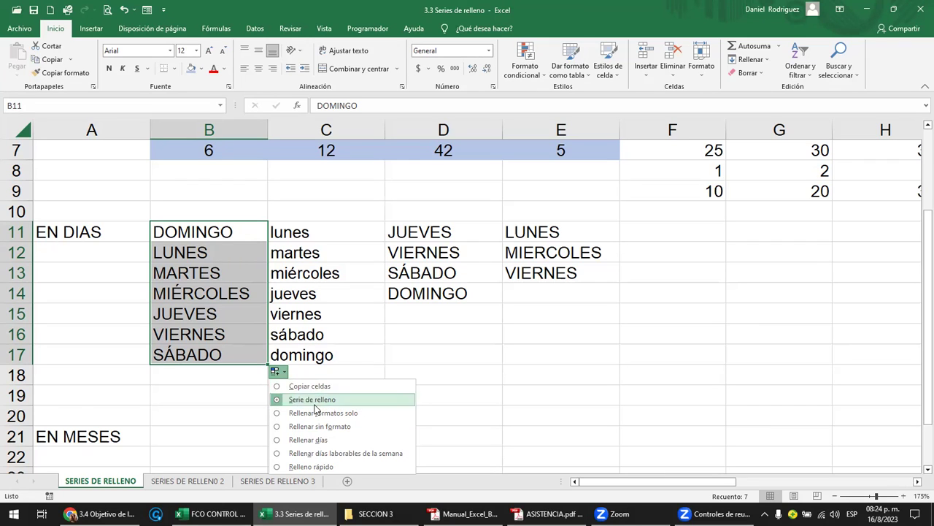
left_click(499, 356)
left_click(210, 235)
Step: Enter LUNES in G11 and MARTES in H11 as the start of a horizontal day series
left_click(673, 237)
key("Right")
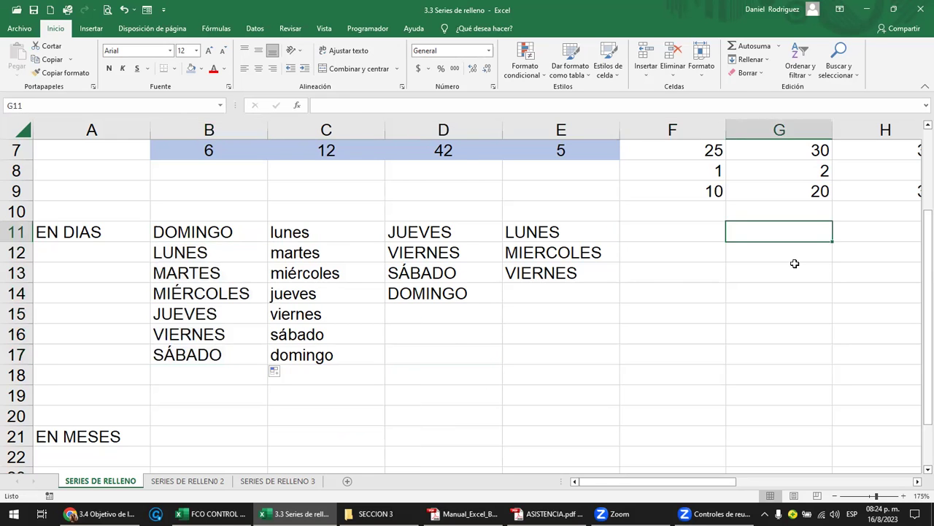
scroll(795, 263, "right", 3)
type("LUNES")
key("Tab")
type("MERTE")
key("BackSpace")
key("BackSpace")
key("BackSpace")
key("BackSpace")
type("ARTES")
key("Return")
key("Up")
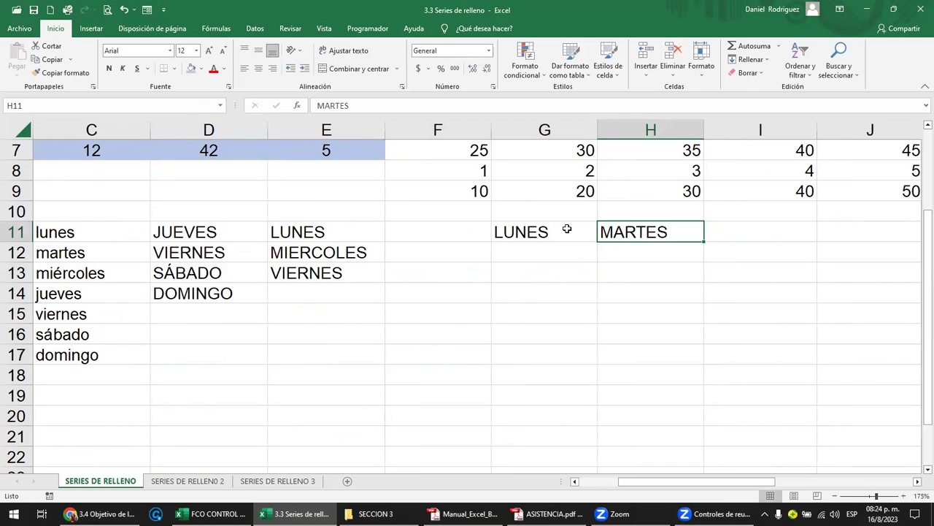
Step: Extend the series from G11:H11 across row 11, and clear H11:I11 so only the starting day is kept
left_click_drag(538, 231, 614, 232)
left_click_drag(701, 241, 863, 236)
left_click_drag(632, 226, 770, 233)
key("Delete")
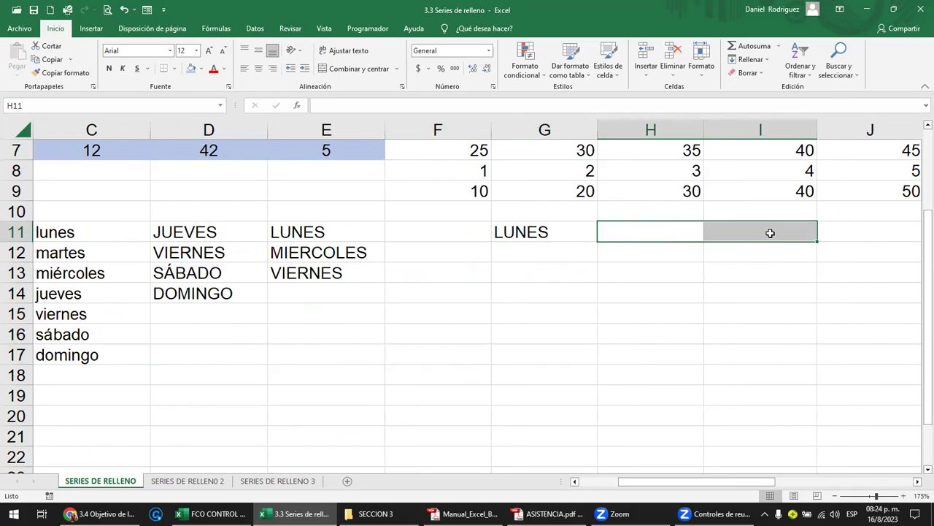
Step: Fill the day names across row 11 from the single LUNES cell in G11
left_click(552, 232)
left_click_drag(599, 243, 678, 243)
left_click_drag(775, 244, 876, 236)
left_click(518, 260)
key("Left")
key("Left")
key("Left")
key("Left")
key("Left")
key("Left")
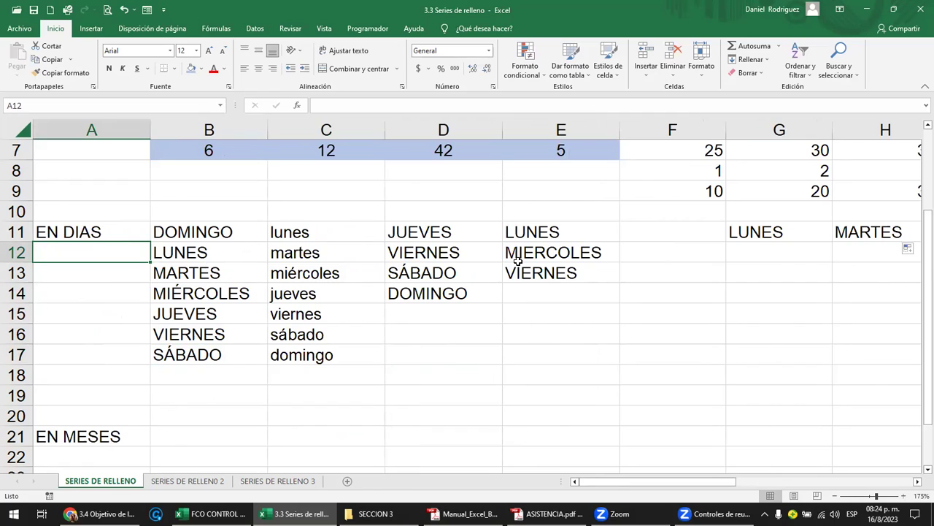
Step: Enter ENERO in B21 as the starting month of the EN MESES section
left_click(170, 233)
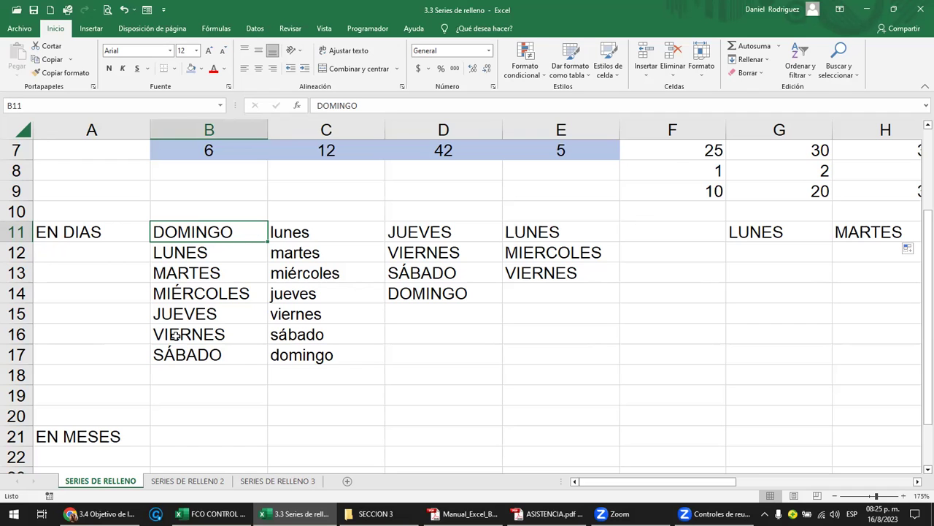
scroll(177, 334, "down", 3)
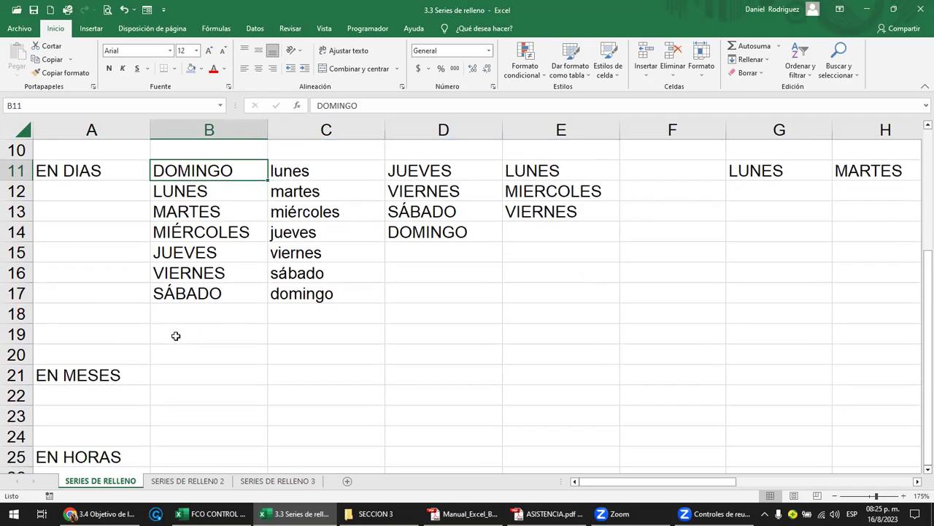
left_click(196, 259)
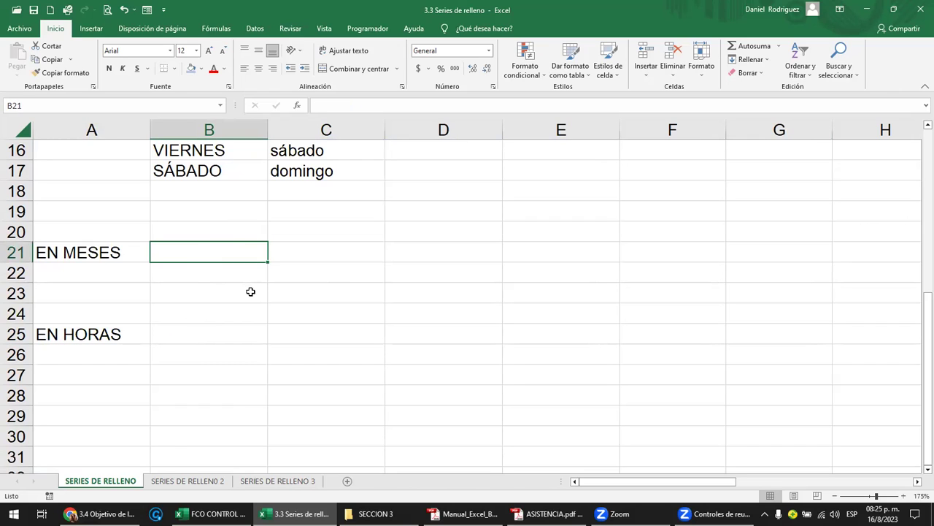
type("ENR")
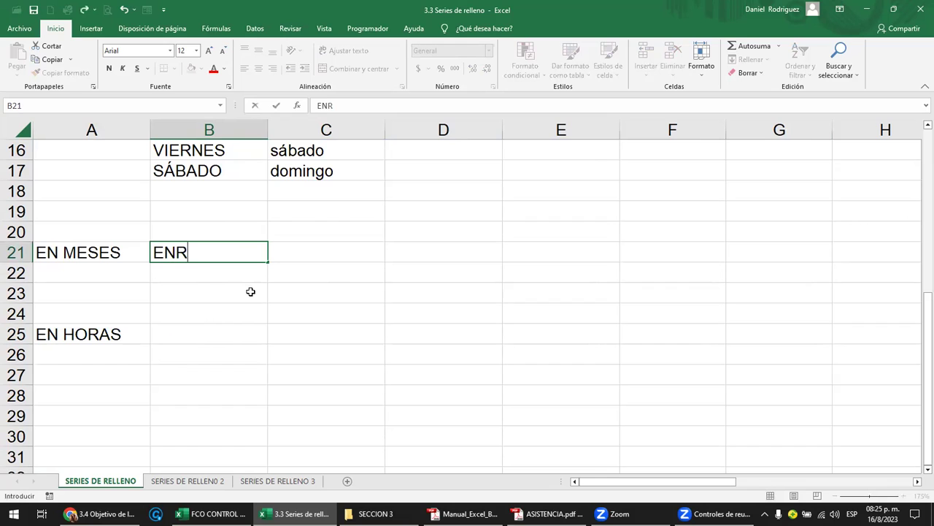
key("BackSpace")
type("ERO")
key("Return")
left_click(204, 250)
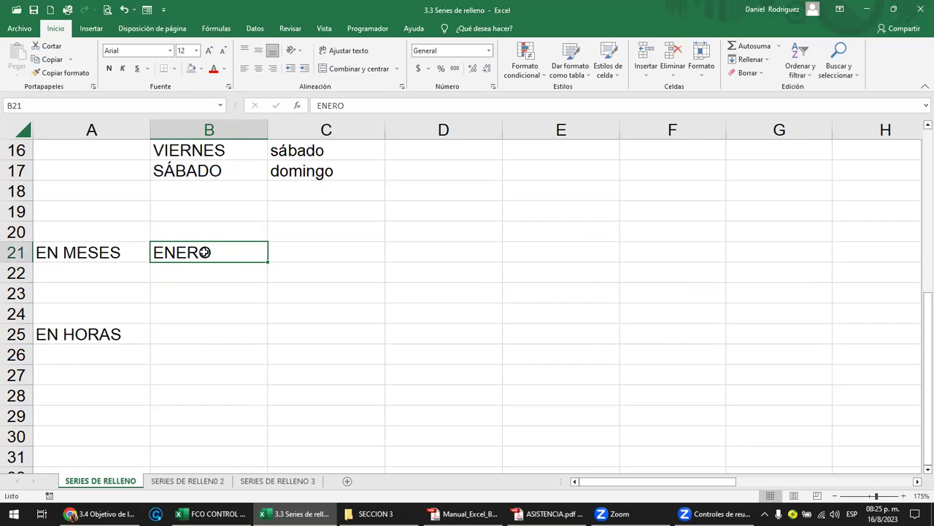
Step: Fill the month series across row 21 from ENERO in B21 to DICIEMBRE in M21, and return to B21
left_click_drag(267, 263, 356, 266)
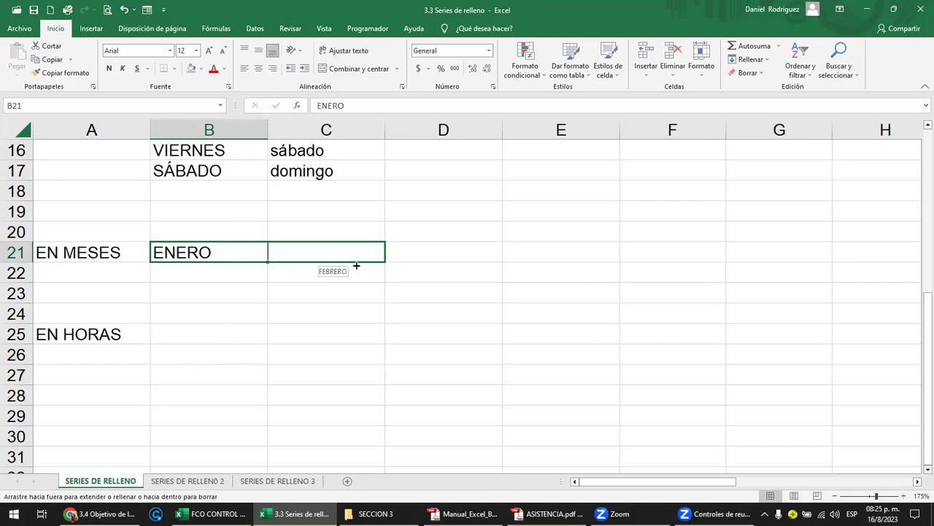
left_click_drag(426, 263, 468, 261)
left_click_drag(547, 260, 876, 269)
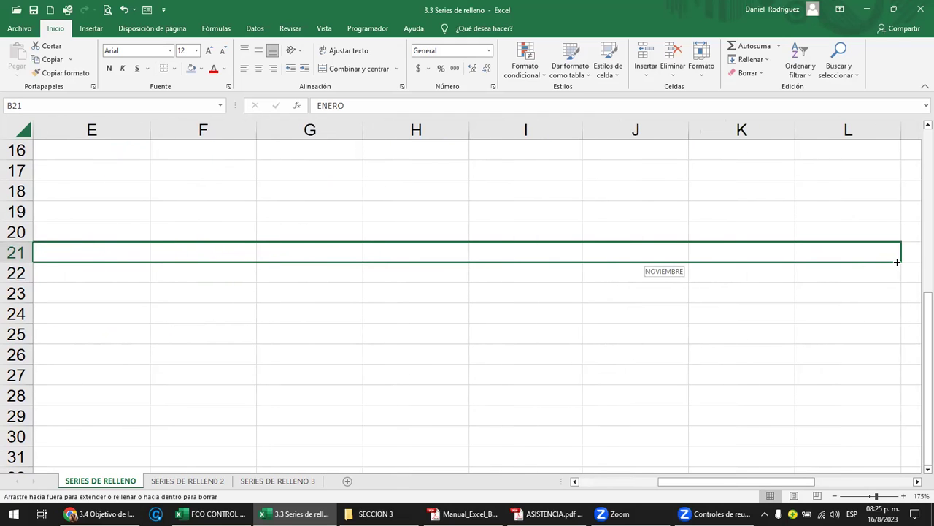
left_click_drag(919, 264, 647, 260)
left_click_drag(711, 255, 746, 257)
left_click(91, 332)
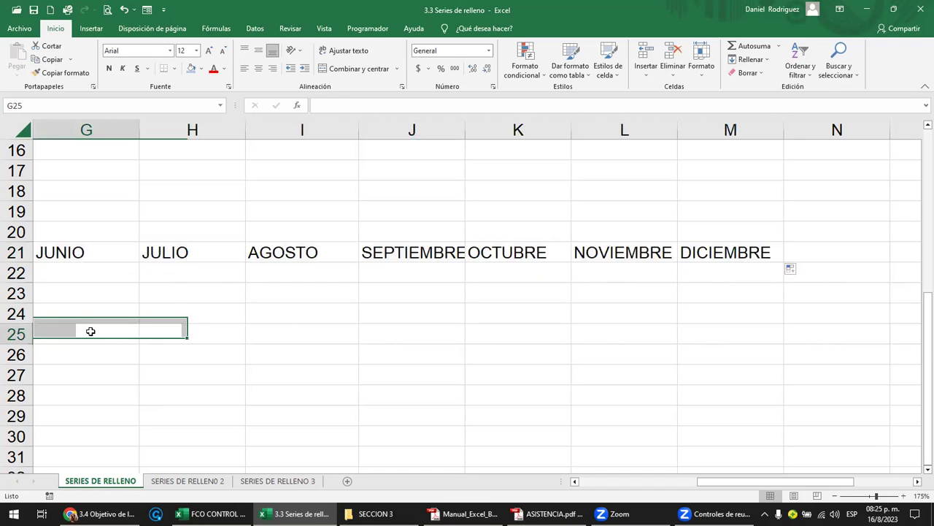
key("Up")
key("Up")
key("Up")
key("Up")
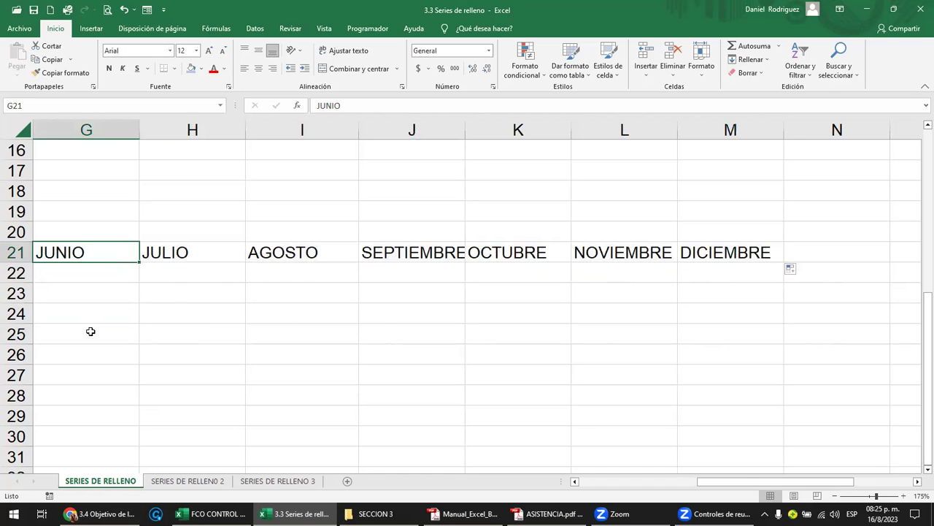
key("ctrl+Left")
key("Right")
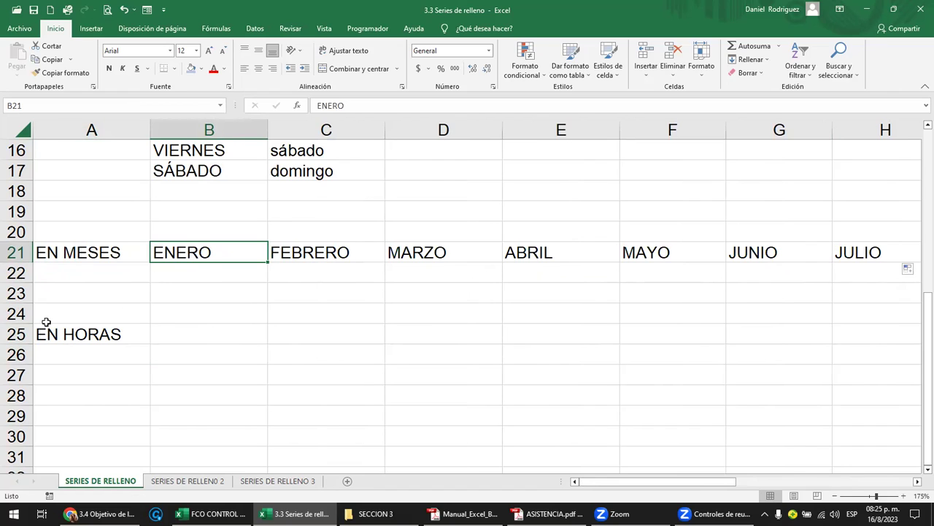
Step: Insert eight blank rows at rows 23 to 30, making room between the EN MESES and EN HORAS sections
left_click(18, 293)
left_click_drag(22, 293, 23, 438)
right_click(24, 438)
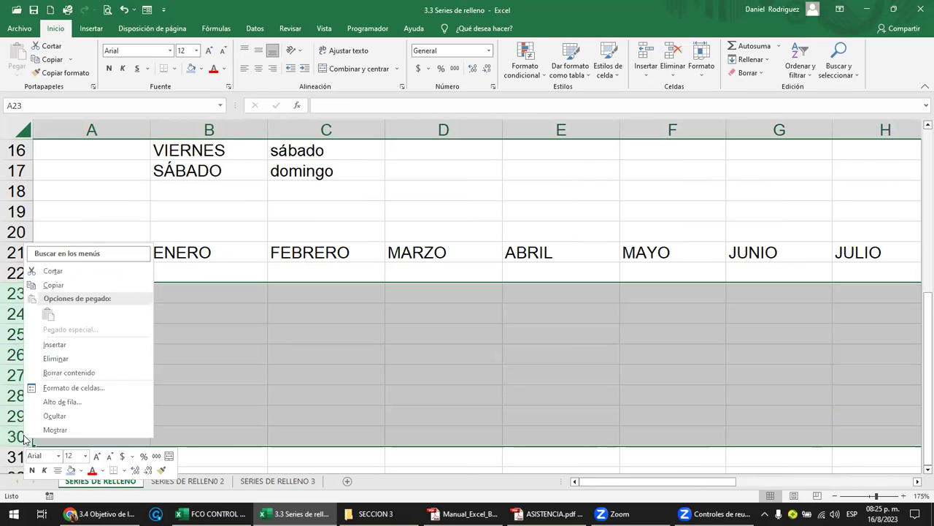
left_click(56, 359)
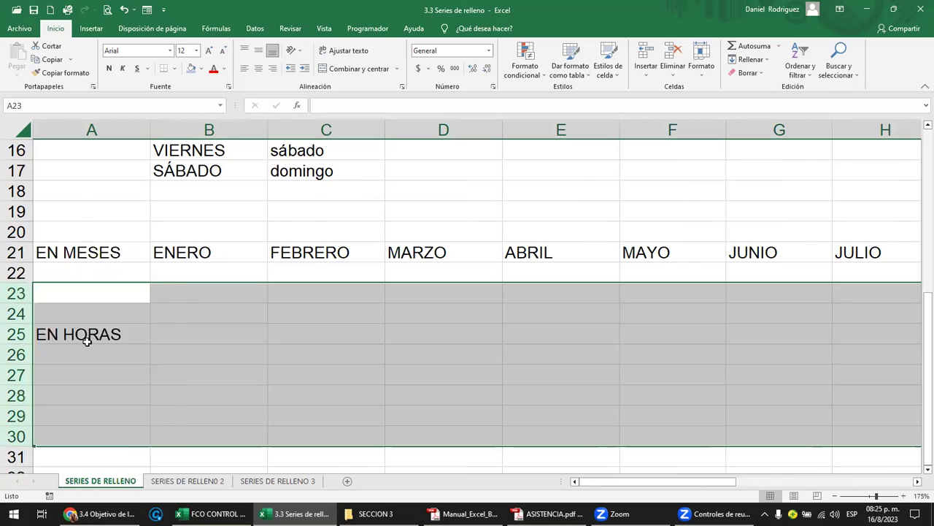
Step: Fill the month series down column B from ENERO in B21 to DICIEMBRE in B32
left_click(204, 271)
left_click(211, 251)
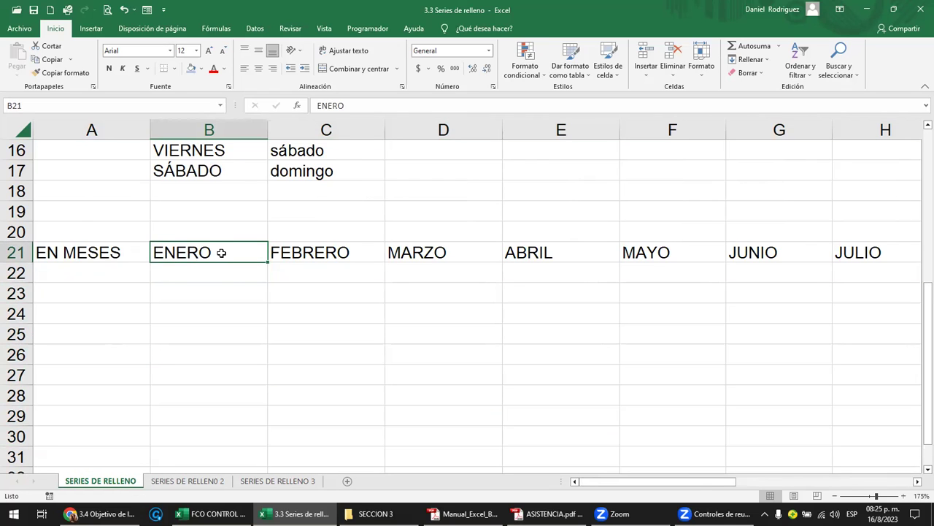
left_click_drag(268, 263, 271, 416)
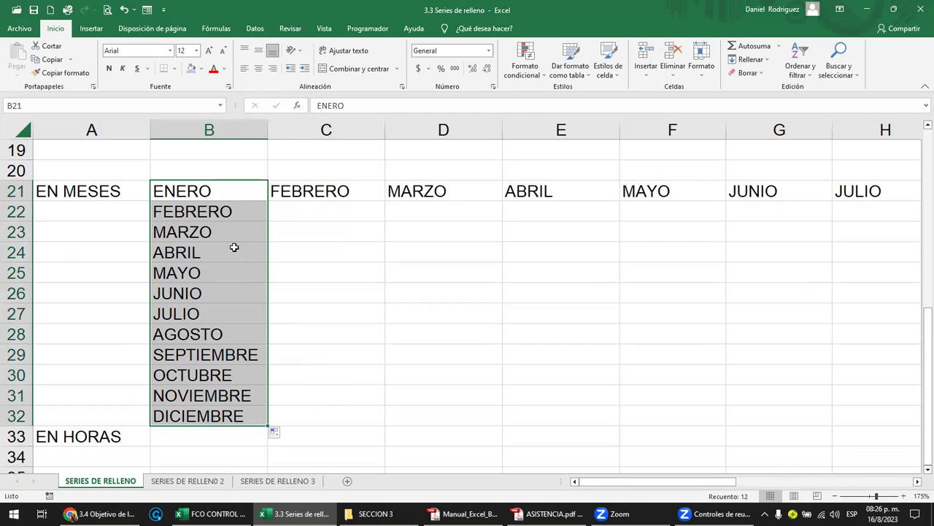
Step: Fill the month series across row 22 from FEBRERO in B22 to MAYO in E22
left_click(201, 236)
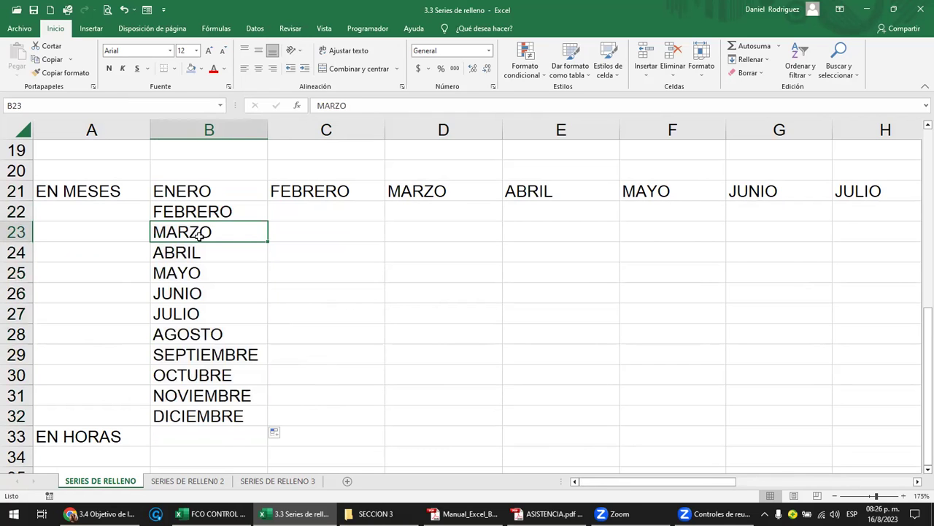
left_click(205, 210)
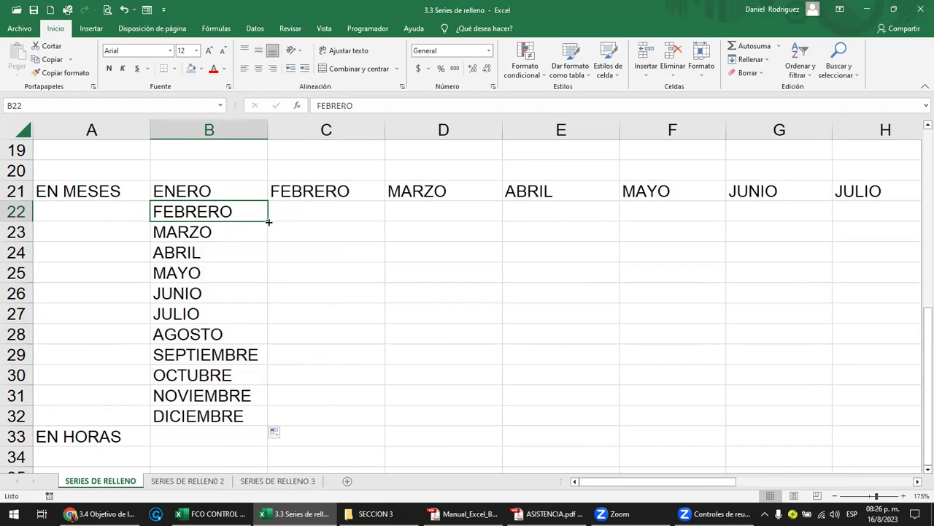
left_click_drag(268, 221, 563, 211)
Step: Fill the month series across row 29 from SEPTIEMBRE in B29 to NOVIEMBRE in D29
left_click(244, 358)
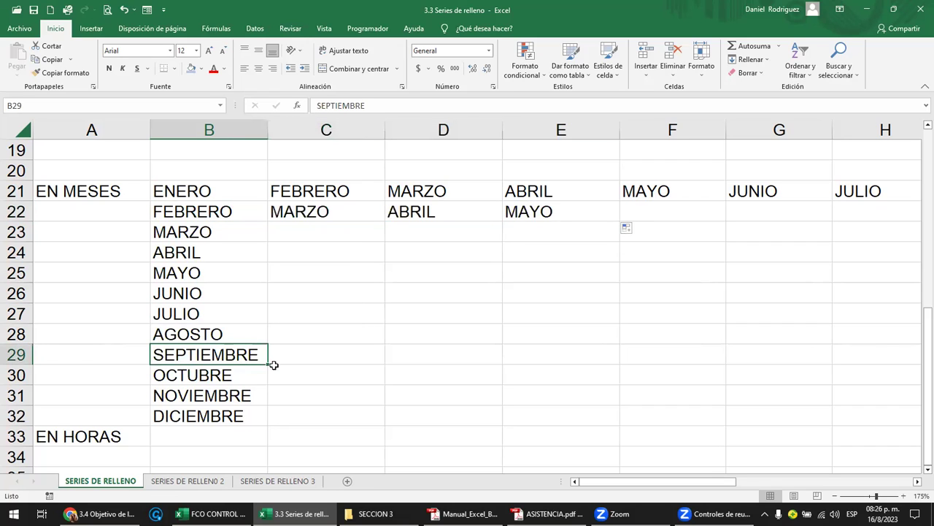
left_click_drag(267, 368, 272, 366)
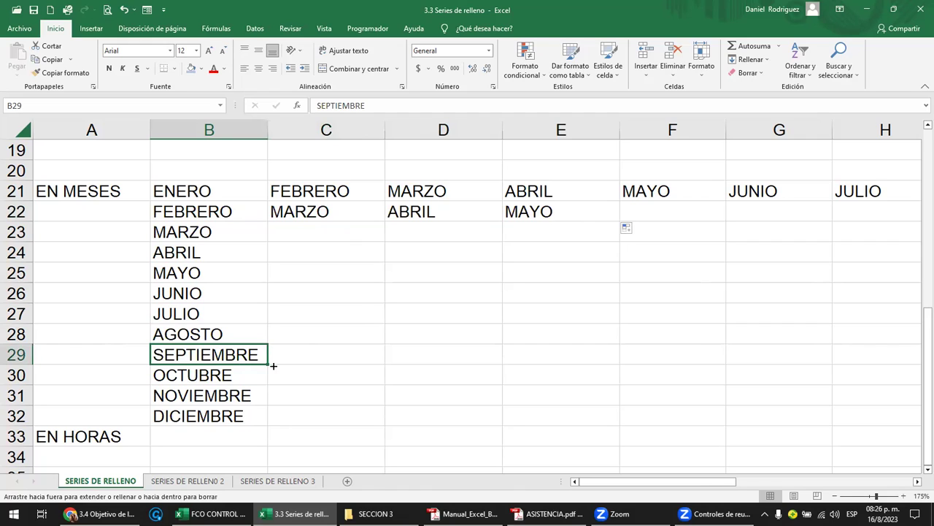
left_click_drag(273, 365, 346, 360)
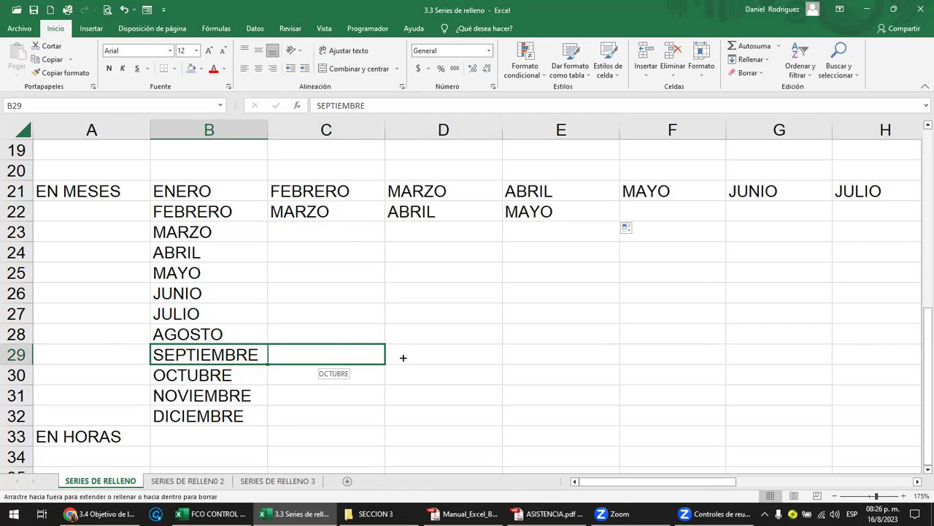
left_click_drag(469, 360, 425, 365)
Step: Fill the month series across row 32 from DICIEMBRE in B32 to FEBRERO in D32
left_click(226, 412)
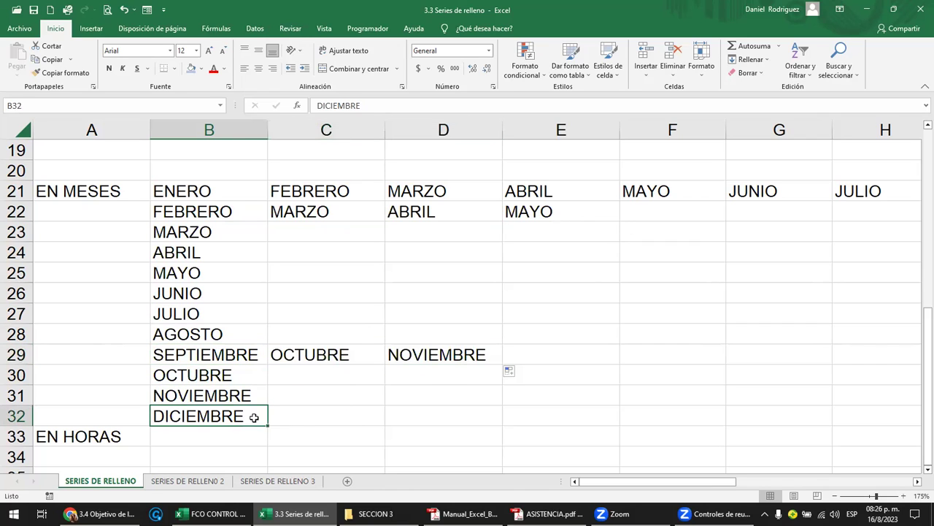
left_click_drag(267, 424, 337, 419)
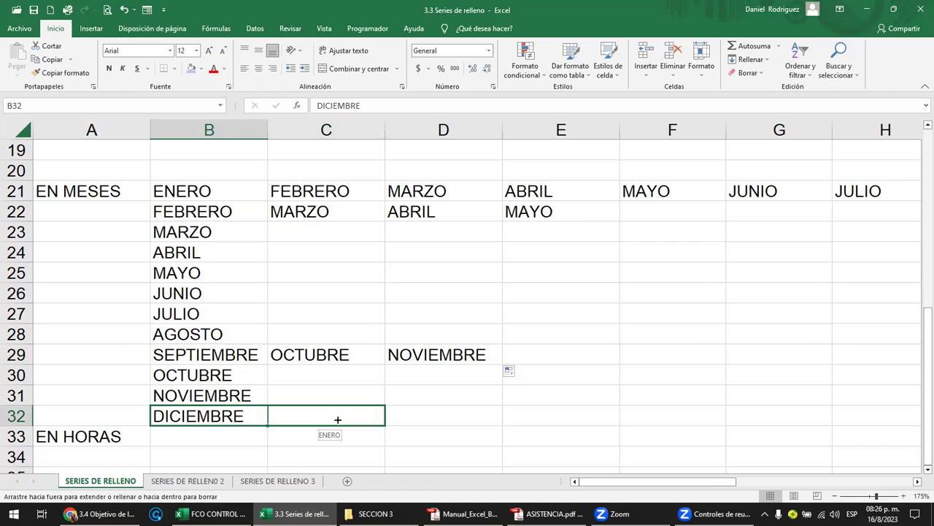
left_click_drag(434, 420, 456, 413)
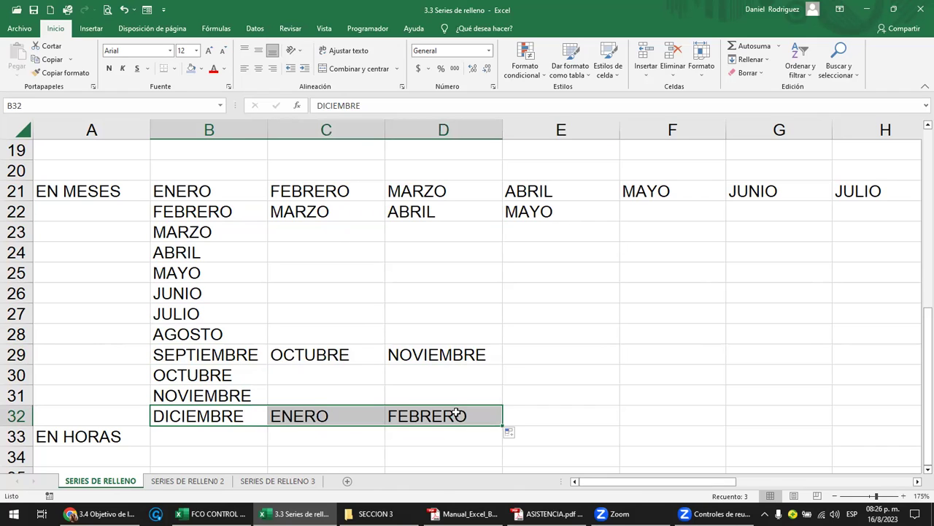
Step: Fill the month series across row 25 from MAYO in B25 to AGOSTO in E25
left_click(212, 265)
scroll(212, 265, "up", 3)
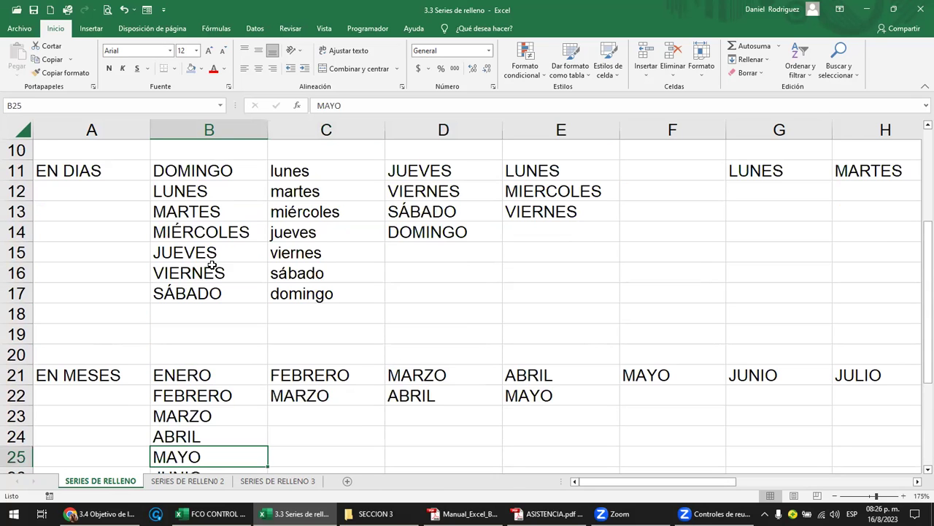
scroll(240, 357, "down", 4)
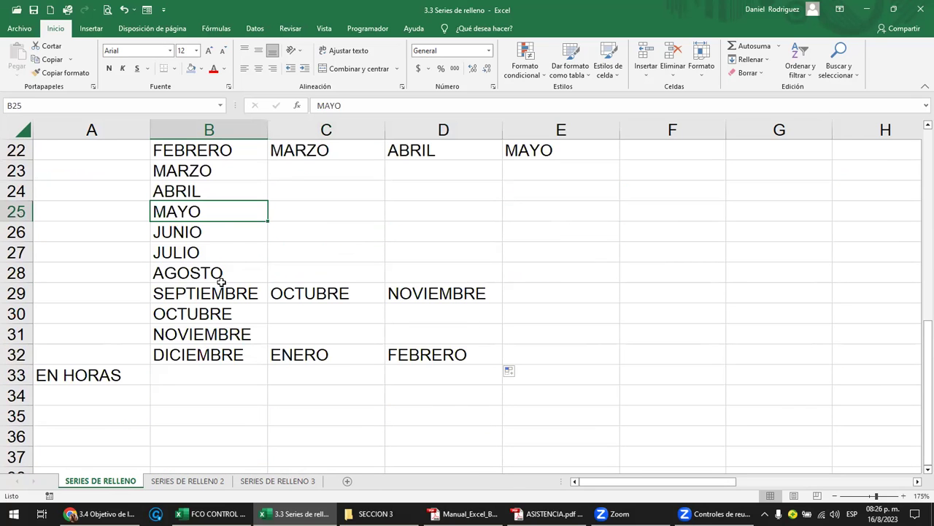
scroll(221, 281, "up", 1)
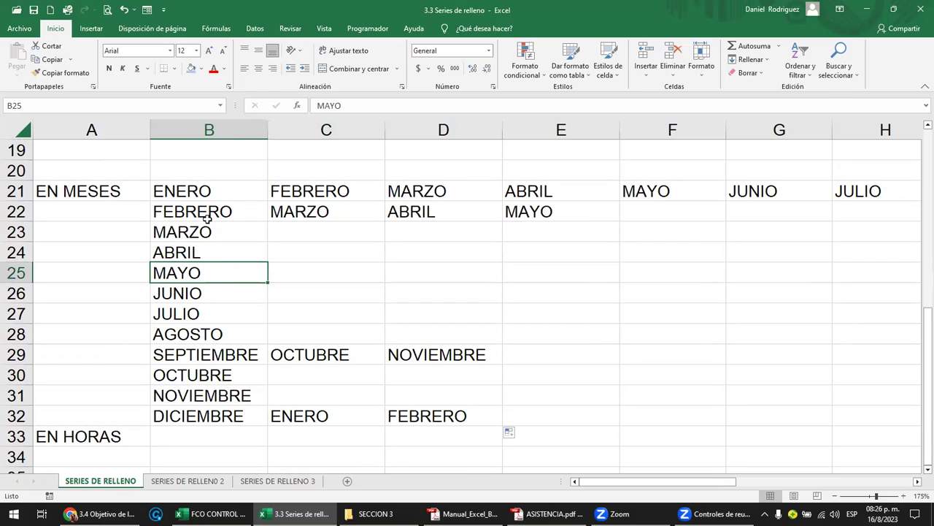
left_click(186, 192)
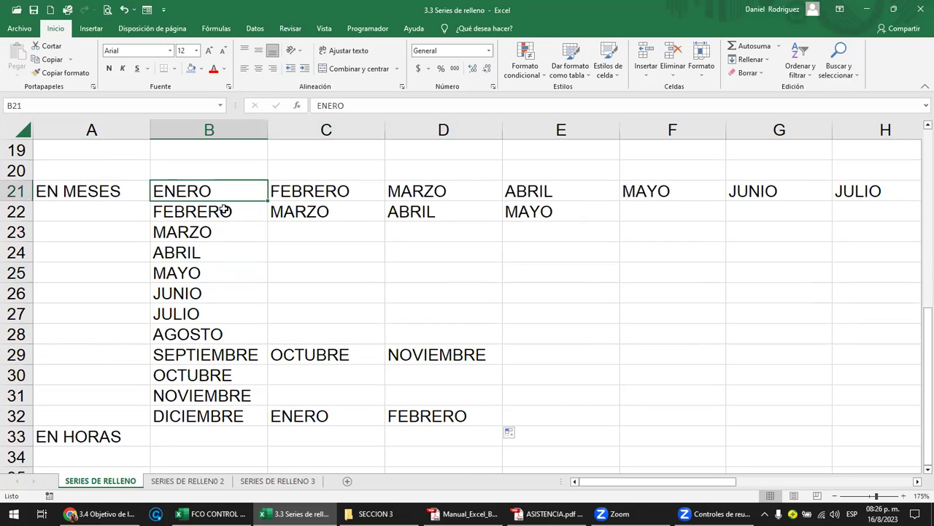
left_click(187, 279)
left_click_drag(268, 282, 594, 285)
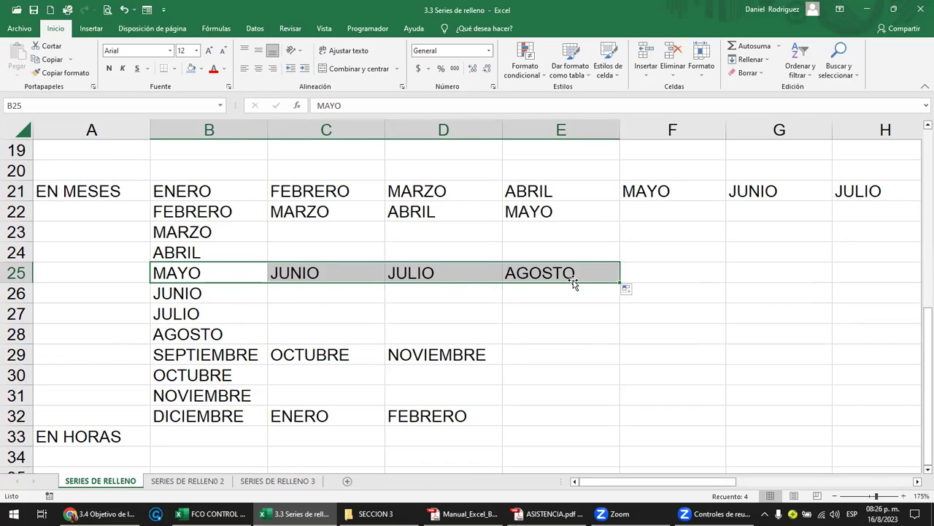
Step: Change the month in cell B26 to the misspelled JUMIO
left_click(212, 285)
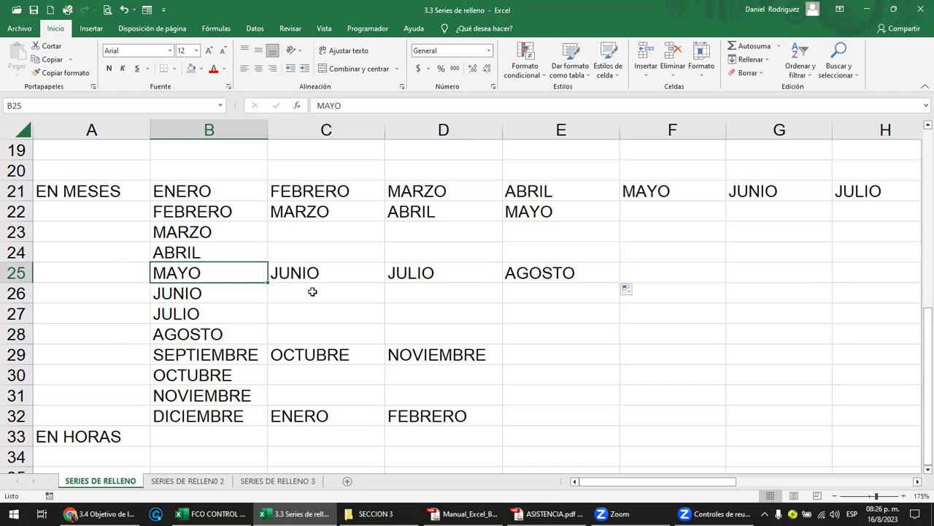
left_click(197, 296)
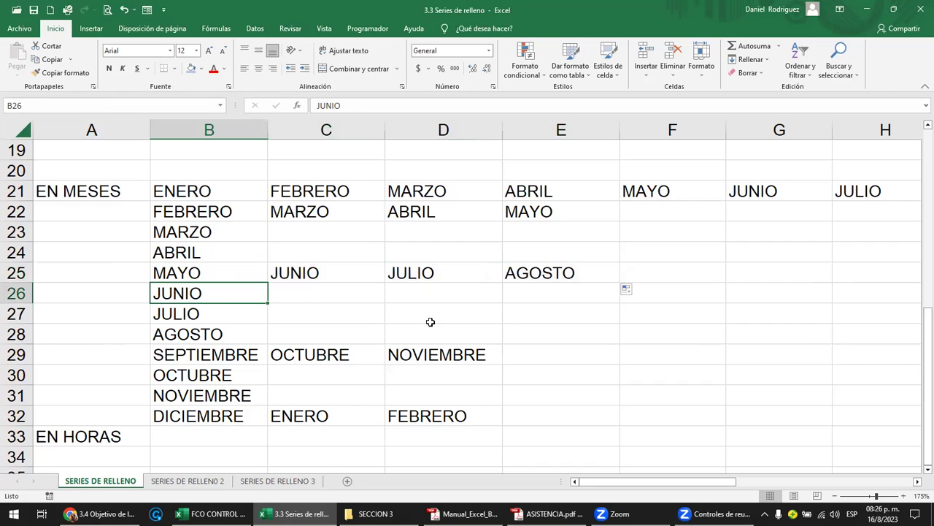
key("F2")
key("BackSpace")
key("BackSpace")
key("BackSpace")
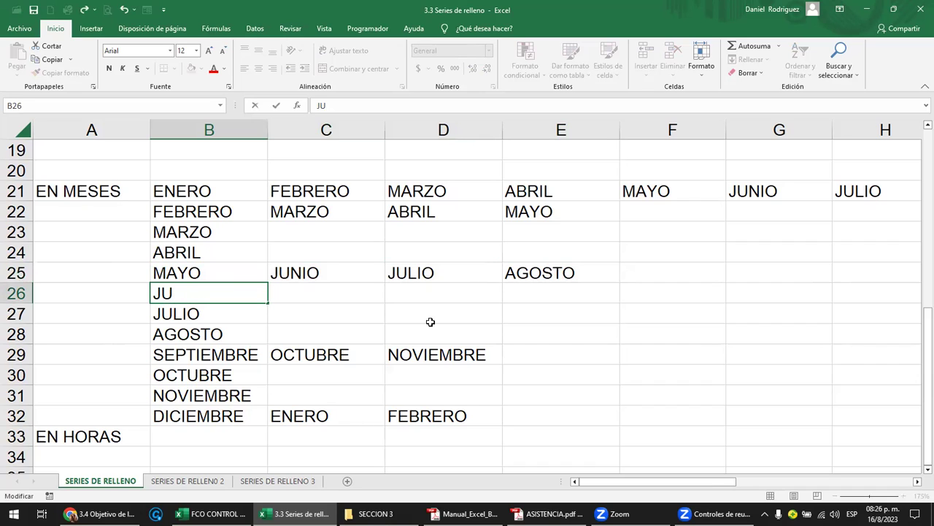
type("MIO")
key("Return")
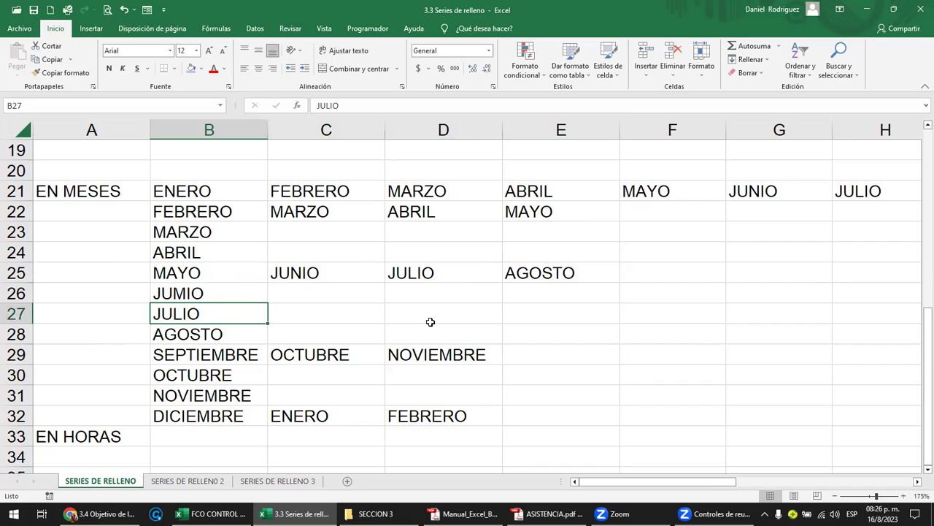
Step: Try to fill a month series across row 26 from the misspelled JUMIO in B26 to E26
left_click(197, 294)
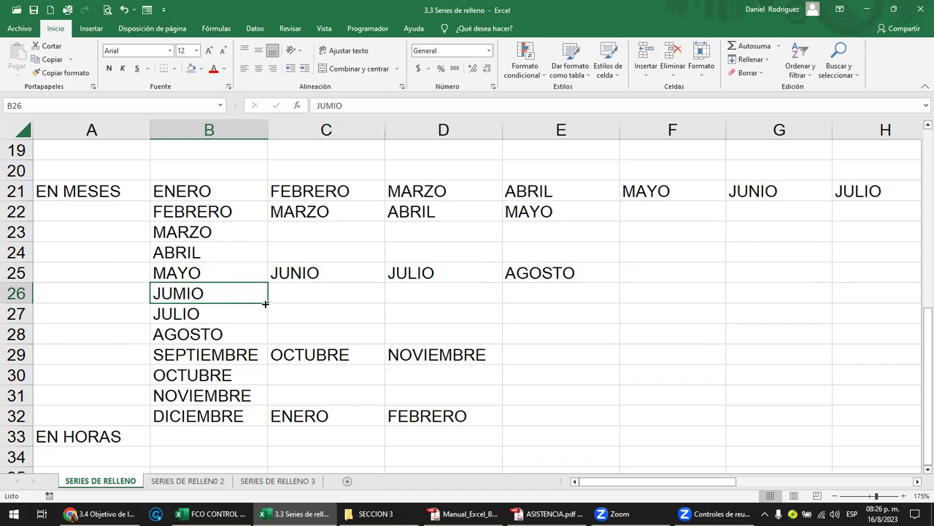
left_click_drag(267, 302, 573, 299)
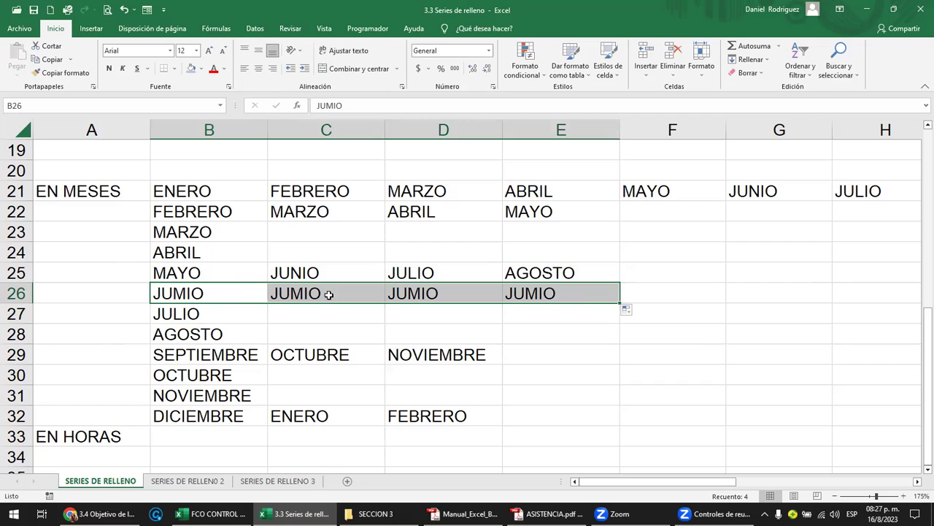
left_click(249, 314)
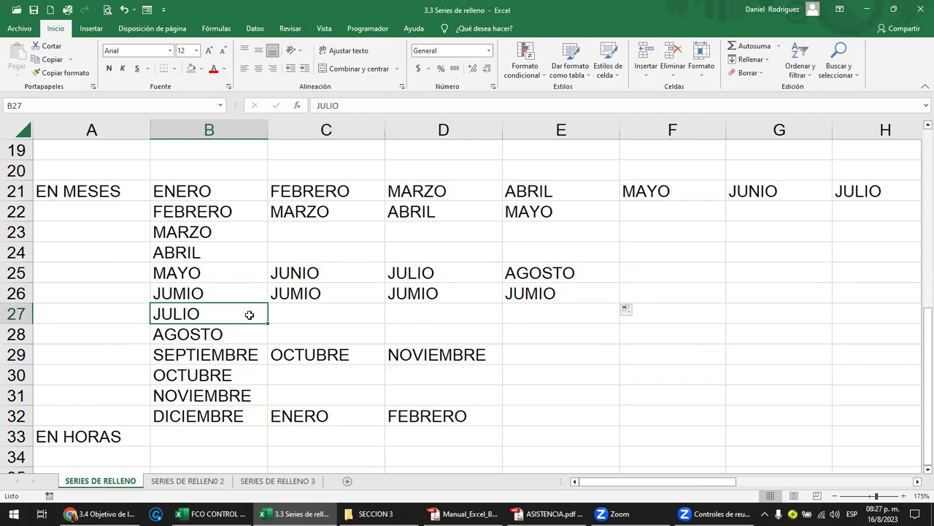
Step: Correct the spelling of the month in cell B26 to JUNIO
left_click(186, 294)
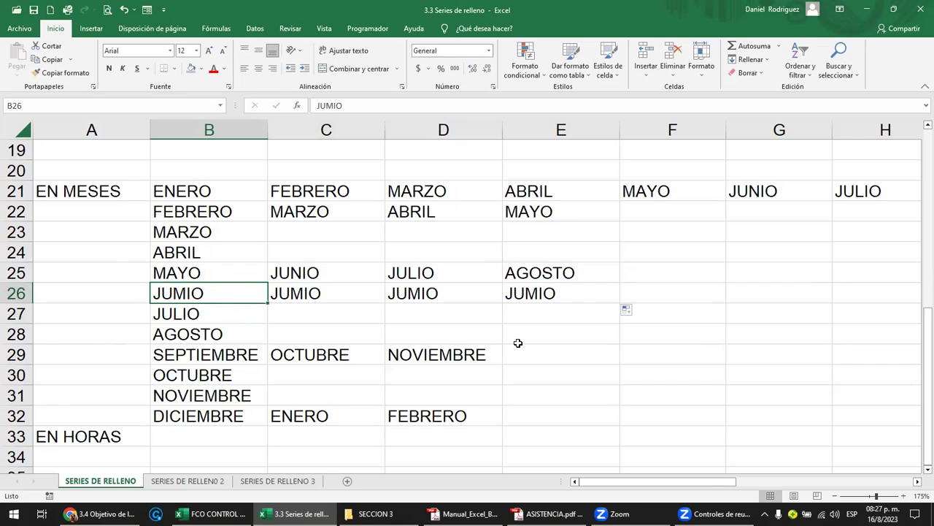
key("F2")
key("BackSpace")
key("BackSpace")
key("BackSpace")
type("NIA")
key("BackSpace")
type("O")
key("Return")
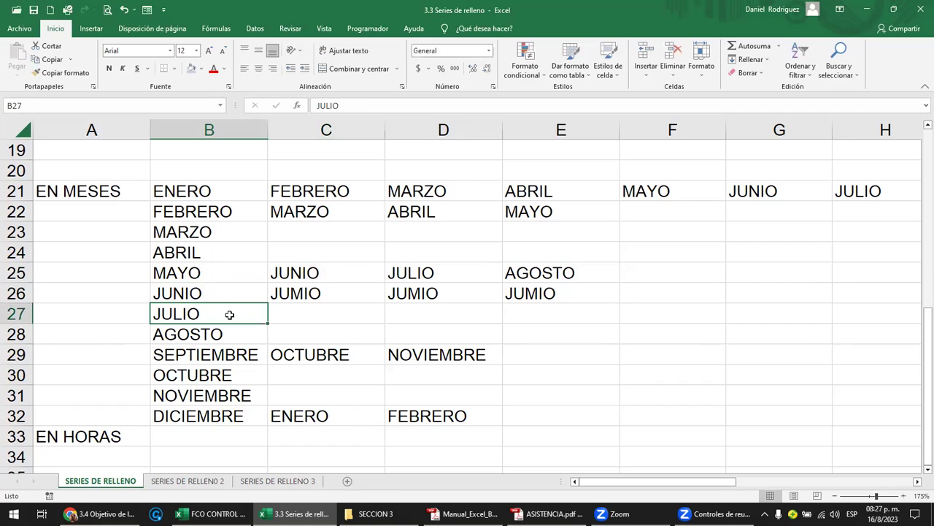
Step: Fill the month series across row 26 from JUNIO in B26 to SEPTIEMBRE in E26
left_click(215, 296)
left_click_drag(266, 302, 573, 300)
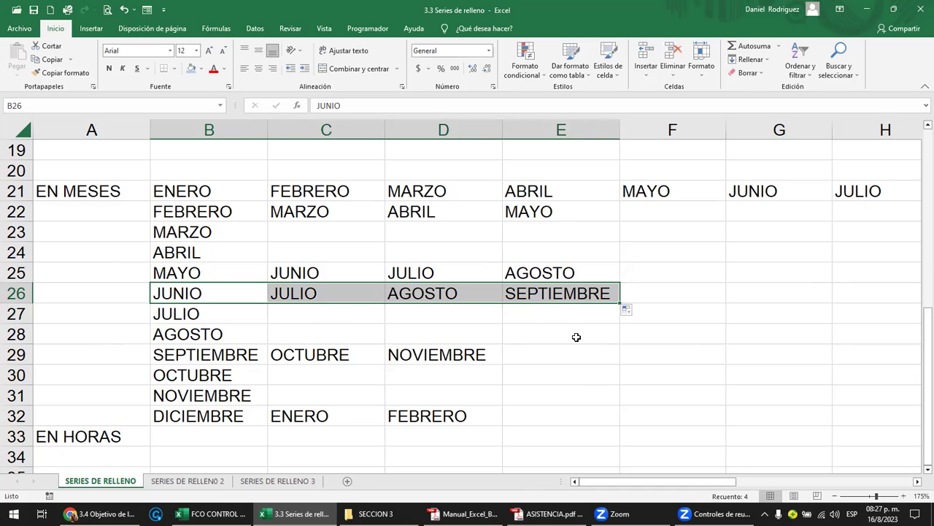
left_click(256, 330)
Step: Examine the spelling and accents of the day names in the EN DIAS lists
scroll(263, 323, "up", 4)
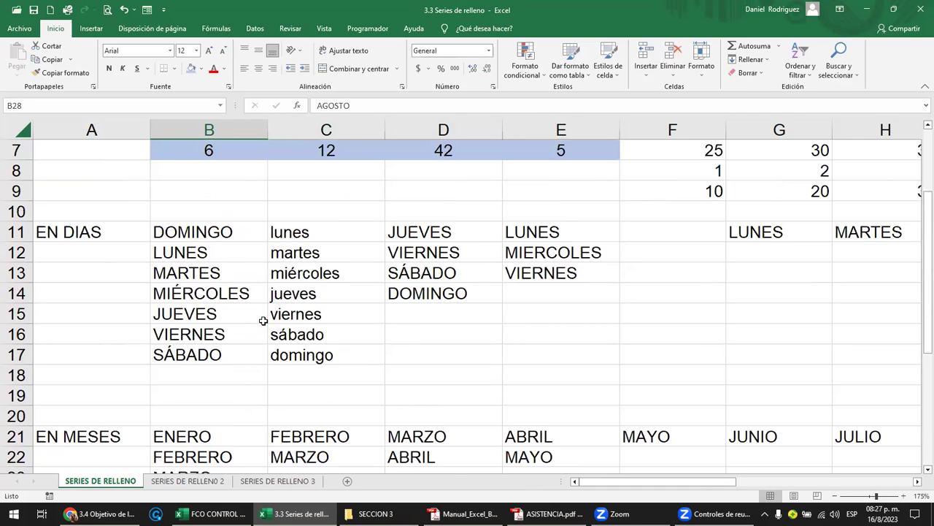
left_click(214, 258)
scroll(225, 266, "down", 2)
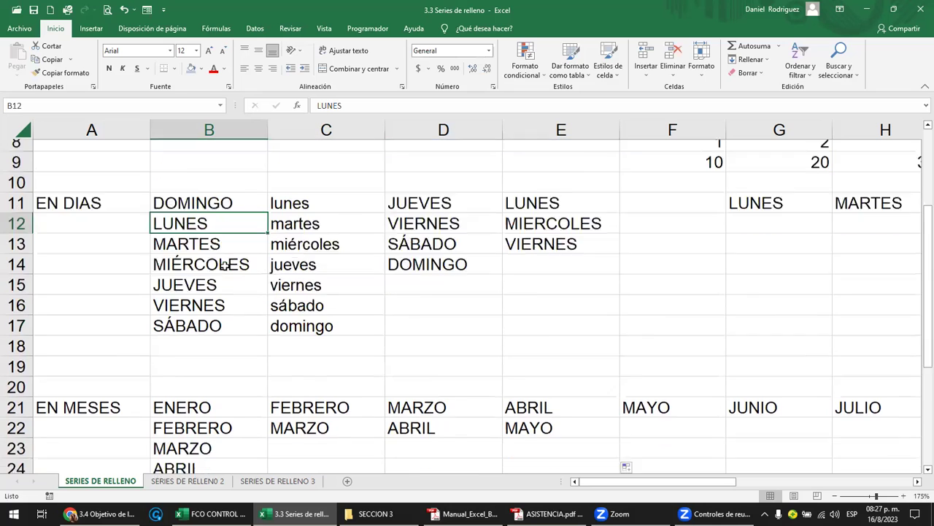
scroll(225, 266, "down", 1)
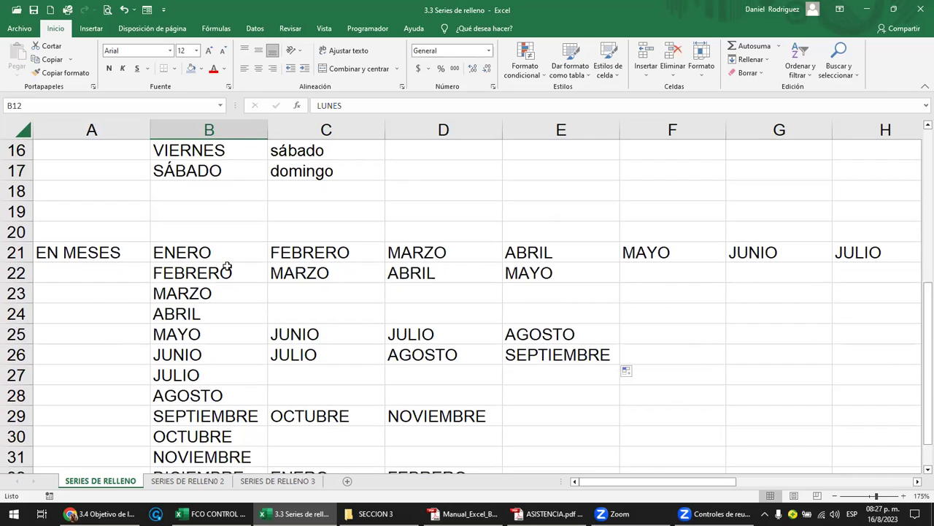
scroll(225, 265, "up", 1)
left_click(285, 213)
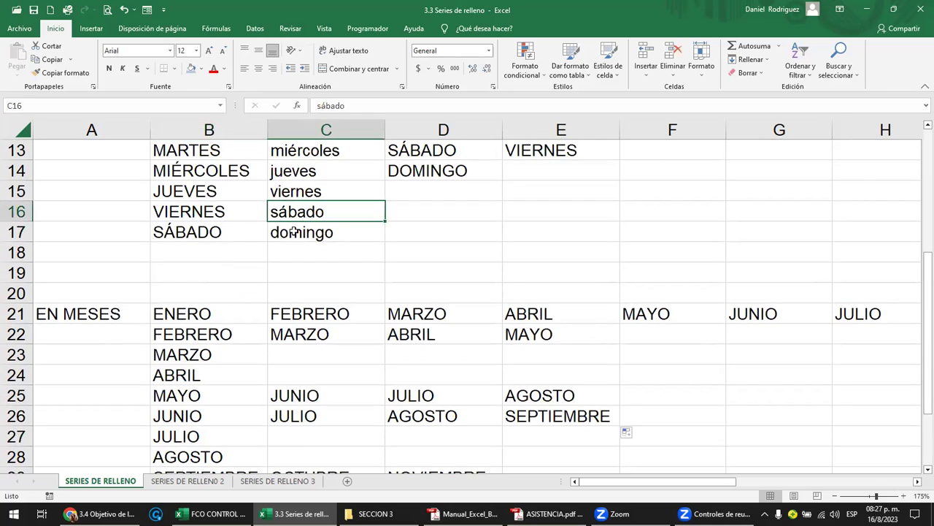
left_click(187, 228)
scroll(219, 241, "up", 1)
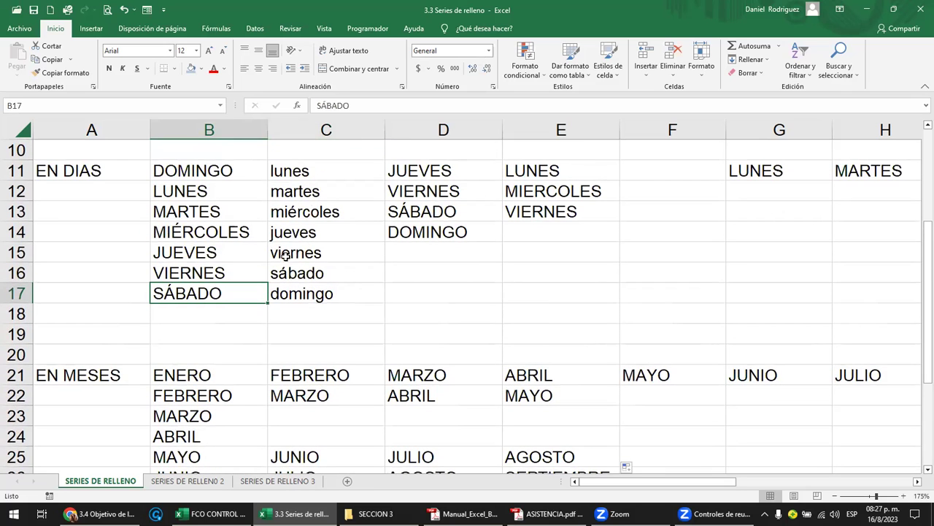
left_click(314, 269)
left_click(300, 214)
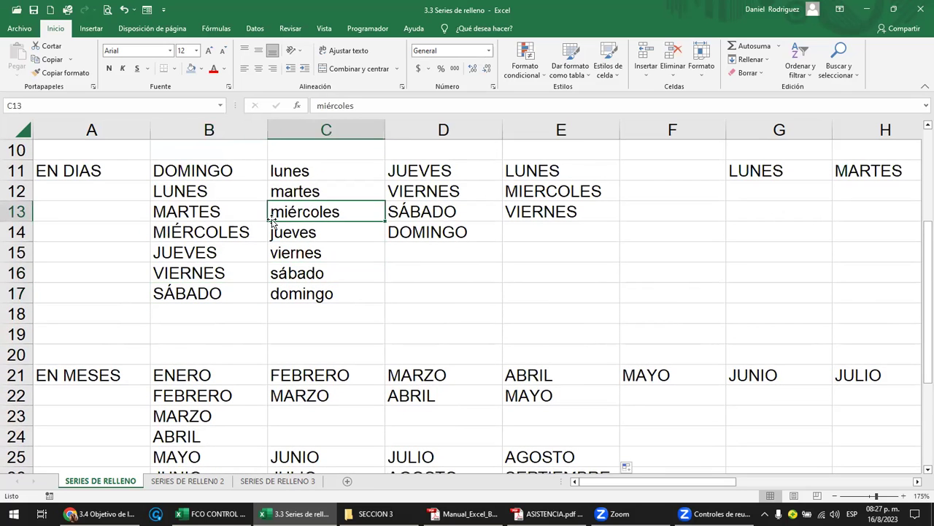
left_click(420, 212)
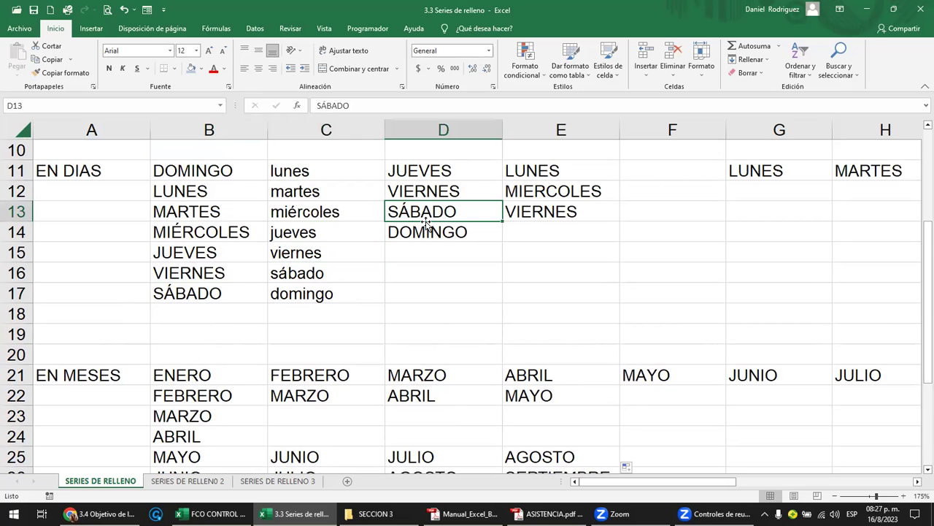
left_click(285, 298)
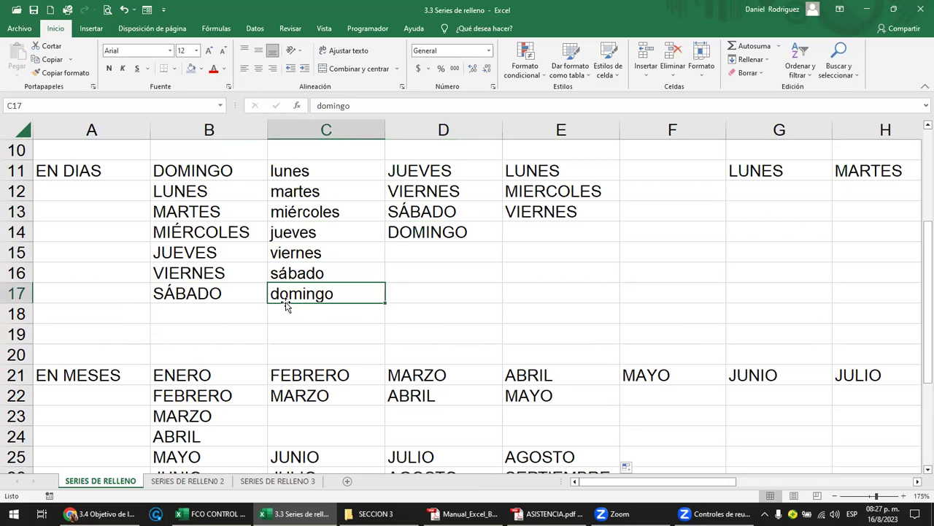
Step: Insert two blank rows above the EN HORAS label in row 33
scroll(285, 302, "down", 3)
scroll(286, 302, "down", 1)
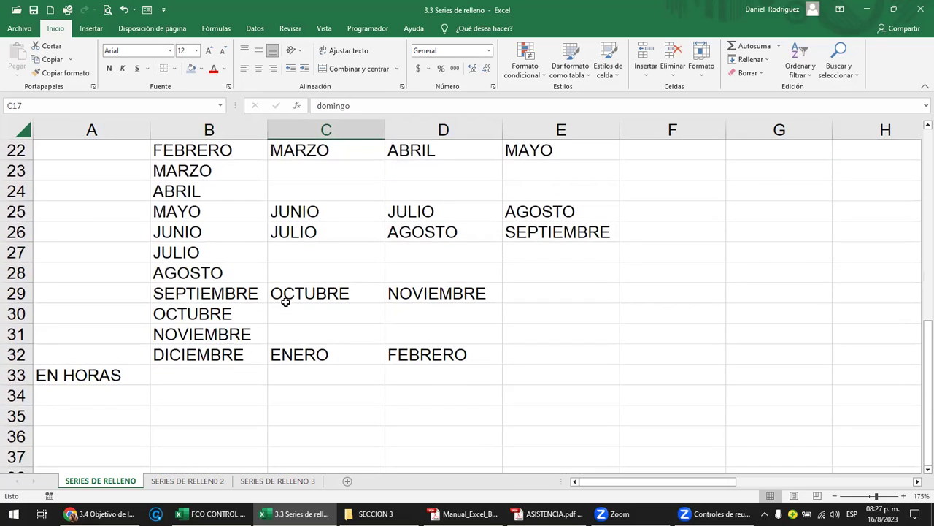
left_click(92, 386)
scroll(94, 383, "down", 1)
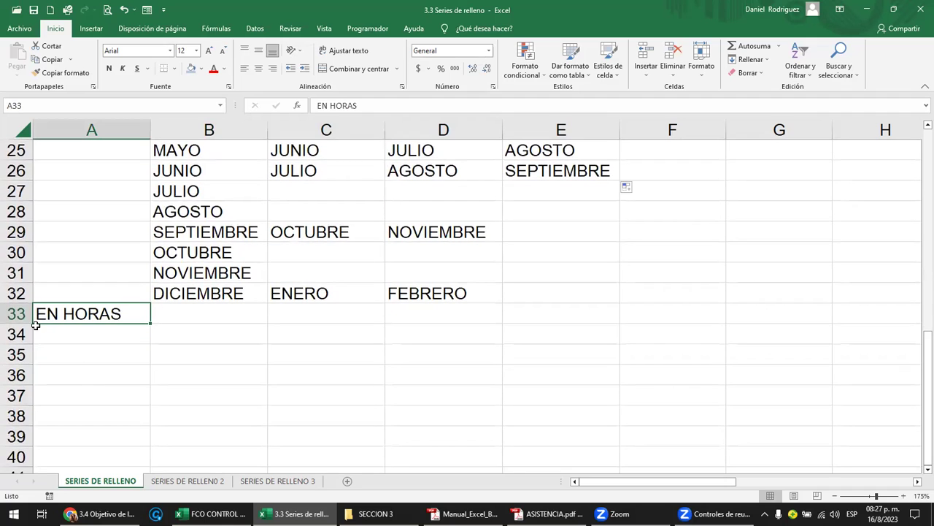
left_click_drag(21, 325, 17, 335)
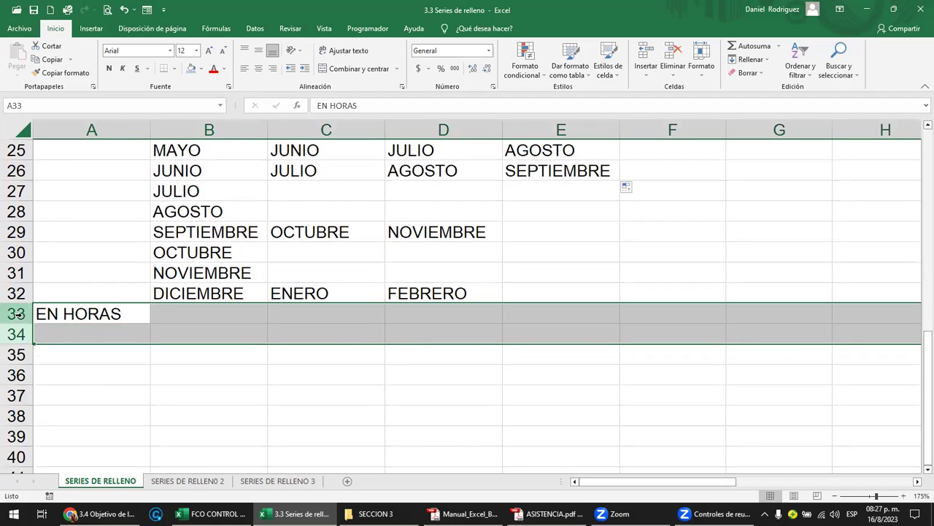
right_click(19, 330)
left_click(85, 225)
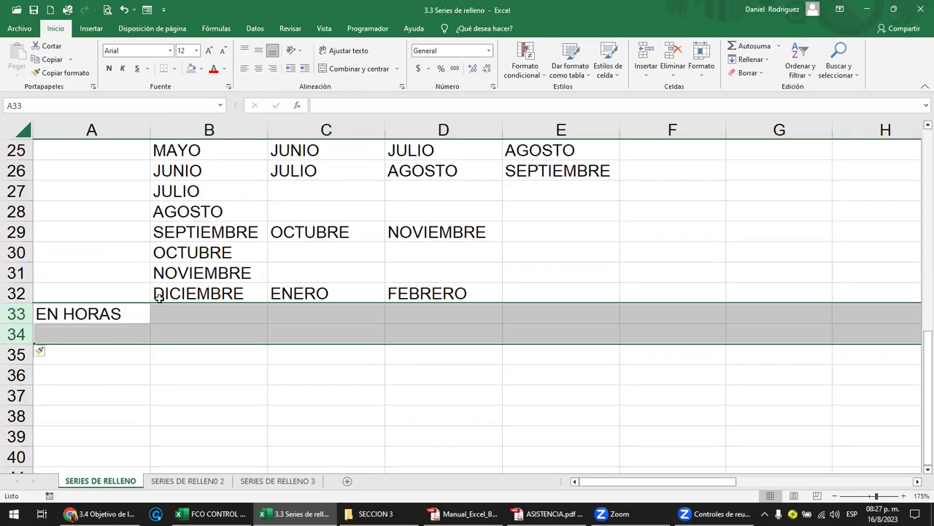
left_click(192, 354)
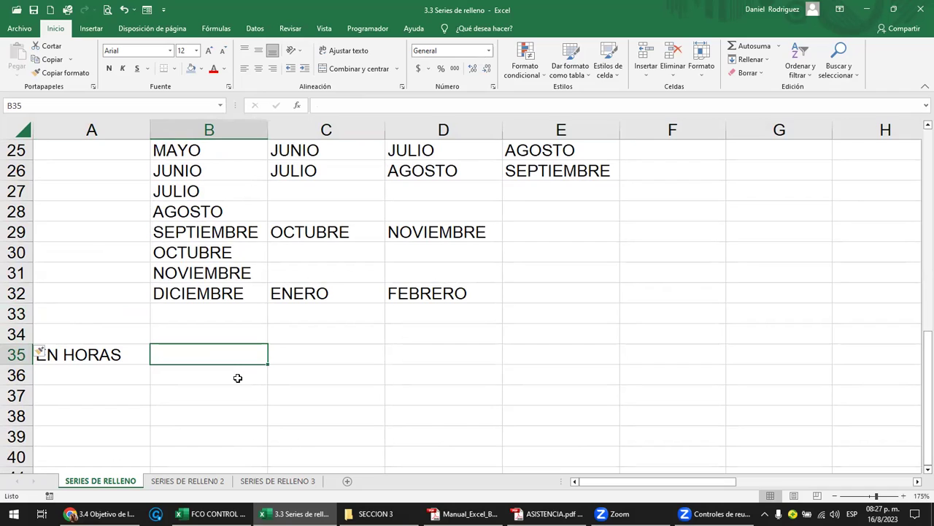
Step: Enter 08:00:00 in B35 and fill the hourly series down to B38
type("08")
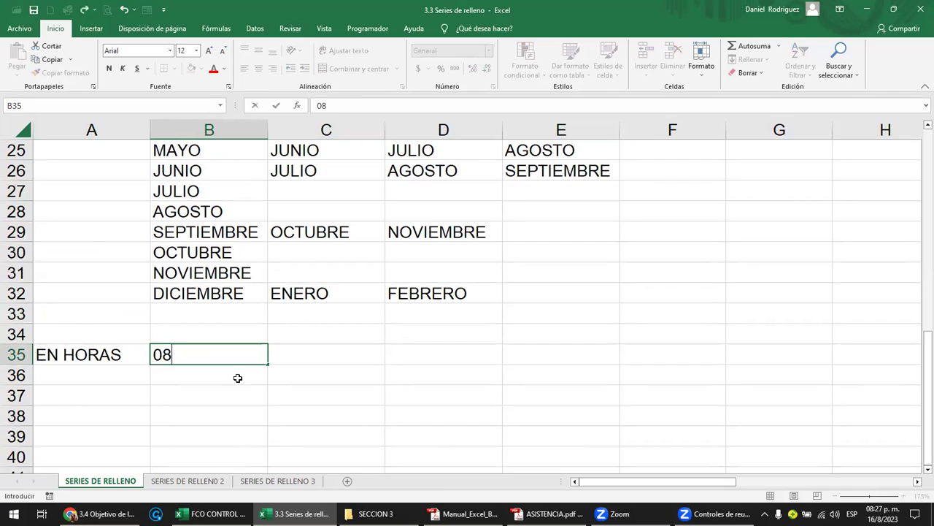
type(":00:00")
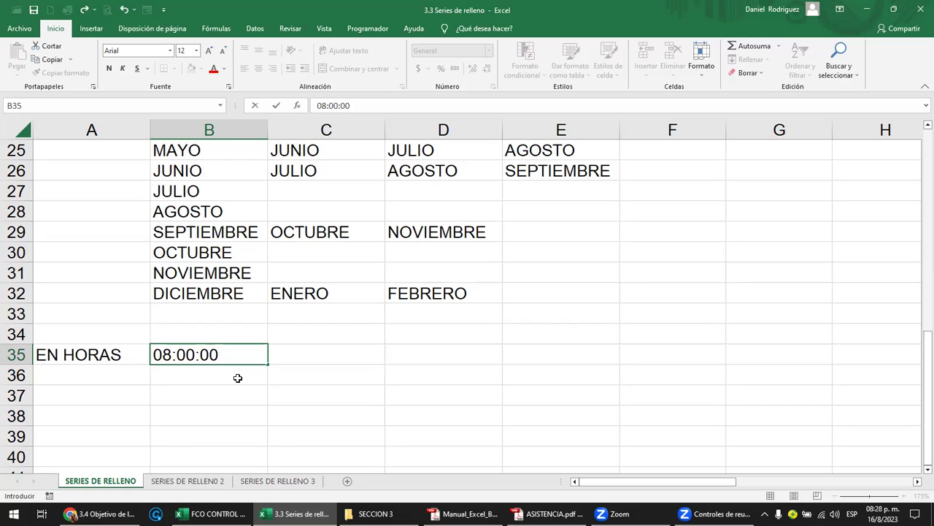
key("Return")
key("Up")
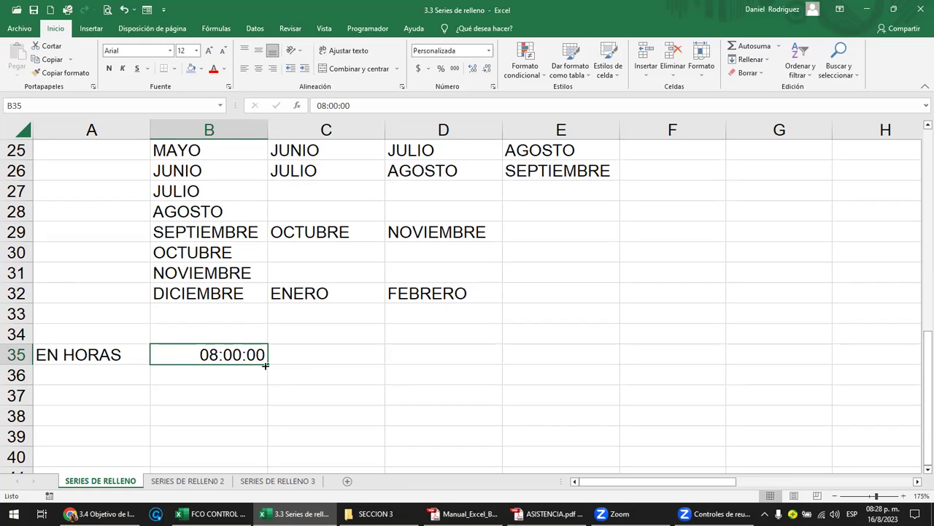
left_click_drag(269, 364, 265, 385)
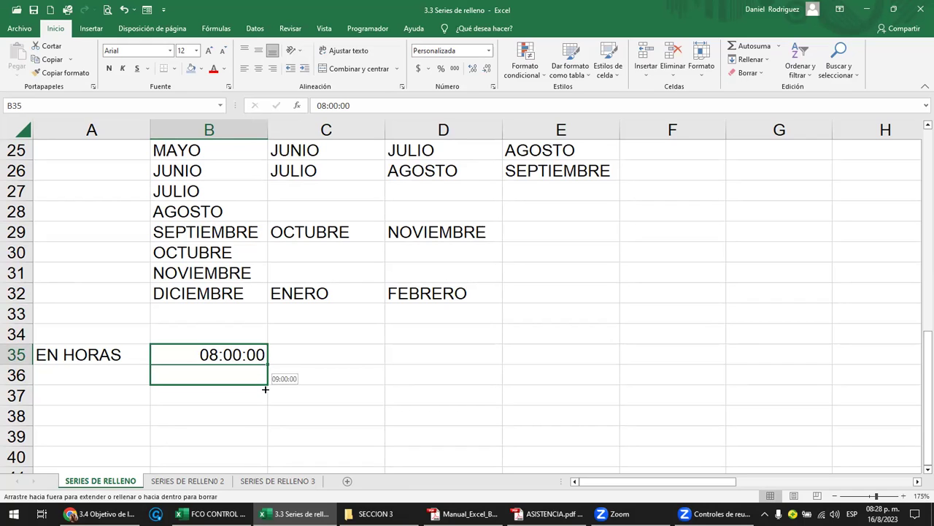
left_click_drag(265, 390, 264, 412)
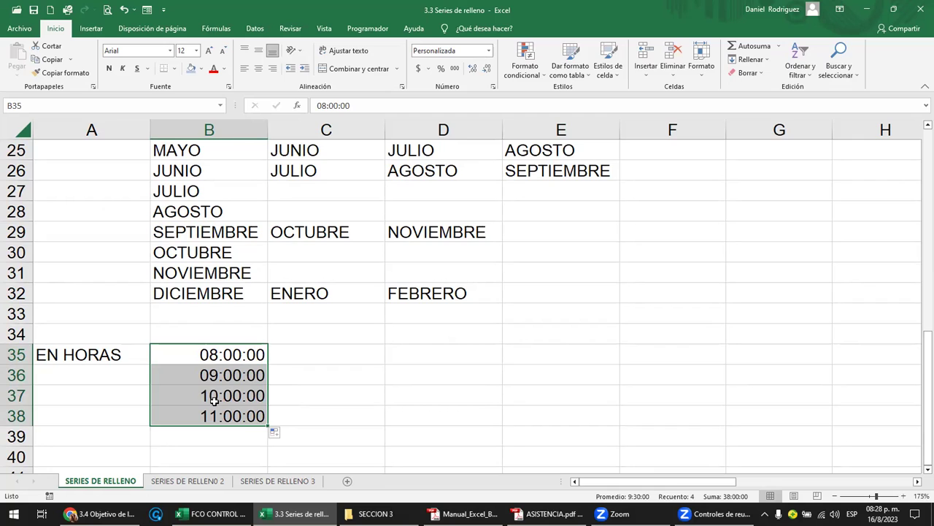
Step: Extend the hourly series in column B from B38 down to B45, ending at 18:00:00
left_click(266, 430)
scroll(245, 383, "down", 2)
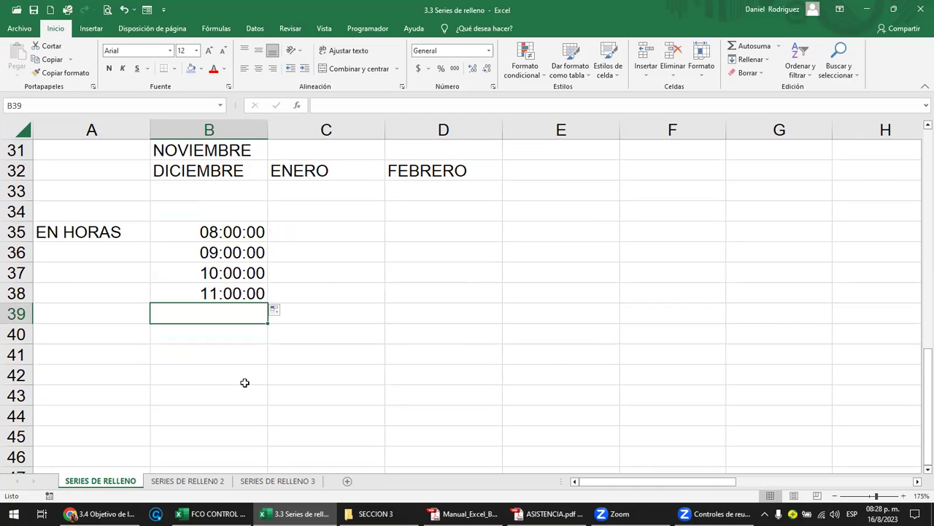
left_click(238, 235)
left_click(253, 296)
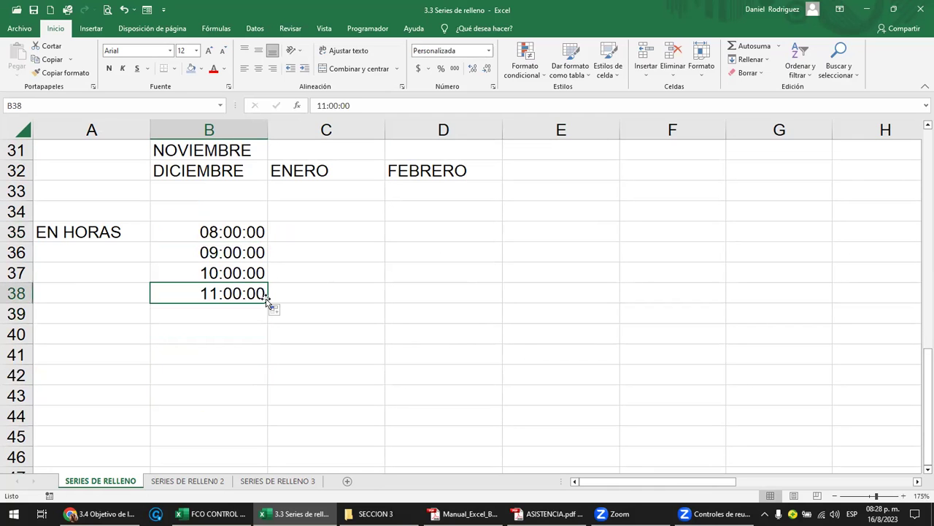
left_click_drag(268, 302, 269, 448)
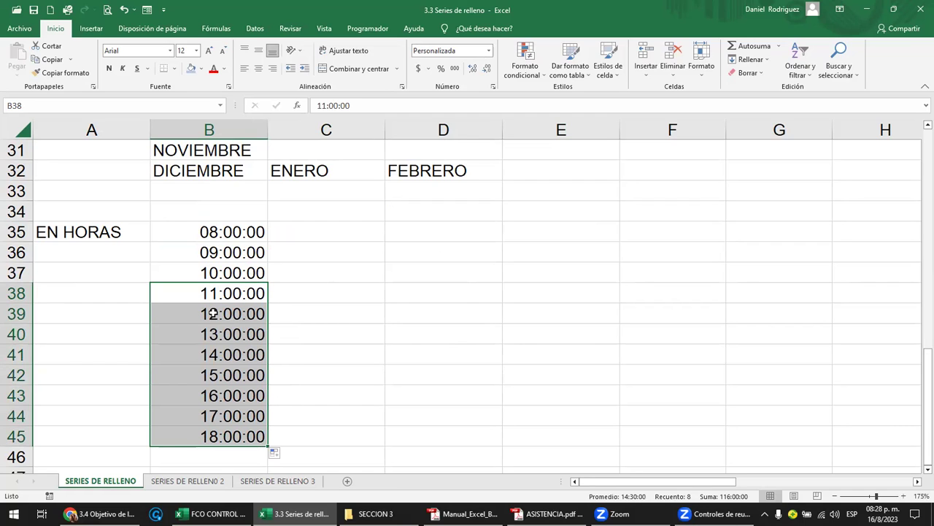
left_click(216, 232)
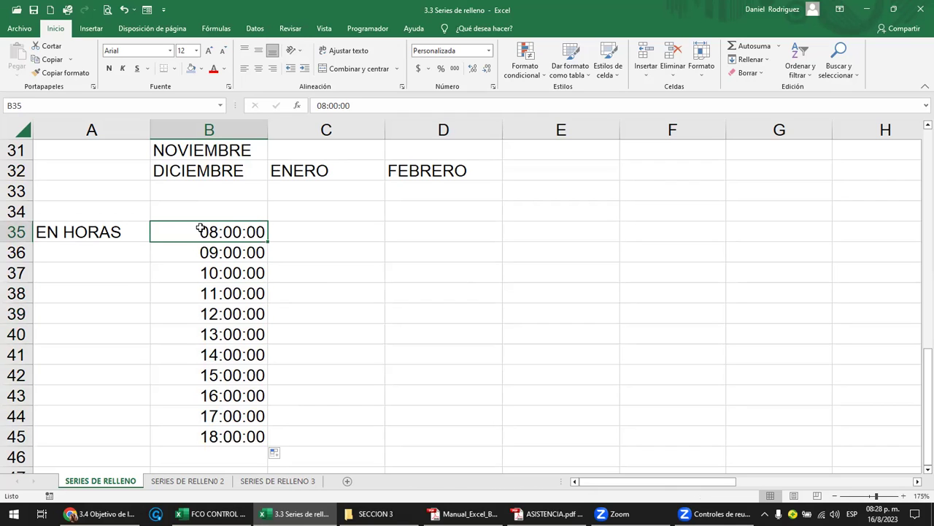
left_click(221, 254)
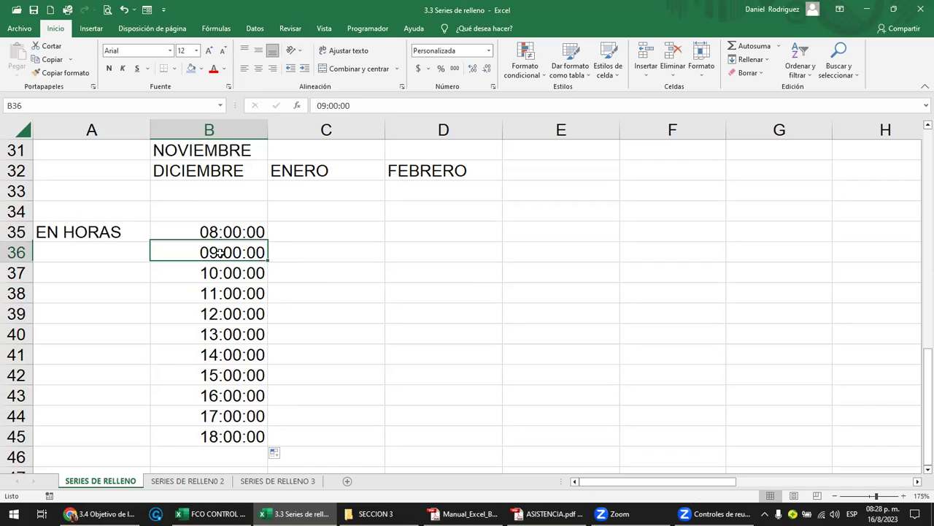
left_click(228, 273)
left_click(239, 293)
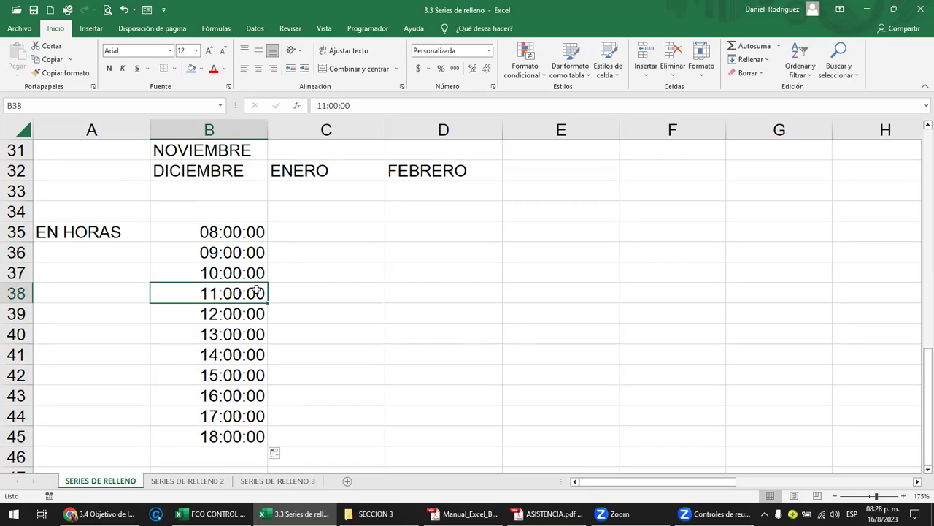
Step: Enter 08:10:00 in C35 and fill the hourly series down to C45
left_click(298, 231)
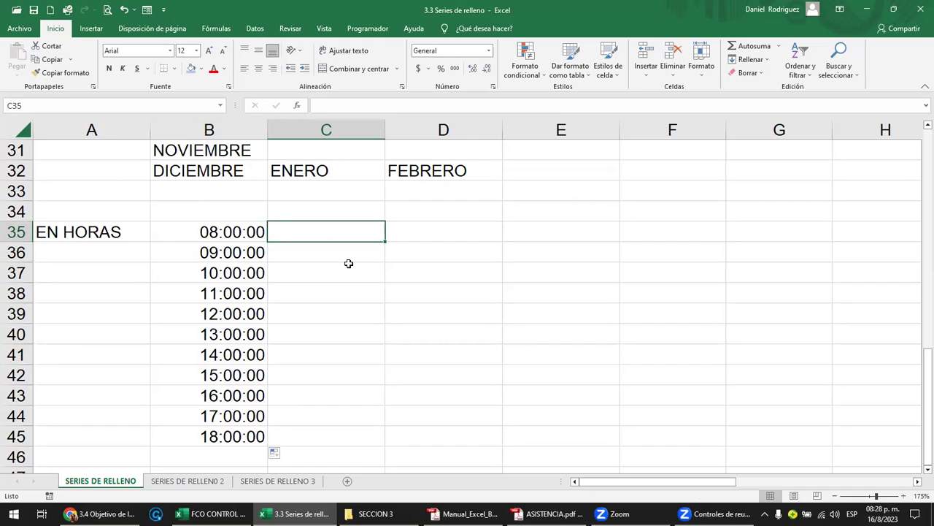
type("08")
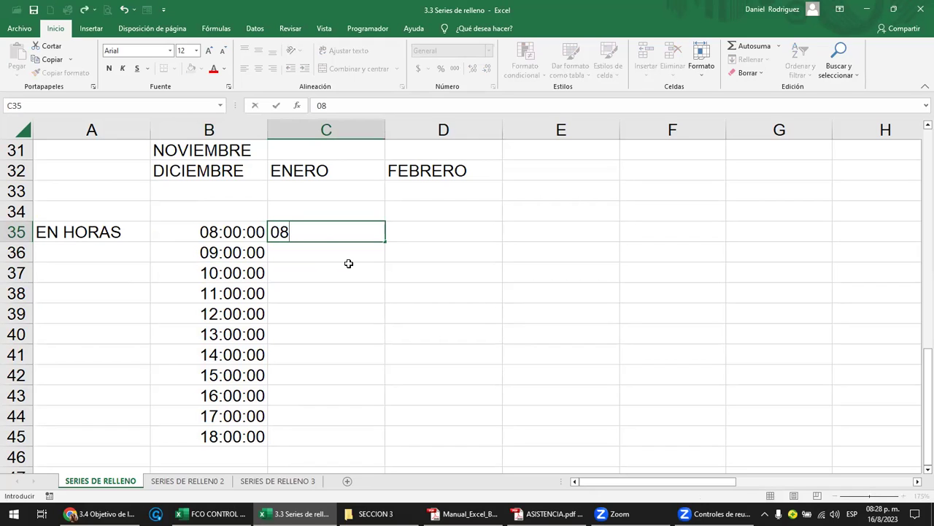
type(":10:00")
key("Return")
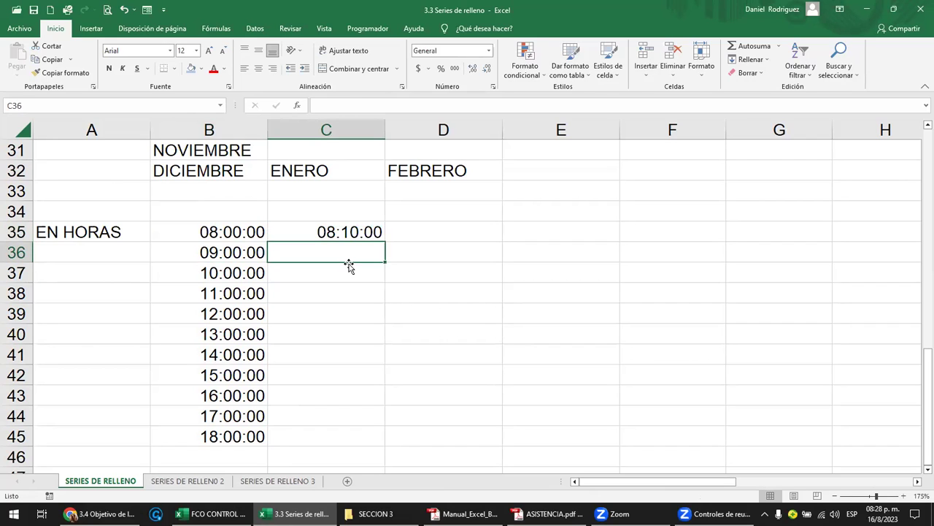
left_click(354, 235)
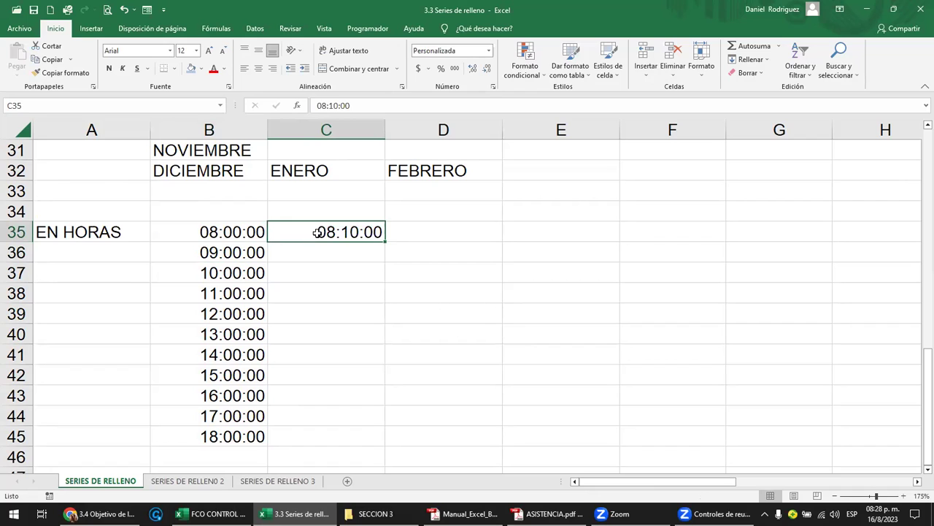
left_click_drag(385, 240, 396, 443)
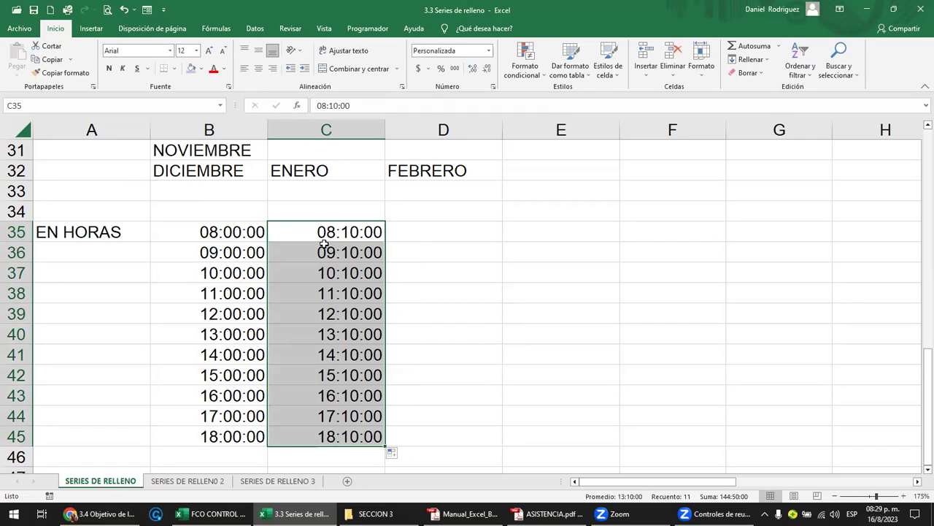
Step: Enter 08:01:00 in D35 and fill the series down to D45
left_click(416, 237)
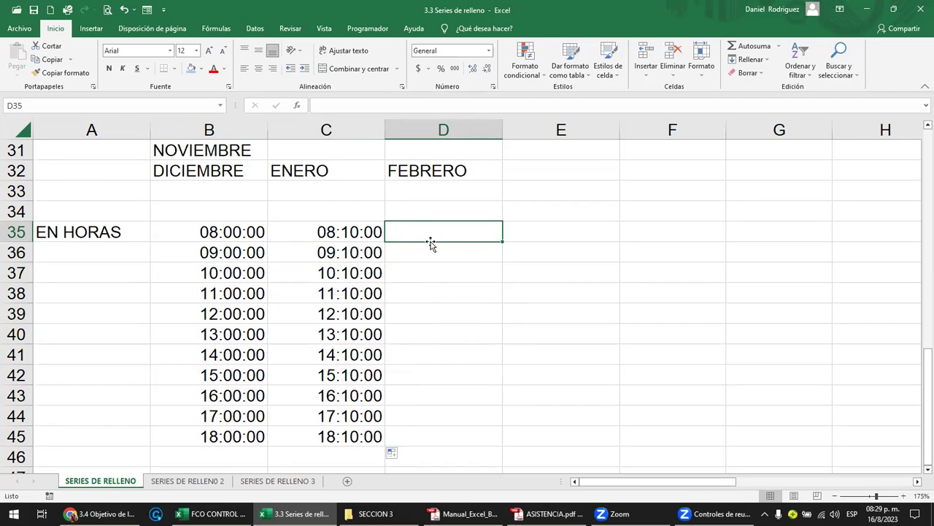
type("08")
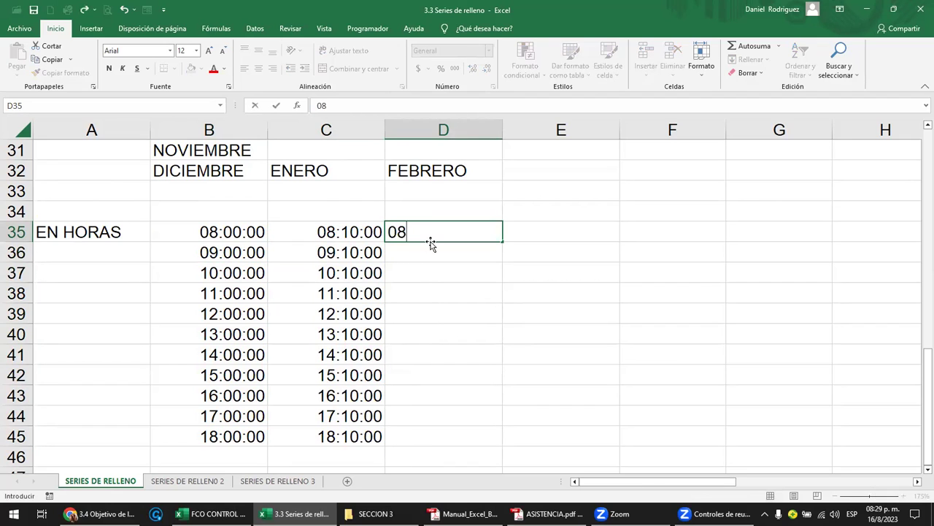
type(":01:00")
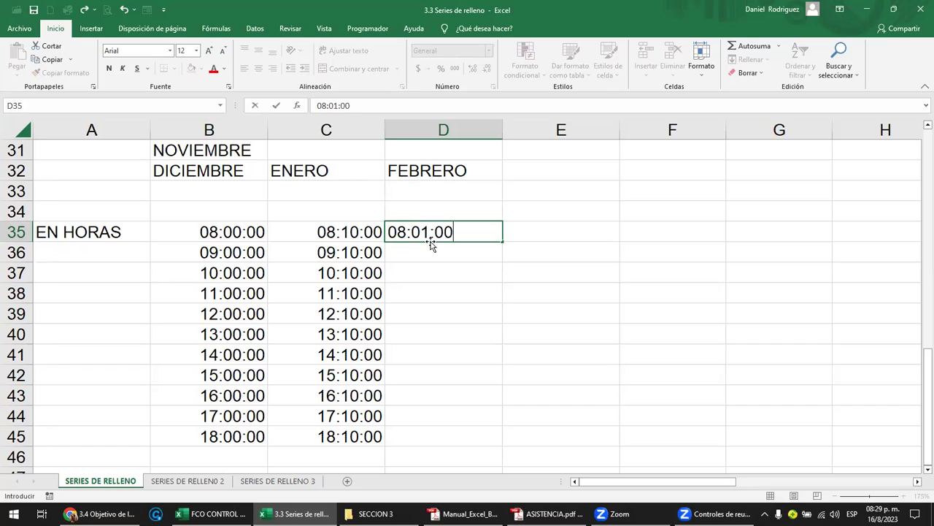
key("Return")
left_click(449, 231)
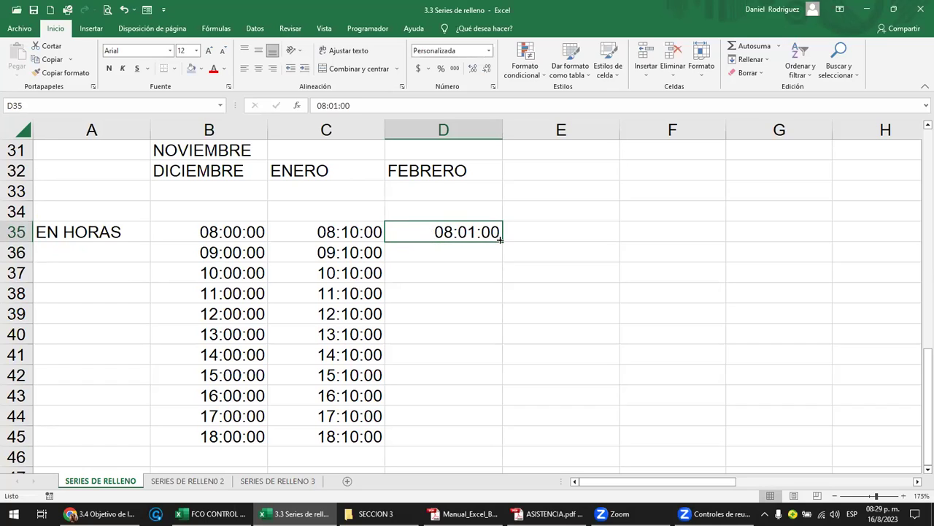
left_click_drag(504, 241, 486, 439)
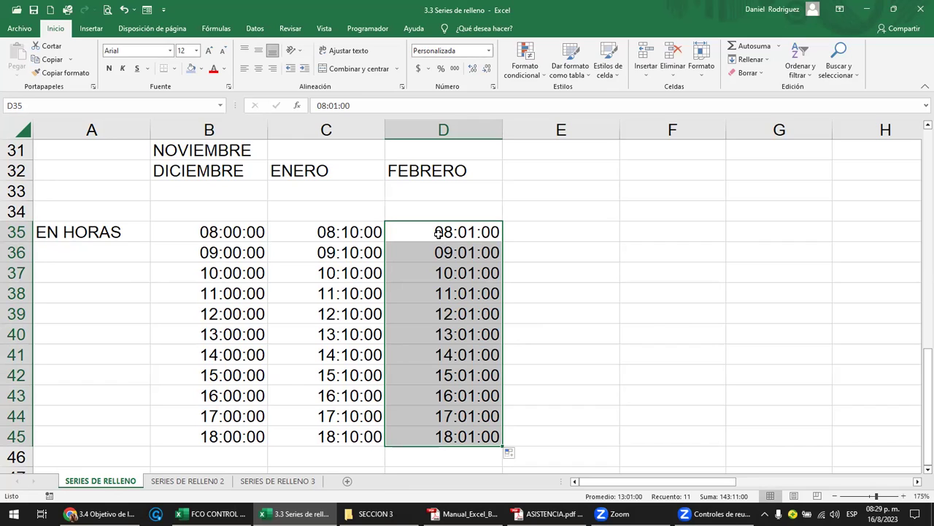
left_click(562, 234)
left_click(487, 232)
key("ctrl+c")
key("Right")
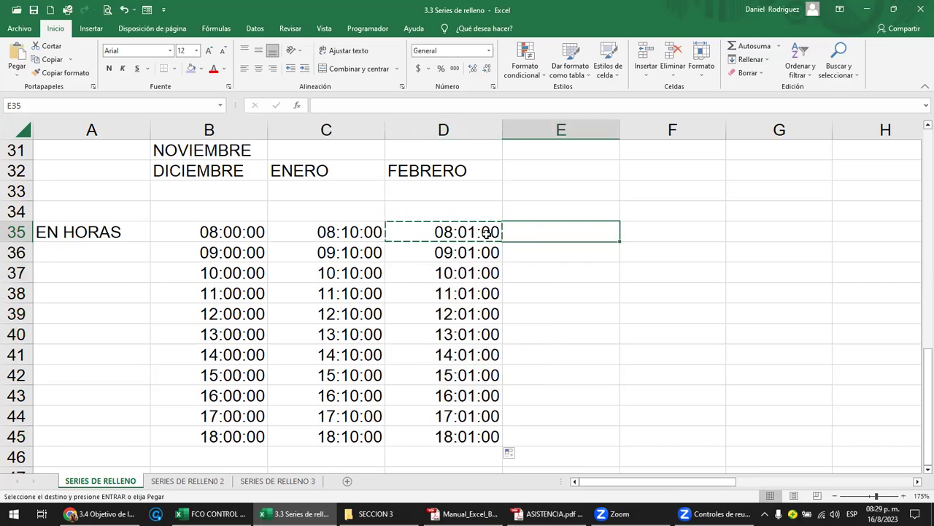
key("F2")
key("Escape")
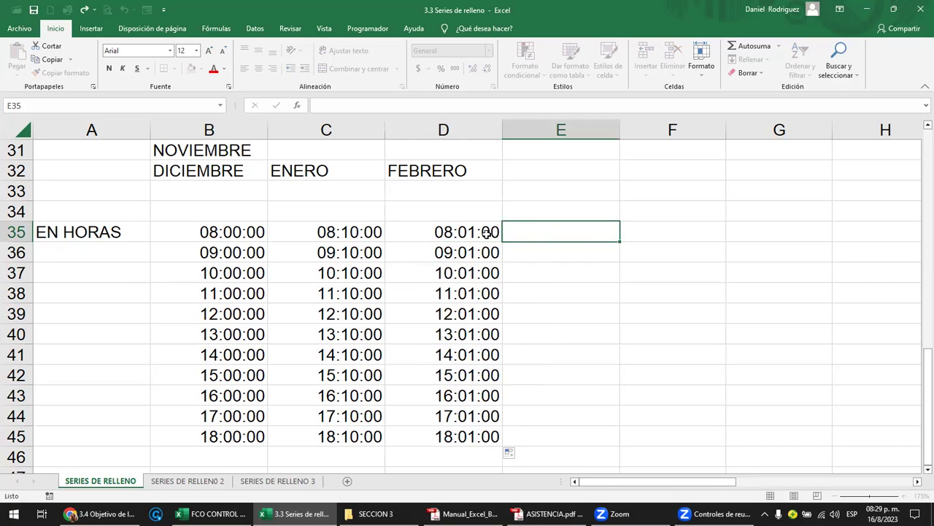
Step: Copy the 08:01:00 time from D35 into E35 and enter 08:02:00 in E36
left_click(487, 232)
key("ctrl+c")
key("Right")
key("Return")
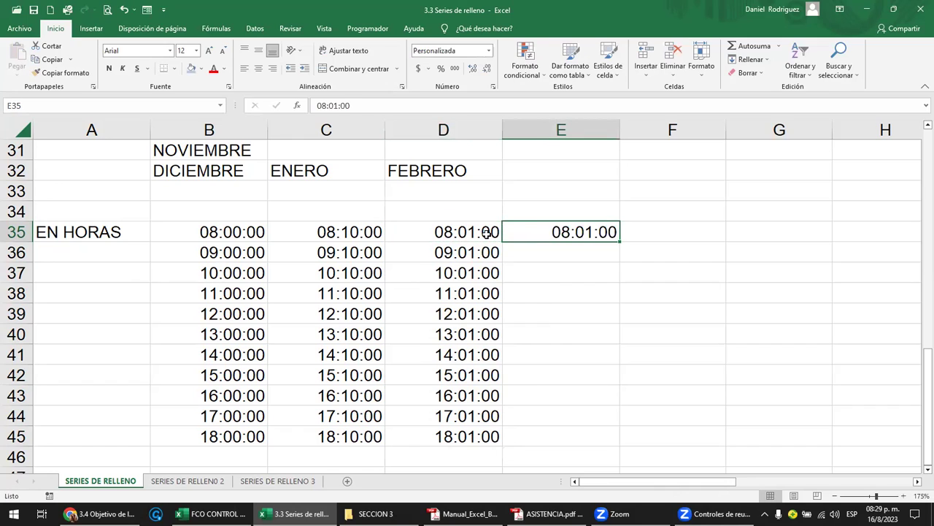
left_click(582, 257)
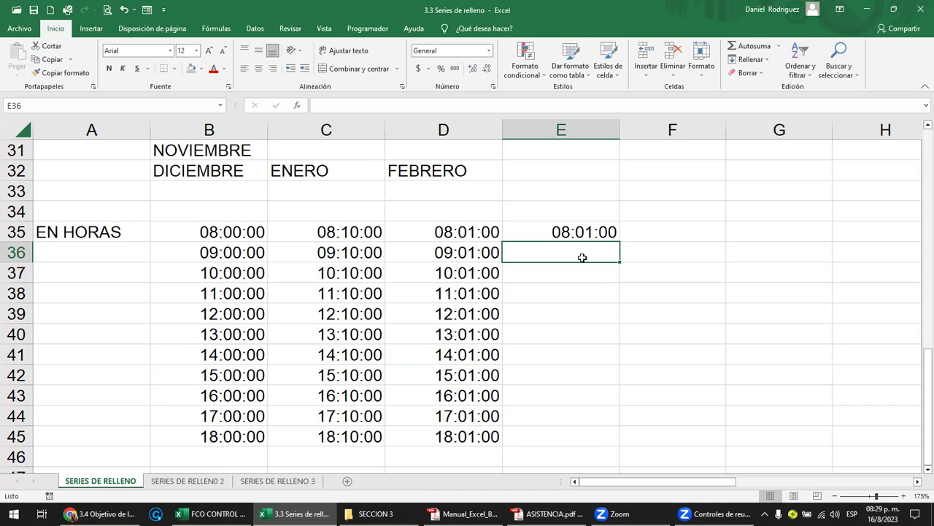
type("0")
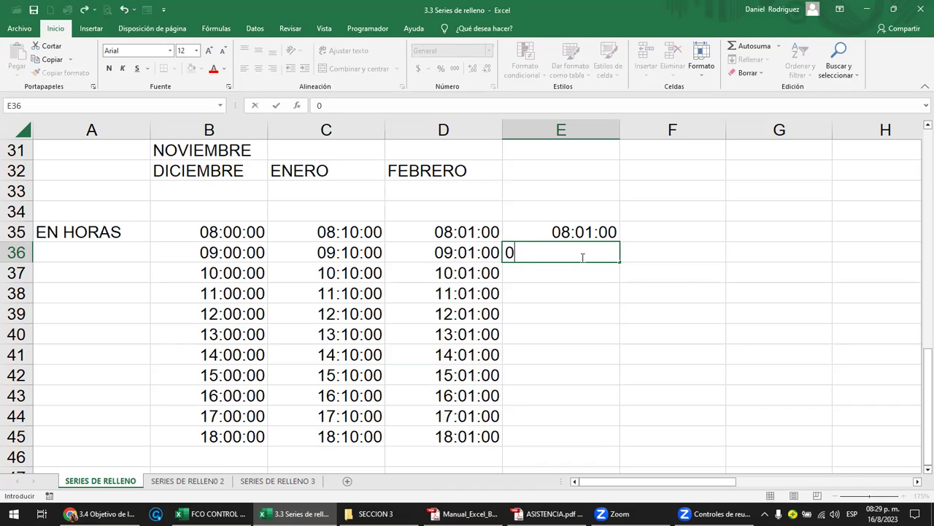
type("8:02:00")
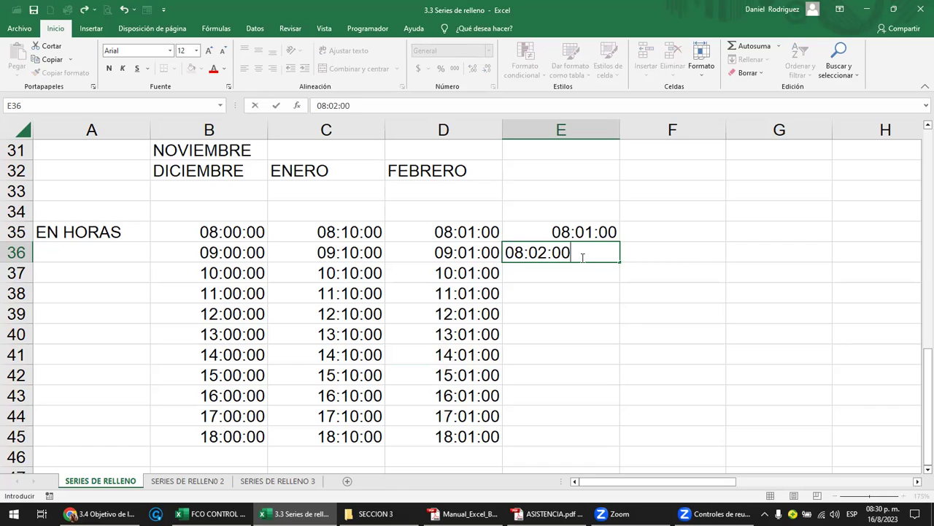
key("Return")
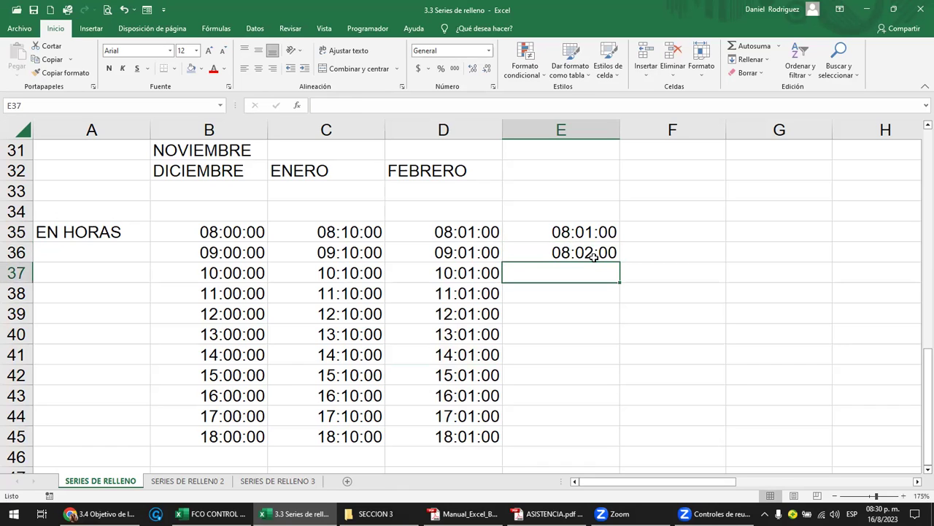
Step: Fill the one-minute series from E35:E36 down to E45
left_click(581, 234)
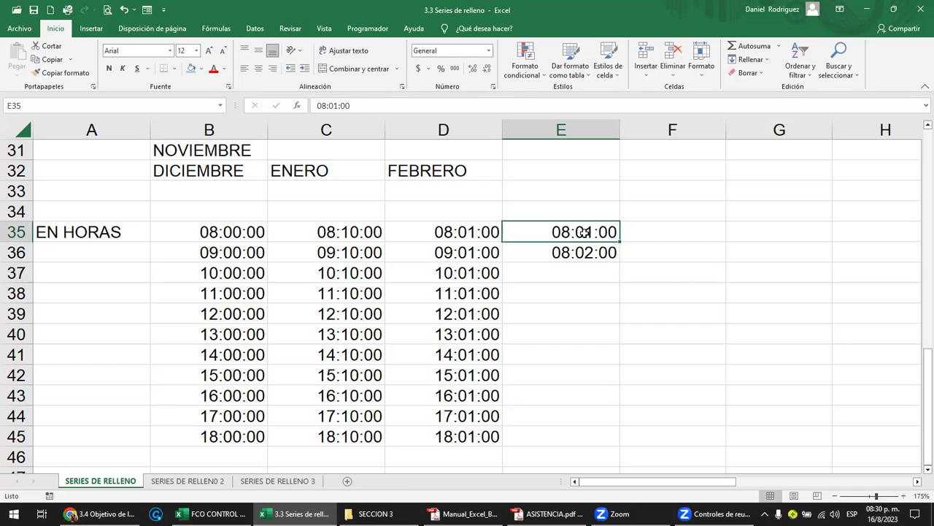
double_click(578, 233)
double_click(579, 232)
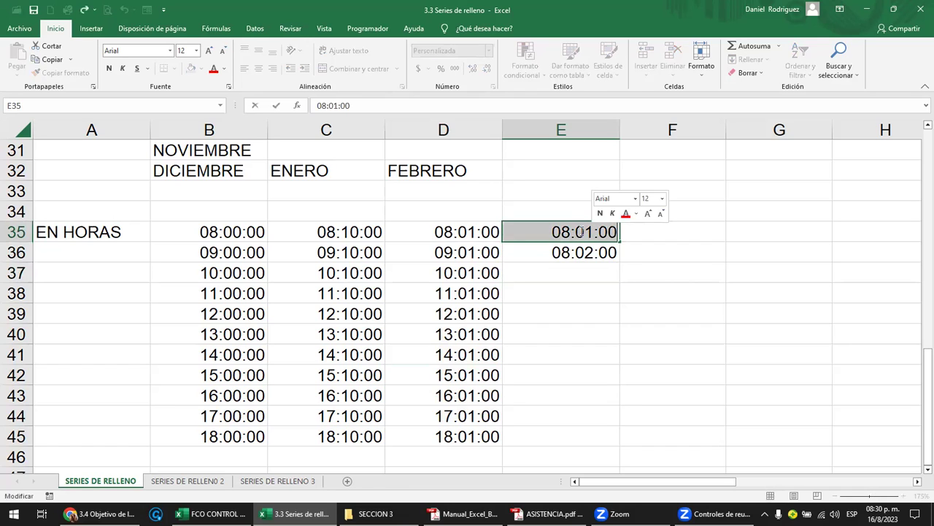
left_click(595, 272)
left_click_drag(582, 234, 606, 436)
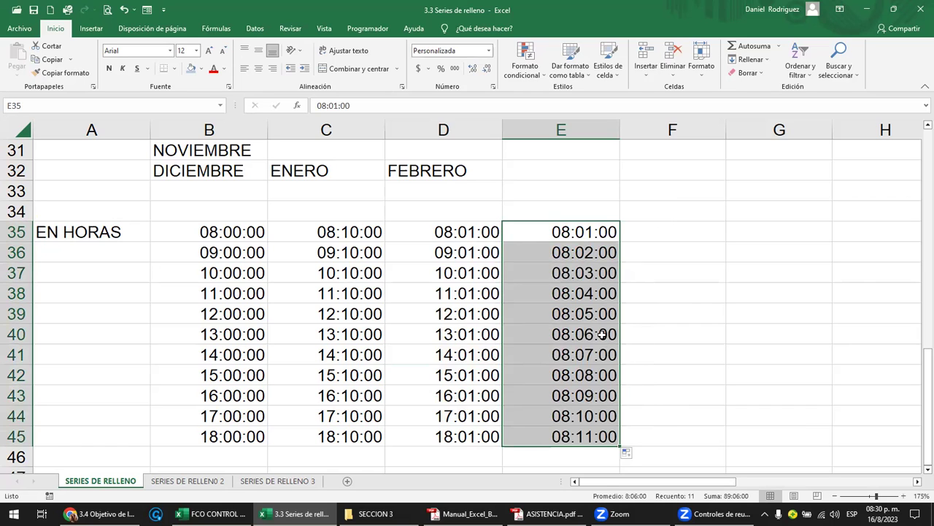
Step: Extend the one-minute series in column E down to E97, past 09:00:00
scroll(600, 333, "down", 2)
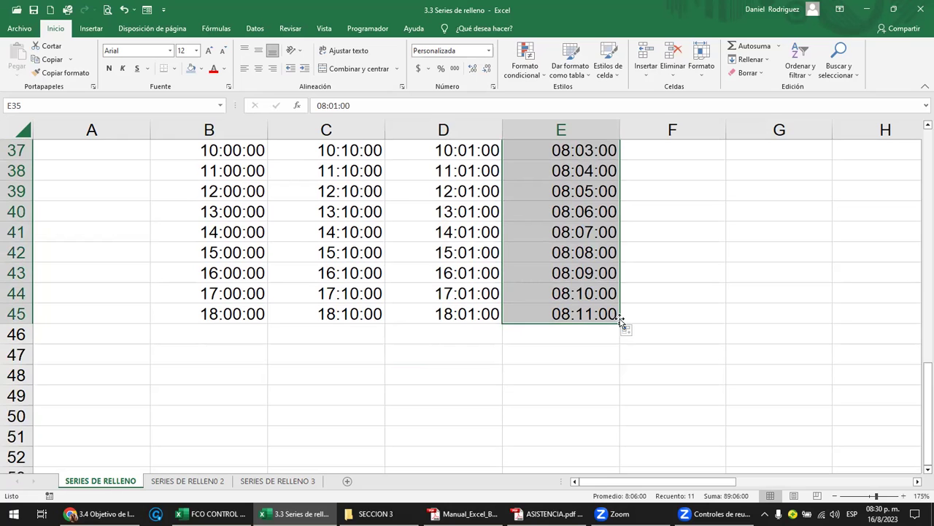
left_click_drag(622, 322, 603, 449)
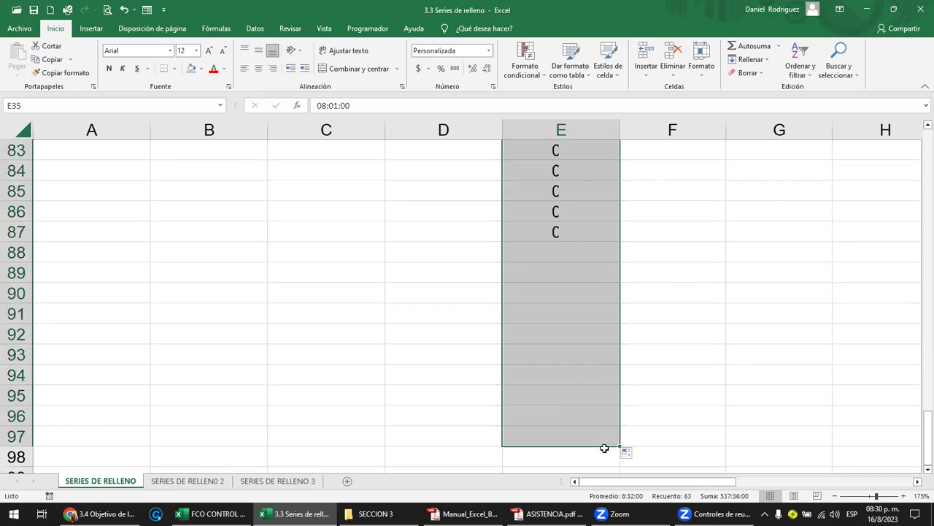
left_click(574, 394)
left_click(575, 374)
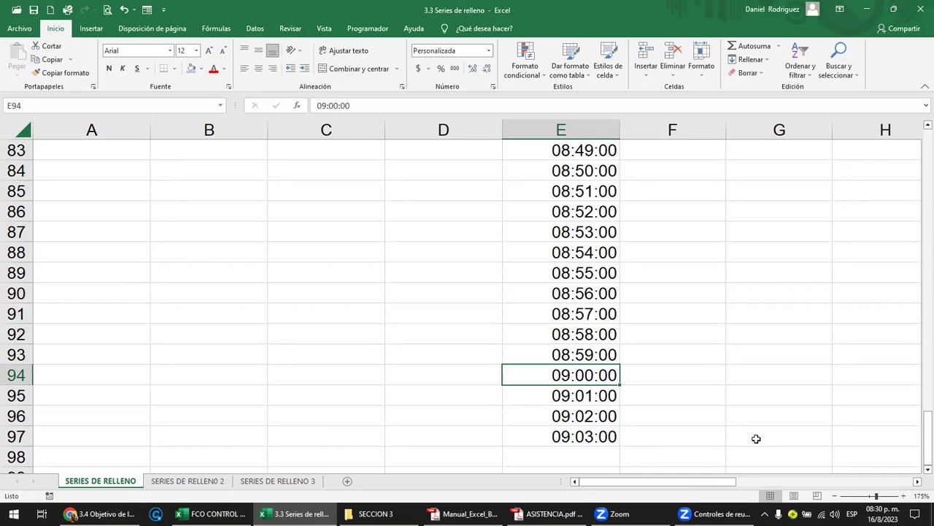
Step: Calculate the minutes in a day in F35 with =24*60 and set the cell to General number format
key("ctrl+Up")
key("Up")
key("Right")
key("Down")
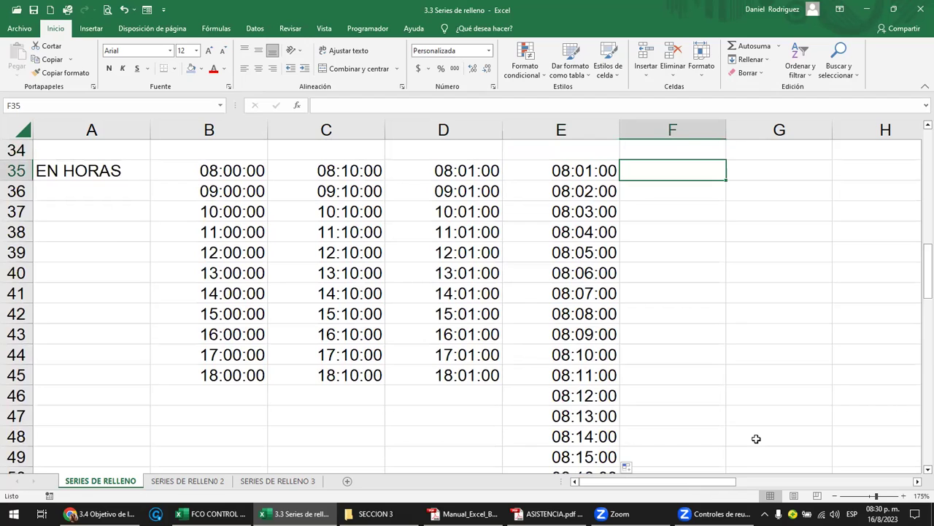
type("=24*")
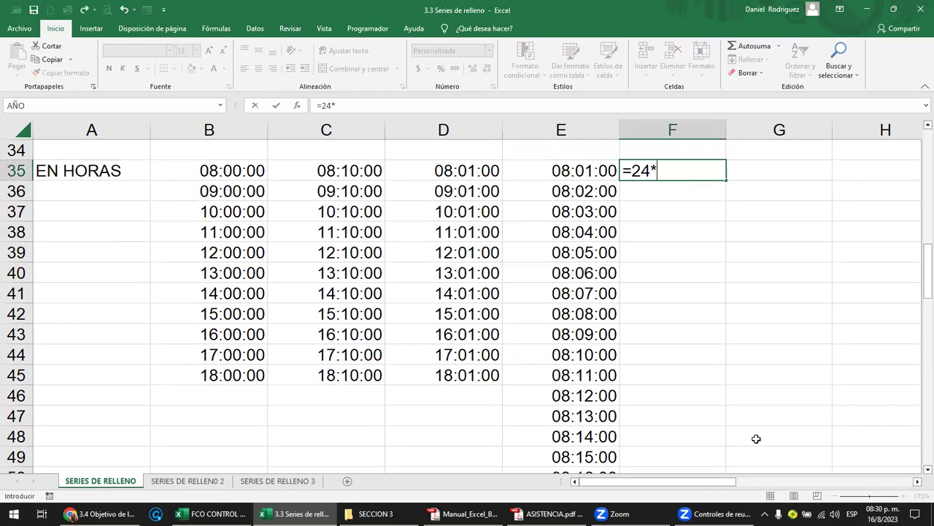
type("60")
key("Return")
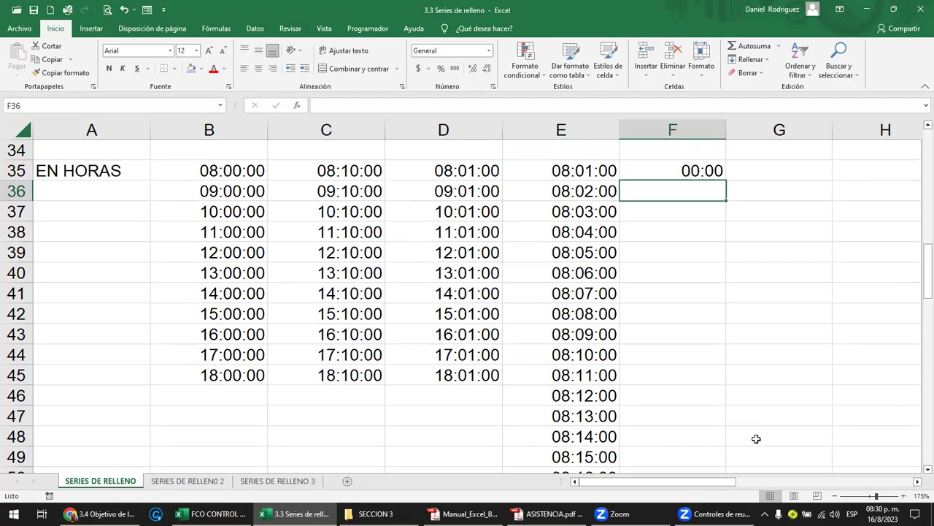
key("Up")
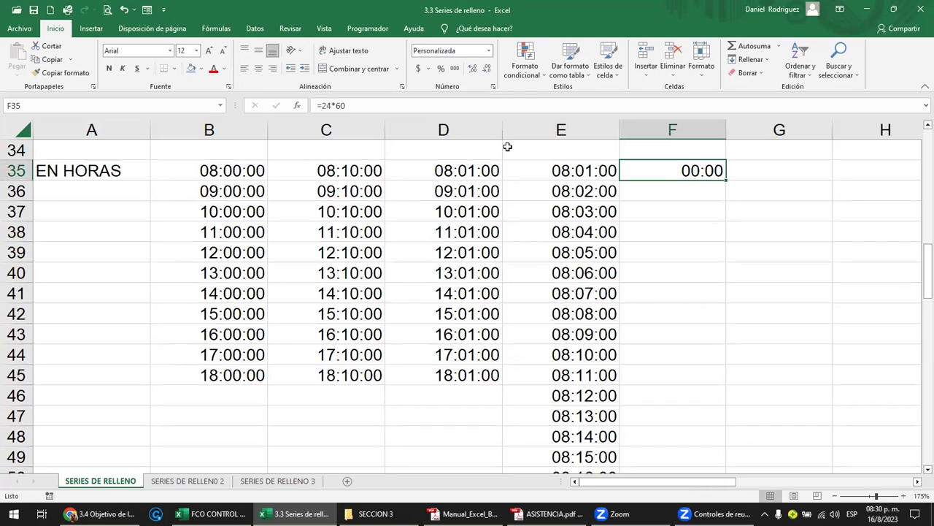
left_click(488, 54)
left_click(447, 68)
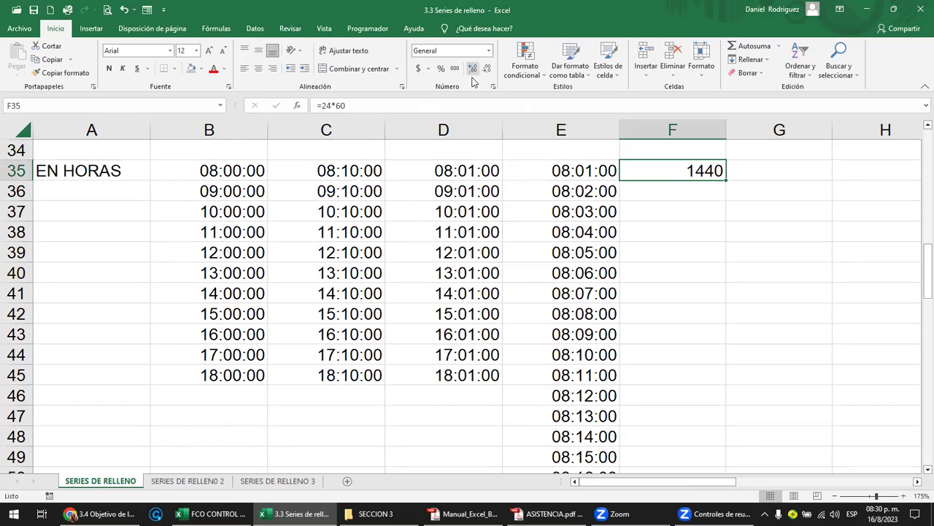
left_click(704, 194)
left_click(686, 168)
left_click(611, 196)
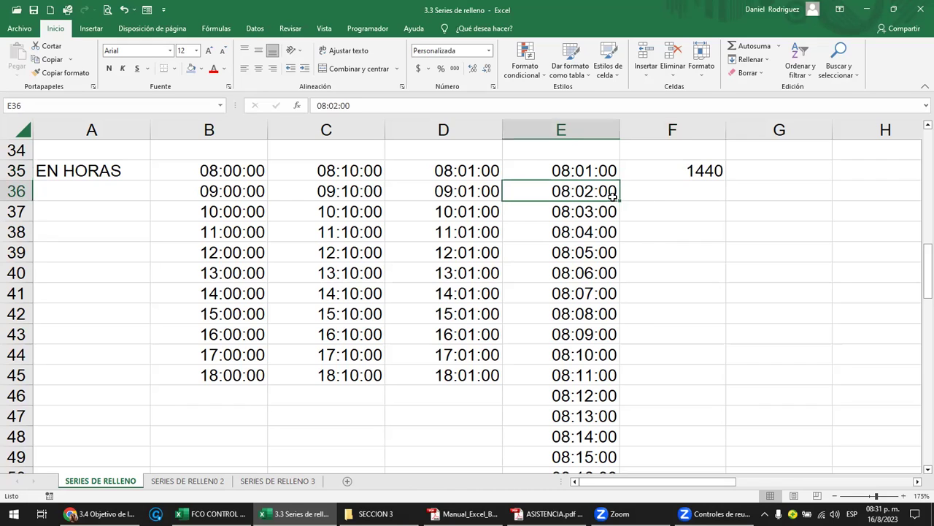
Step: Clear the minutes-per-day calculation from F35
left_click(723, 177)
key("Delete")
key("Left")
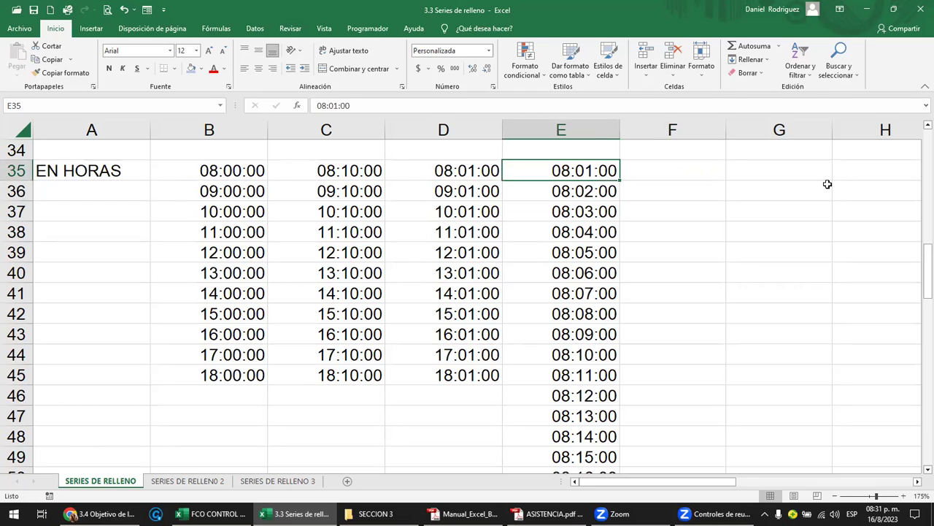
Step: Try filling the single time in E35 across to F35, and clear the filled cell
scroll(724, 202, "up", 1)
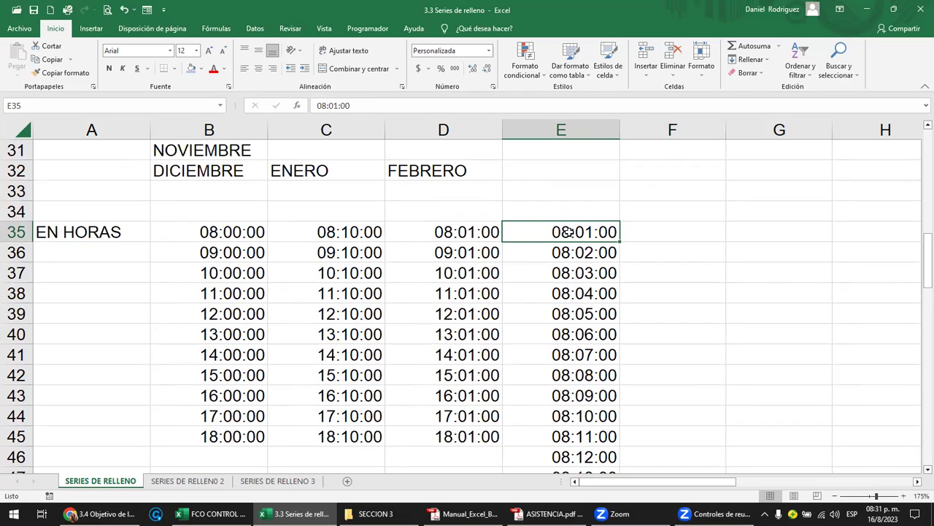
left_click_drag(620, 242, 709, 246)
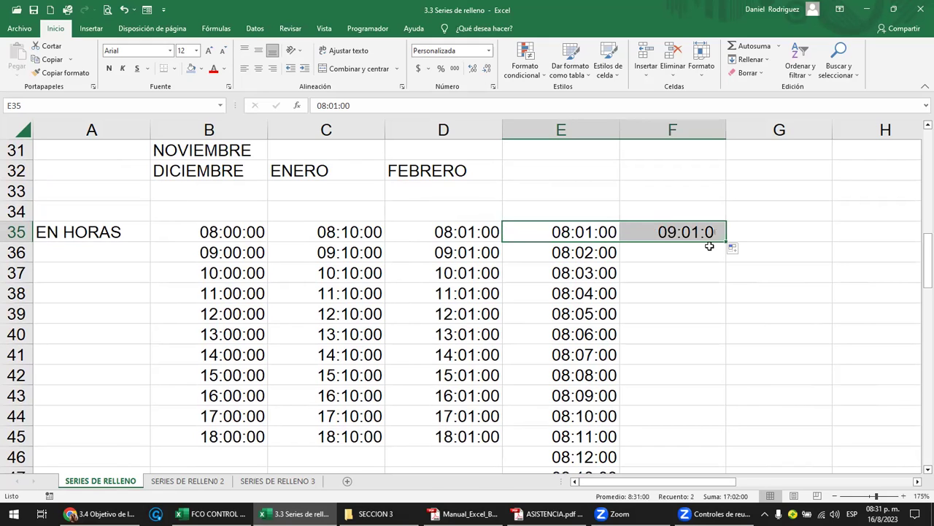
left_click(688, 232)
key("Delete")
Step: Copy 08:02:00 from E36 into F35 and fill the series from E35:F35 across to H35
left_click(595, 252)
key("ctrl+c")
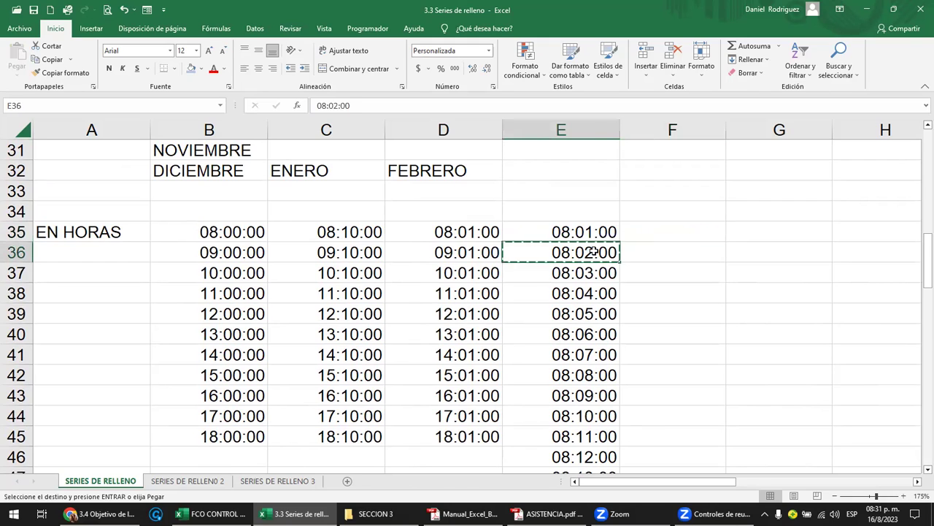
key("Up")
key("Right")
key("ctrl+v")
left_click_drag(596, 240, 901, 234)
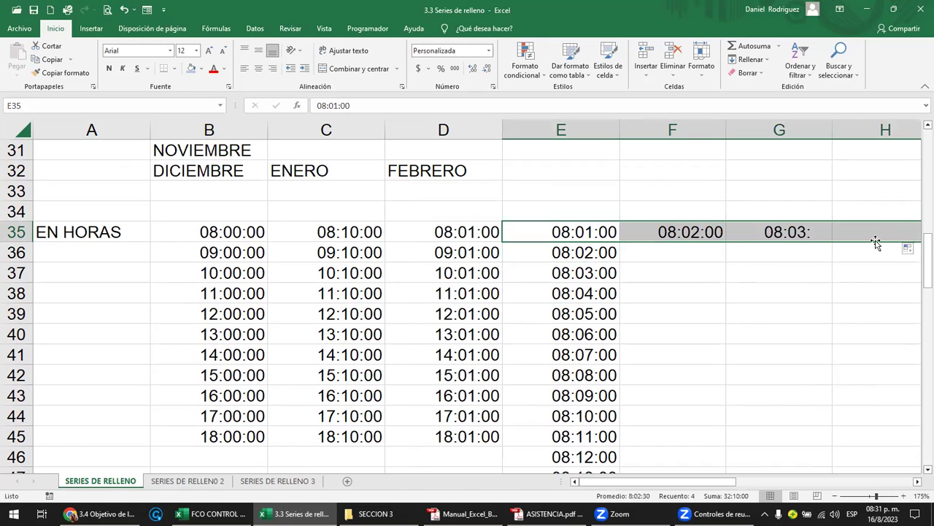
Step: Change the starting times in column E to 08:00:00 in E35 and 08:01:00 in E36
left_click(568, 231)
left_click_drag(568, 231, 584, 334)
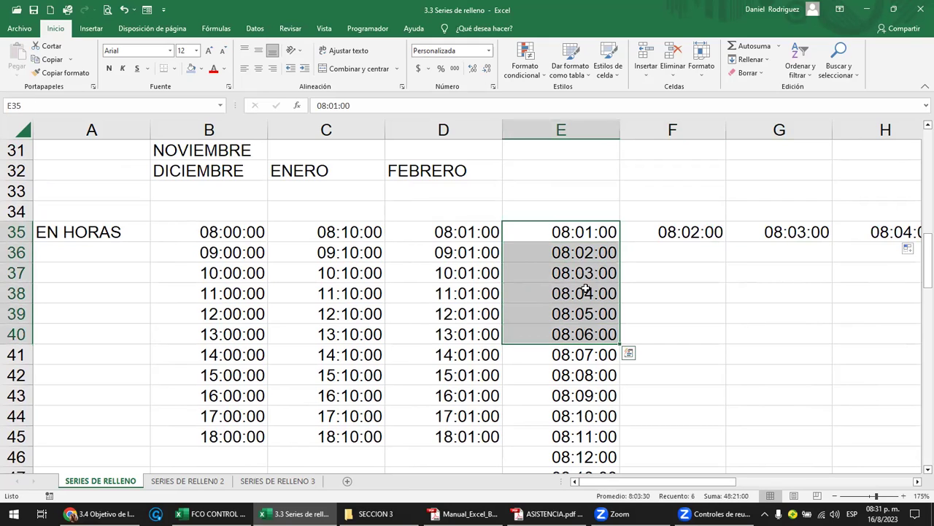
left_click(579, 232)
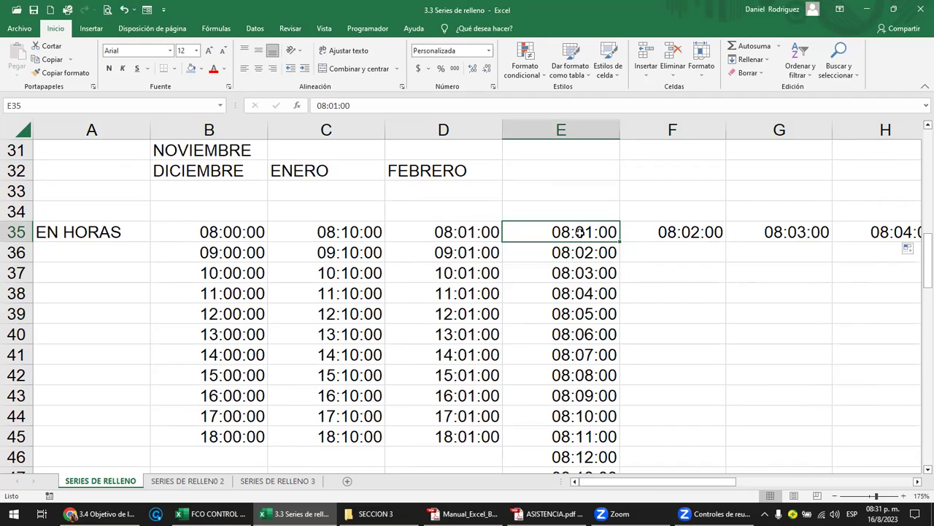
double_click(585, 232)
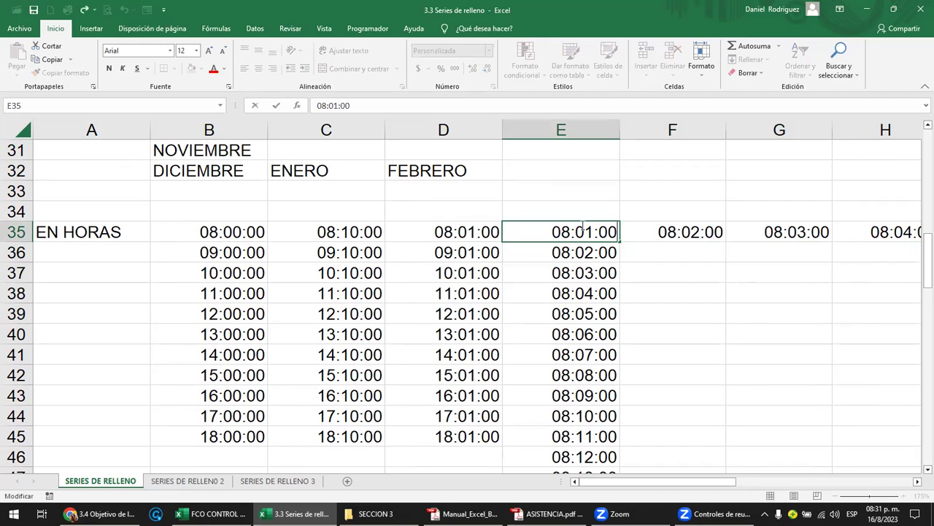
type("0")
key("Delete")
key("Return")
key("Left")
key("Left")
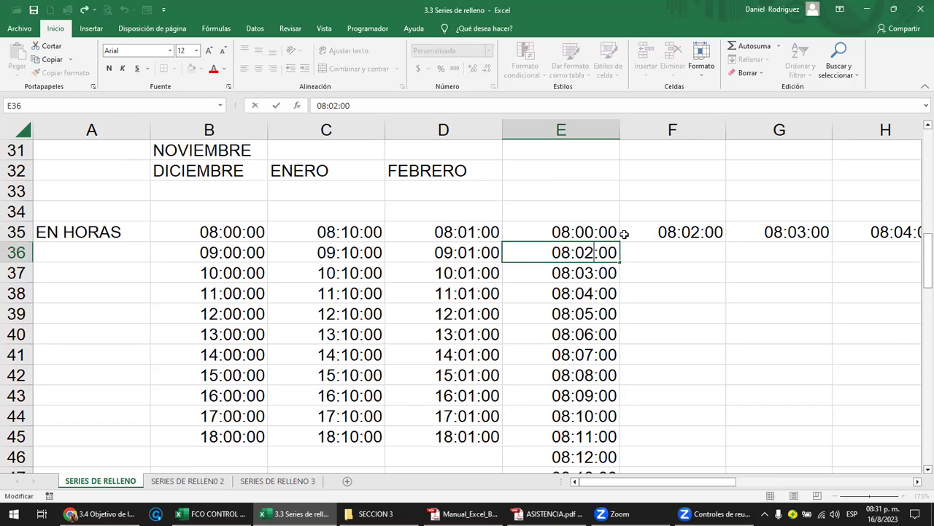
type("1")
key("Delete")
key("Return")
Step: Refill the one-minute series from E35:E36 down to E45 and review its first times
left_click_drag(601, 237, 620, 448)
left_click(578, 232)
left_click(583, 249)
left_click(587, 267)
left_click(595, 295)
left_click(591, 233)
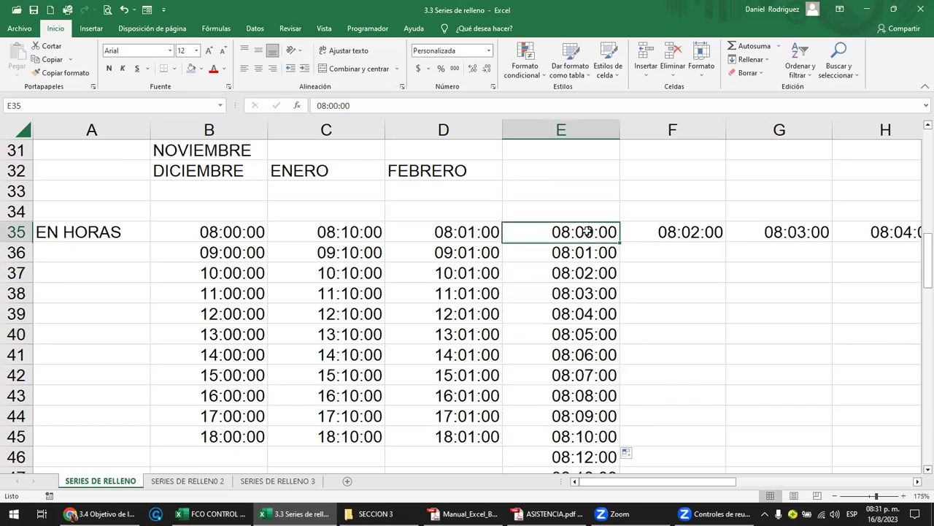
Step: Copy the 08:01:00 time from E36 into F35
left_click(656, 232)
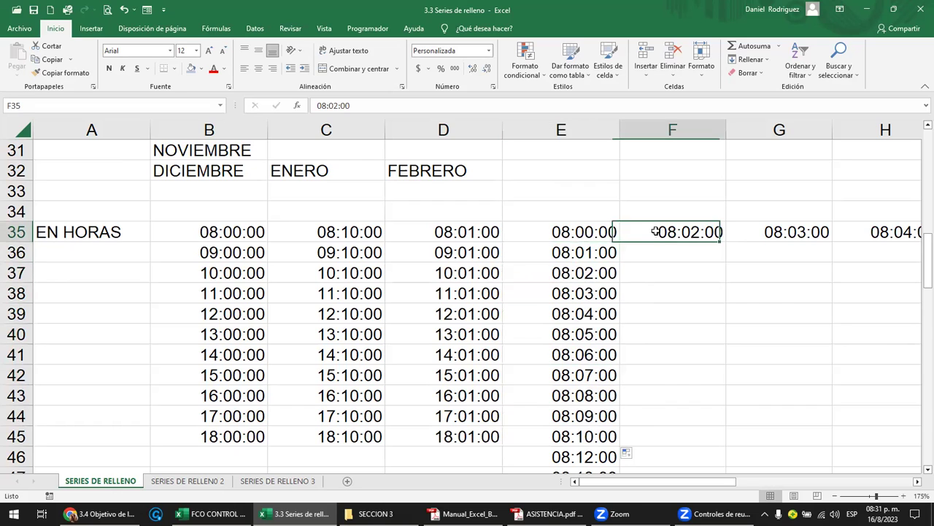
key("Return")
key("Left")
key("ctrl+c")
left_click(672, 232)
key("Return")
left_click(593, 226)
left_click(674, 232)
Step: Fill the one-minute series from E35:F35 across row 35 to H35
left_click_drag(608, 234, 659, 233)
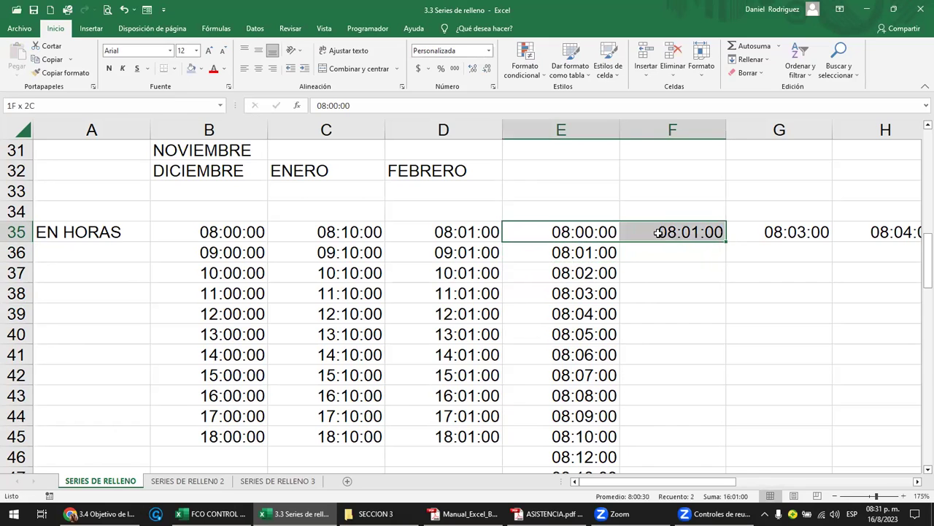
left_click_drag(728, 242, 905, 233)
left_click(822, 255)
key("Right")
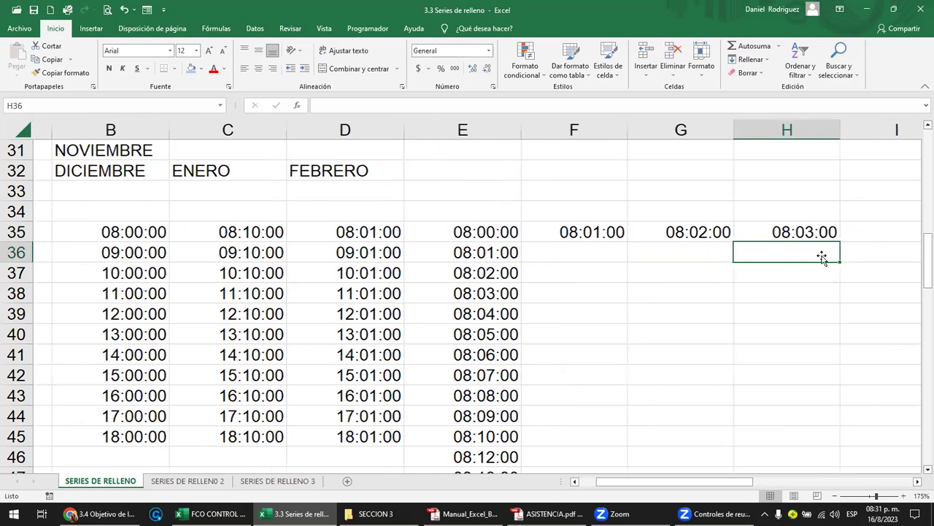
left_click(443, 233)
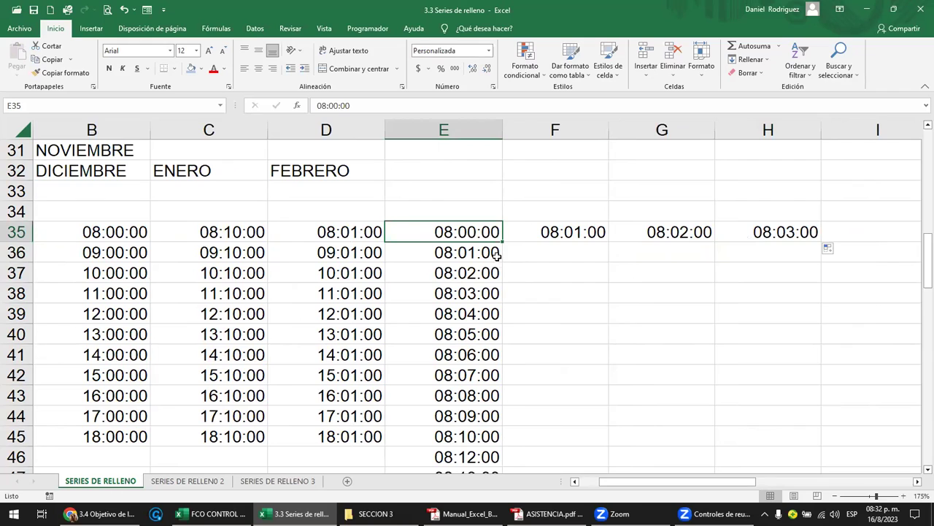
left_click(462, 252)
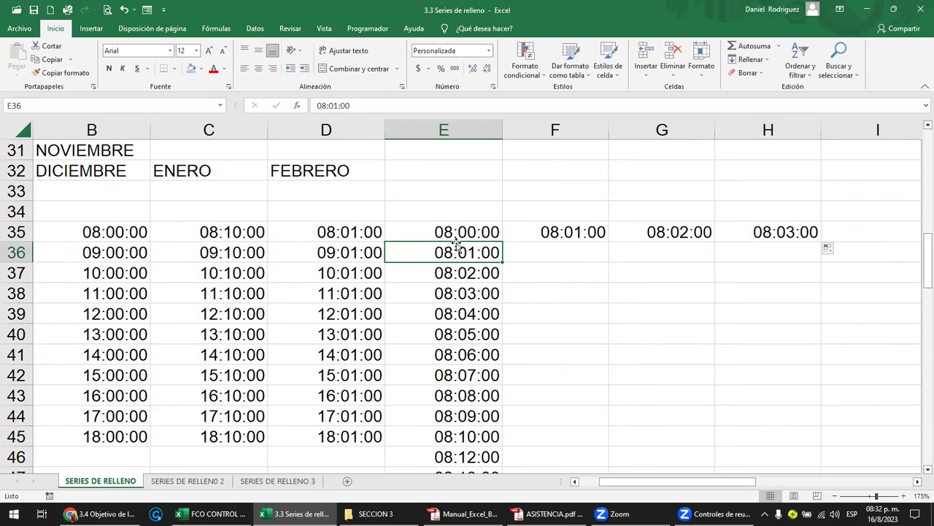
left_click(563, 271)
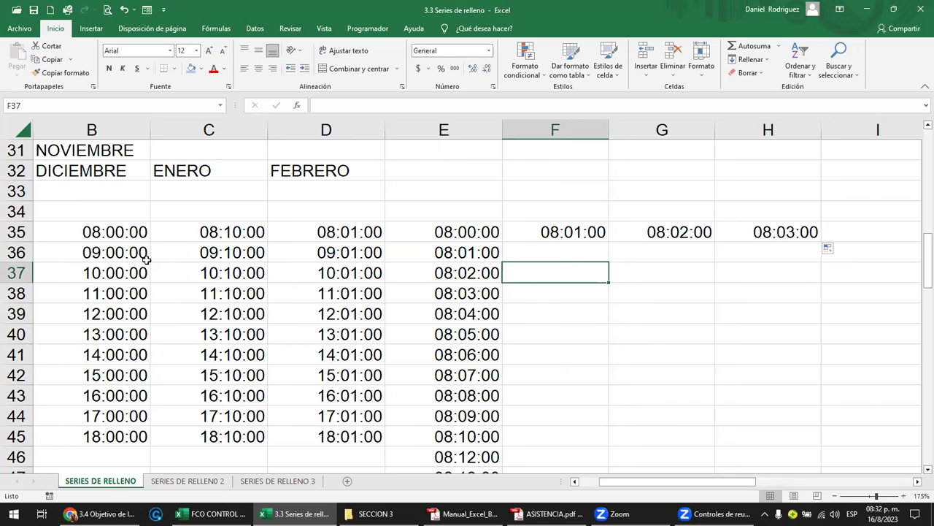
Step: Enter the time 8 AM in I35
key("Right")
key("Right")
key("Right")
key("Right")
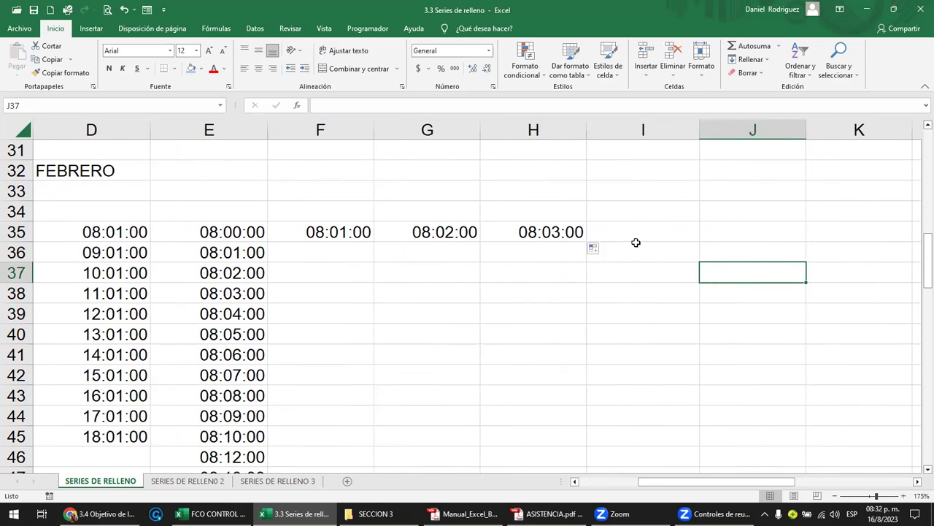
left_click(662, 243)
type("8")
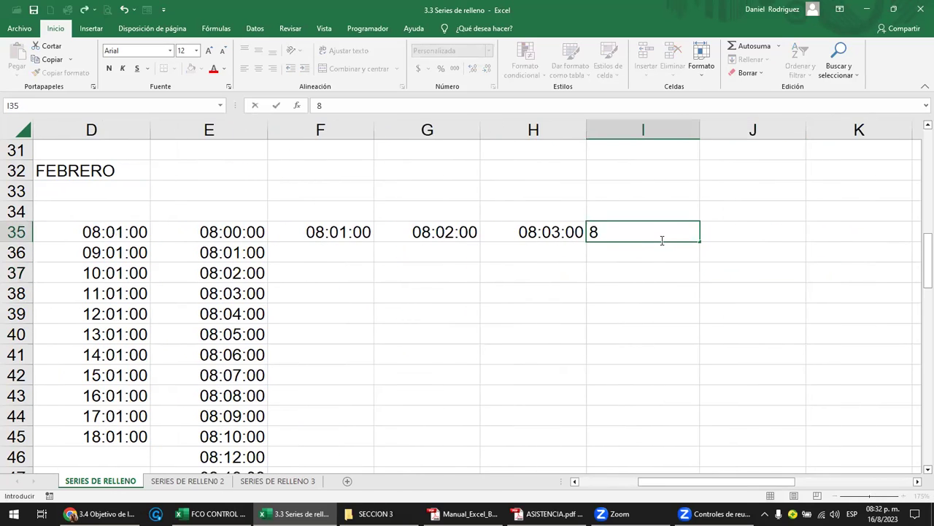
type(" AM")
key("Return")
left_click(661, 240)
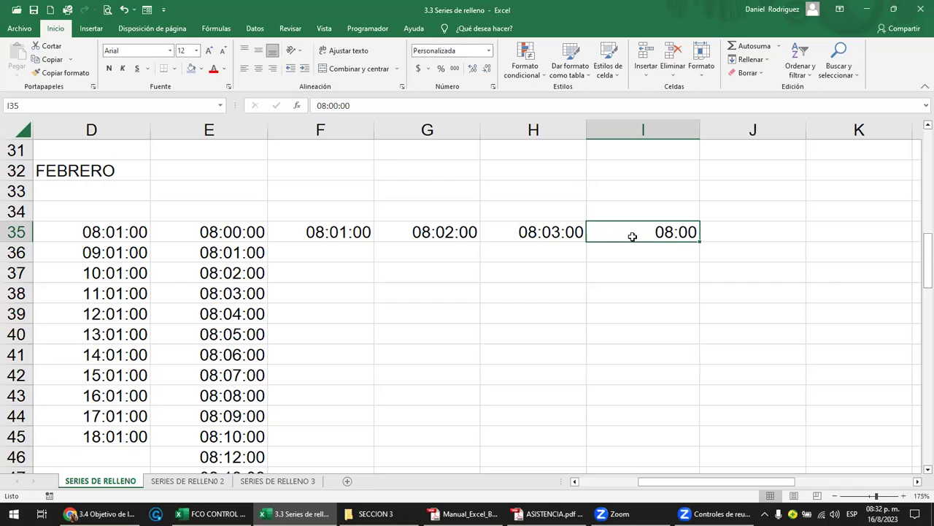
Step: Enter 10 AM in I35 and inspect the cell's stored time value
type("1")
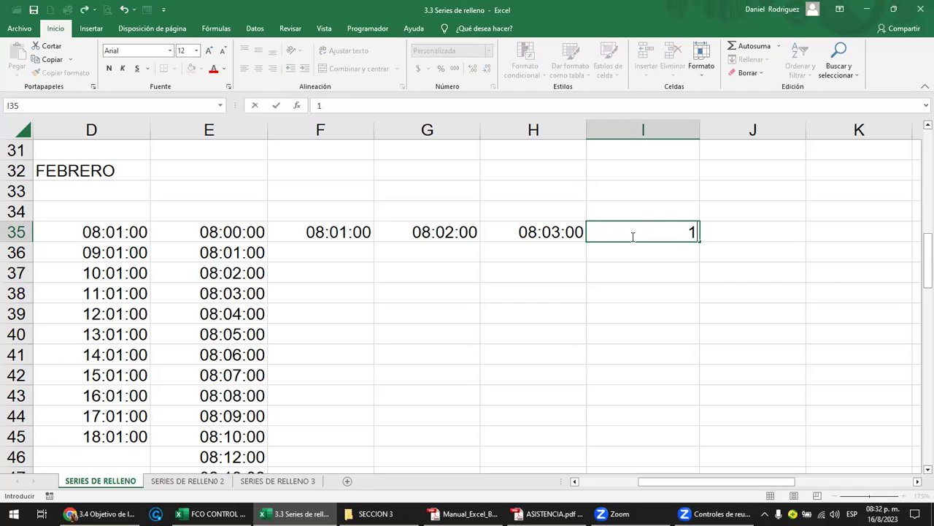
type("0 AM")
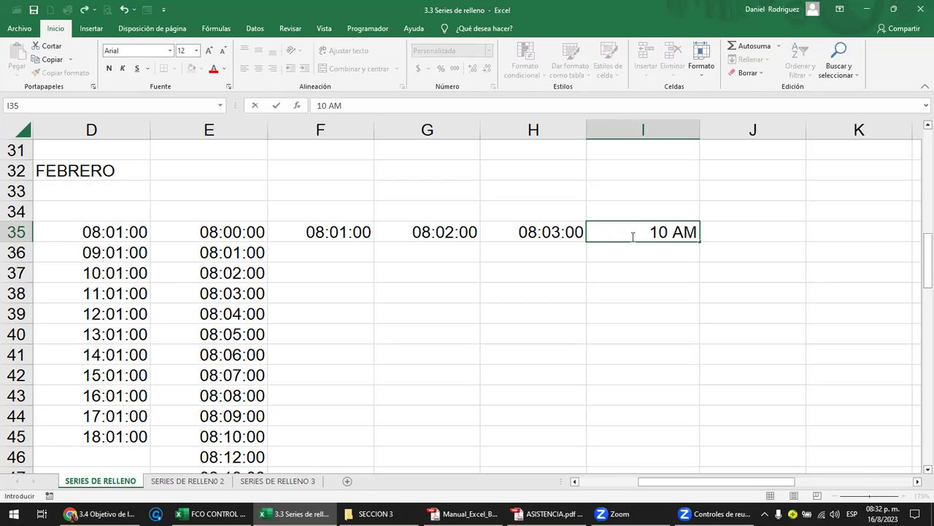
key("Return")
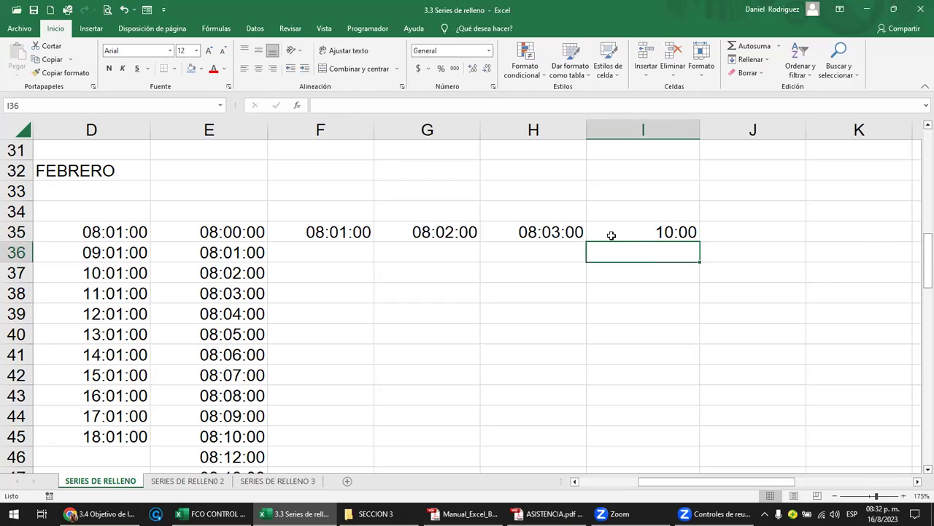
left_click(650, 232)
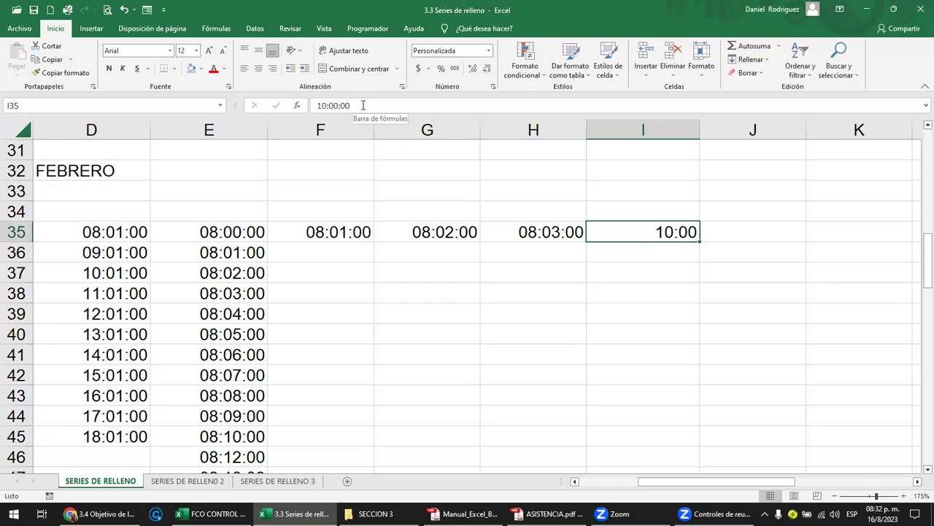
left_click_drag(365, 105, 299, 105)
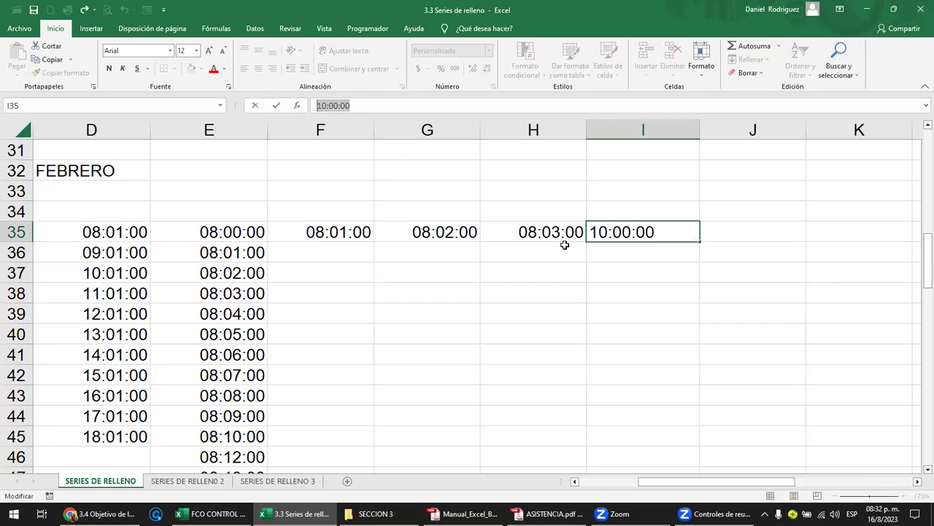
key("Escape")
left_click(638, 258)
left_click(653, 231)
Step: Enter 2 PM in I36, check its stored value and select the two times in I35:I36
left_click(656, 259)
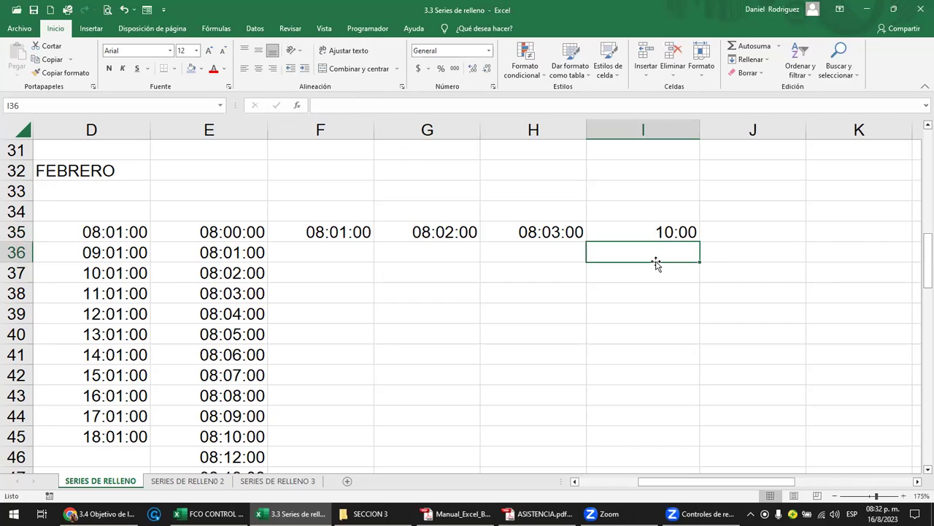
type("2 PM")
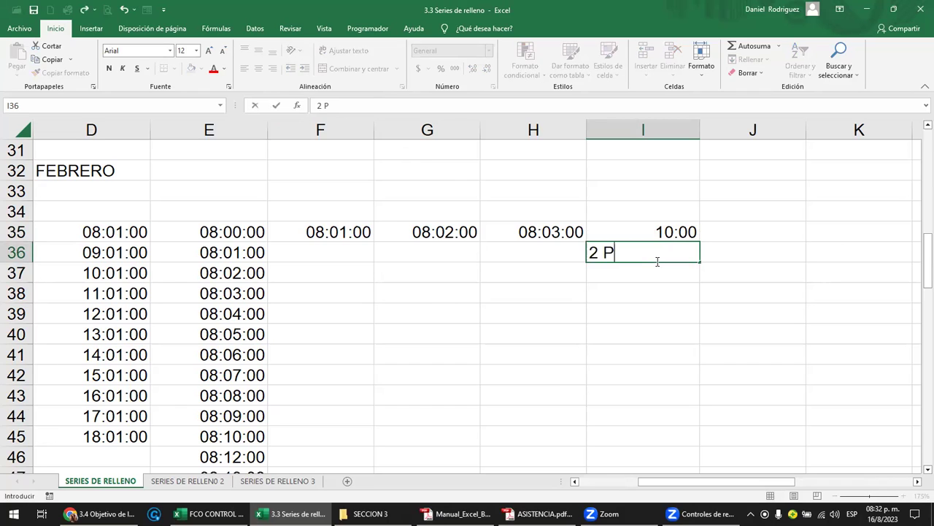
key("Return")
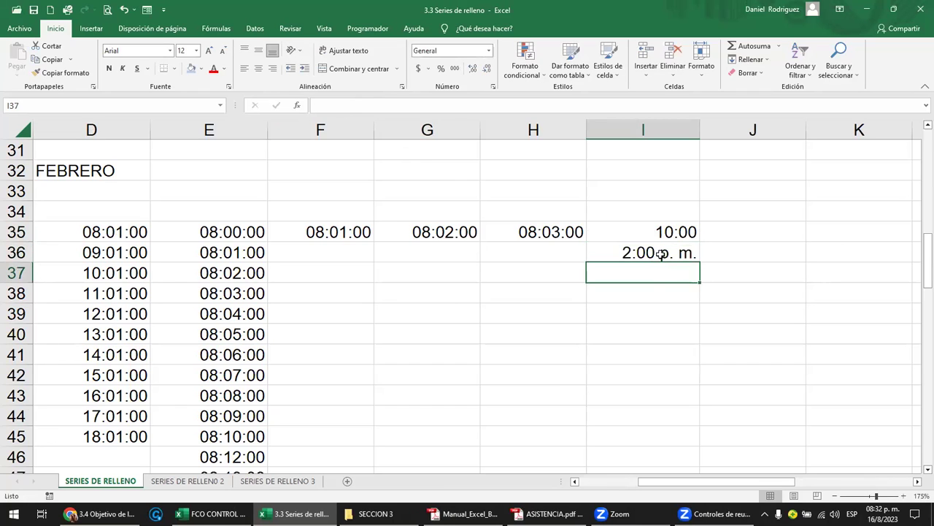
left_click(663, 255)
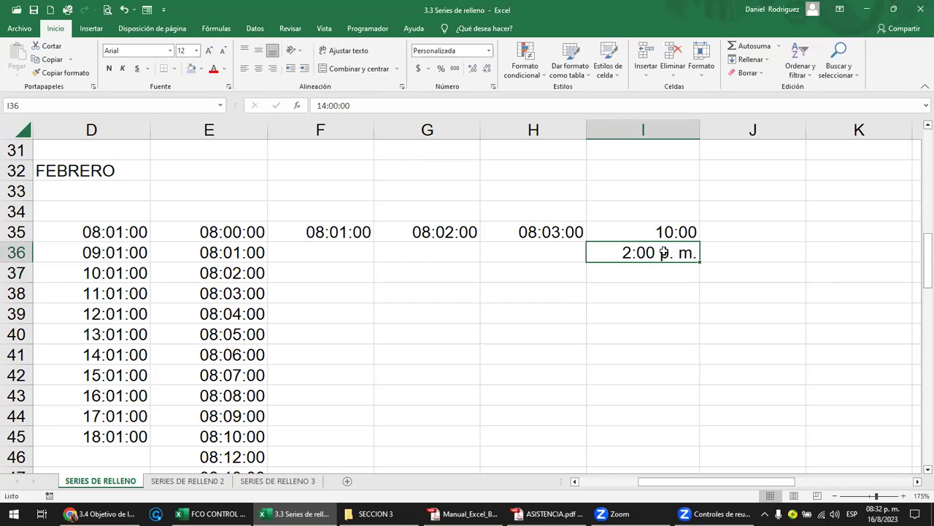
left_click(669, 290)
left_click_drag(658, 232, 663, 250)
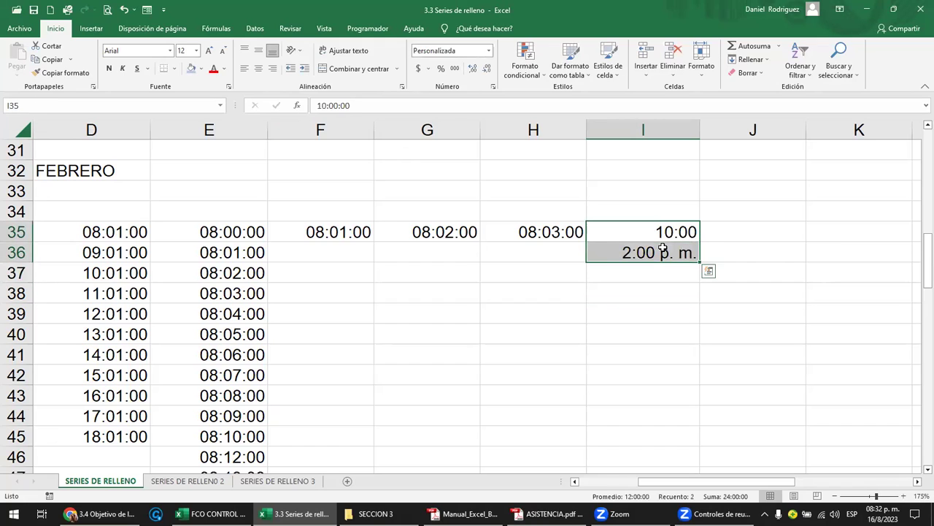
Step: Clear the times in I35:I36 and enter 14:00 in I35, leaving J35 empty
key("Delete")
left_click(538, 241)
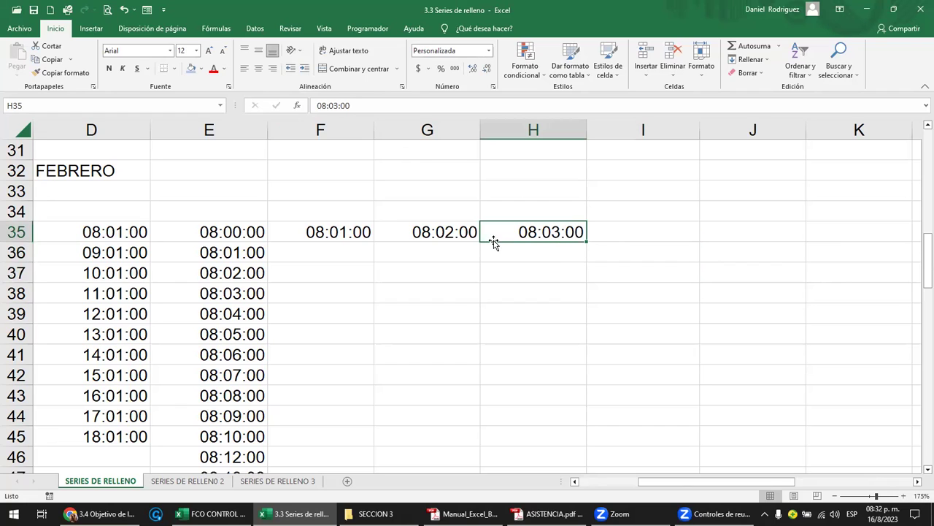
left_click(630, 236)
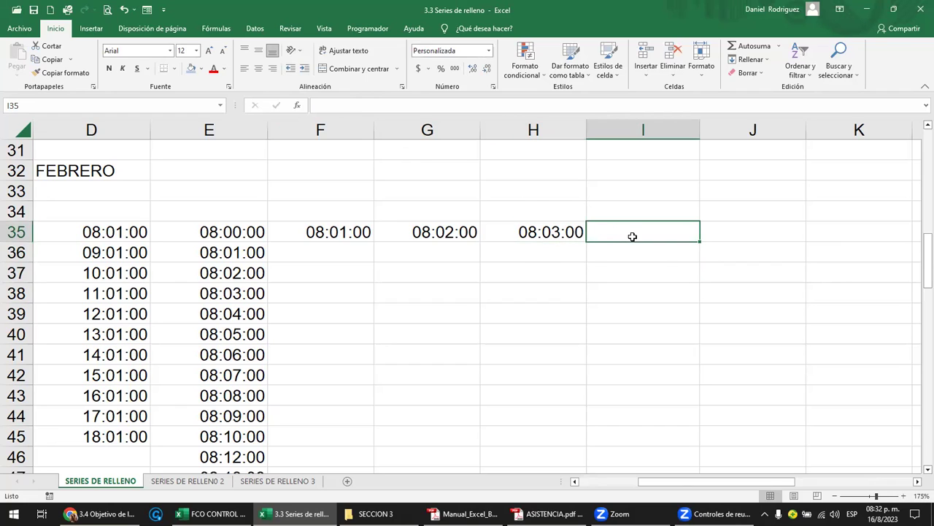
type("14:00")
key("Tab")
type("0")
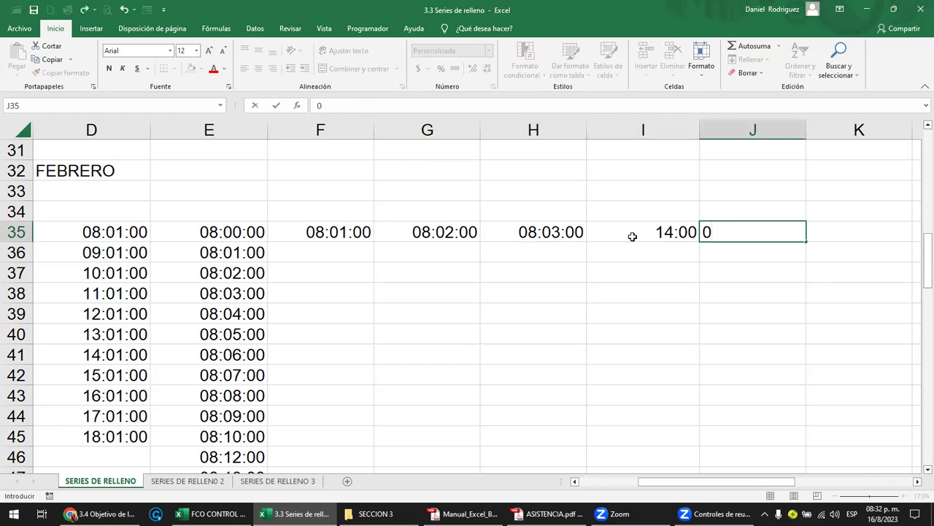
left_click(632, 235)
key("Right")
key("Delete")
left_click(632, 235)
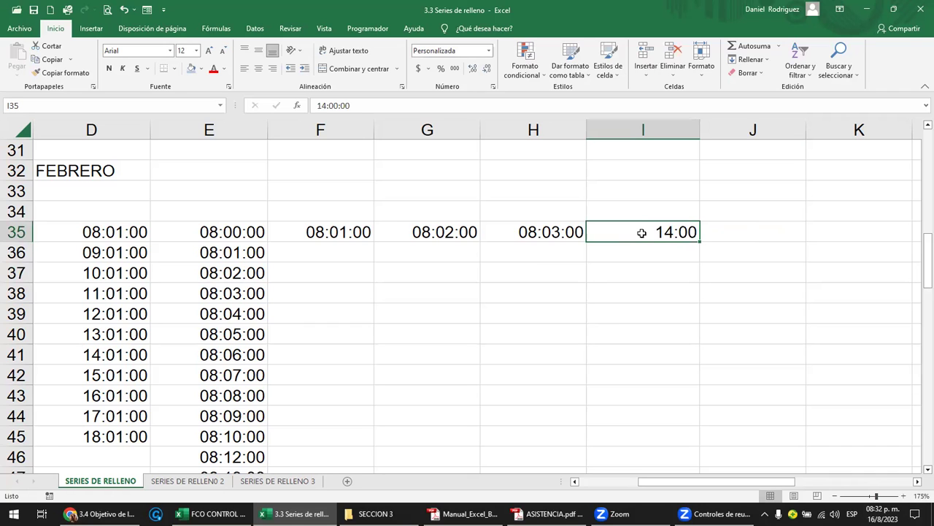
Step: Review the EN HORAS series along row 35, comparing the hourly start in B35 with the minute sequence in E35:E37
key("Left")
key("Left")
key("Left")
key("Left")
key("Left")
key("Left")
key("Left")
key("Left")
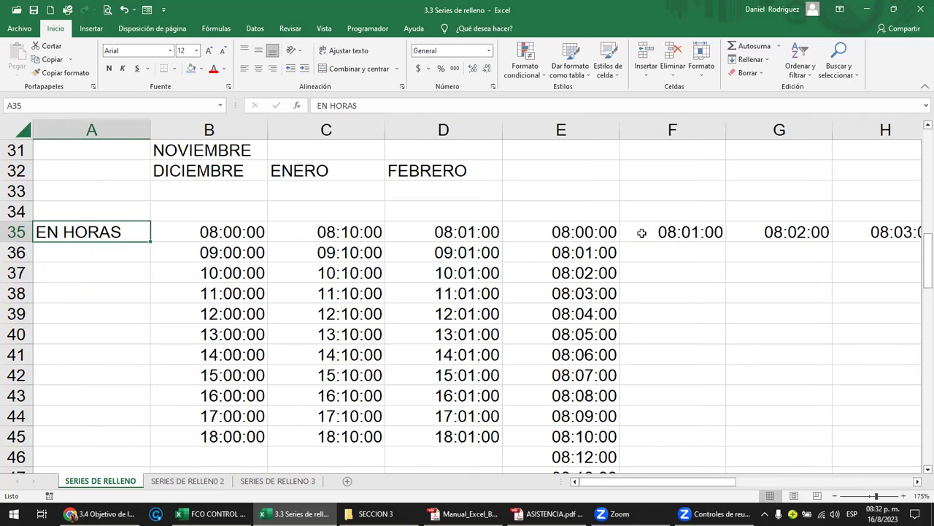
left_click(209, 232)
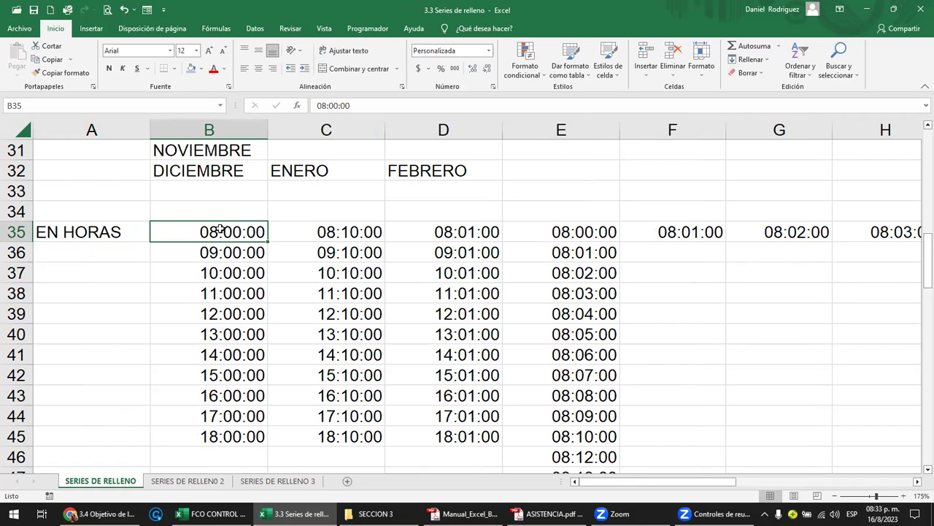
left_click_drag(591, 237, 588, 273)
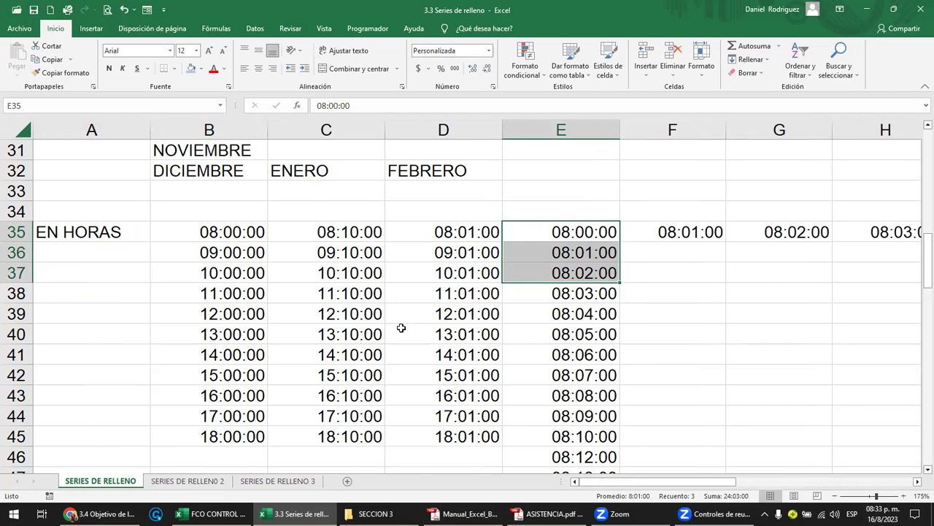
Step: Review the NUMERICA, EN DIAS, EN MESES and EN HORAS series blocks down the sheet
left_click(243, 238)
scroll(238, 267, "up", 1)
scroll(238, 267, "up", 10)
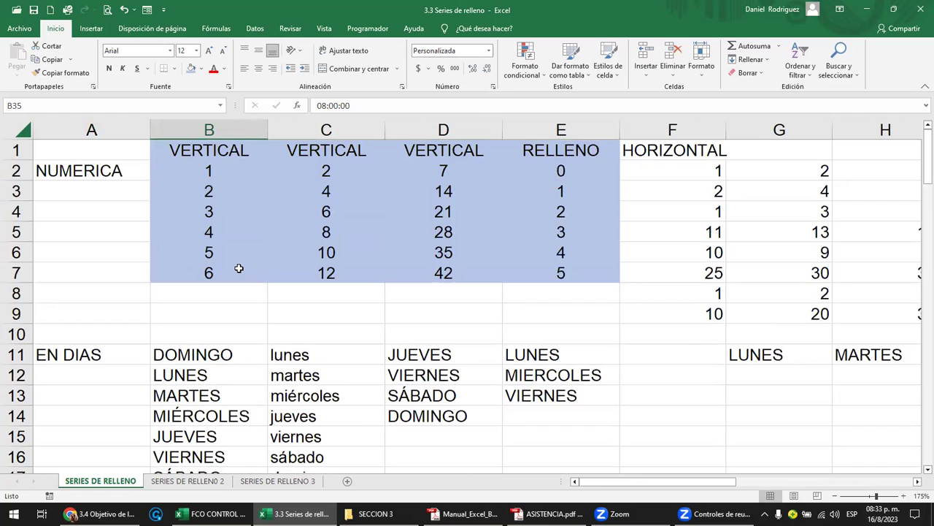
left_click(98, 176)
left_click(176, 172)
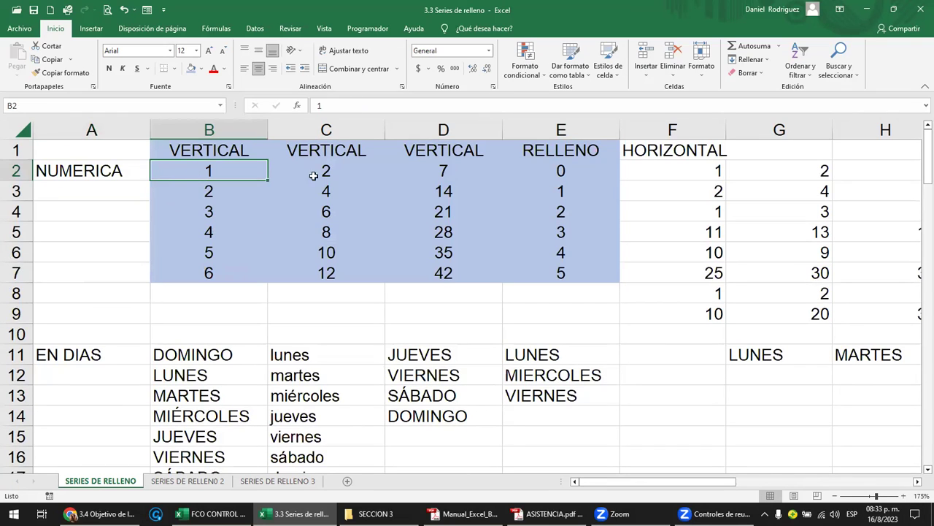
scroll(494, 245, "down", 3)
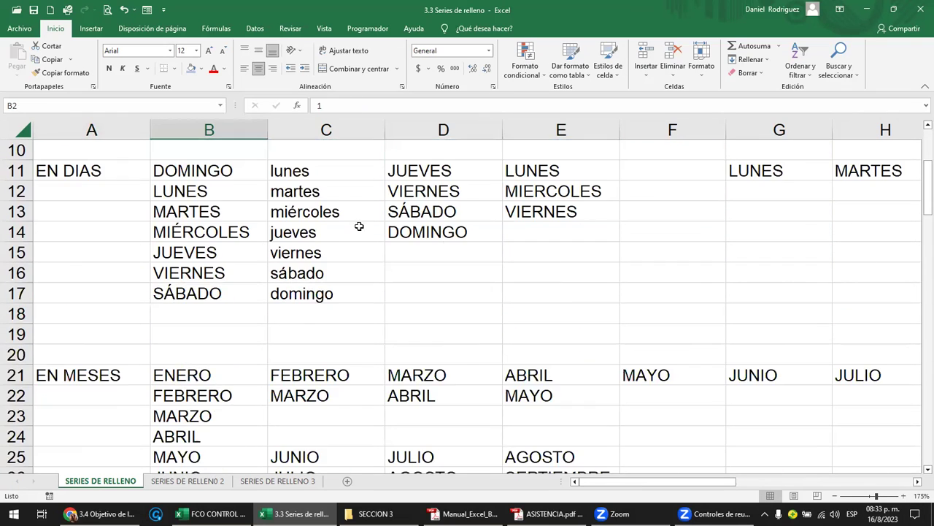
left_click(104, 176)
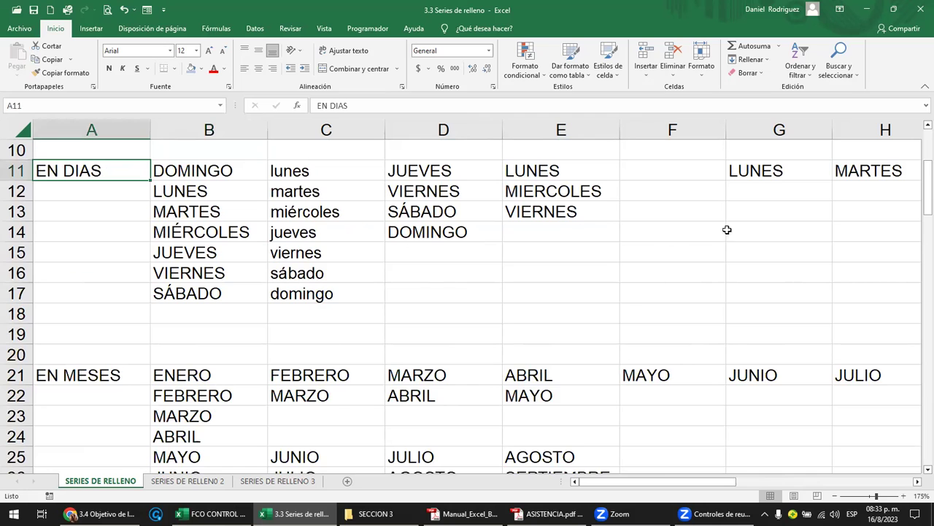
scroll(427, 263, "down", 3)
left_click(102, 193)
scroll(233, 322, "down", 2)
left_click(100, 353)
left_click(219, 356)
scroll(219, 354, "down", 2)
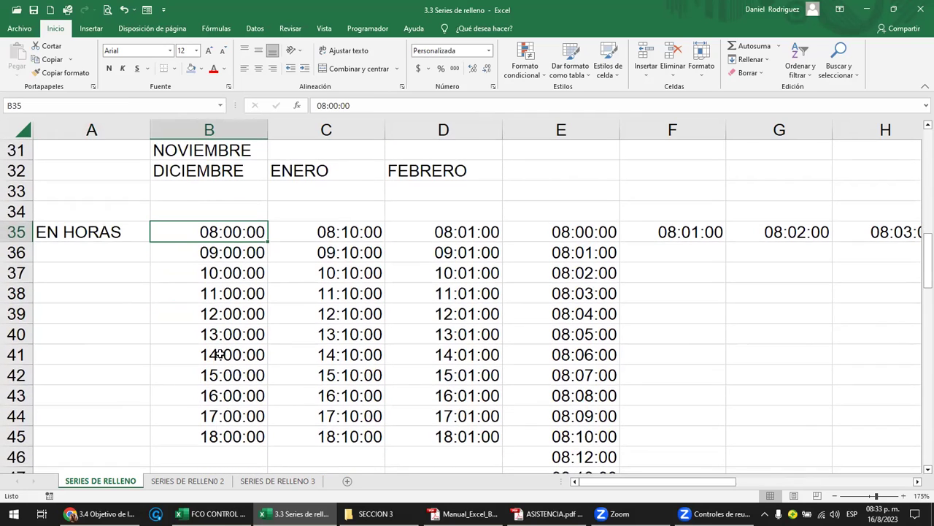
Step: Look over the SERIES DE RELLEN0 2 sheet and the long minute series in column E of SERIES DE RELLENO
left_click(188, 481)
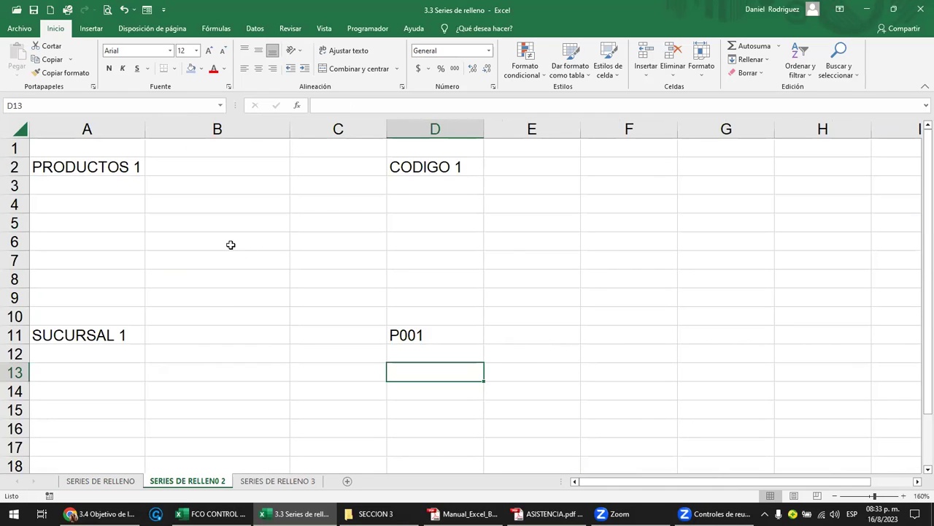
scroll(279, 342, "down", 2)
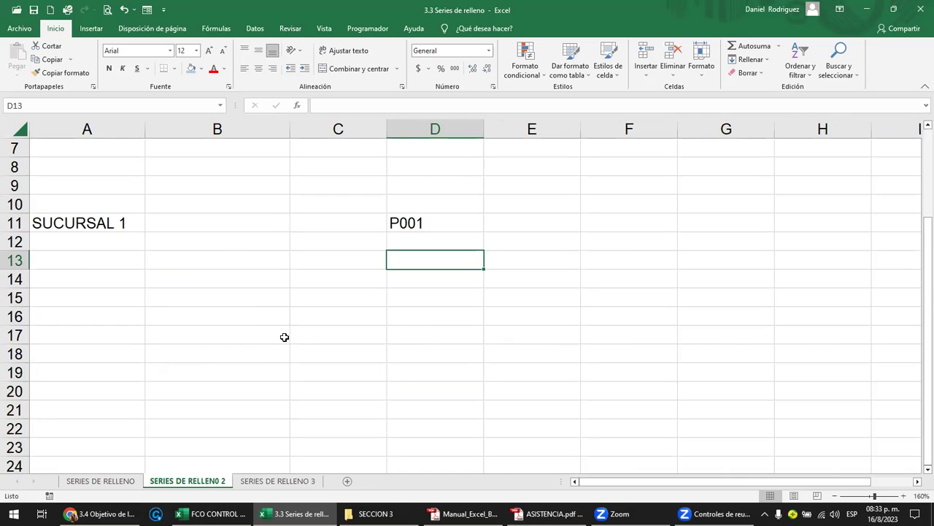
left_click(87, 478)
scroll(98, 348, "down", 7)
scroll(110, 344, "down", 5)
scroll(111, 344, "up", 4)
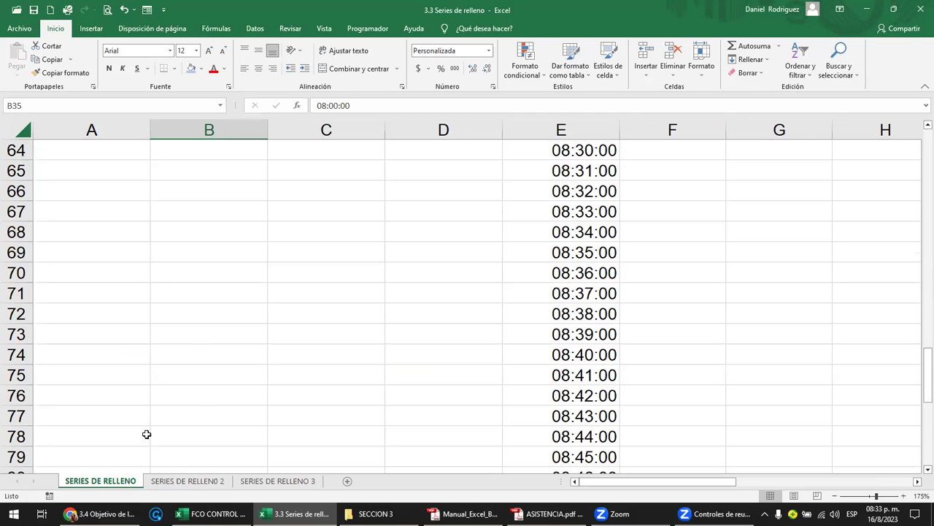
scroll(202, 376, "up", 3)
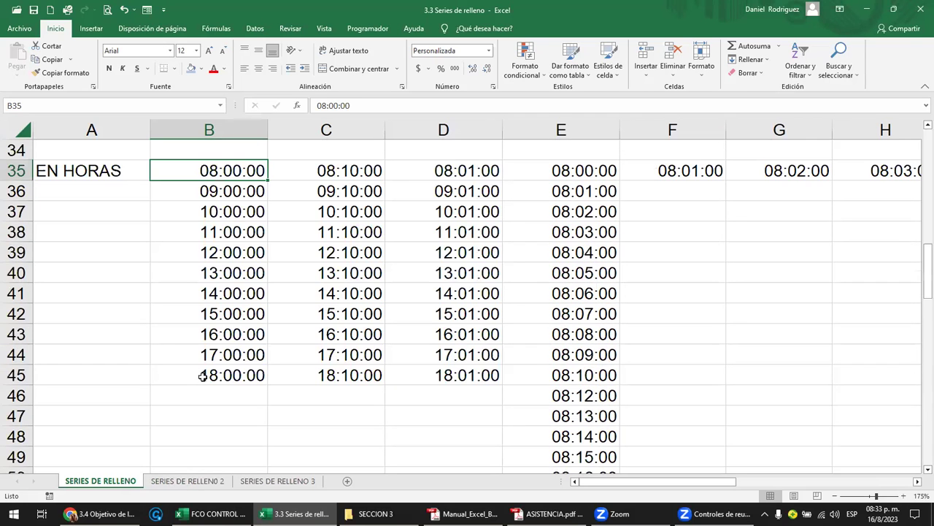
Step: Delete the one-minute times in column E from E50 downward
scroll(203, 377, "down", 3)
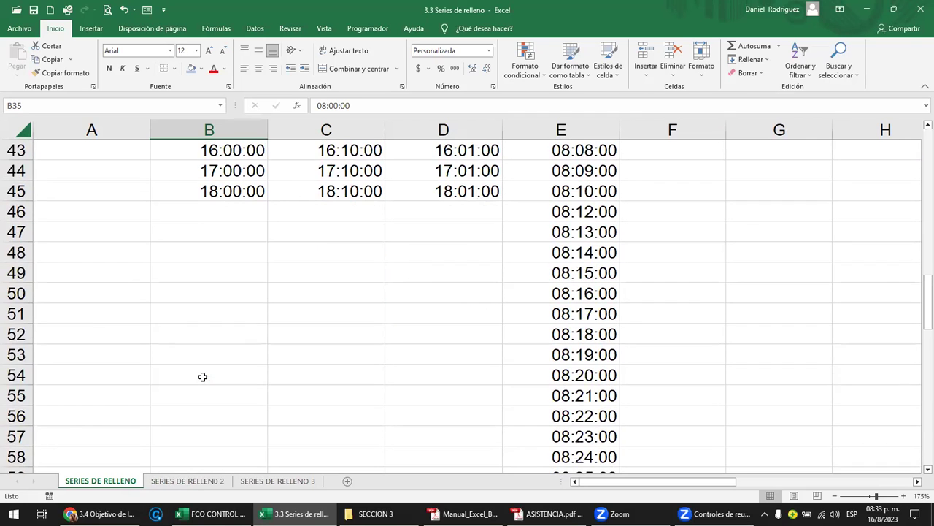
left_click(96, 349)
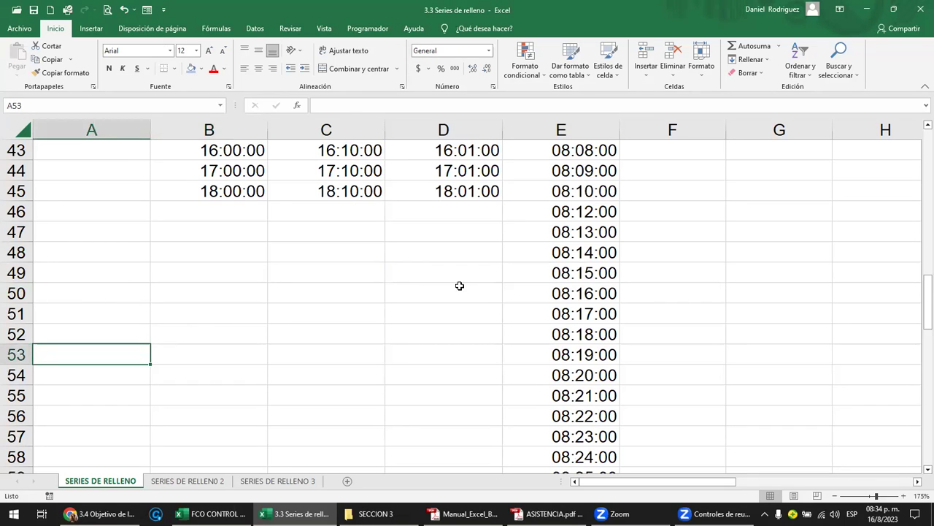
left_click_drag(577, 291, 726, 454)
scroll(431, 367, "up", 14)
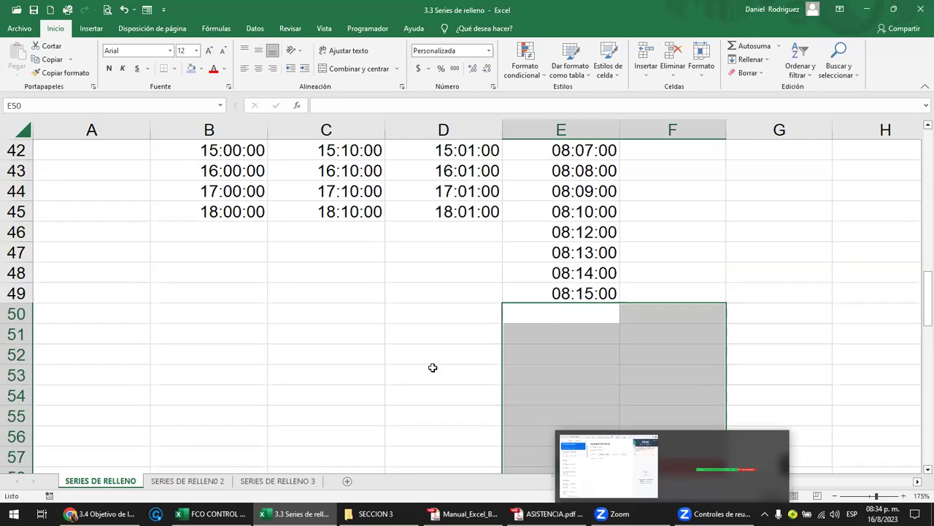
left_click(261, 370)
Step: View the contents of the SERIES DE RELLENO 3 and SERIES DE RELLEN0 2 sheets
left_click(282, 483)
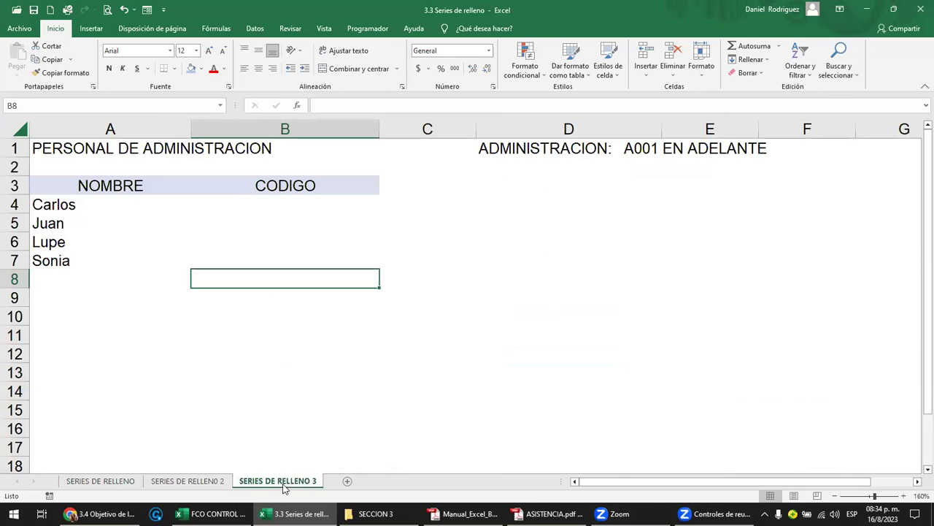
left_click(211, 482)
scroll(248, 319, "up", 2)
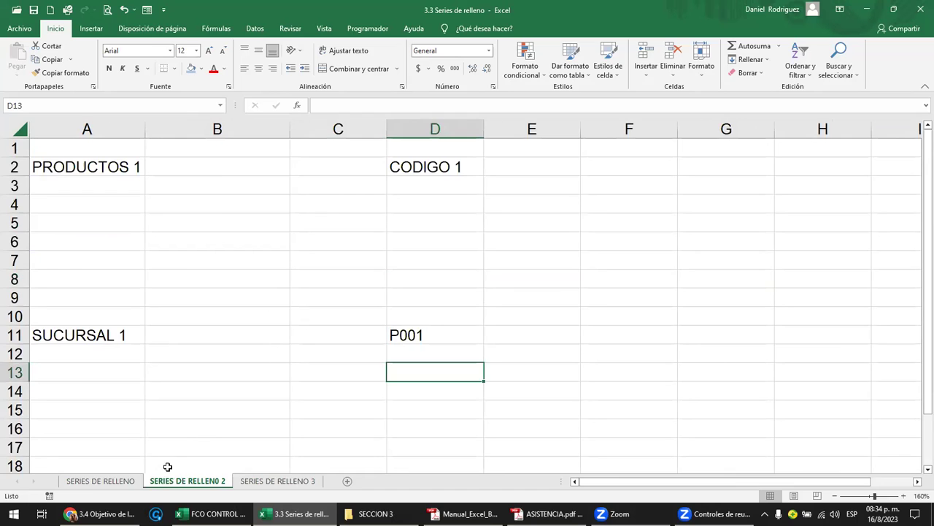
Step: Enter the label FECHAS in A50 of the SERIES DE RELLENO sheet
left_click(101, 481)
left_click(67, 316)
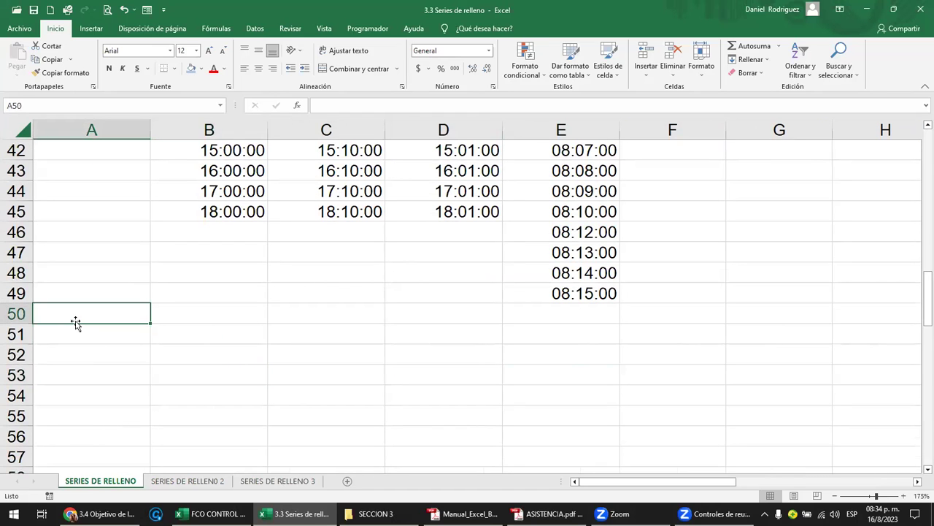
type("FECHAS")
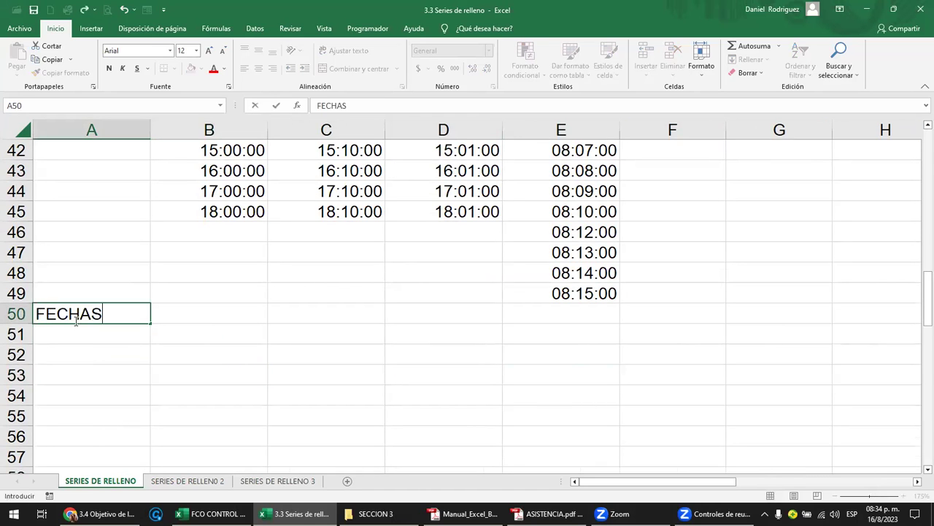
key("Return")
left_click(75, 320)
key("Right")
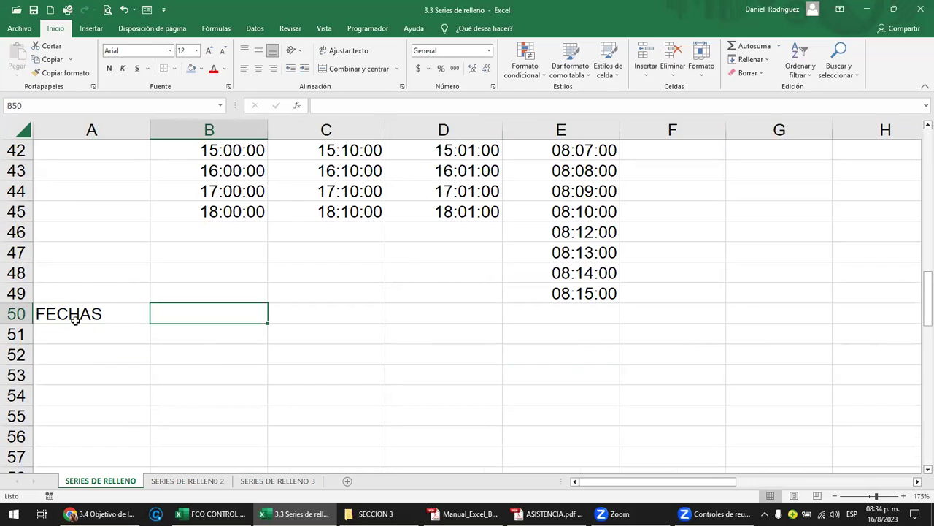
Step: Check the available date formats for B50 and enter the date 01/01/23 in it
left_click(489, 51)
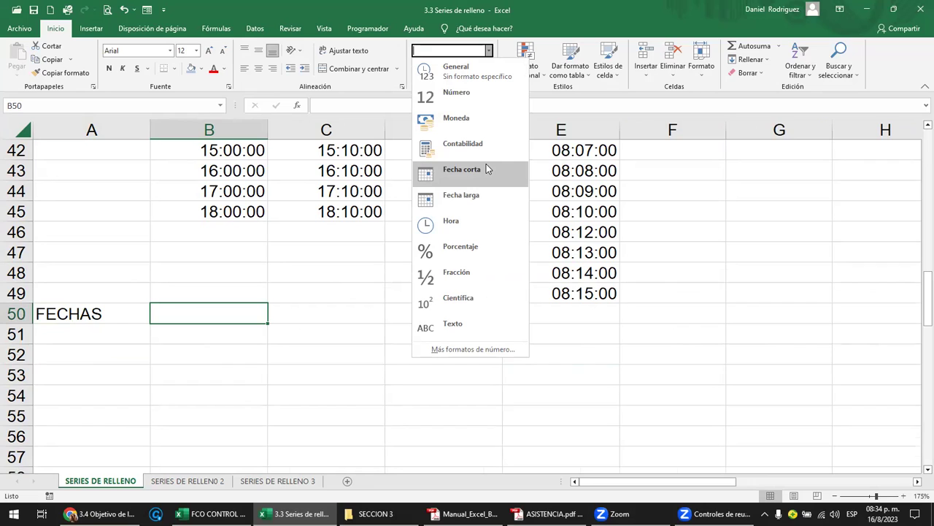
left_click(221, 319)
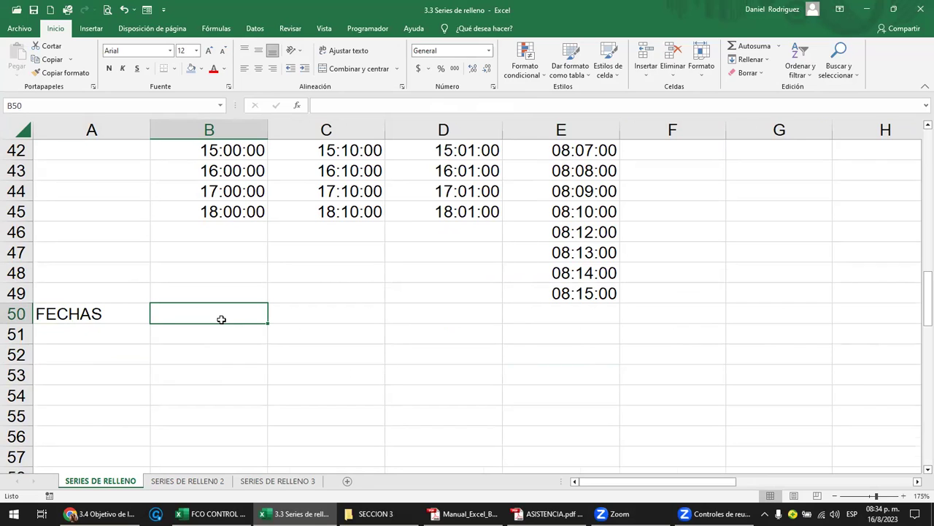
type("01/01/2023")
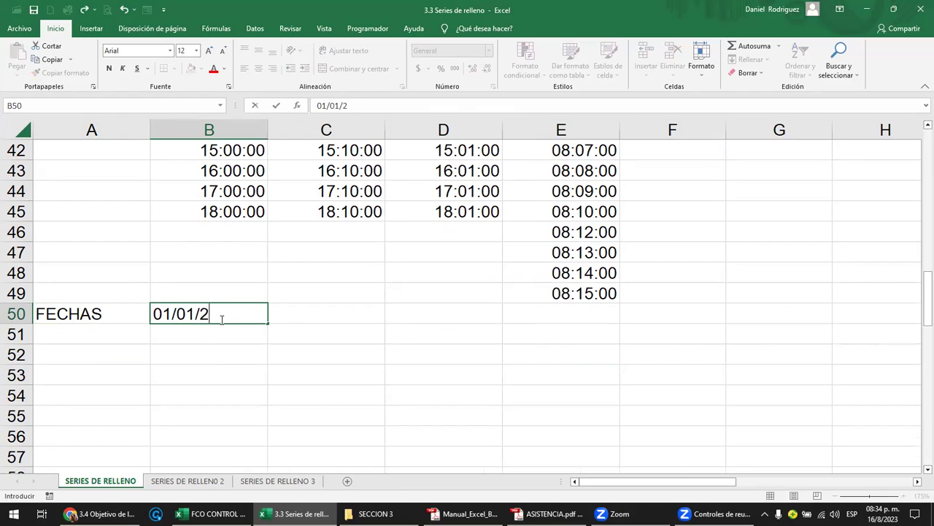
key("BackSpace")
key("BackSpace")
key("BackSpace")
key("BackSpace")
type("23")
key("Return")
left_click(222, 319)
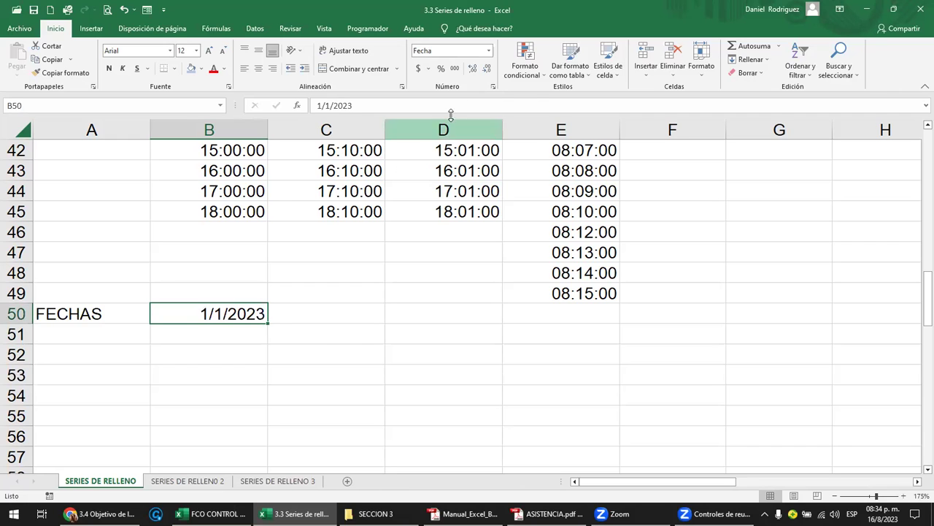
Step: Format the date in B50 as Fecha larga and widen column B to fit it
left_click(488, 51)
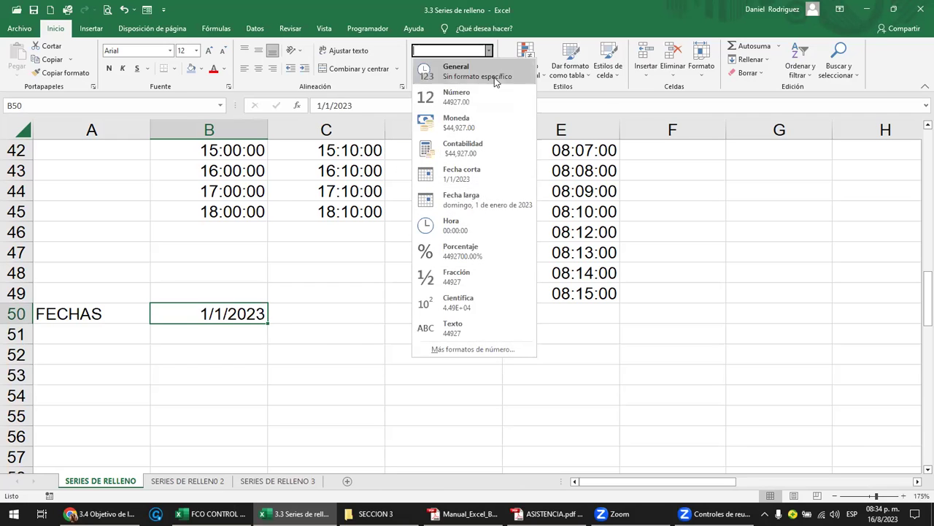
left_click(483, 196)
left_click_drag(265, 132, 352, 133)
double_click(356, 129)
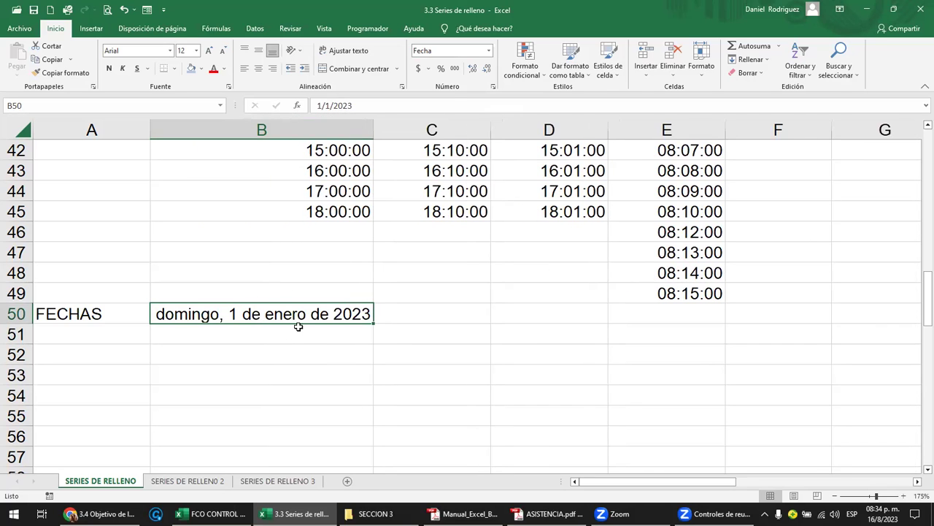
Step: Format B50 as Fecha corta and center the contents of column B
left_click(489, 50)
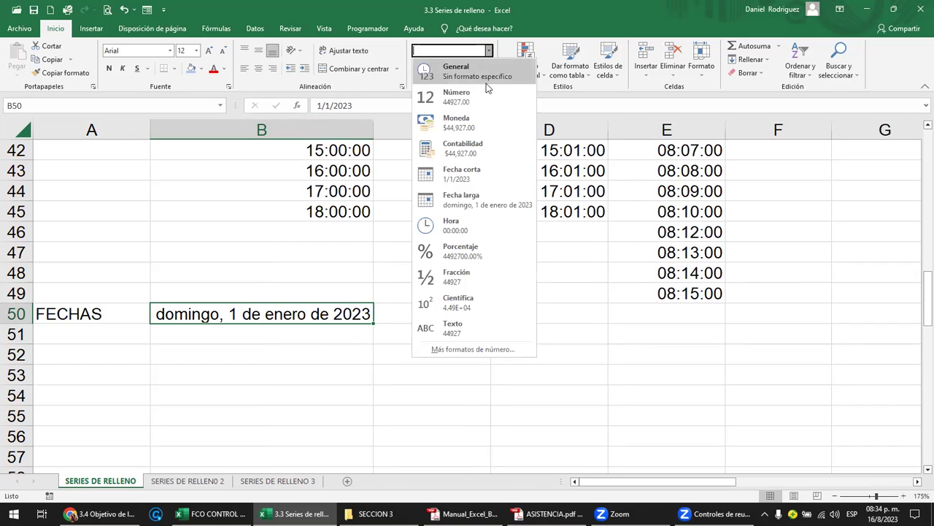
left_click(473, 175)
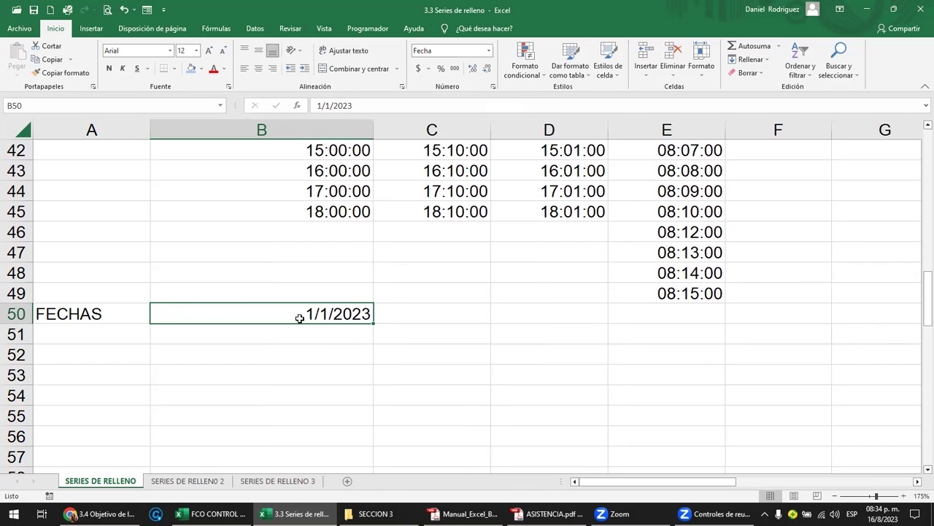
left_click(322, 132)
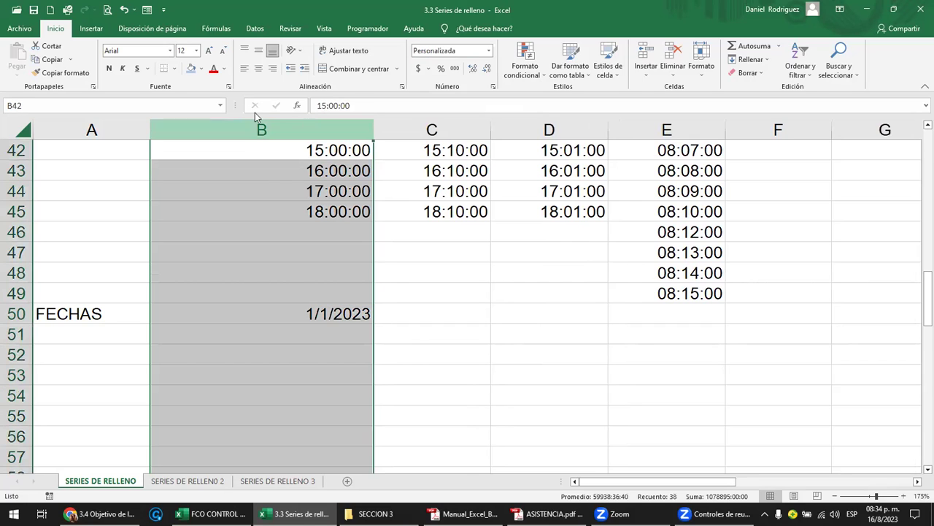
left_click(261, 70)
Step: Fill the daily date series from B50 down to B55
left_click(261, 319)
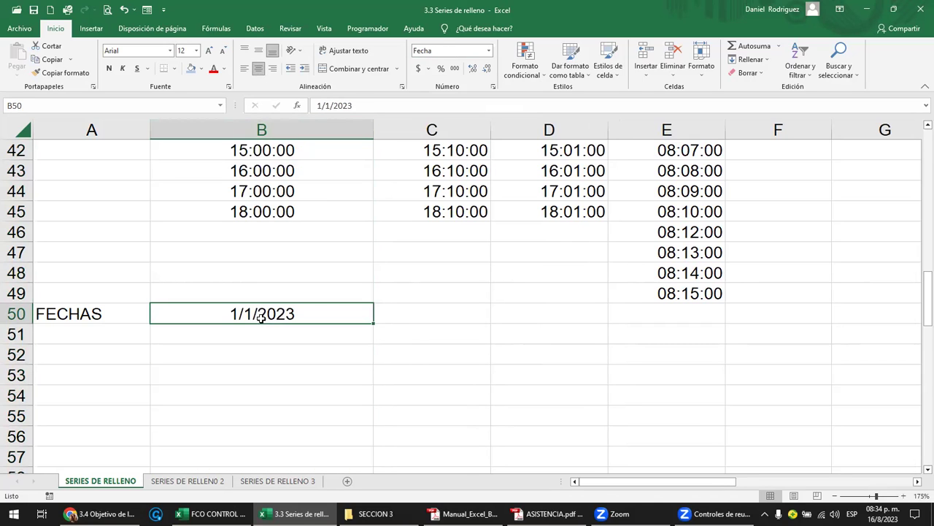
left_click_drag(372, 323, 364, 417)
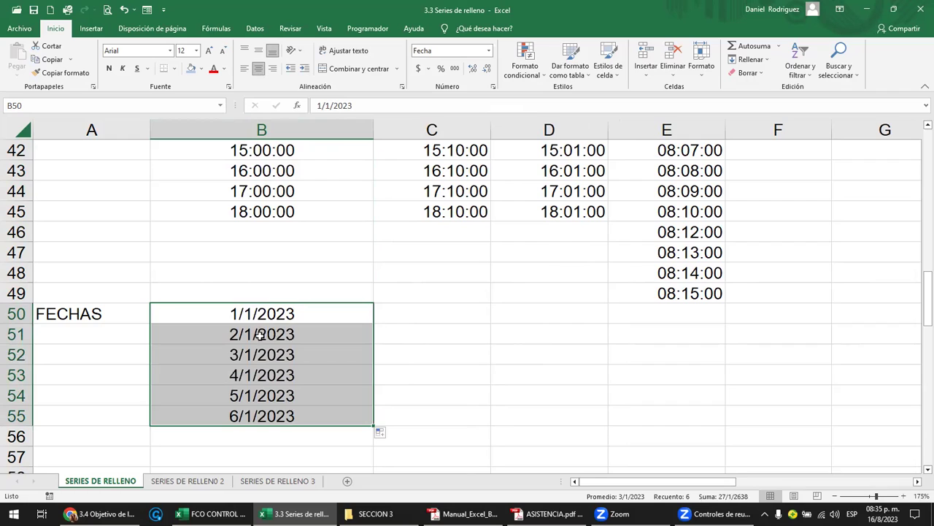
Step: Copy the date in B50 to C50, change it to 1/2/2023, and extend the monthly series across to D50
left_click(306, 312)
key("ctrl+c")
key("Right")
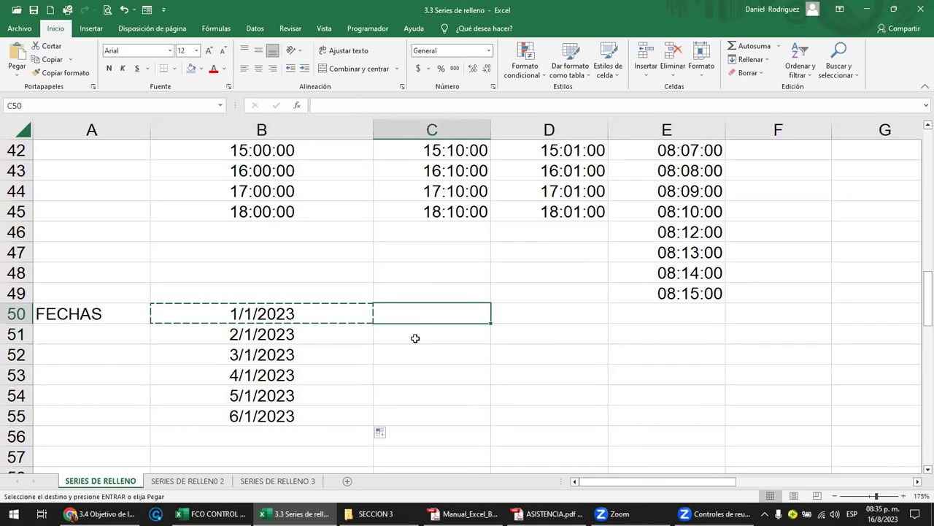
key("Return")
key("F2")
key("Left")
key("Left")
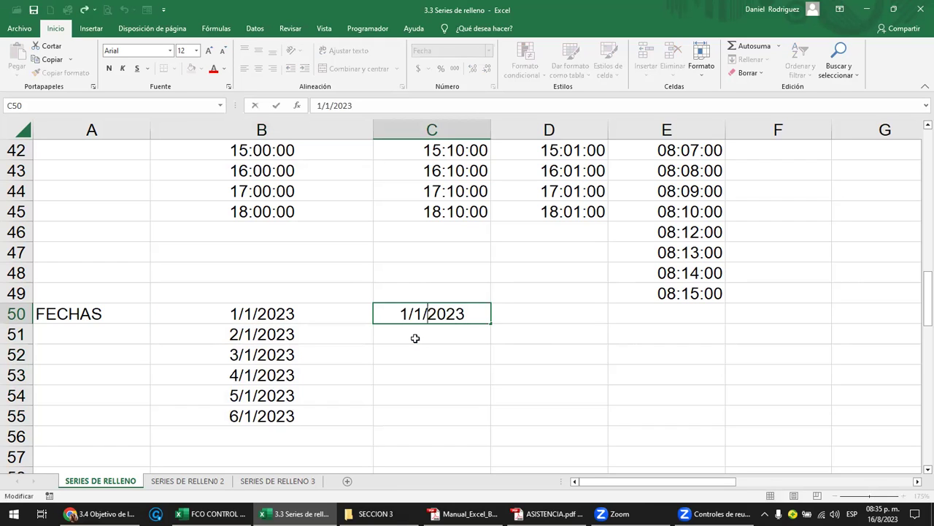
type("2")
key("Delete")
key("Return")
left_click_drag(279, 316, 573, 327)
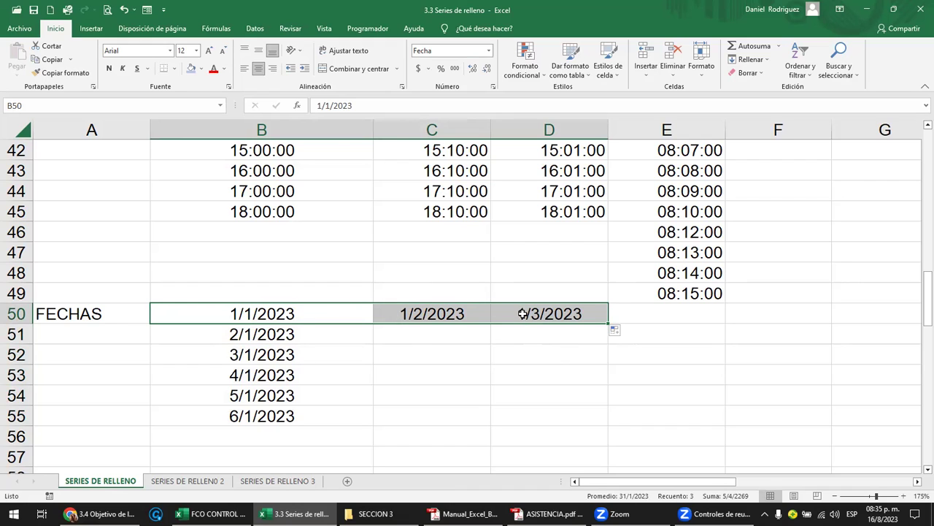
Step: Format B50:D55 as Fecha larga and widen columns C and D to fit the long dates
left_click_drag(261, 313, 538, 421)
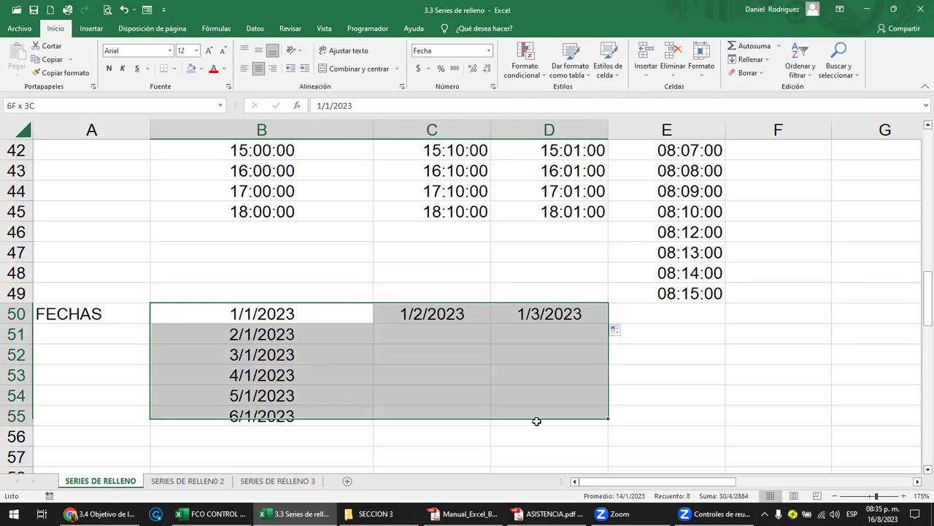
left_click(488, 51)
left_click(491, 204)
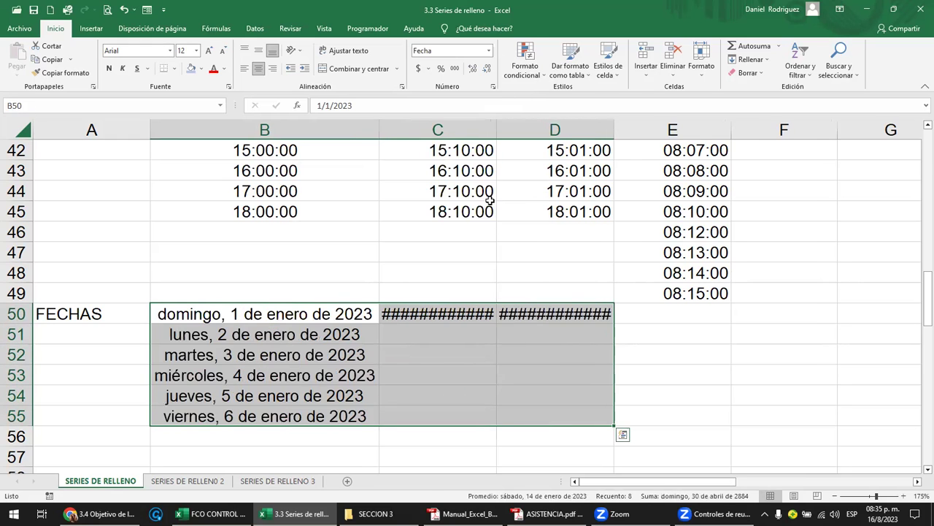
left_click_drag(496, 132, 569, 137)
double_click(569, 129)
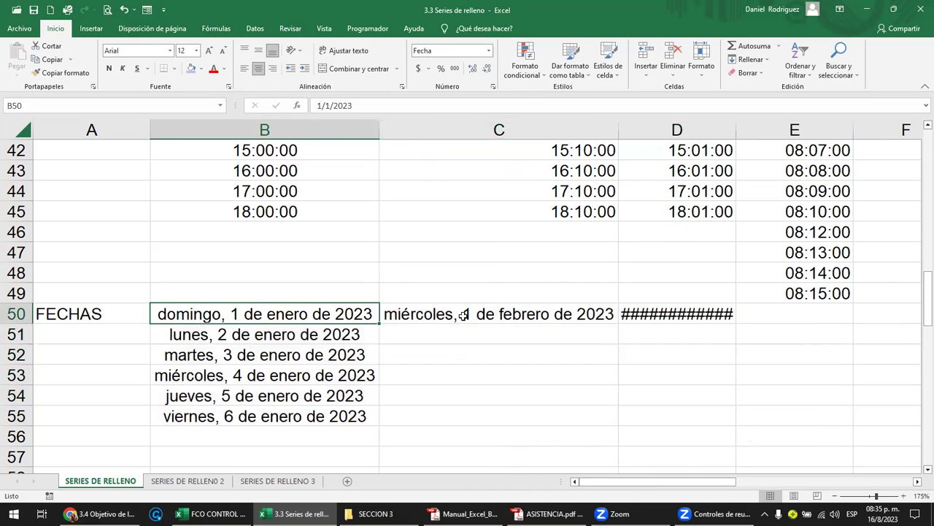
left_click(550, 315)
left_click(631, 307)
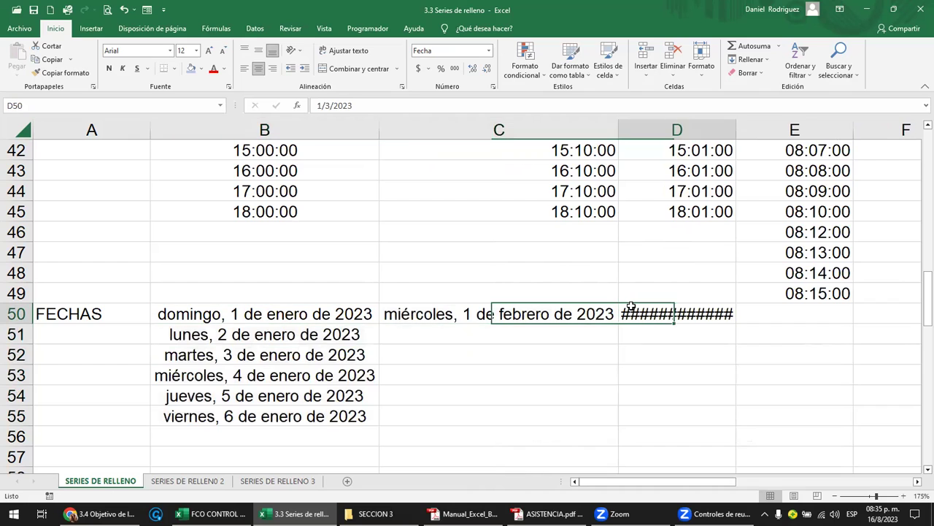
double_click(735, 129)
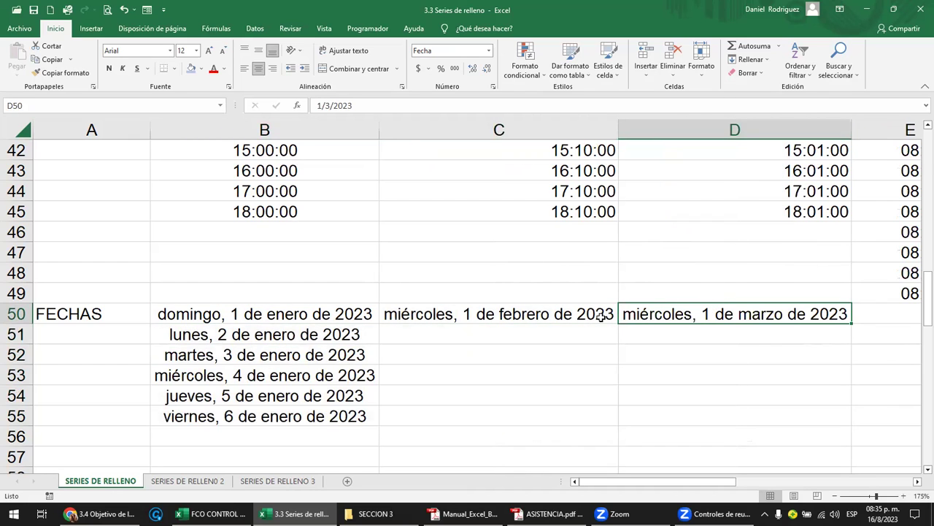
Step: Format the dates in B50:D55 as Fecha corta
left_click_drag(221, 315, 695, 413)
left_click(489, 51)
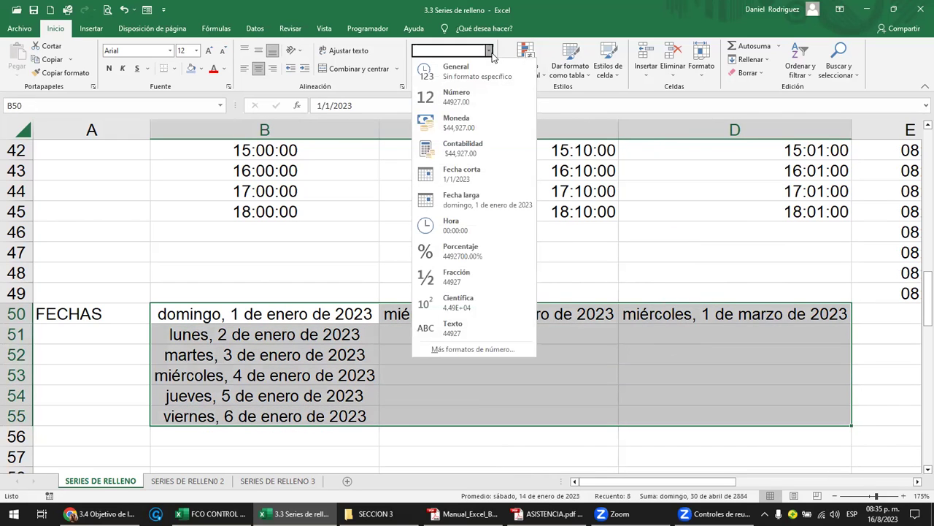
left_click(486, 177)
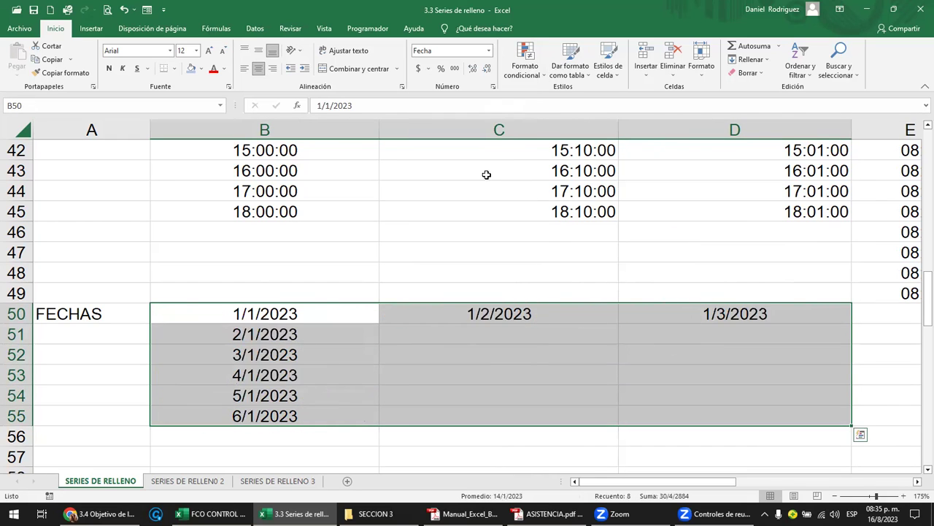
left_click(446, 344)
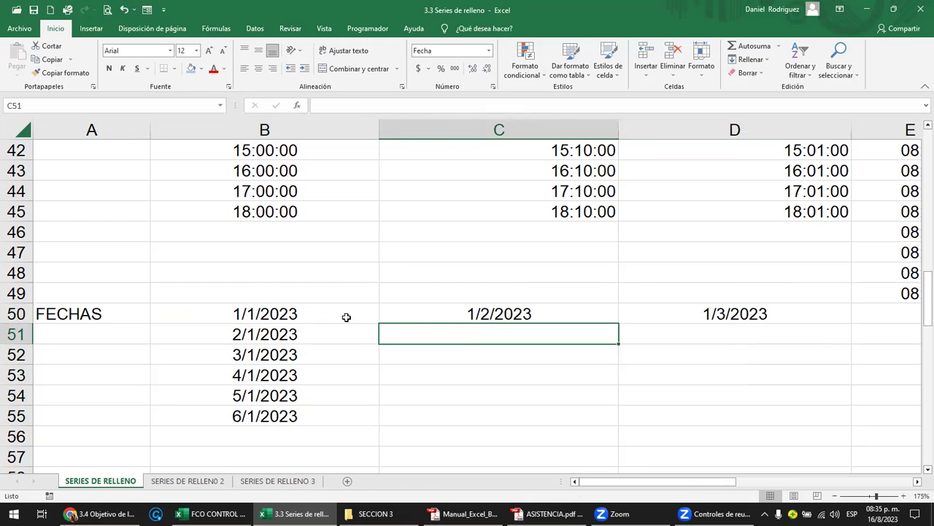
left_click(485, 318)
left_click(266, 316)
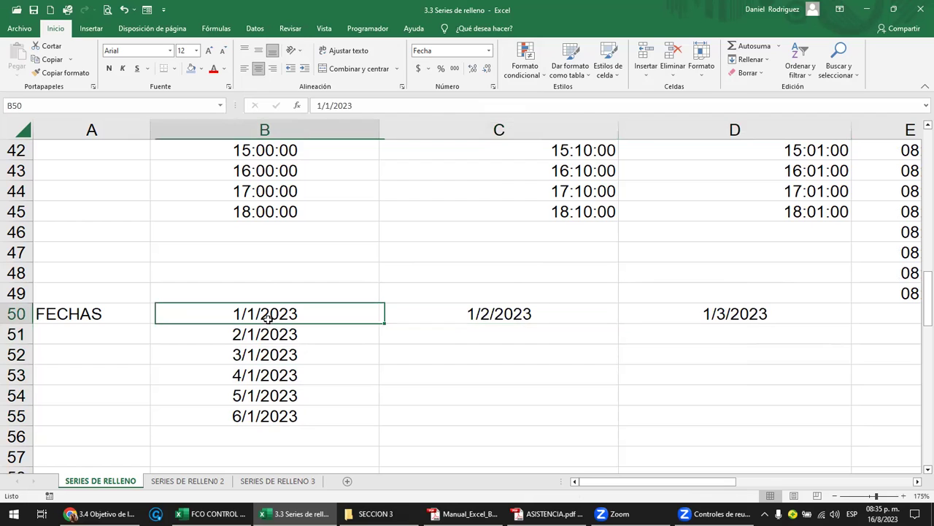
key("Down")
key("Right")
left_click(266, 316)
key("Right")
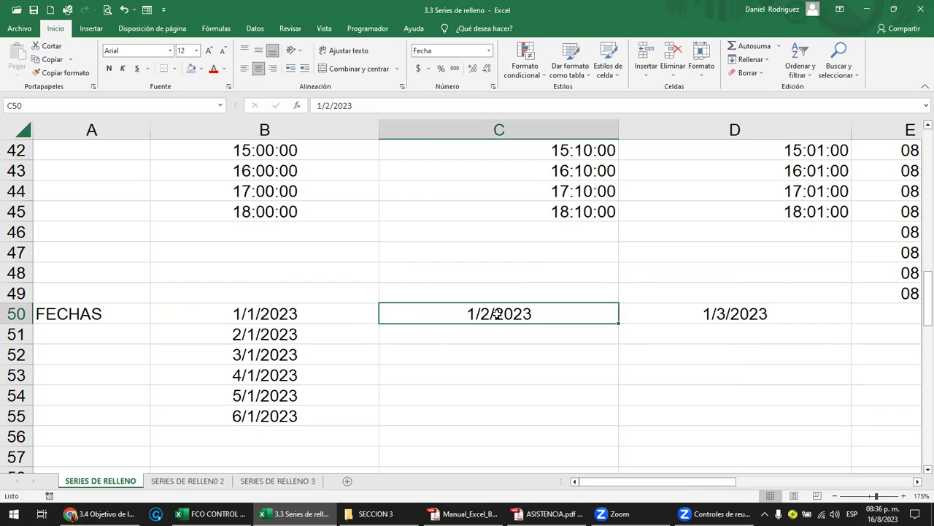
Step: Repeat the date from C50 in C51 and change its month to make it 1/4/2023
left_click(476, 337)
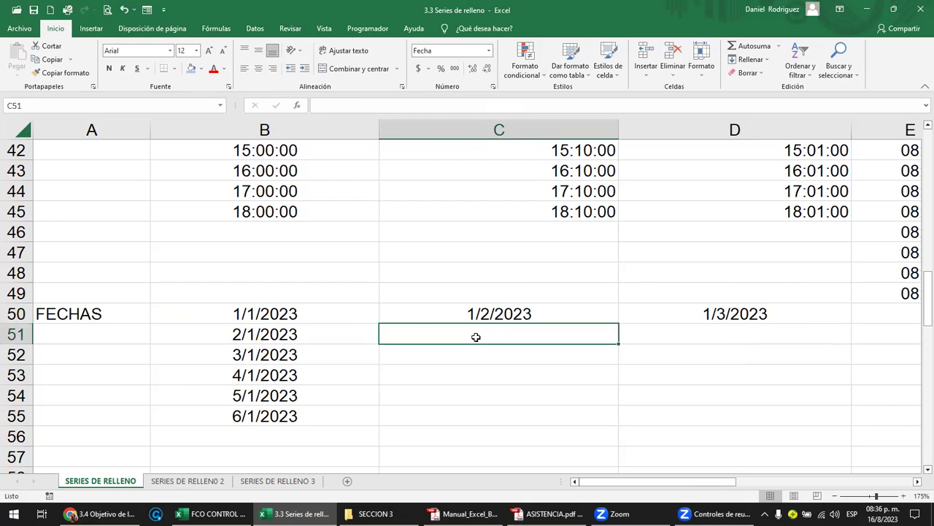
left_click(479, 314)
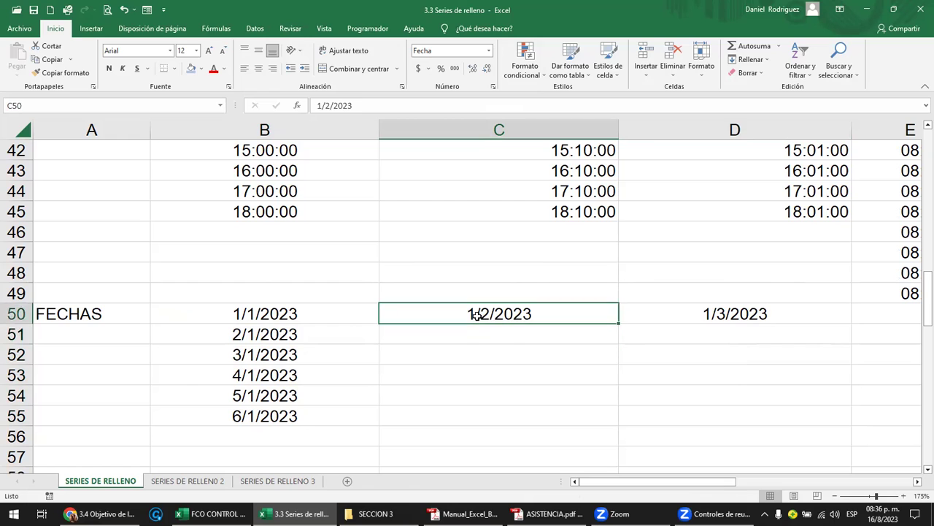
double_click(475, 336)
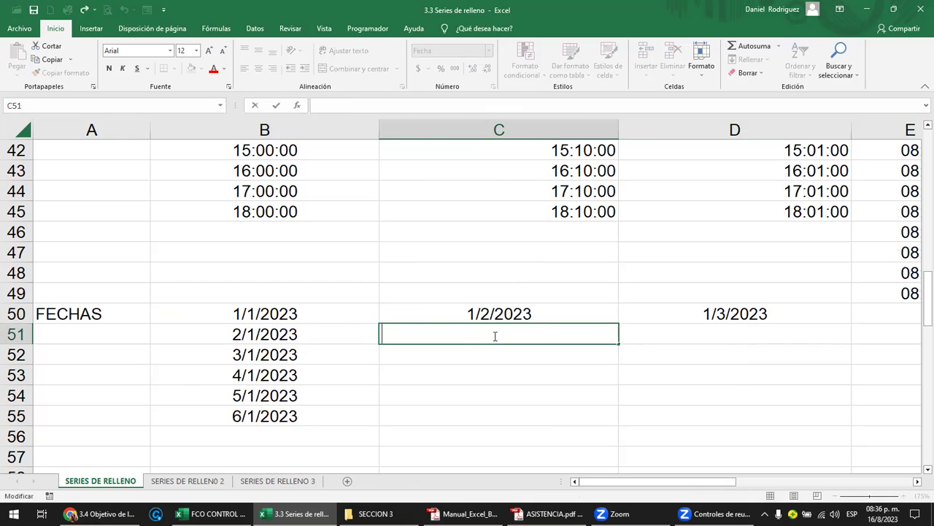
key("Escape")
key("Up")
key("Down")
key("ctrl+apostrophe")
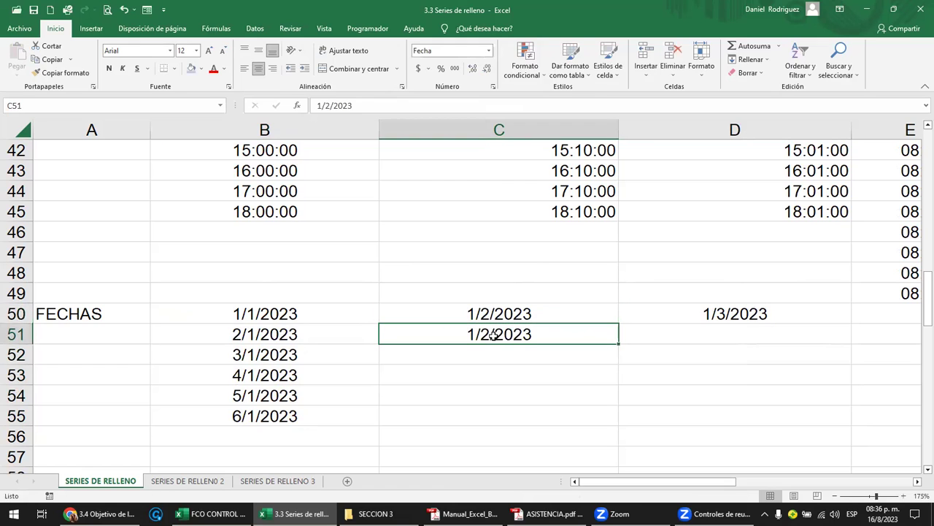
type("4")
key("Delete")
key("Return")
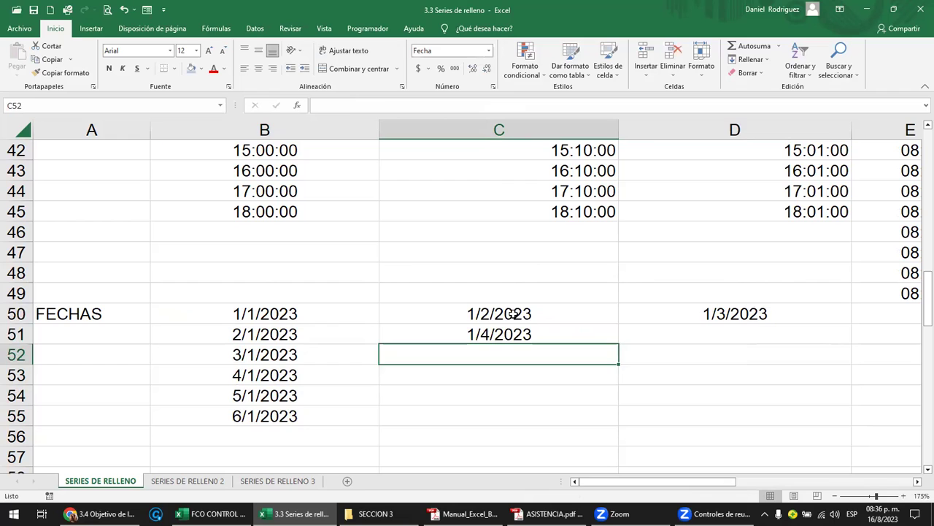
Step: Fill the two-month date series from C50:C51 down to C54 and review its dates
left_click_drag(513, 312, 516, 333)
left_click_drag(618, 344, 618, 403)
left_click(500, 376)
left_click(508, 395)
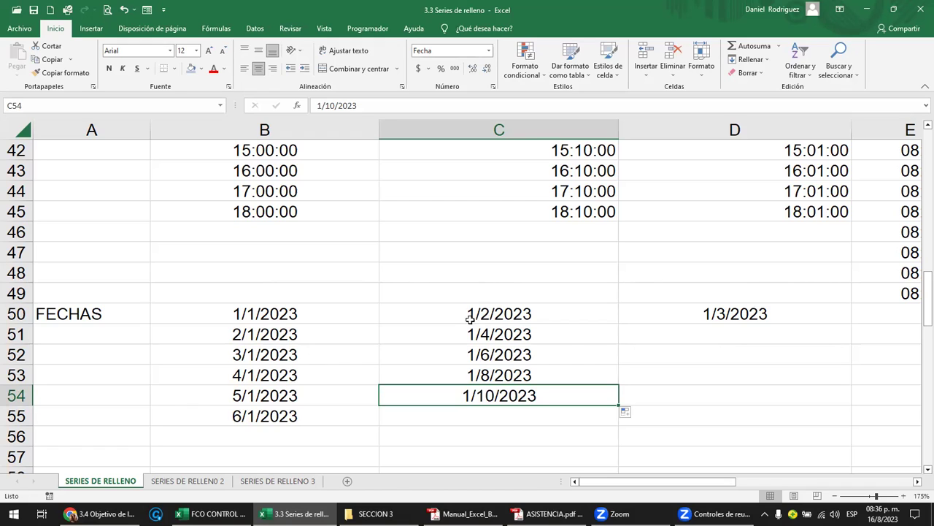
key("Up")
key("Up")
key("Up")
key("Up")
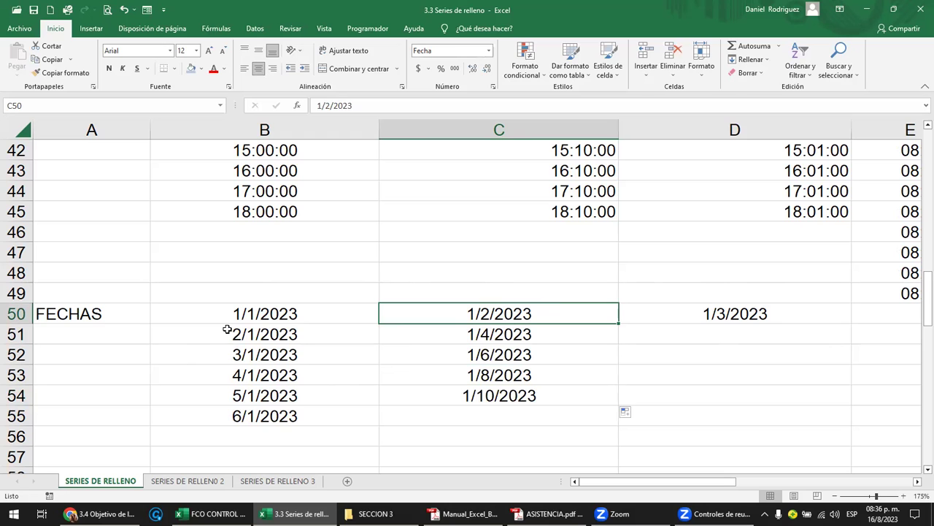
Step: Switch to the SERIES DE RELLEN0 2 sheet and correct the text in A2 to PRODUCTO 1
scroll(228, 330, "up", 1)
scroll(228, 330, "down", 2)
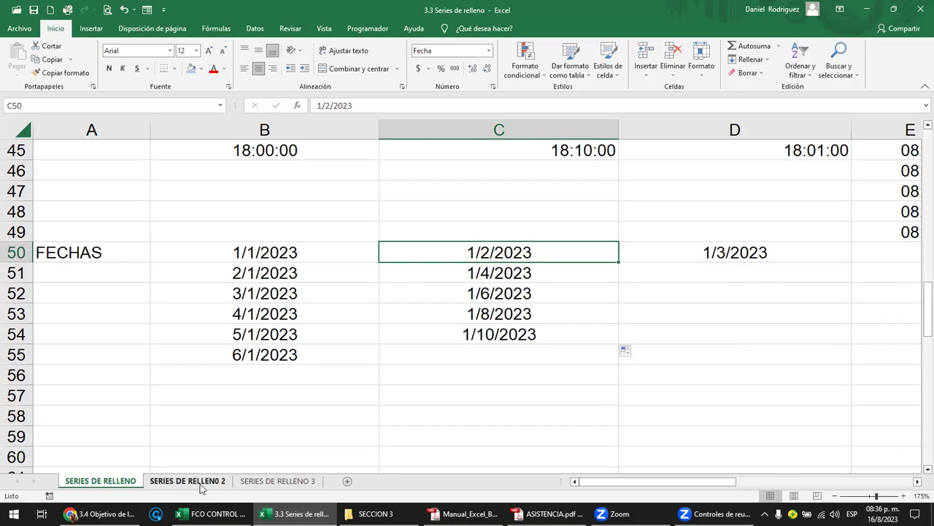
left_click(196, 484)
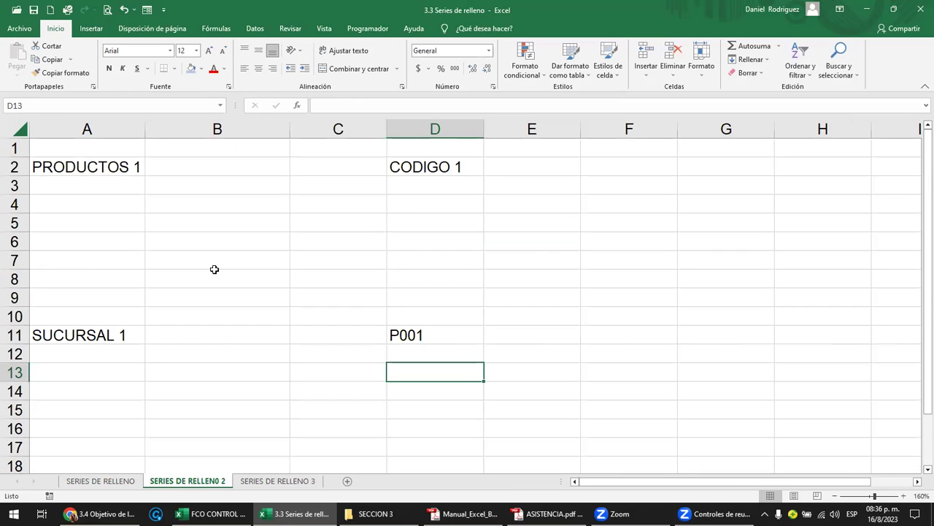
left_click(81, 188)
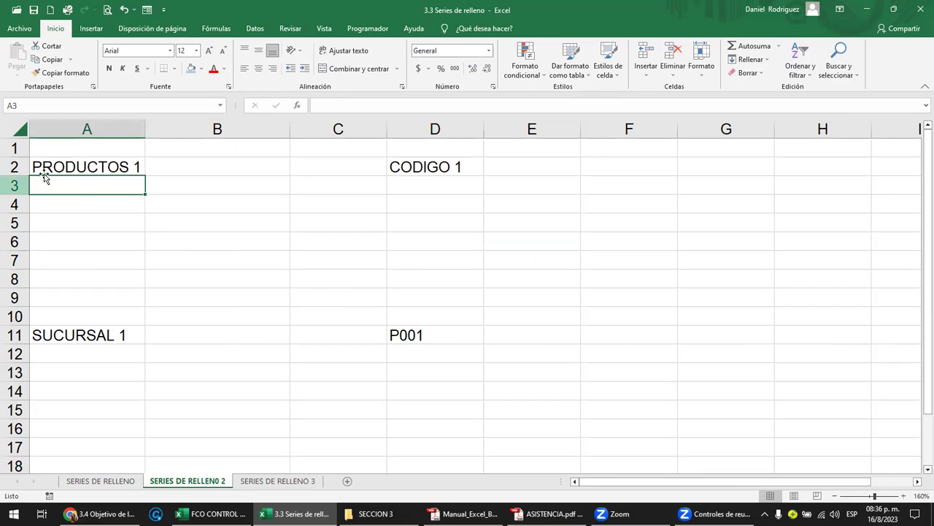
left_click(102, 167)
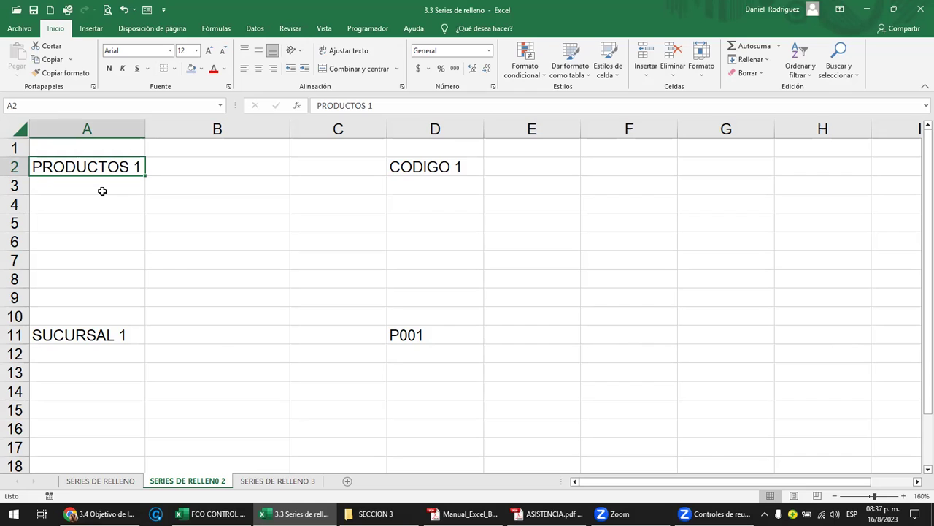
double_click(111, 168)
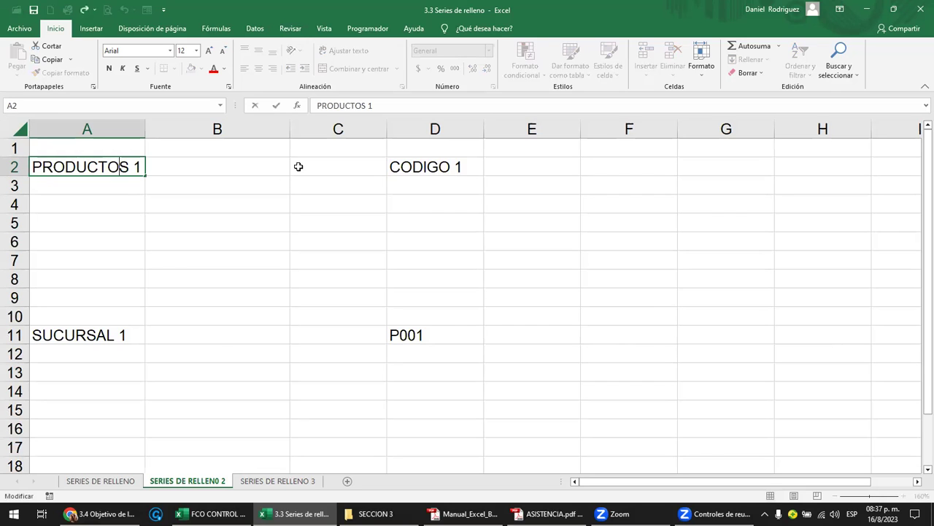
key("Delete")
key("Return")
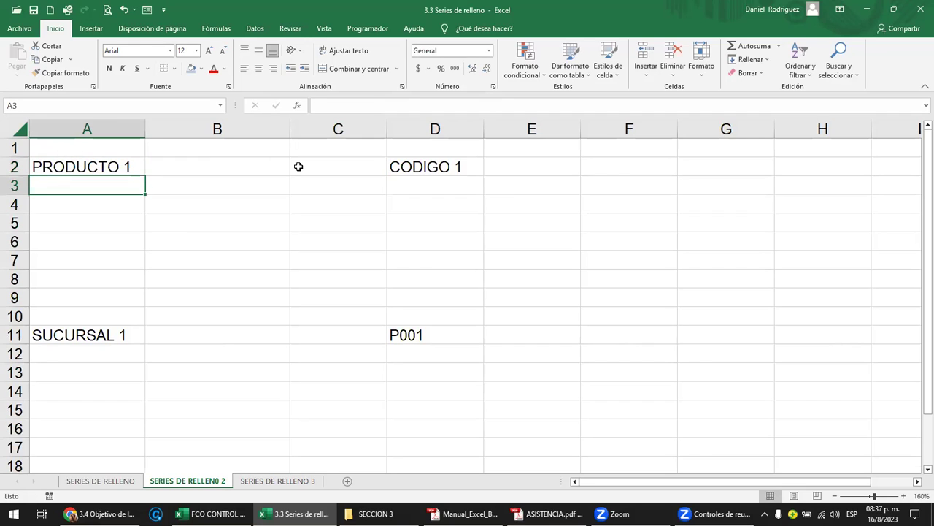
Step: Try filling A2 down to A8 as a numbered series and down to A9 as identical copies, undoing each fill
left_click_drag(146, 175, 143, 284)
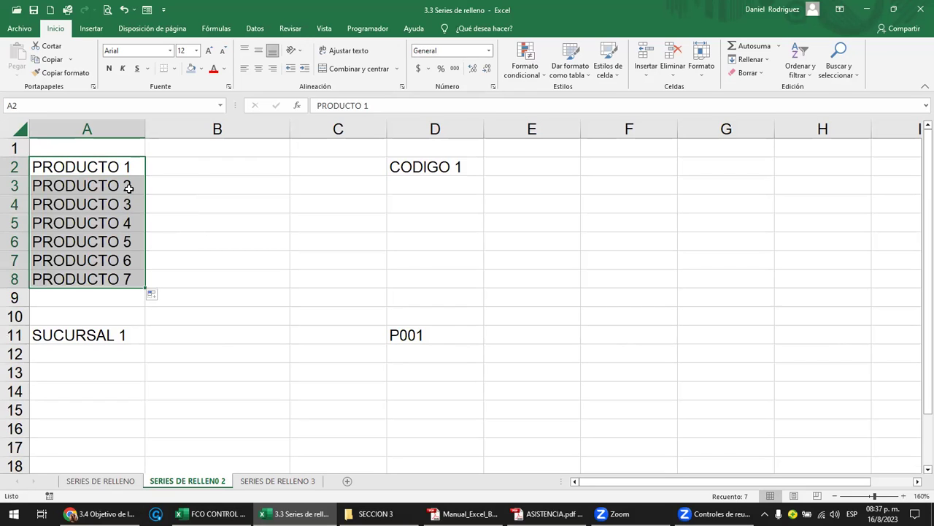
key("ctrl+z")
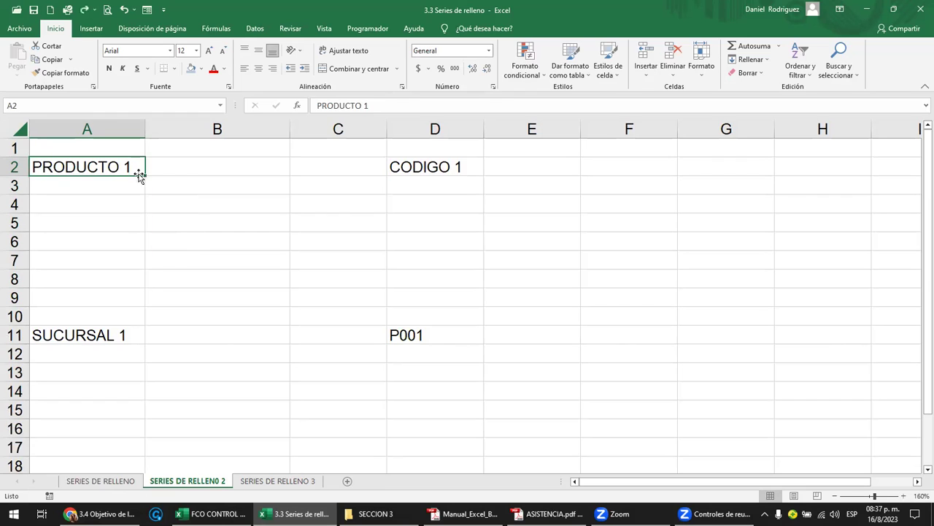
mouse_move(145, 175)
left_mouse_down()
mouse_move(143, 192)
mouse_move(138, 167)
mouse_move(146, 171)
mouse_move(140, 217)
mouse_move(129, 167)
left_mouse_up()
left_click_drag(145, 176, 130, 314)
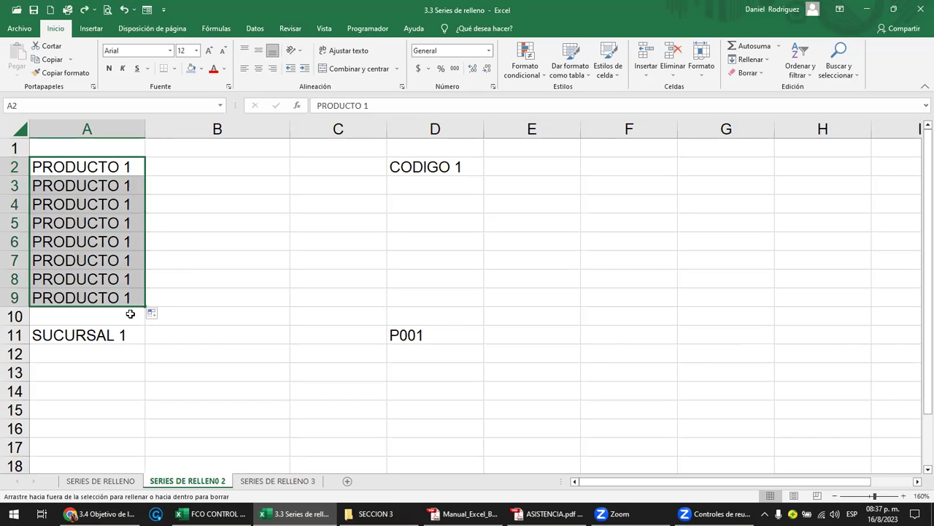
left_click(114, 167)
key("ctrl+z")
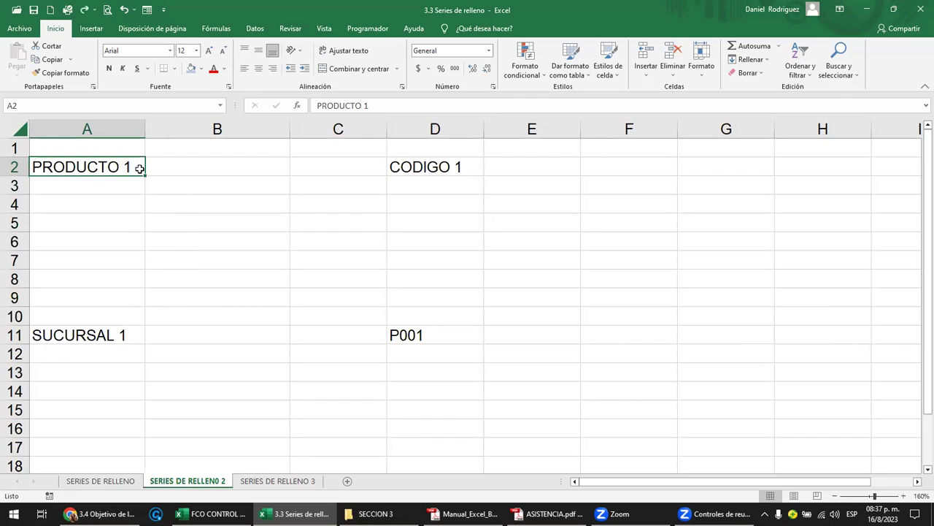
Step: Fill the PRODUCTO series from A2 down to A8 and the CODIGO series from D2 down to D8
left_click_drag(144, 176, 137, 283)
left_click(107, 187)
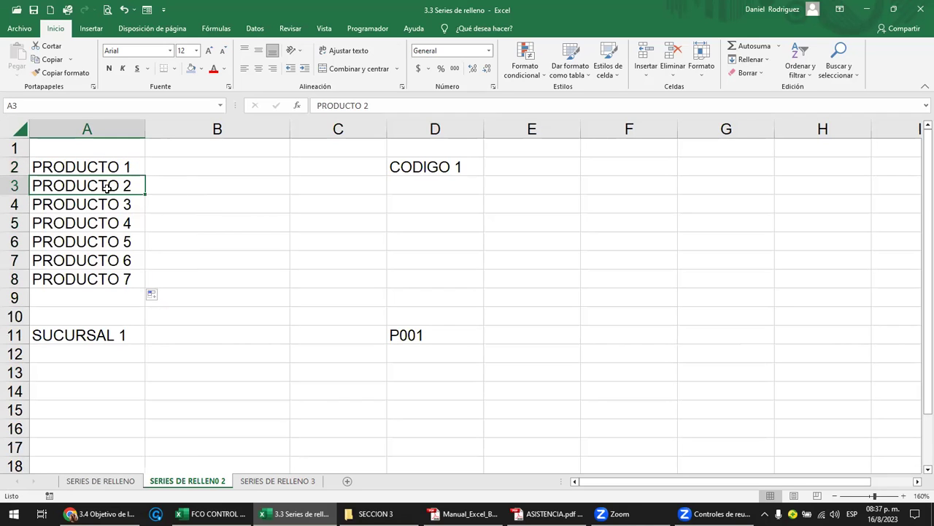
left_click(449, 168)
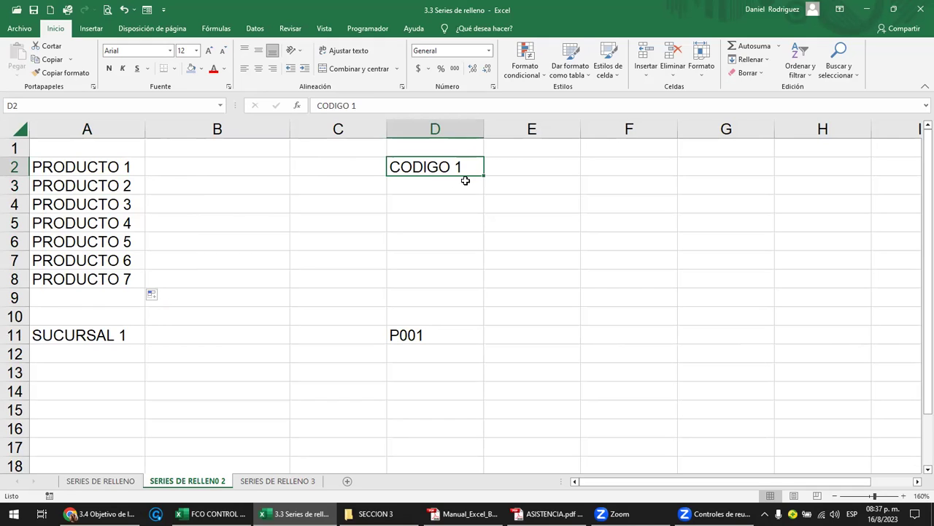
left_click_drag(483, 176, 482, 285)
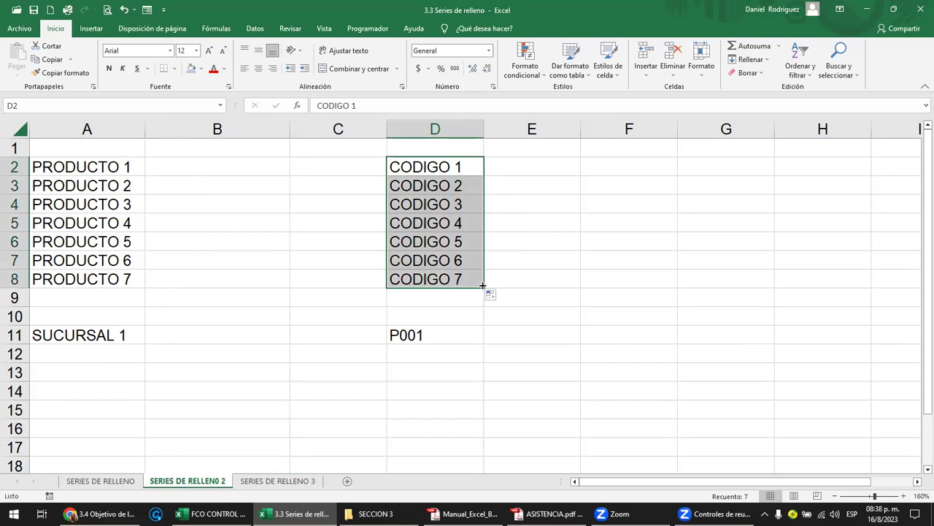
left_click(459, 191)
left_click(465, 206)
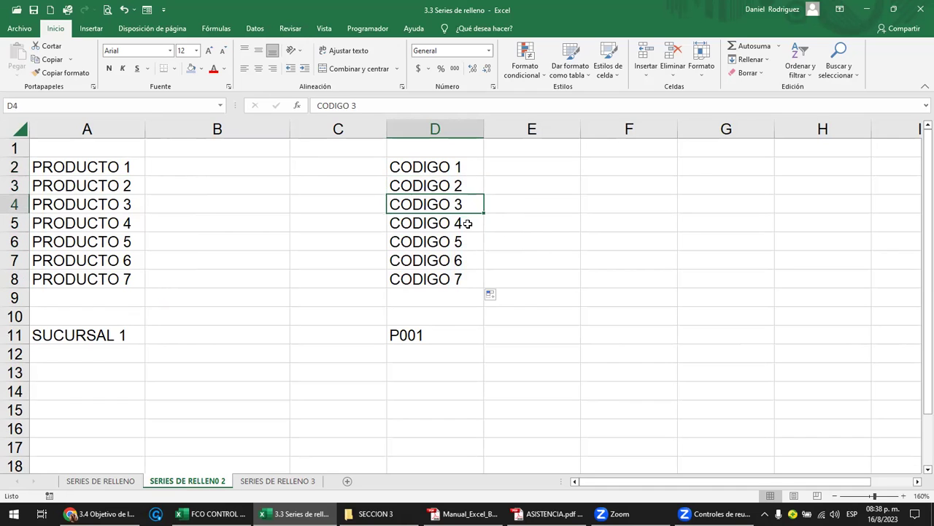
left_click(466, 225)
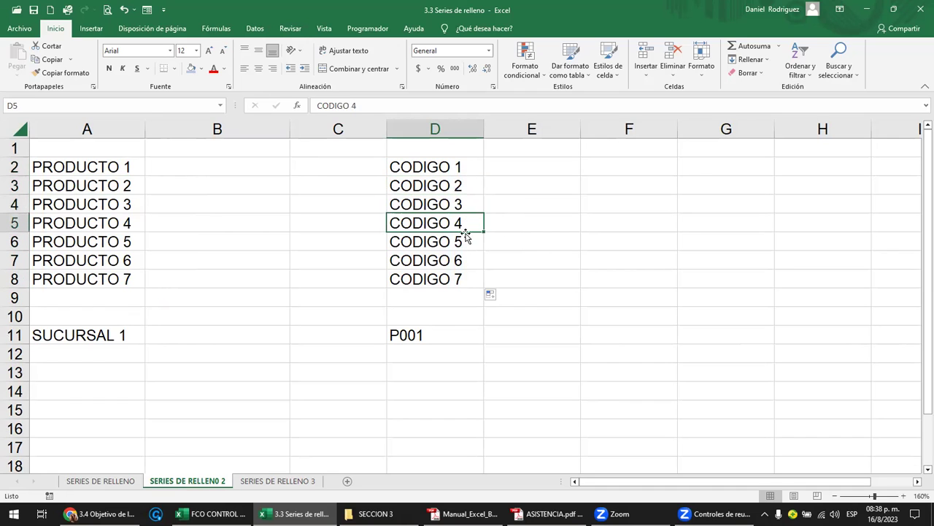
Step: Try filling the SUCURSAL series from A11 down to A16 and undo the fill
left_click(445, 166)
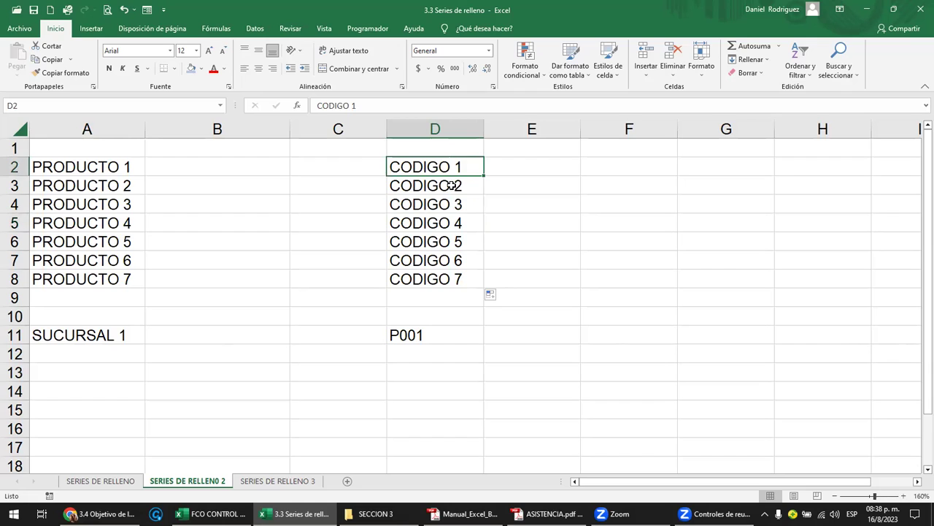
left_click(452, 186)
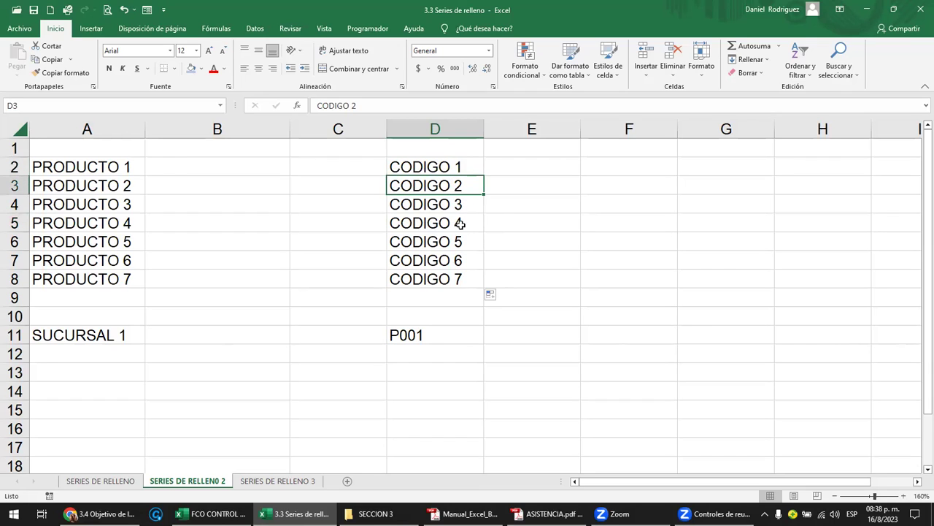
left_click(124, 338)
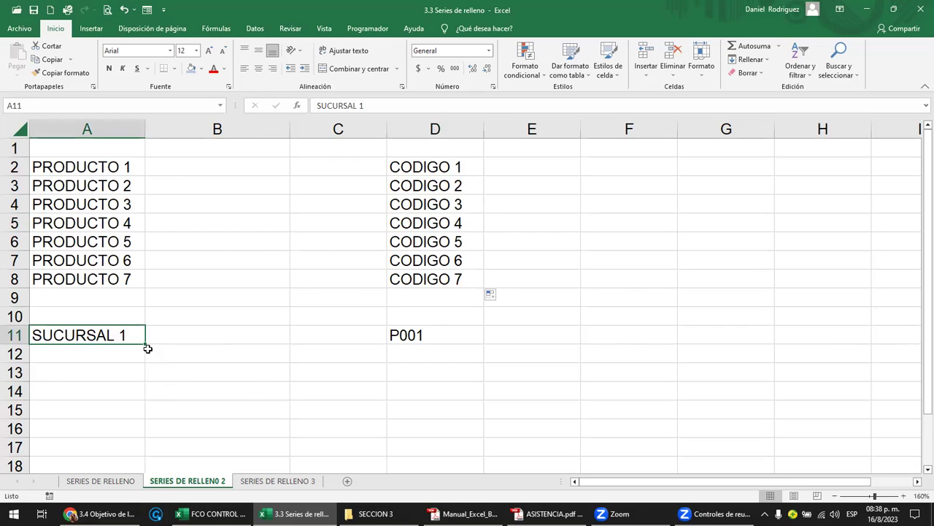
left_click_drag(145, 346, 135, 429)
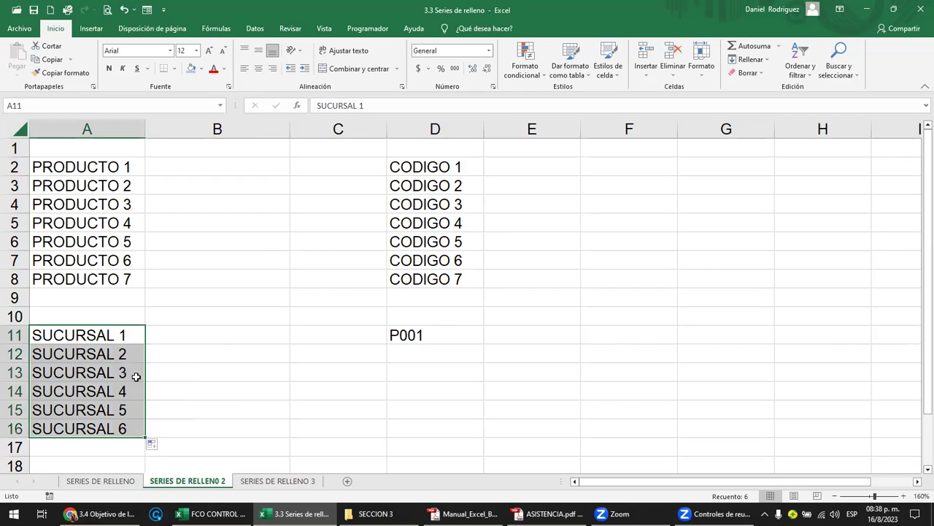
key("ctrl+z")
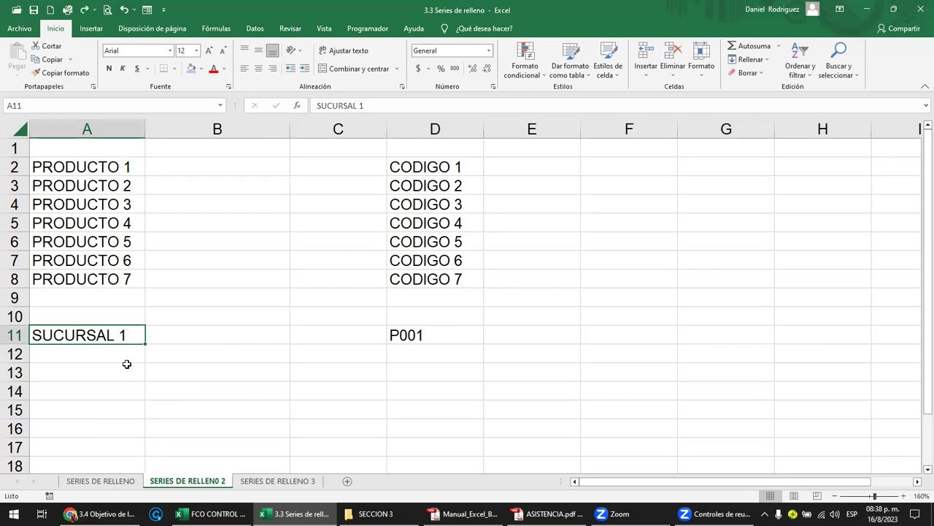
Step: Copy the branch text from A11 into A12 and change it to SUCURSAL 3
left_click(124, 359)
key("Up")
key("ctrl+c")
key("Down")
key("Return")
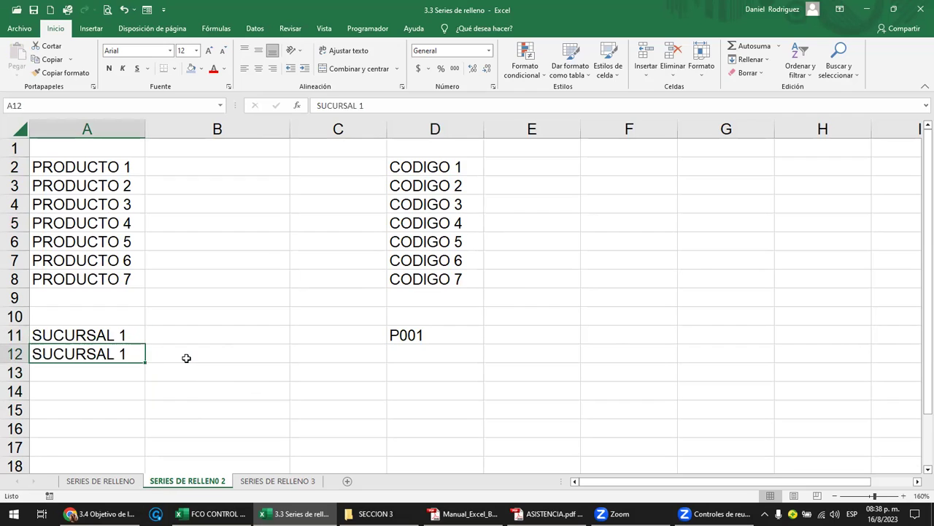
key("F2")
key("BackSpace")
type("3")
key("Return")
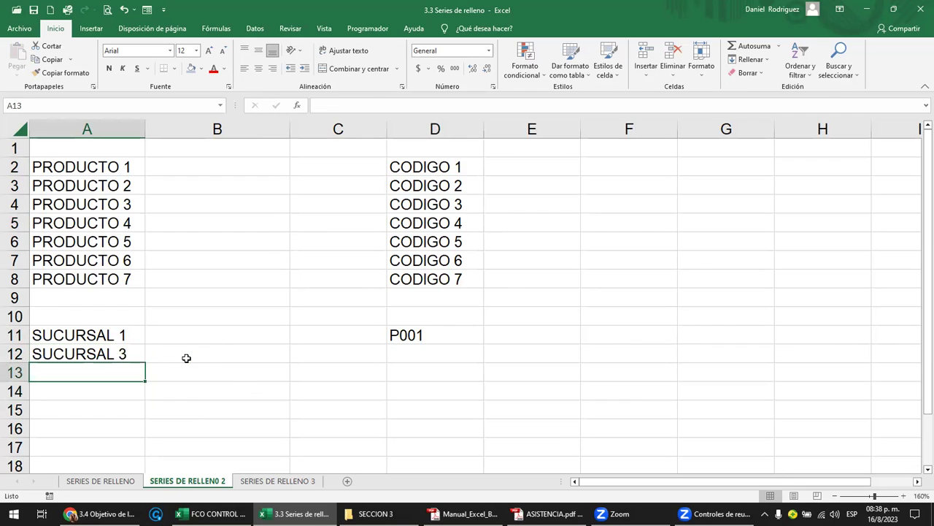
Step: Fill the SUCURSAL pair in A11:A12 down to A16 and the P001 code from D11 down to D16
left_click_drag(120, 334, 143, 435)
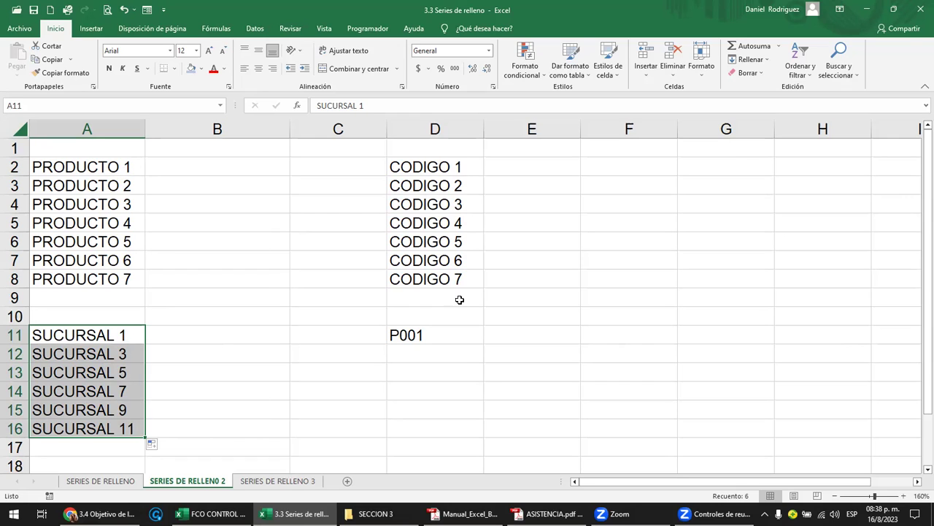
left_click(428, 336)
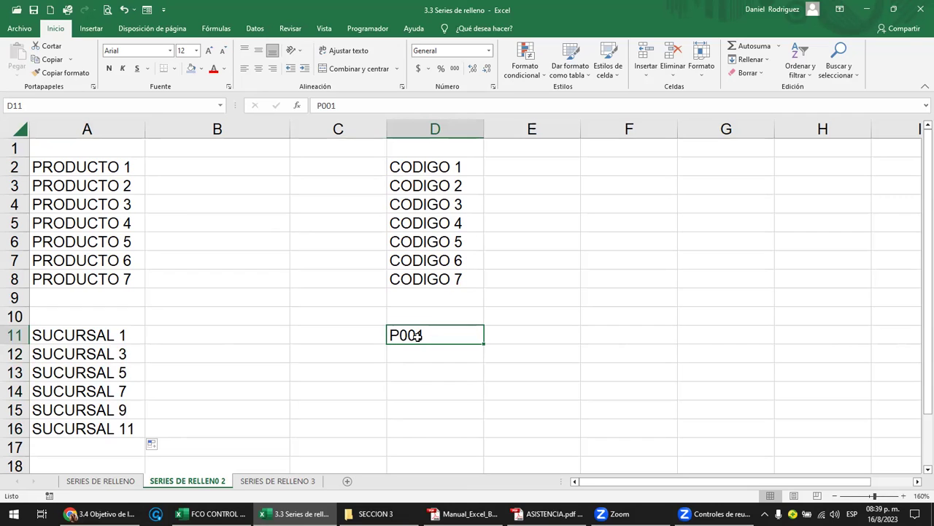
left_click_drag(486, 342, 493, 425)
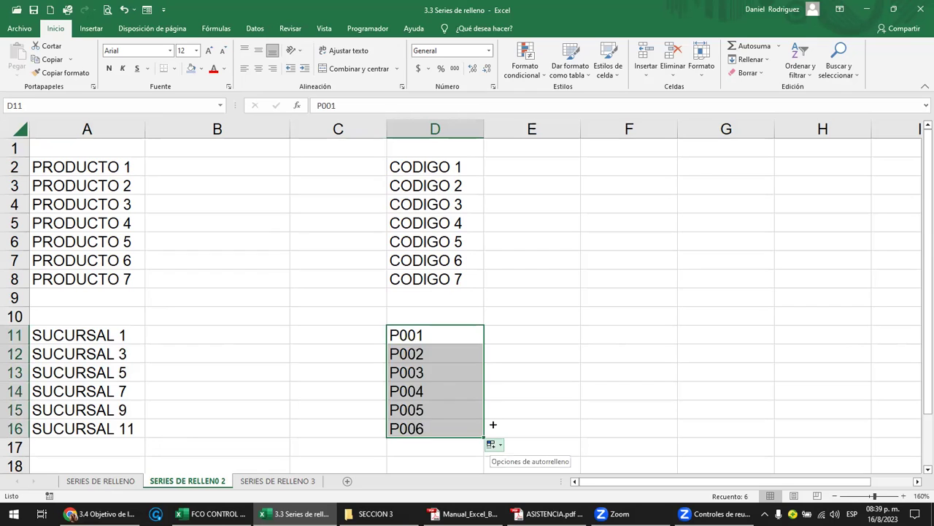
Step: Copy the code P001 from D11 into E11
left_click(443, 334)
key("ctrl+c")
key("Right")
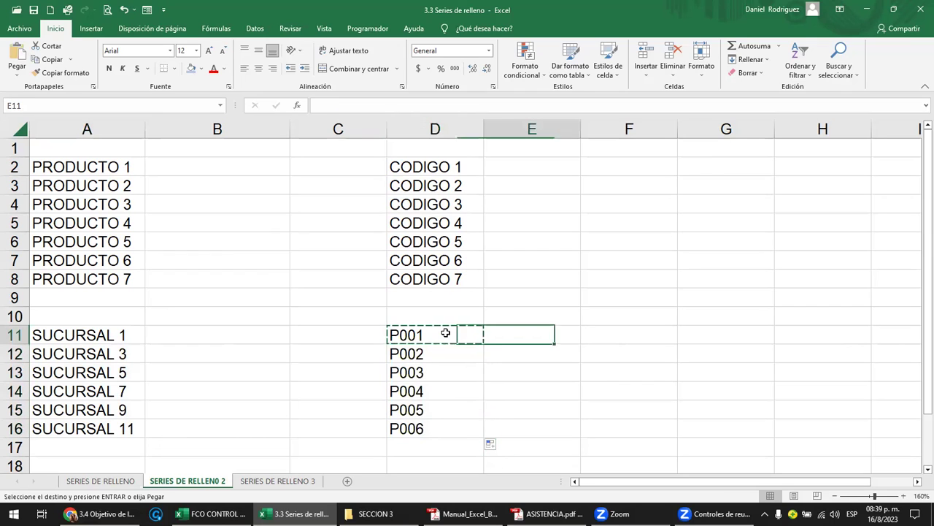
key("Return")
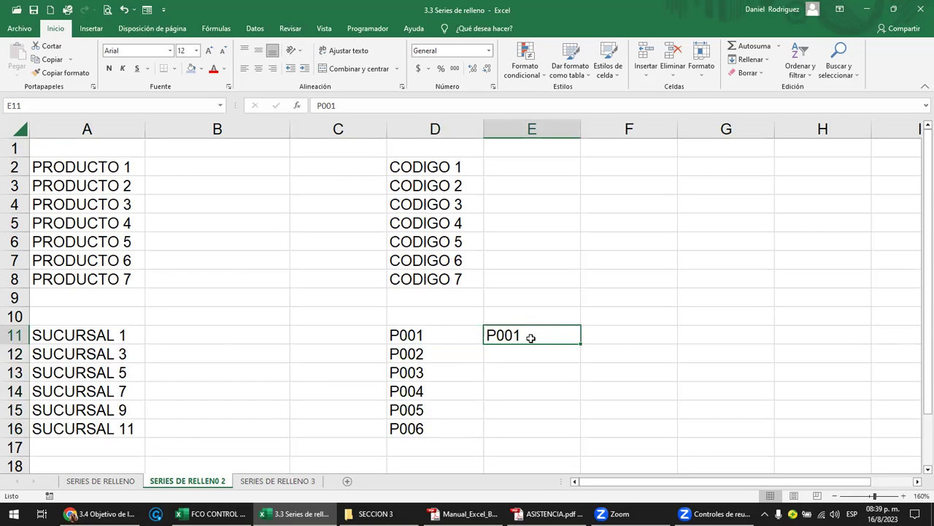
Step: Try generating a linear column series from E11 with increment 1 and limit 5, and clear E11
left_click(751, 59)
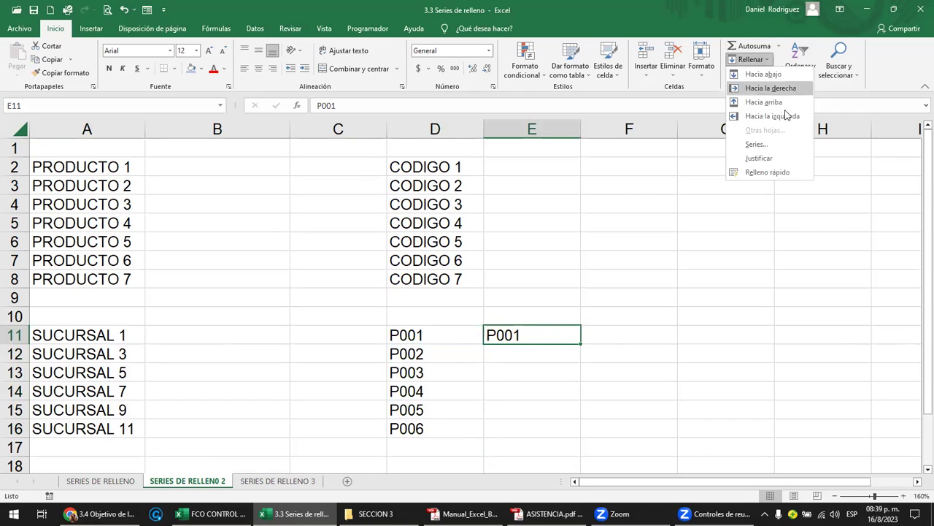
left_click(756, 143)
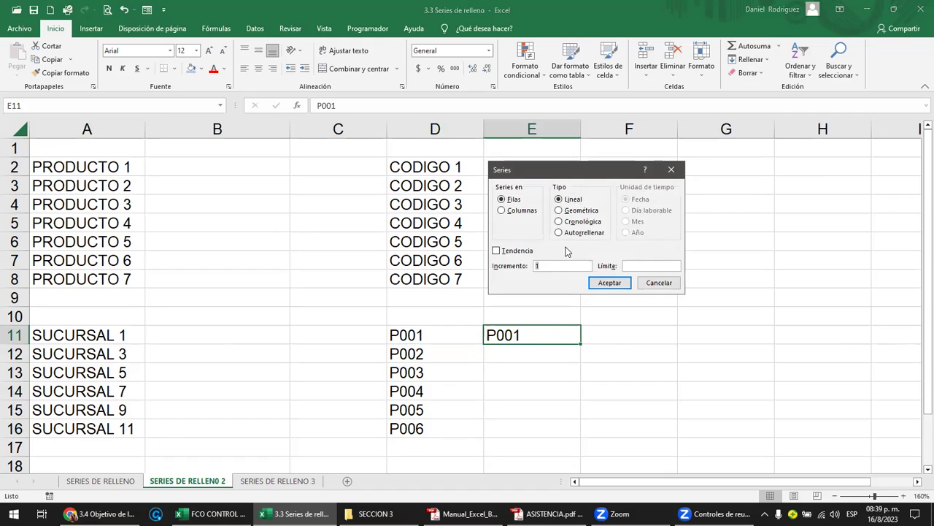
left_click(640, 267)
left_click(520, 211)
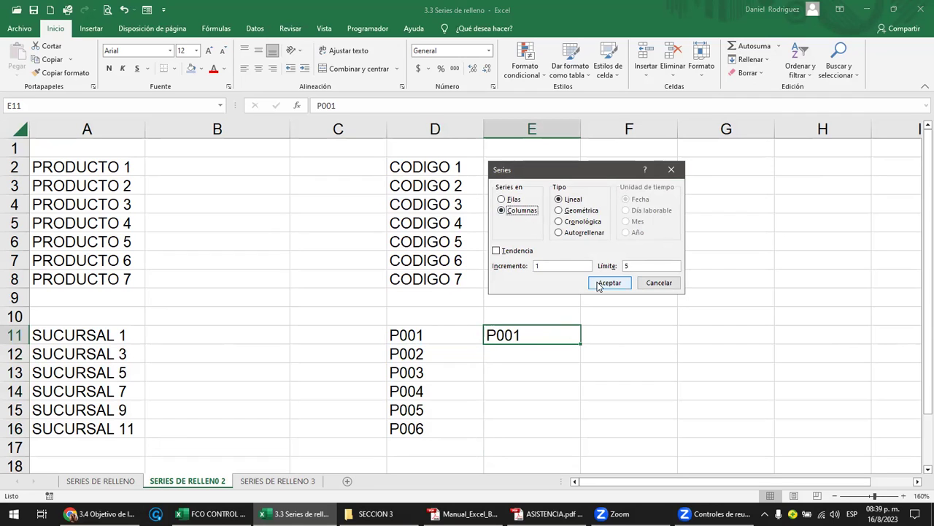
left_click(604, 283)
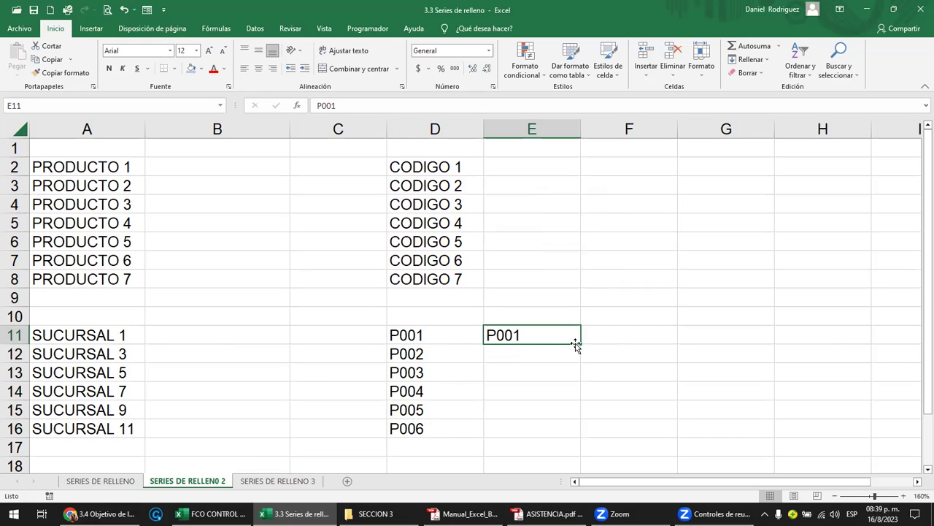
left_click(565, 385)
left_click(547, 340)
key("Delete")
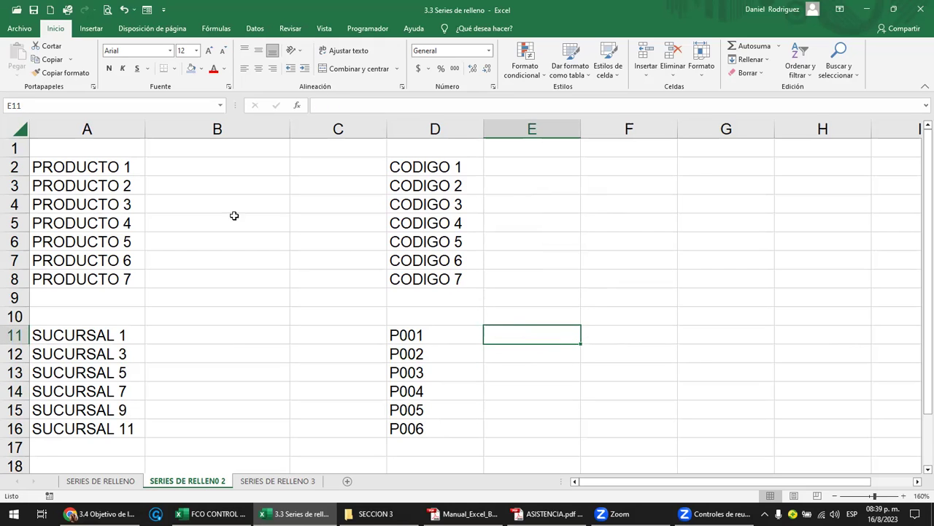
Step: Review the filled PRODUCTO, SUCURSAL and CODIGO series in columns A and D
left_click_drag(53, 165, 81, 279)
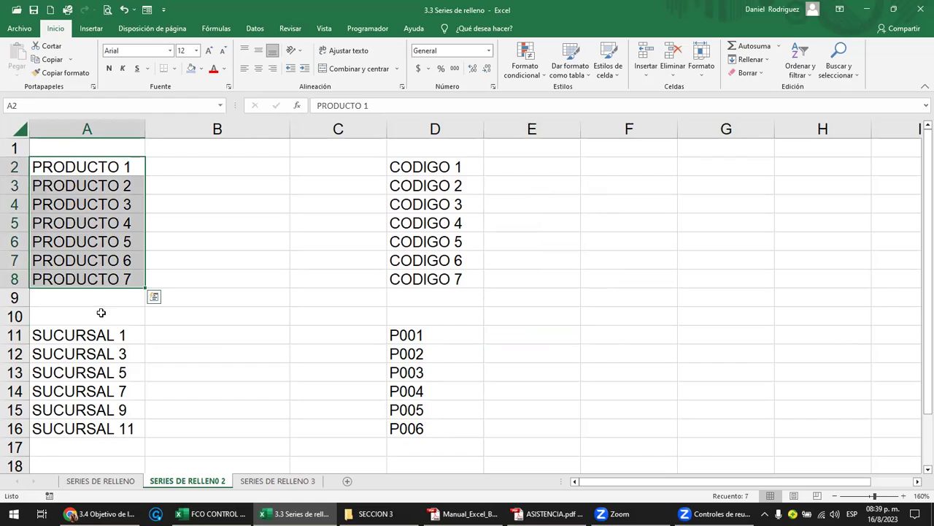
left_click(95, 334)
left_click_drag(95, 334, 109, 431)
left_click_drag(429, 164, 437, 280)
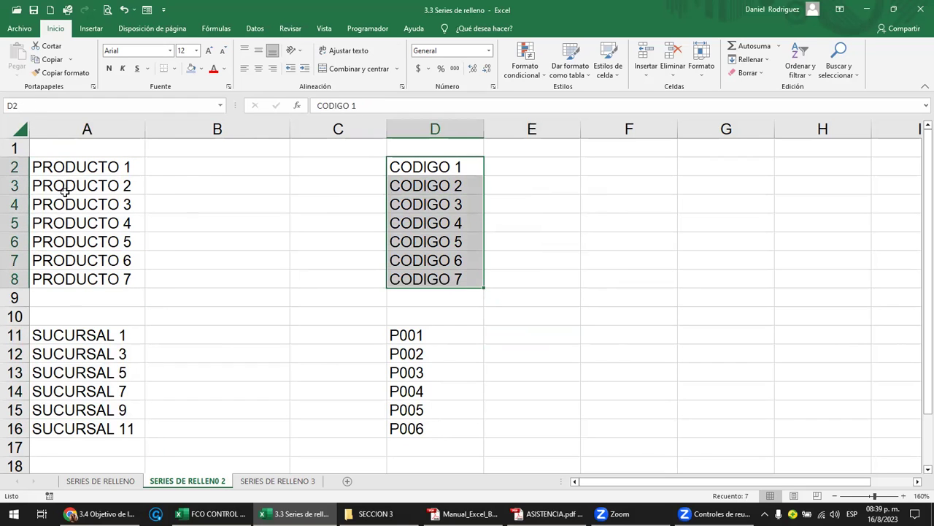
left_click(63, 170)
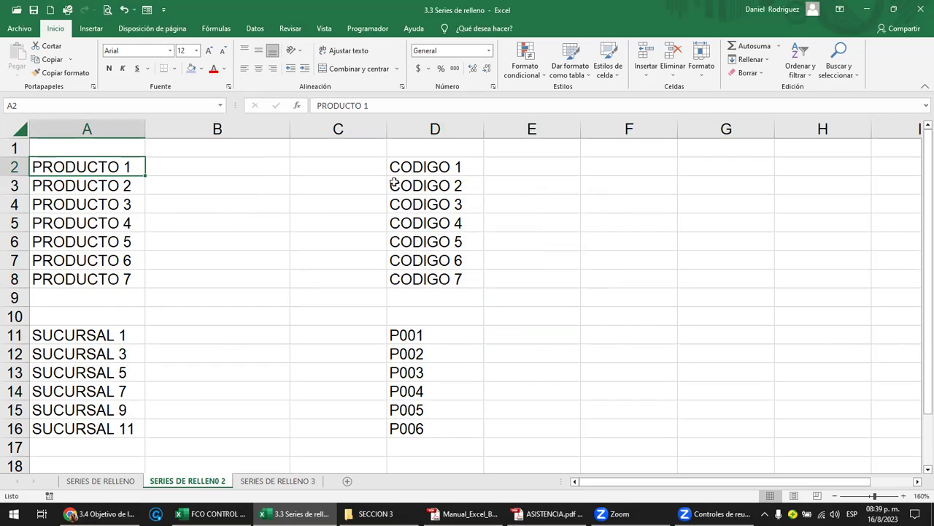
left_click(438, 166)
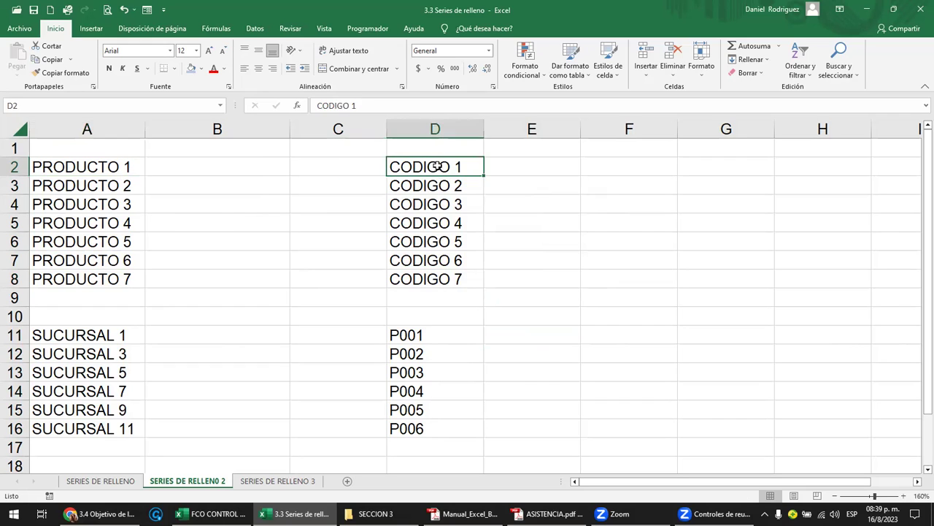
Step: Enter A in F2 and B in F3 as the start of a letter series
left_click(549, 173)
left_click(627, 177)
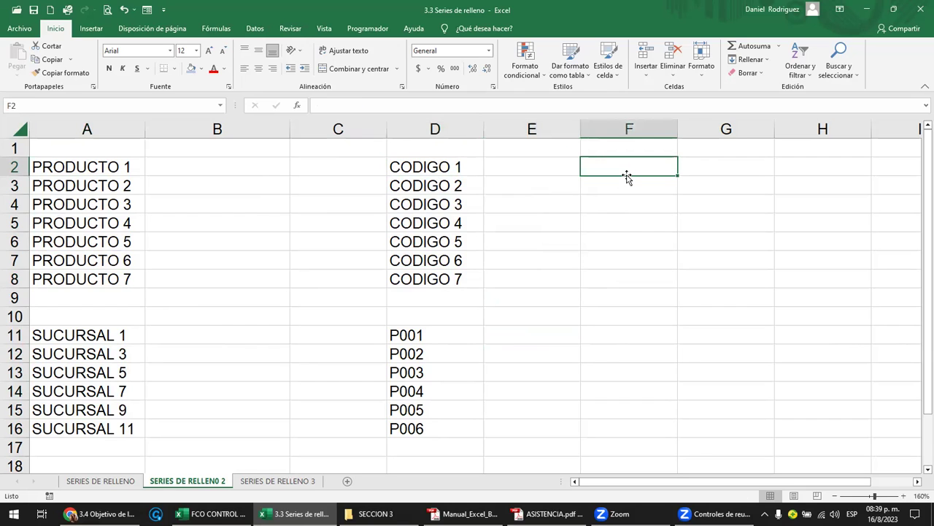
type("A")
key("Return")
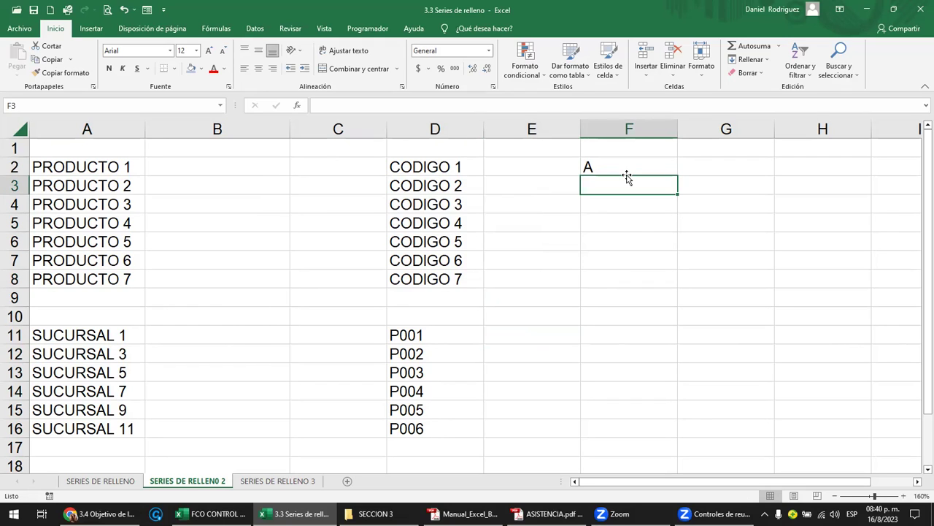
left_click(653, 170)
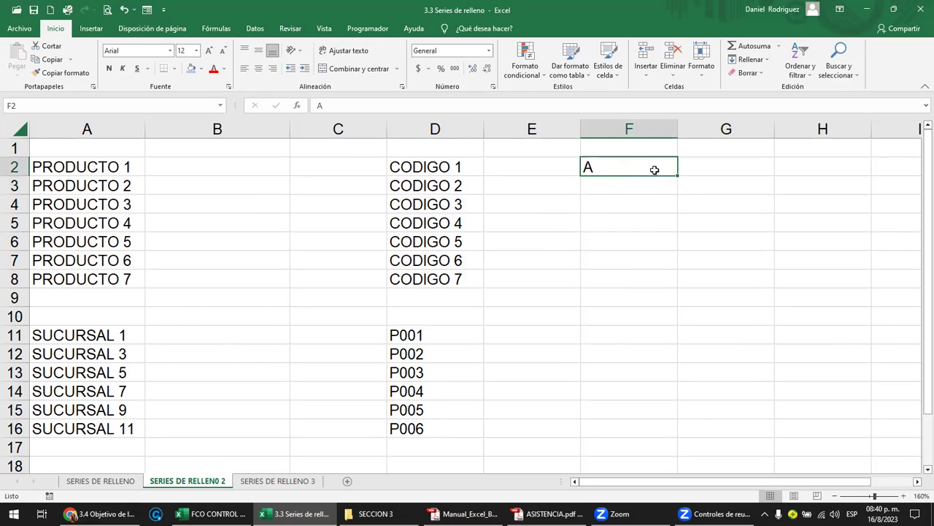
mouse_move(678, 176)
left_mouse_down()
mouse_move(682, 236)
mouse_move(678, 178)
left_mouse_up()
left_click(647, 189)
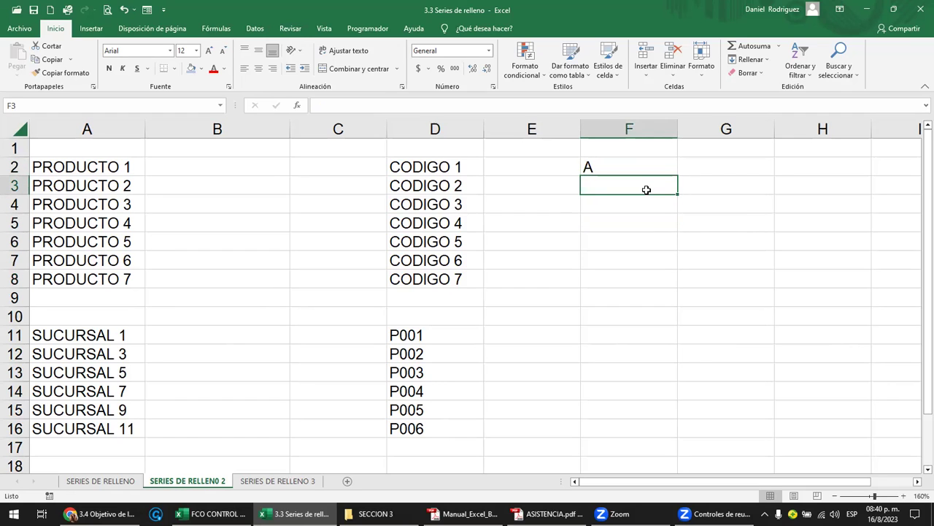
type("B")
key("Return")
Step: Fill the A and B pair from F2:F3 down to F9
left_click_drag(653, 171, 679, 196)
left_click(627, 194)
key("Up")
key("Down")
key("Up")
key("Down")
key("Up")
left_click(617, 185)
left_click(618, 171)
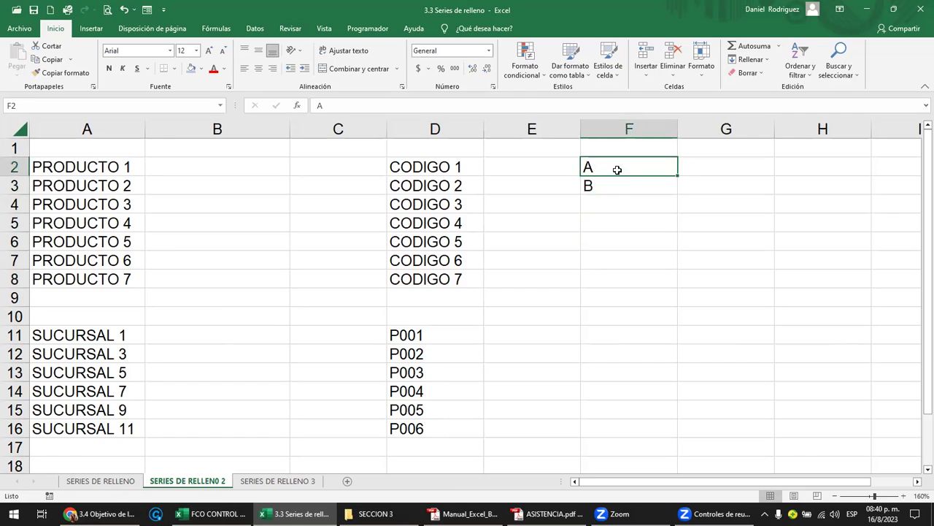
left_click(654, 189)
left_click_drag(641, 173, 673, 303)
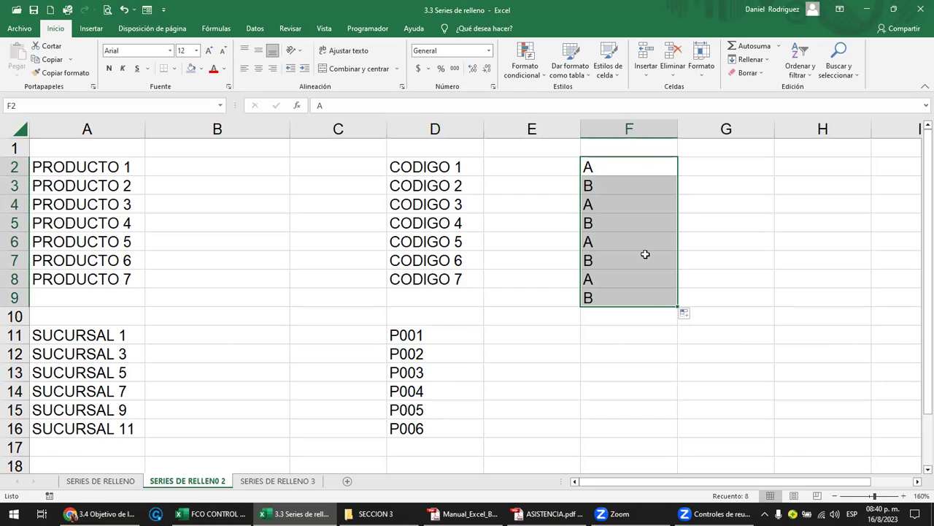
Step: Examine the letter pattern cell by cell in F2:F9
left_click(603, 170)
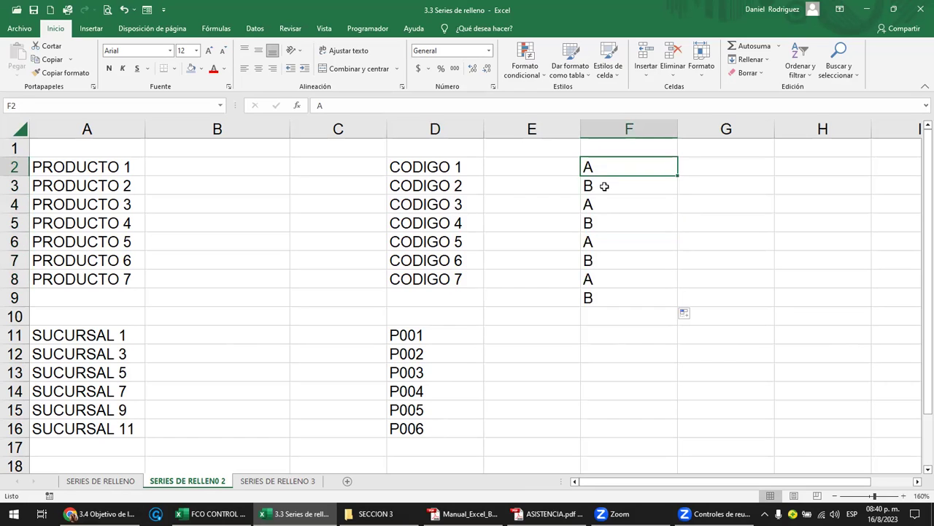
left_click(604, 186)
left_click(601, 204)
left_click(602, 223)
left_click(603, 243)
left_click(606, 267)
left_click(607, 281)
left_click(606, 299)
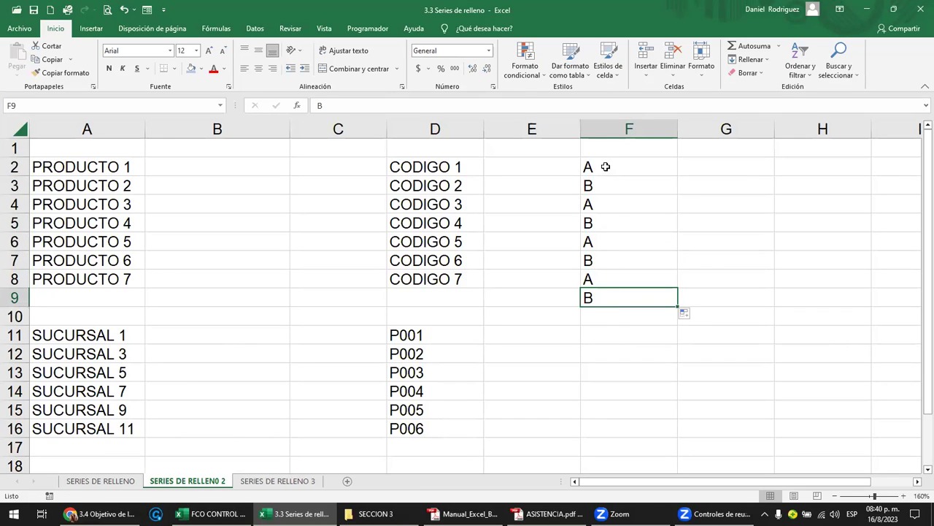
left_click_drag(605, 166, 616, 298)
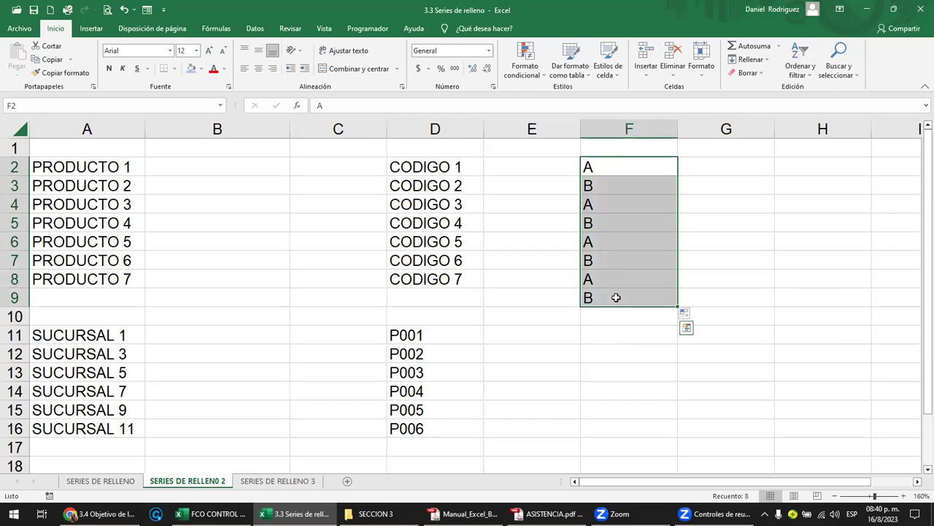
Step: Enter the heading BODEGAS in F1 above the letters
left_click(603, 151)
type("BODEGAS")
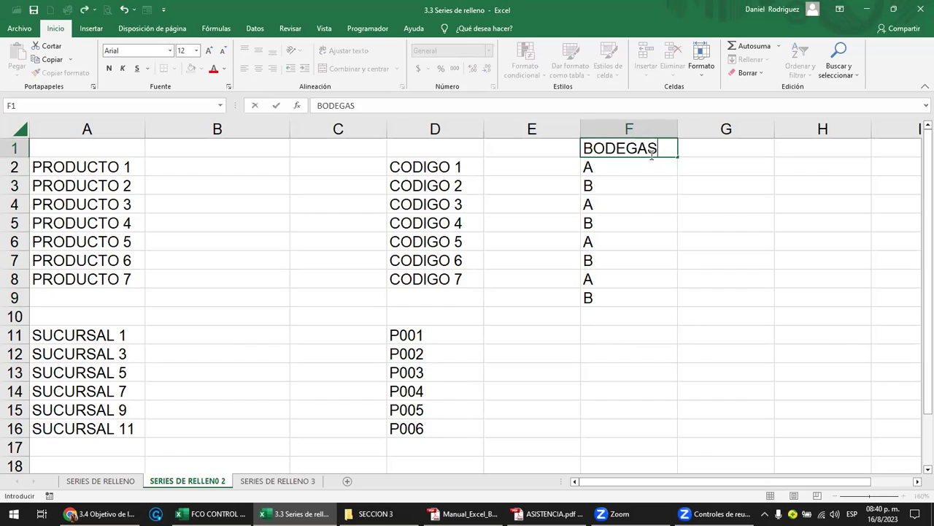
key("Return")
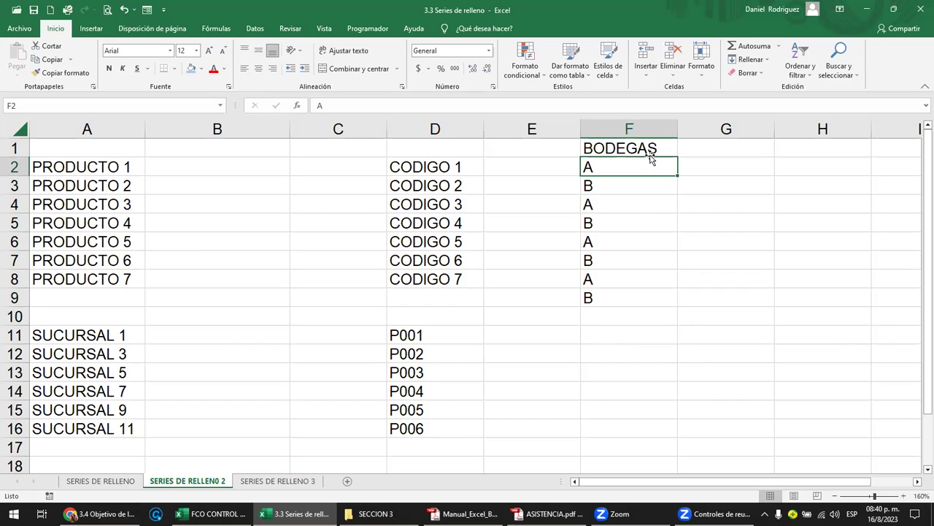
Step: Clear the filled letters from F4:F9, keeping the A and B pair above them
left_click_drag(599, 165, 605, 255)
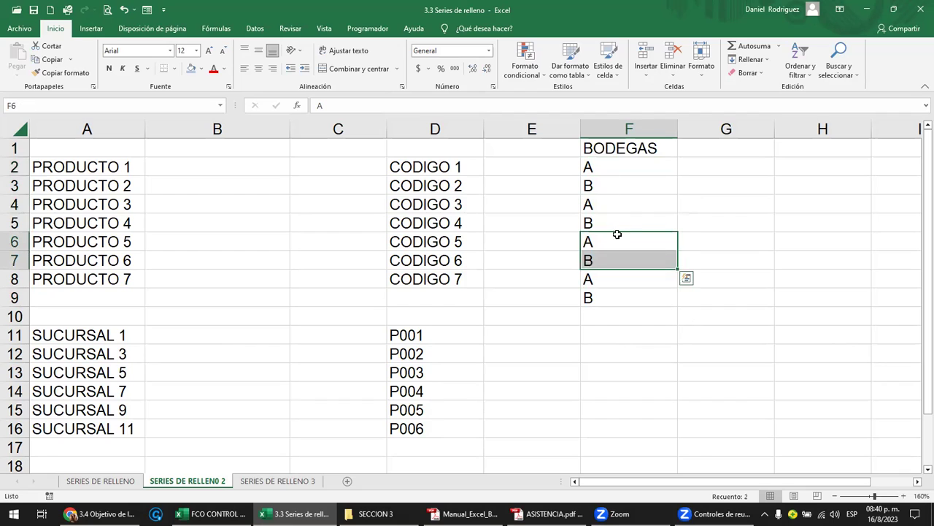
left_click_drag(607, 208, 621, 292)
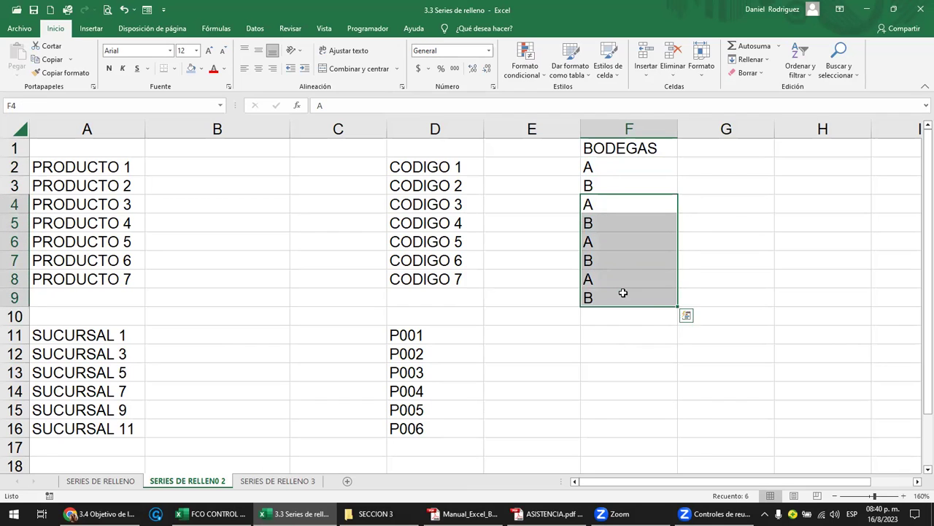
key("Delete")
Step: Refill the A and B pair from F2:F3 down to F9
left_click_drag(595, 167, 601, 180)
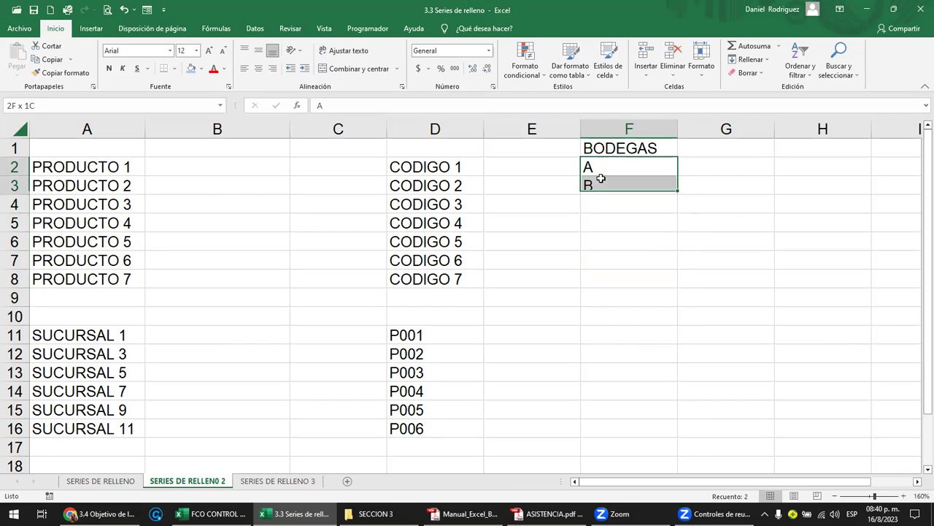
left_click_drag(678, 194, 673, 307)
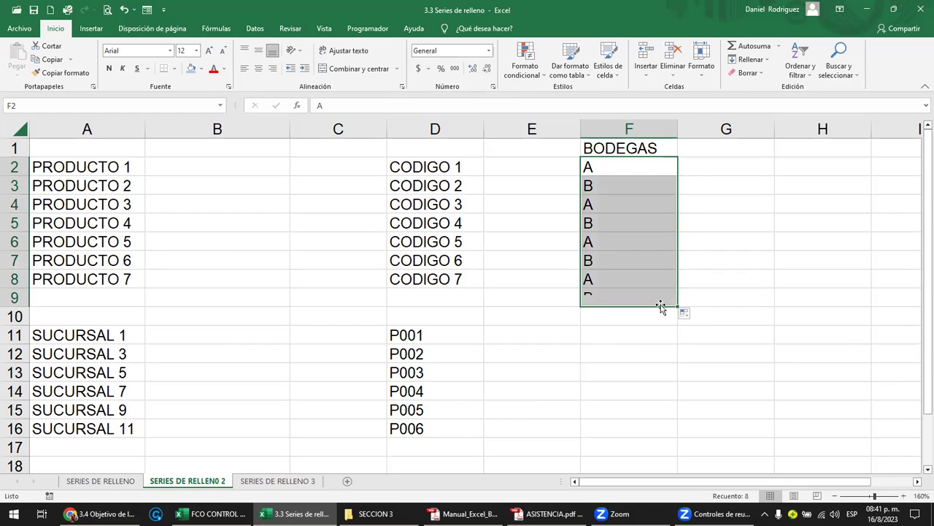
left_click(703, 253)
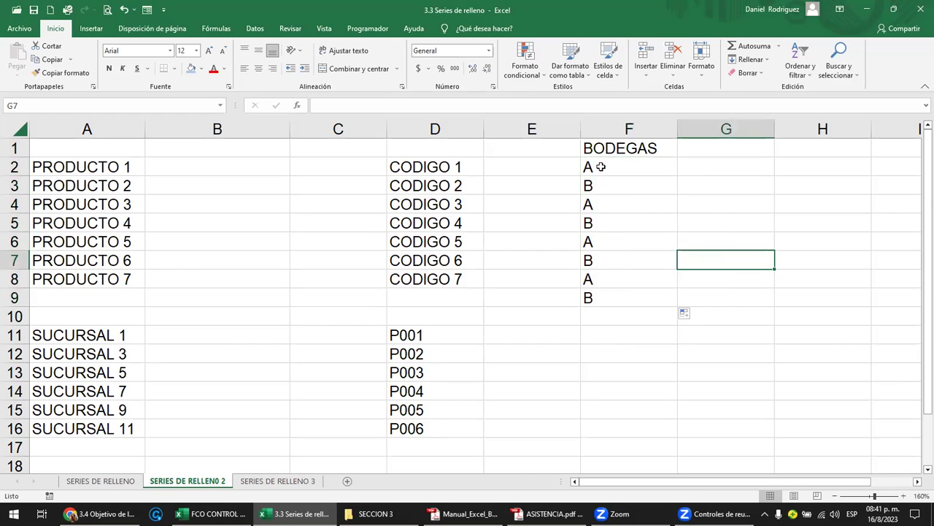
Step: Clear all the letters from F2:F9 and enter the code A1 in F2
left_click_drag(605, 173, 603, 306)
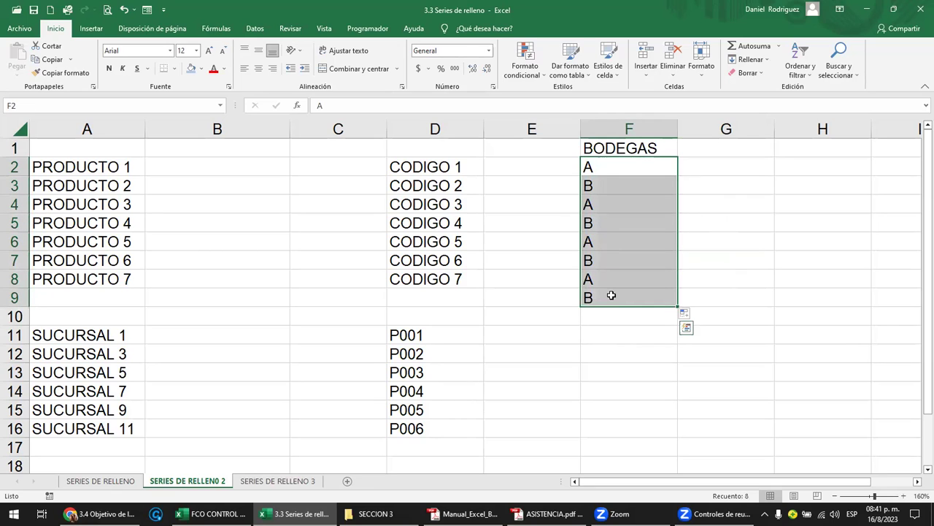
key("Delete")
left_click(657, 170)
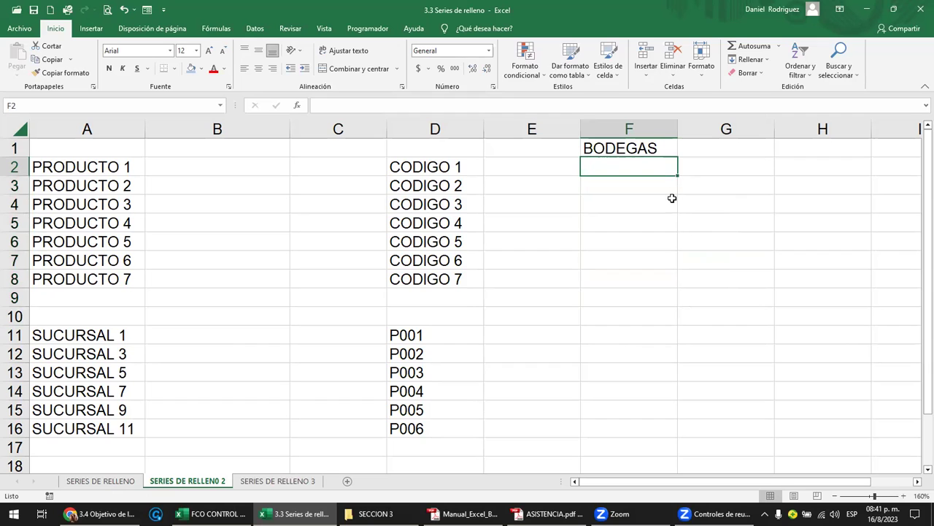
type("A1")
key("Return")
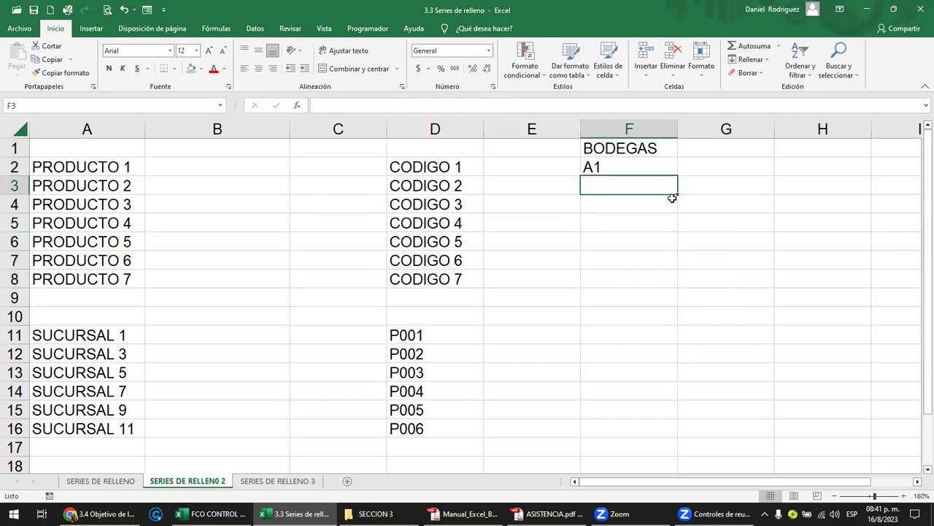
Step: Fill the series from A1 in F2 down to F8, matching the length of the CODIGO list
left_click_drag(420, 186, 428, 279)
left_click(594, 166)
left_click_drag(676, 177, 662, 282)
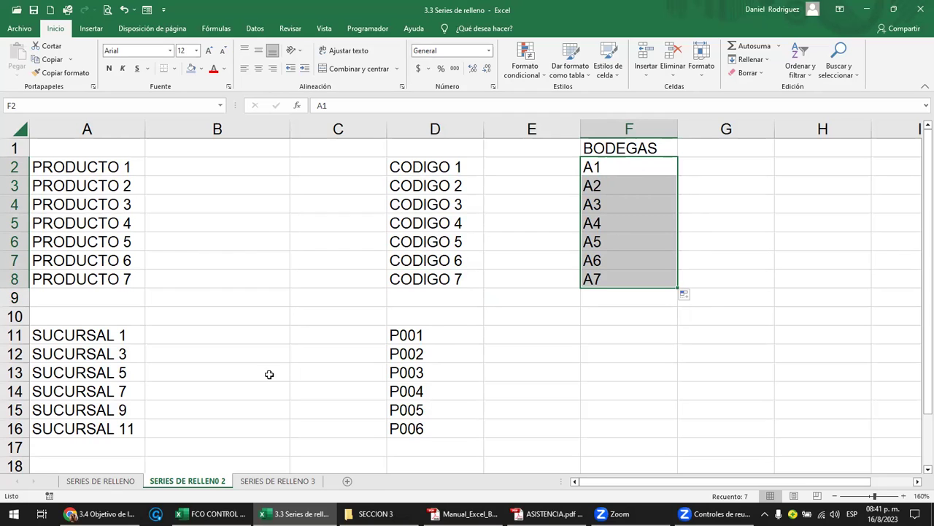
Step: Go to the SERIES DE RELLENO 3 sheet and examine the PERSONAL DE ADMINISTRACION title and its NOMBRE and CODIGO table
left_click(284, 482)
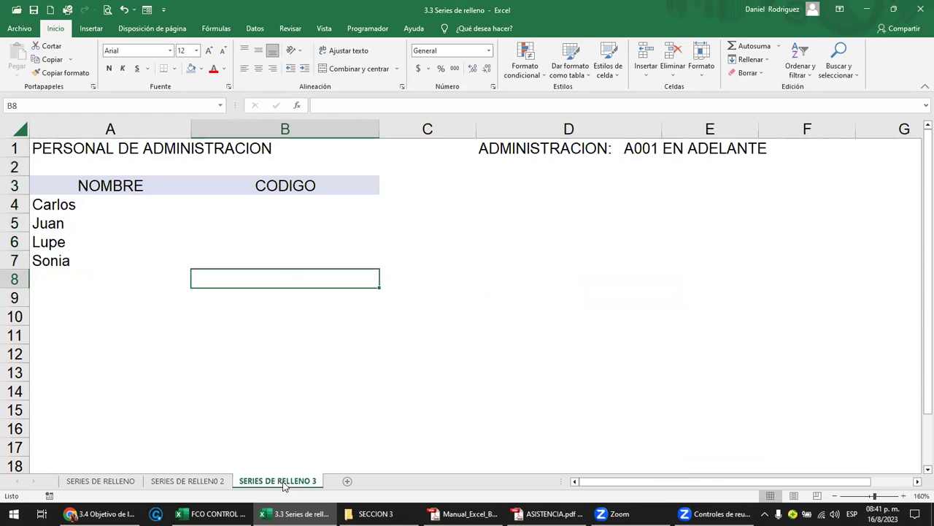
left_click(62, 151)
left_click_drag(61, 185, 248, 262)
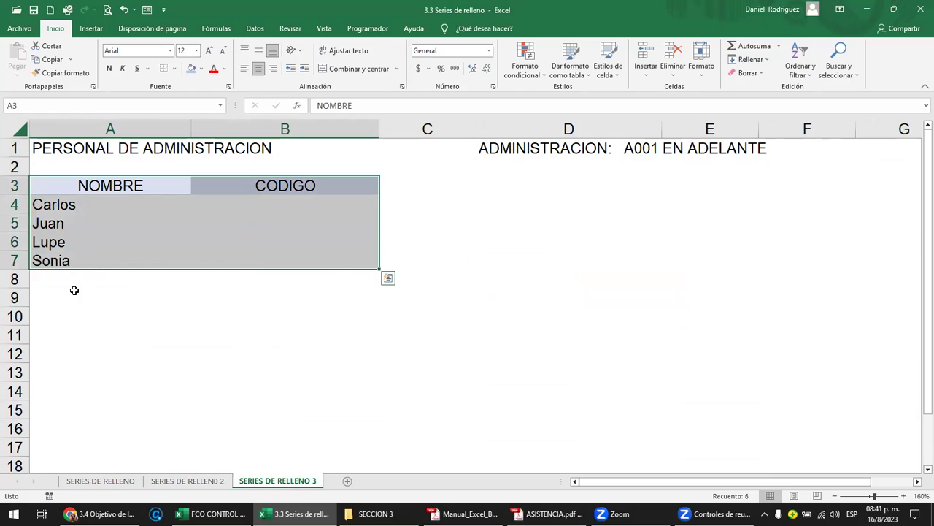
left_click(46, 282)
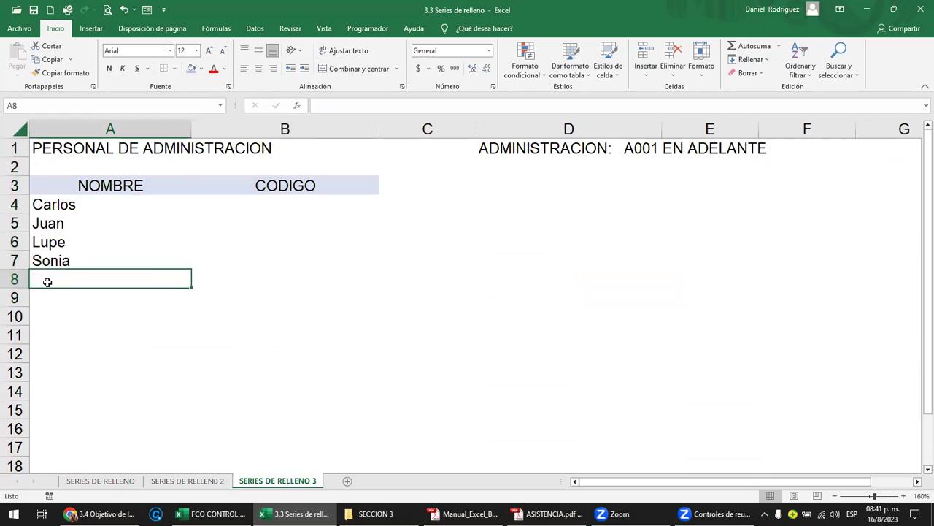
left_click_drag(71, 150, 276, 151)
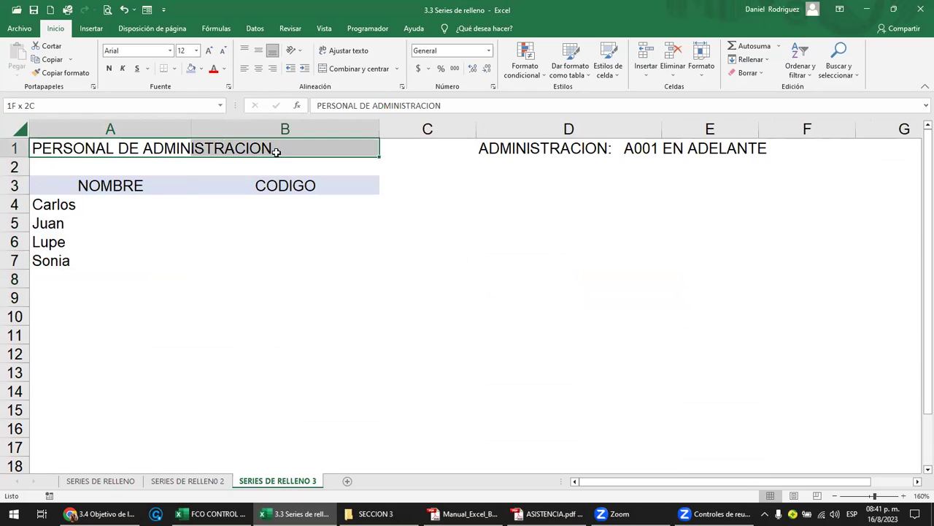
left_click(73, 207)
left_click_drag(67, 205, 69, 261)
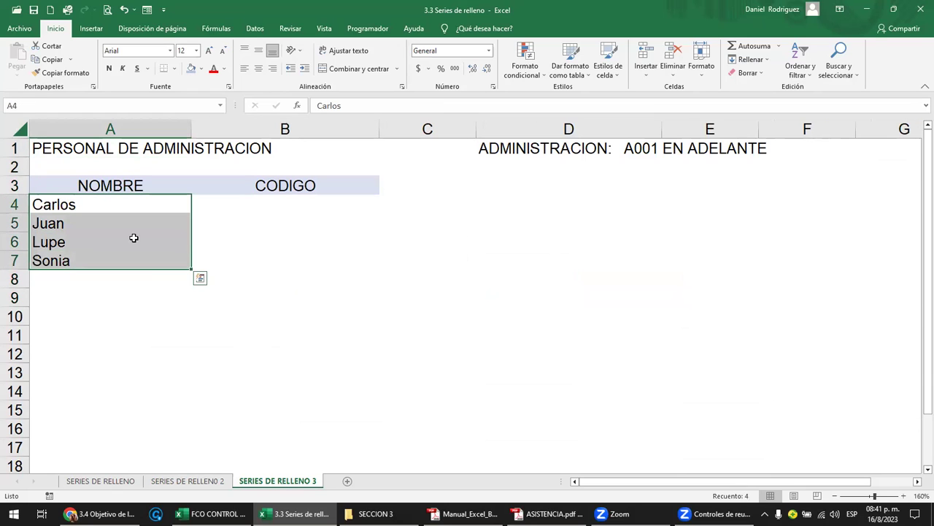
Step: Change the starting code in the ADMINISTRACION note in D1 to A0001
left_click(548, 151)
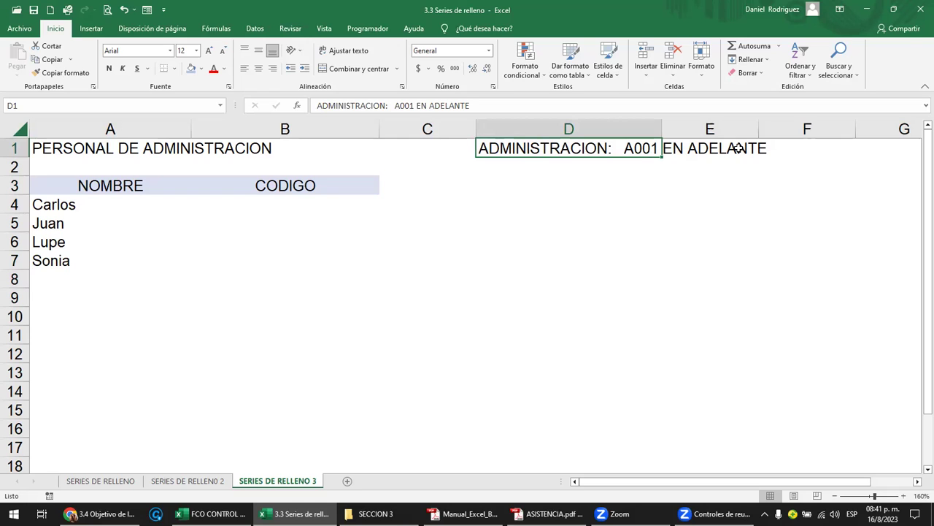
double_click(649, 150)
type("0")
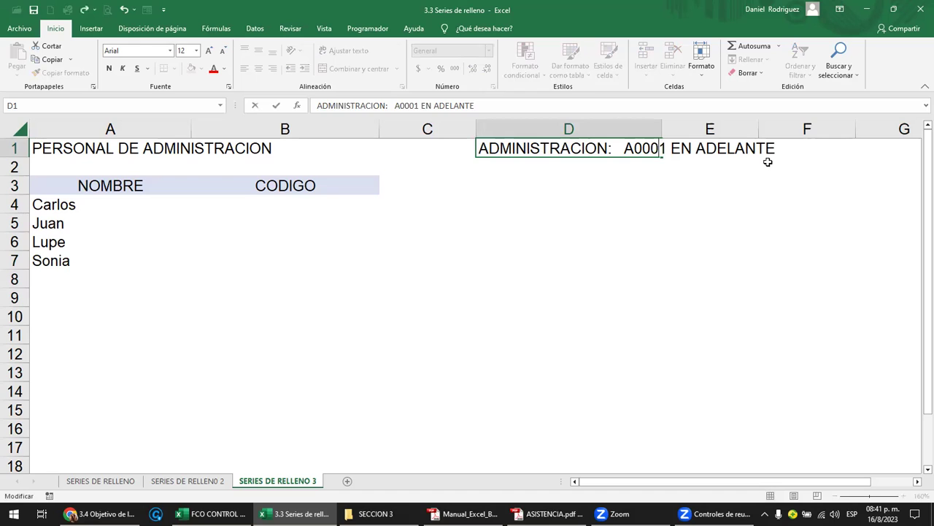
key("Return")
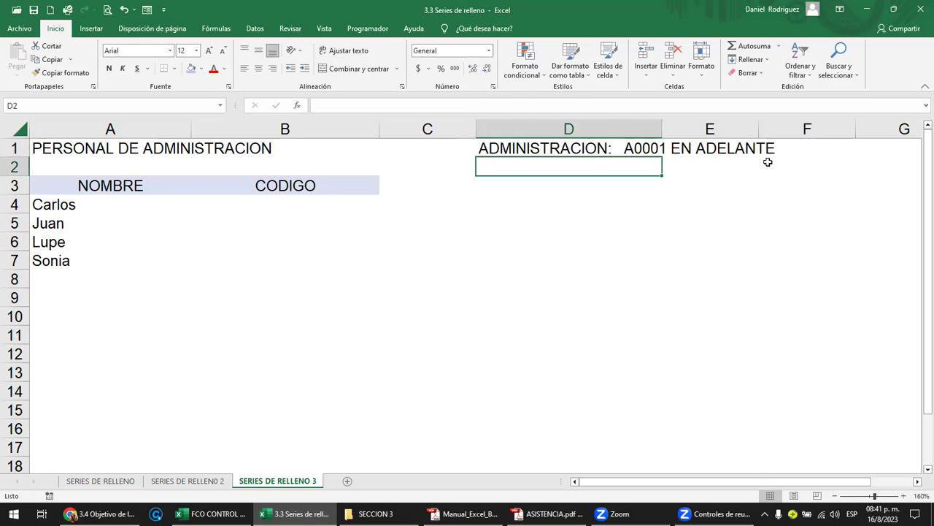
Step: Enter A9999 in D2 as an example of the highest code and clear it again
double_click(650, 166)
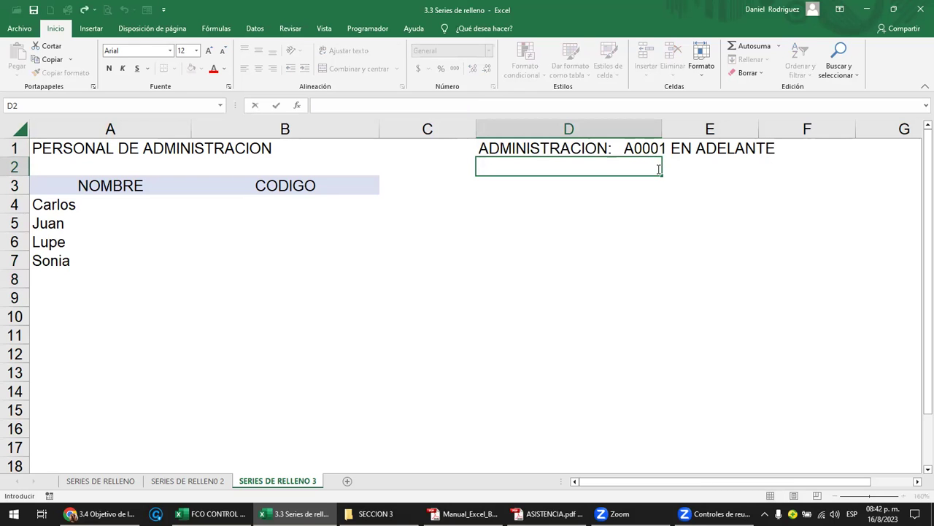
type("A9999")
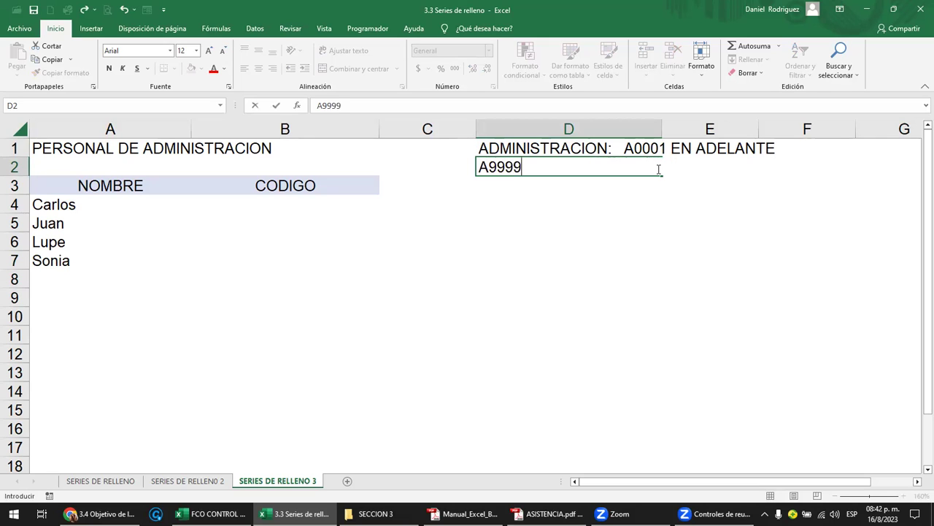
key("Return")
left_click(657, 169)
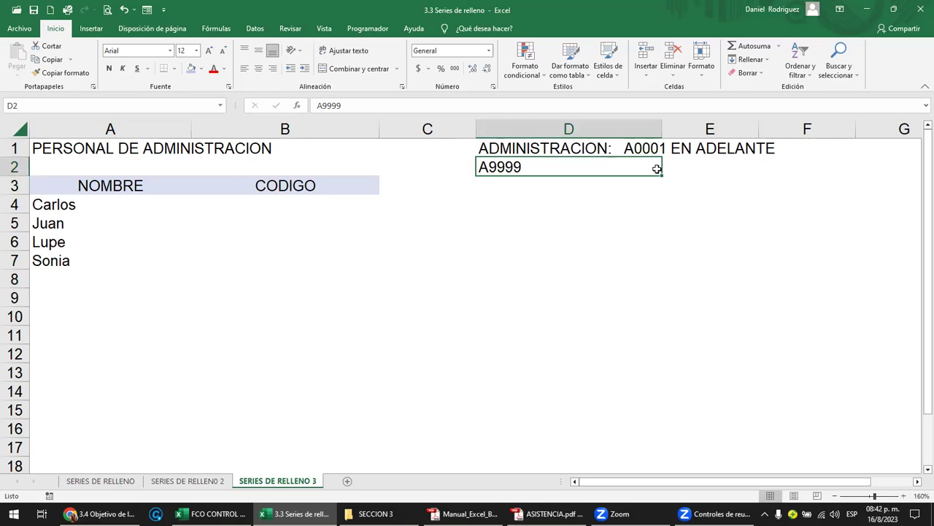
key("Delete")
left_click(647, 144)
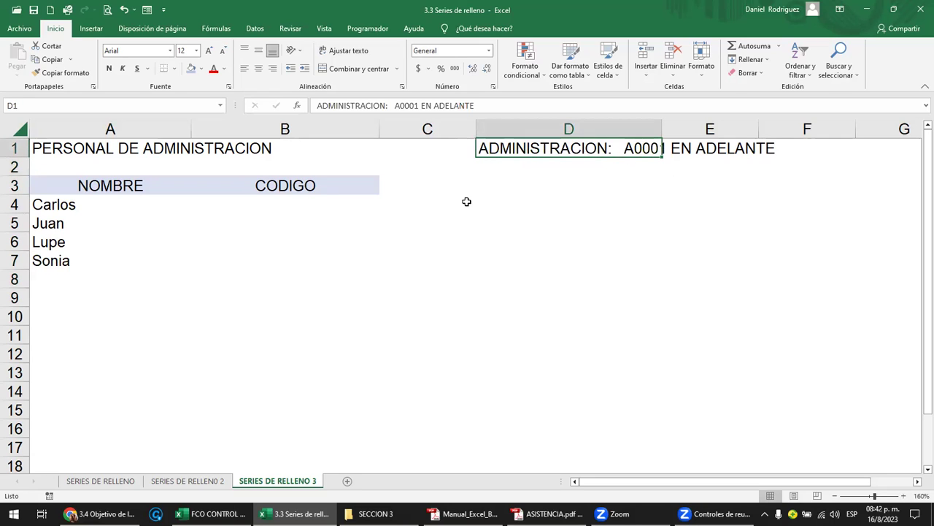
Step: Enter A0001 in B4 as the first employee's code
left_click(279, 206)
type("A0001")
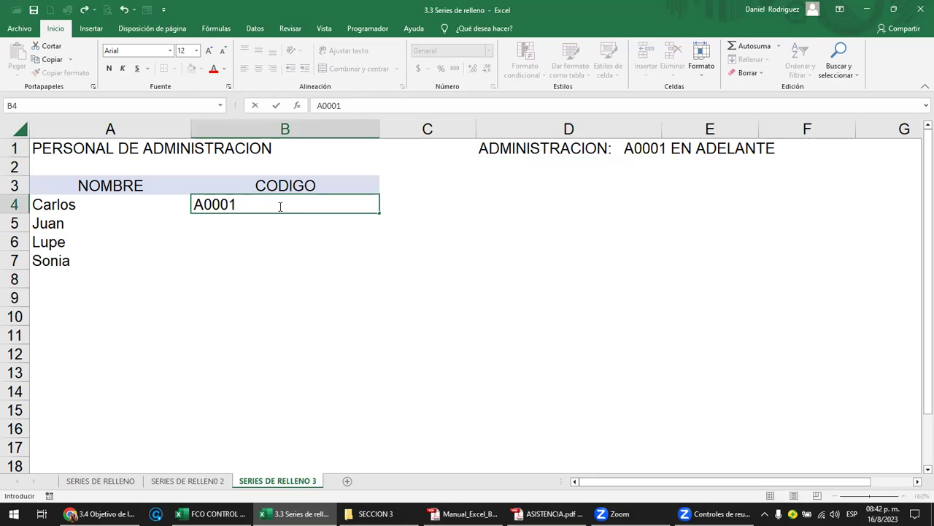
key("Return")
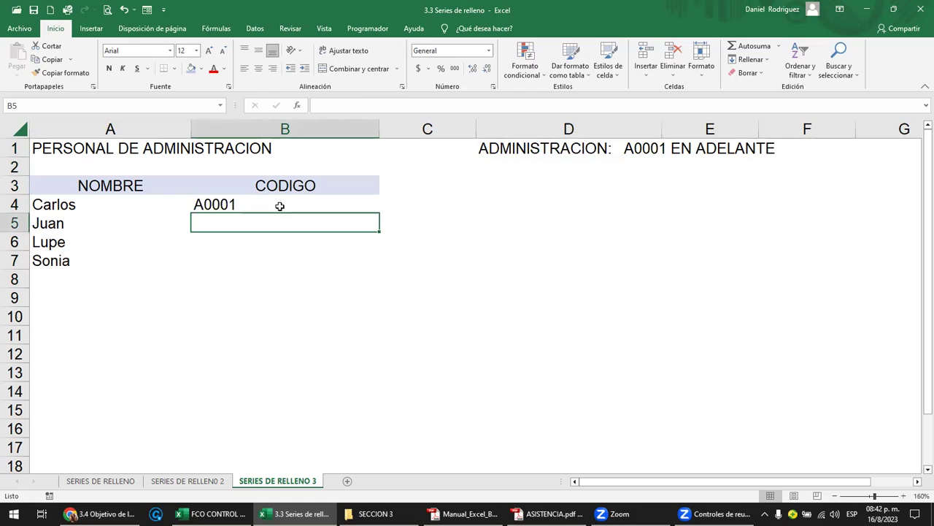
Step: Center the contents of column B and fill the code series from B4 down to B7
left_click(306, 133)
left_click(258, 69)
left_click(299, 204)
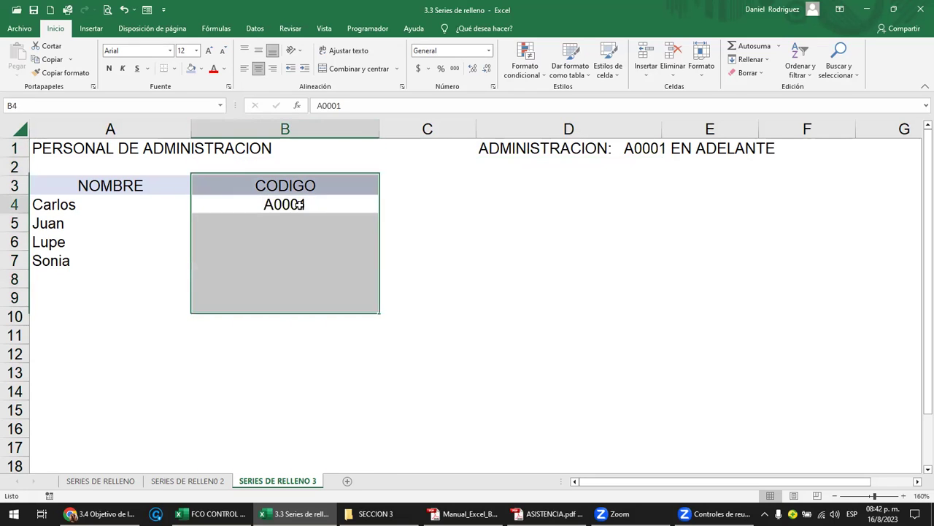
left_click_drag(379, 214, 381, 269)
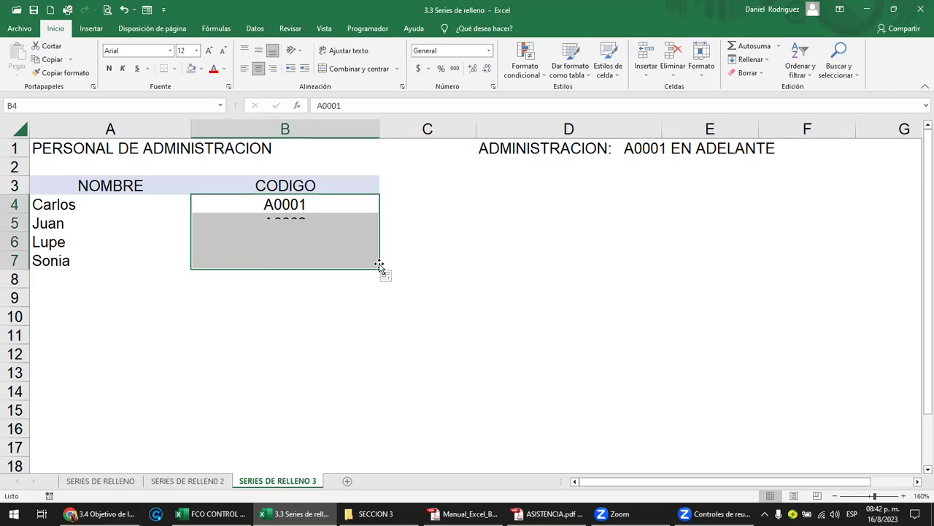
Step: Examine the letter prefix and the numbering of the codes in B4 and B5, and check the Auto Fill options for the series
double_click(300, 206)
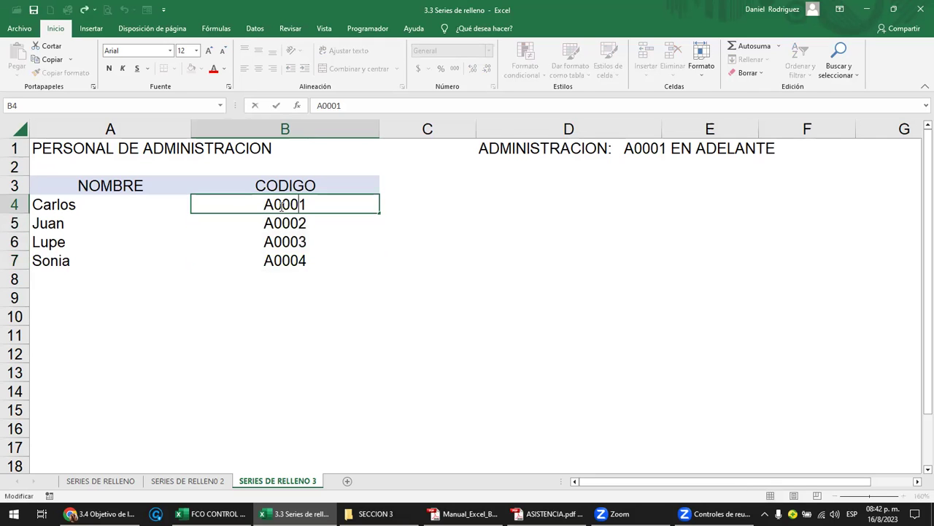
left_click_drag(271, 205, 255, 204)
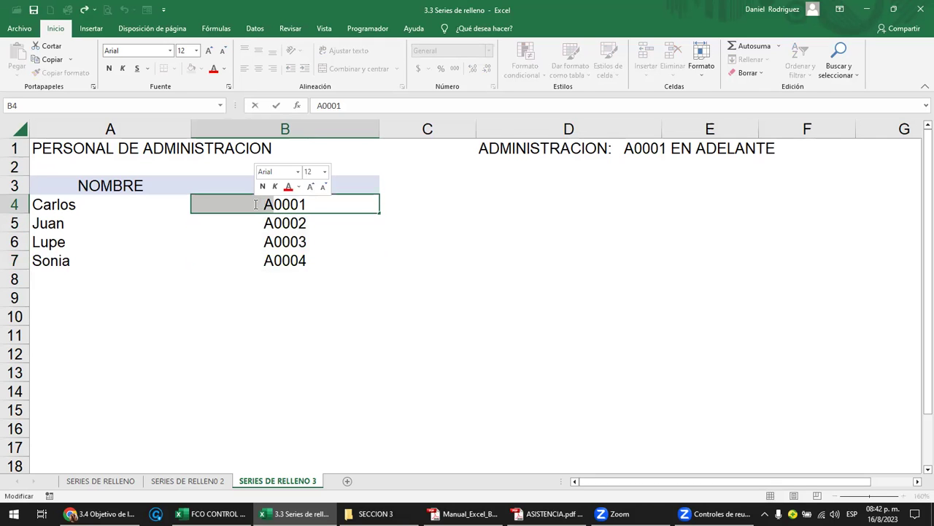
left_click(316, 207)
key("Escape")
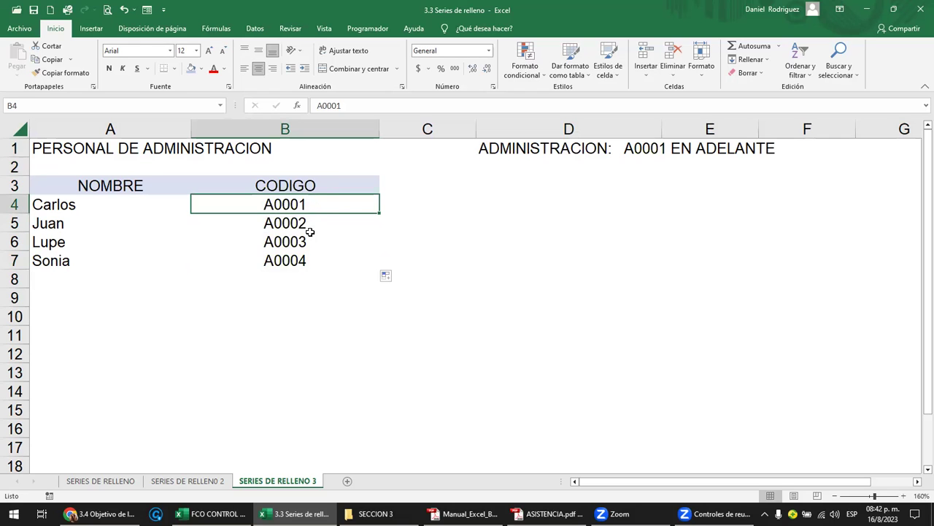
left_click(310, 223)
left_click(303, 207)
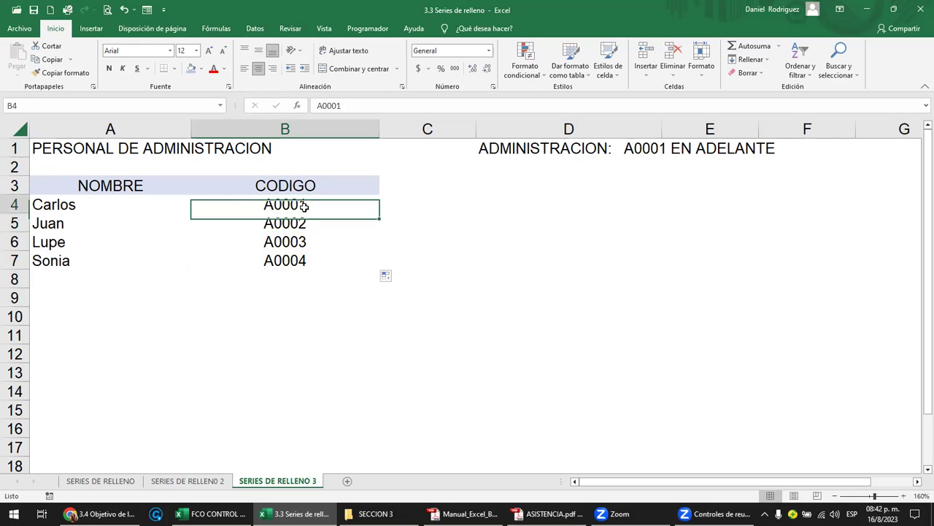
left_click(307, 223)
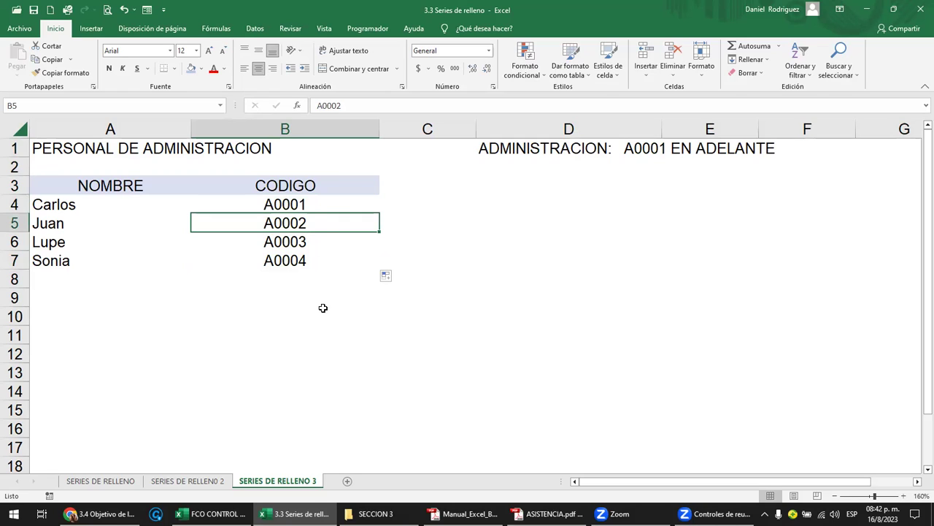
left_click(332, 207)
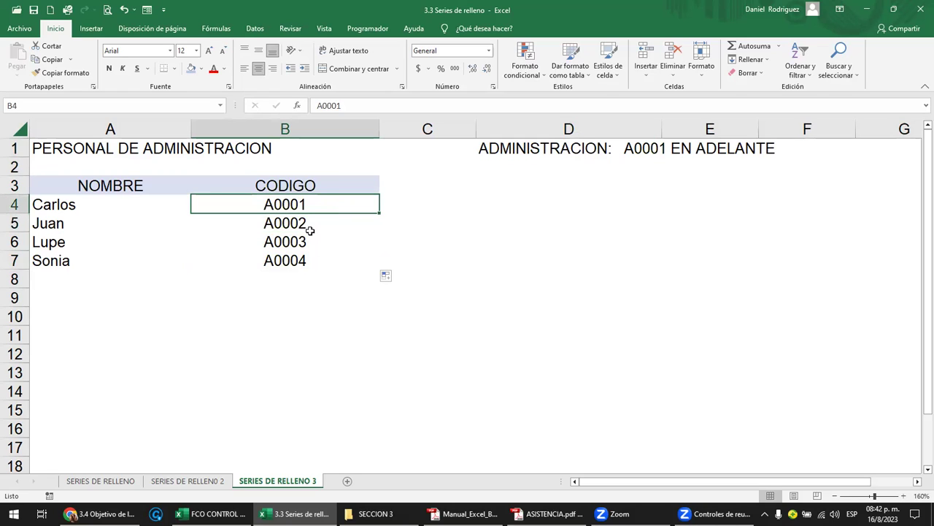
left_click(306, 223)
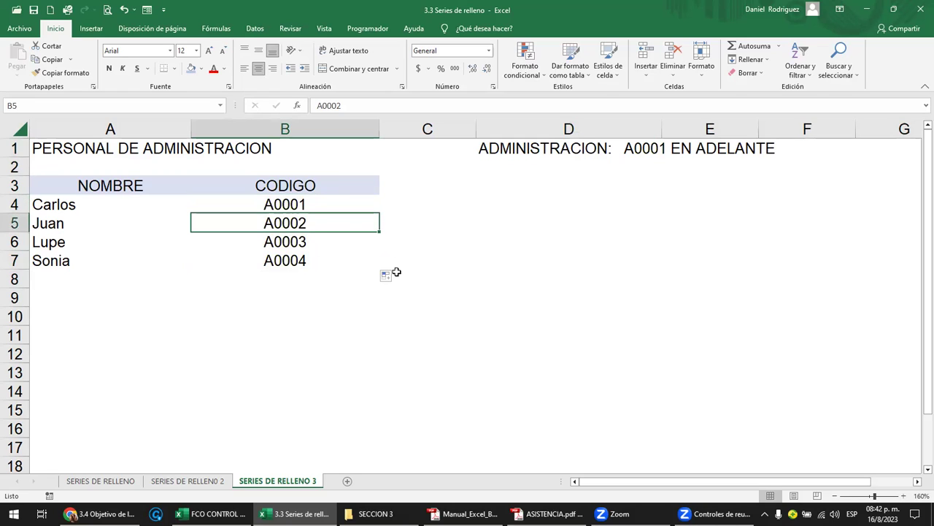
left_click(322, 204)
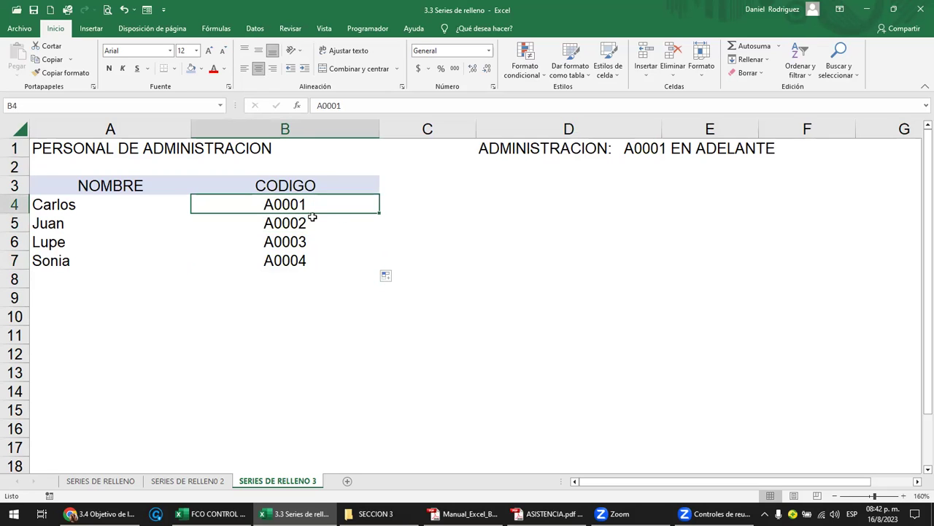
left_click(392, 278)
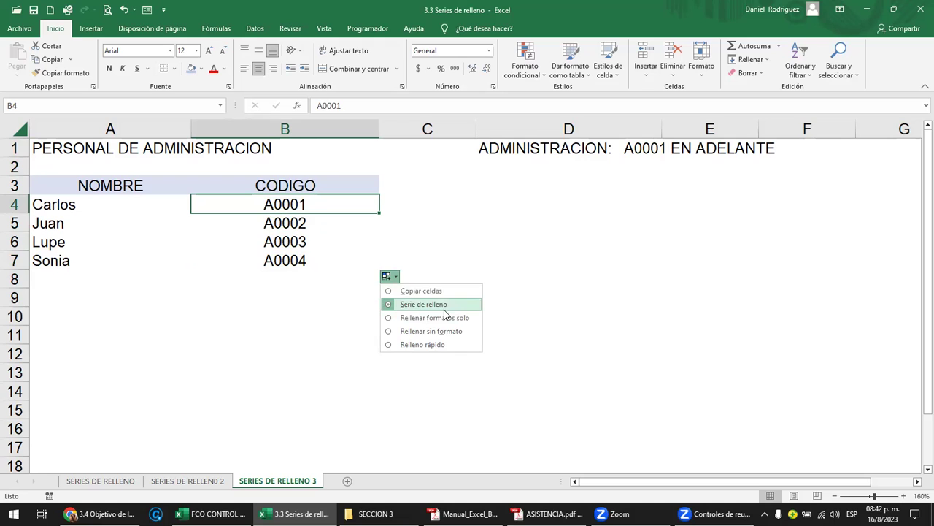
left_click(317, 316)
Step: Clear the filled codes from B5:B7, keeping A0001 in B4
left_click_drag(285, 221, 294, 264)
key("Delete")
left_click(367, 309)
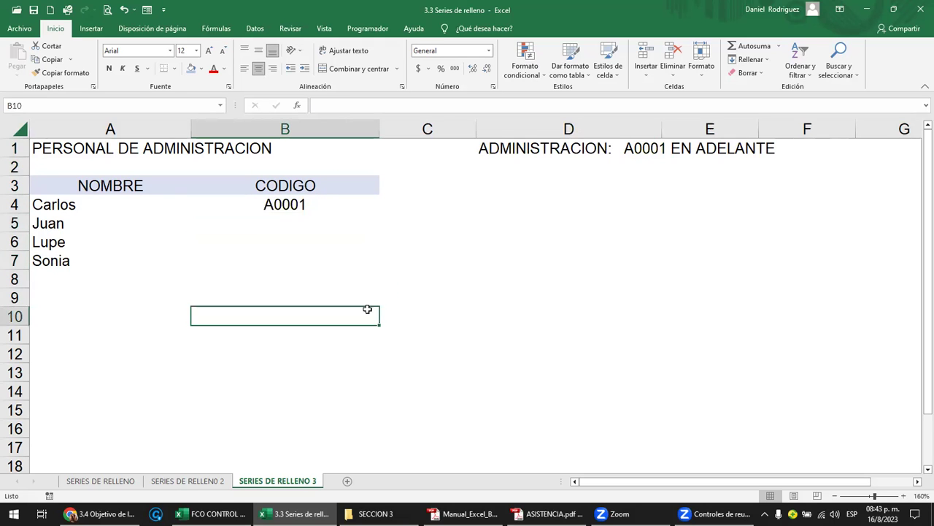
Step: Fill the code series again from A0001 in B4 down to B7
left_click(306, 203)
left_click_drag(379, 213, 365, 286)
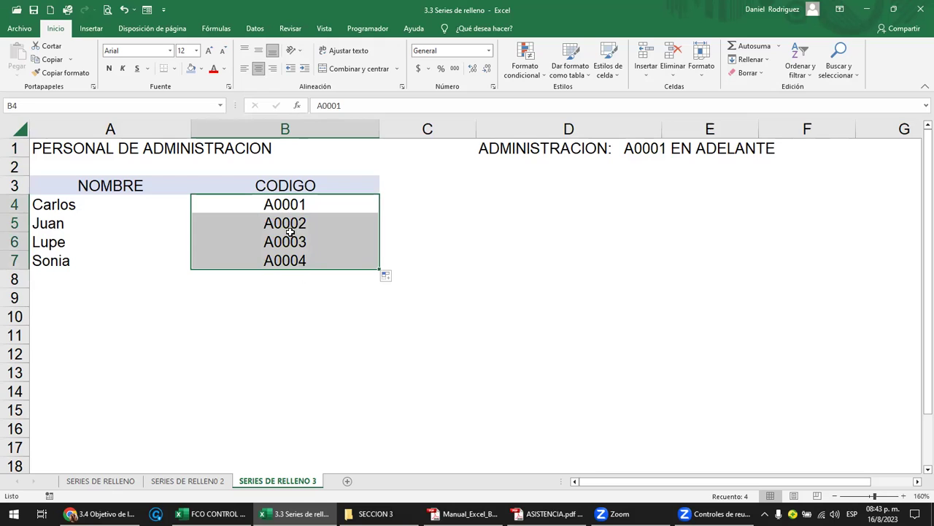
left_click(388, 280)
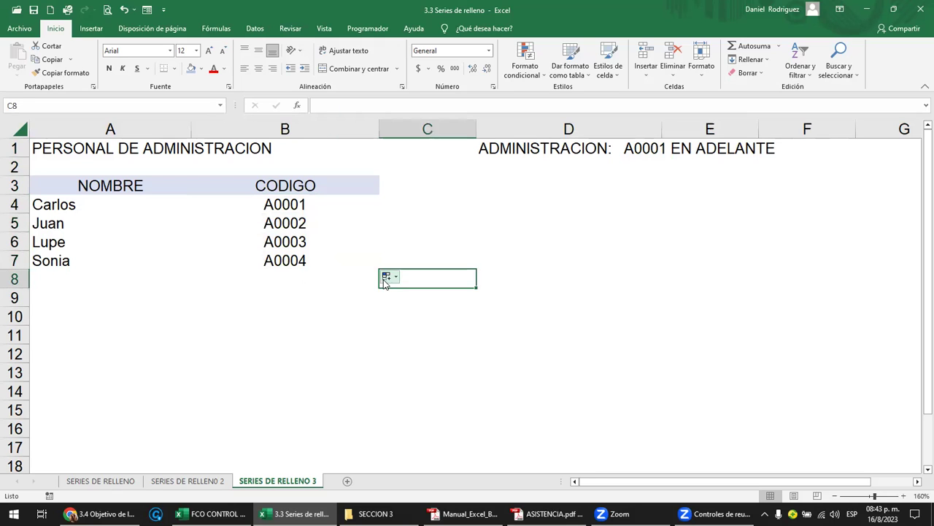
Step: Check which Auto Fill option is applied to the filled codes in column B
left_click(387, 280)
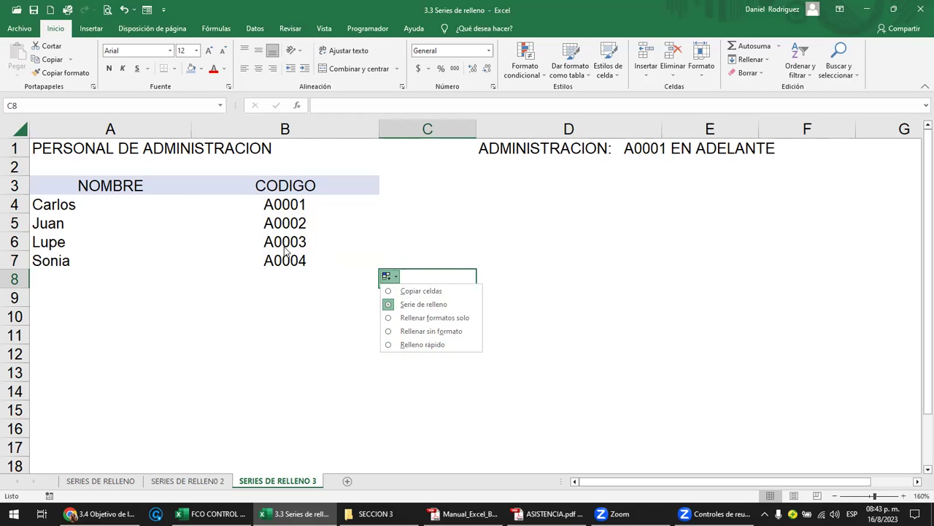
left_click(293, 322)
left_click(438, 242)
left_click(406, 320)
left_click(87, 236)
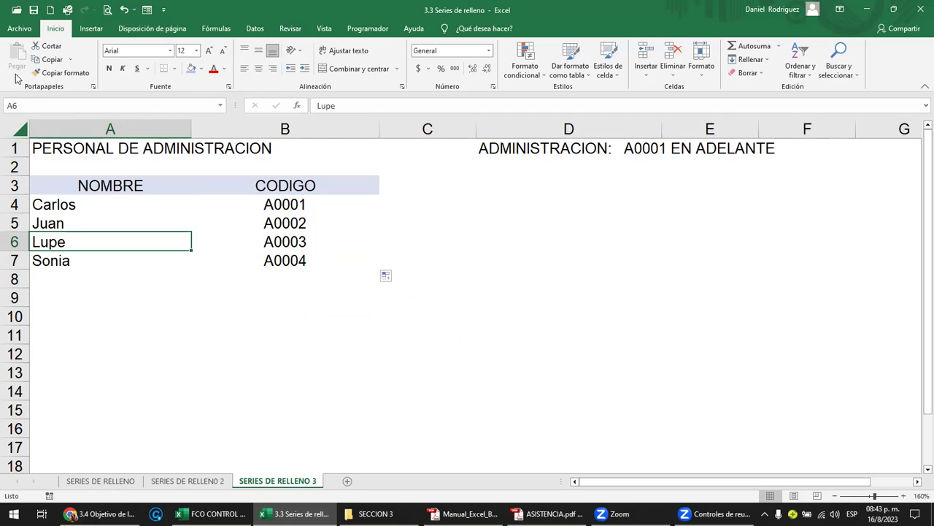
Step: Open the recent workbook VENTAS POR REDES SOCIALES
left_click(19, 29)
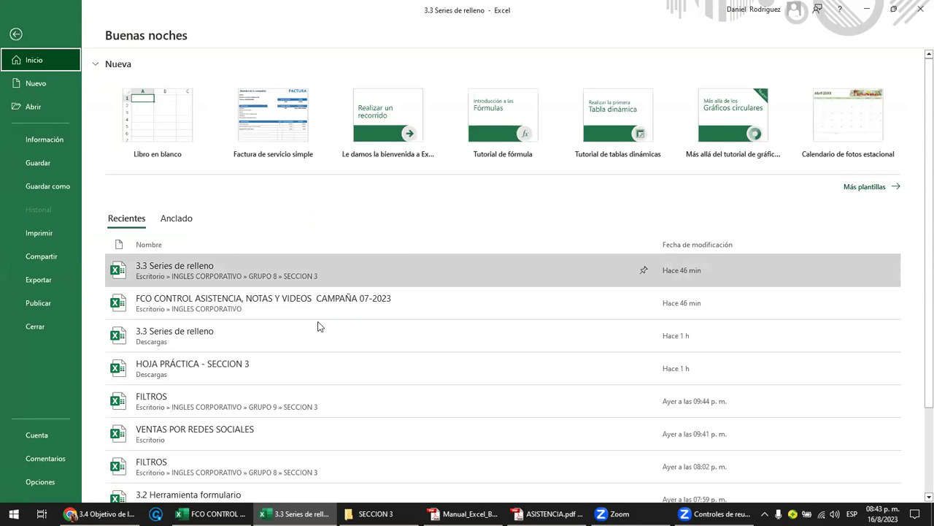
scroll(321, 326, "down", 1)
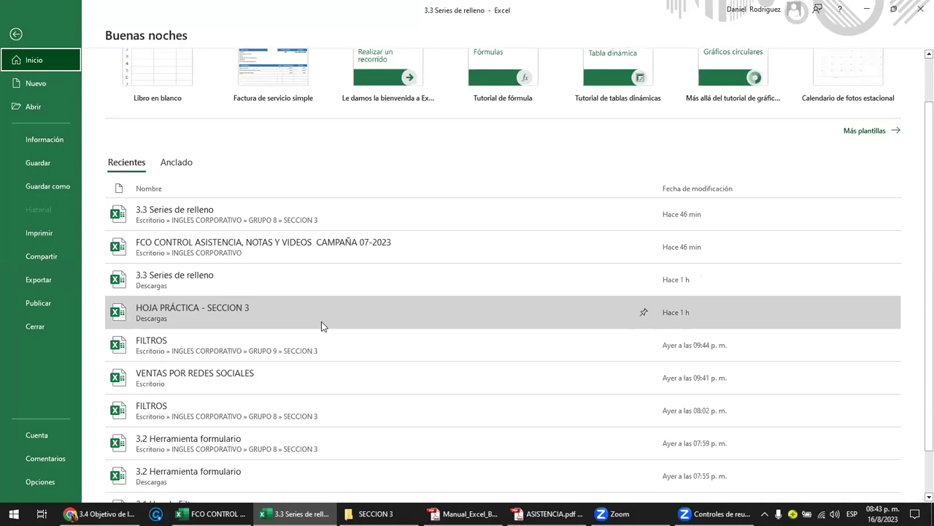
scroll(328, 352, "down", 1)
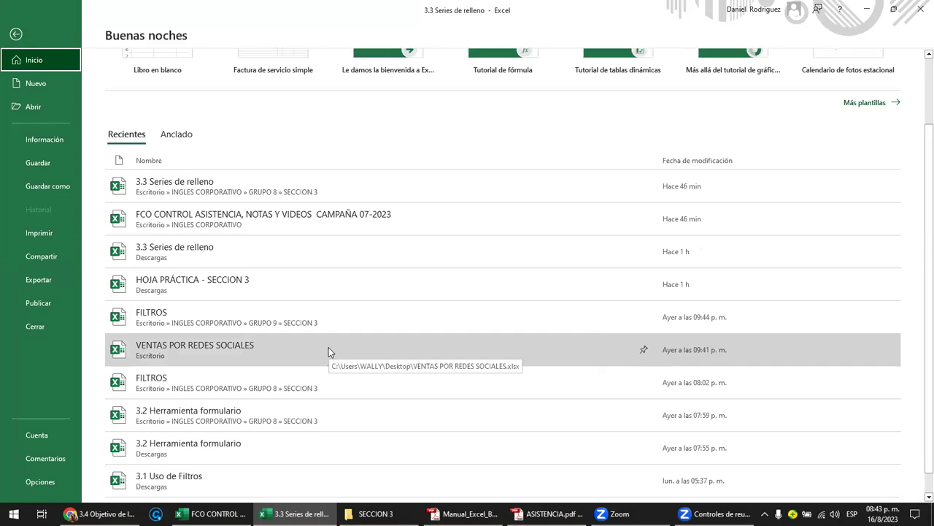
scroll(328, 352, "down", 1)
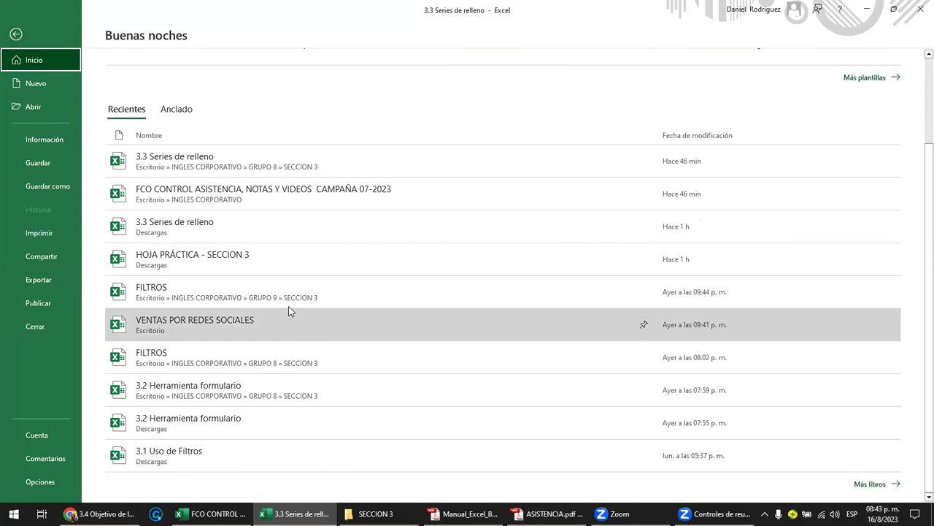
left_click(205, 323)
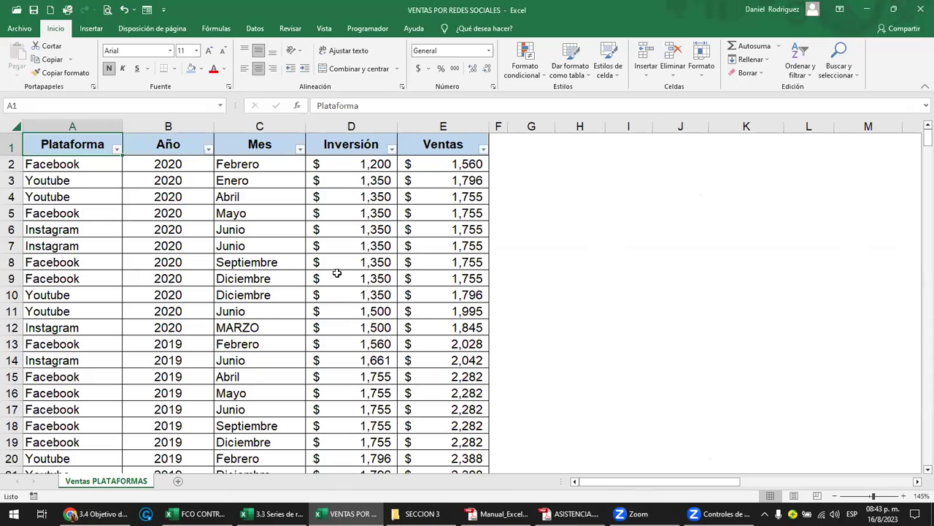
Step: Insert a column before Plataforma and enter the header N° in A1
left_click(449, 168)
left_click(80, 175)
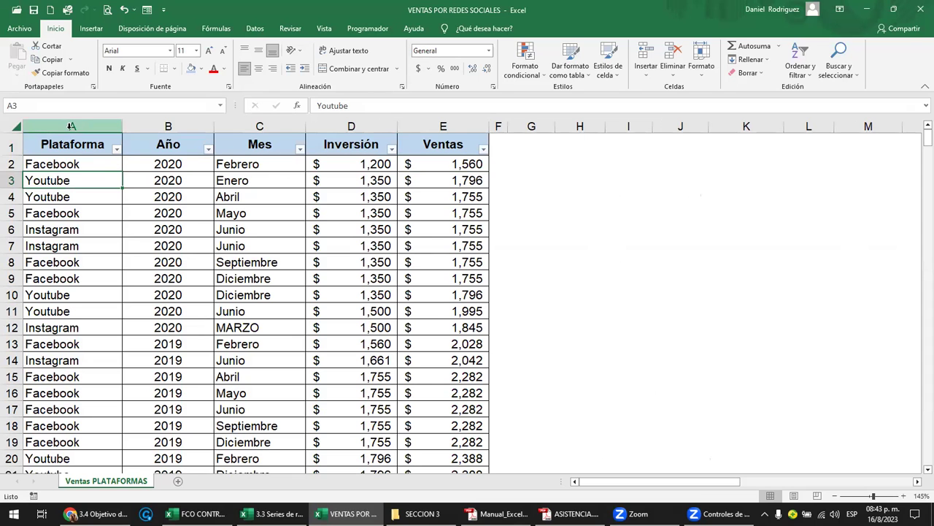
right_click(70, 125)
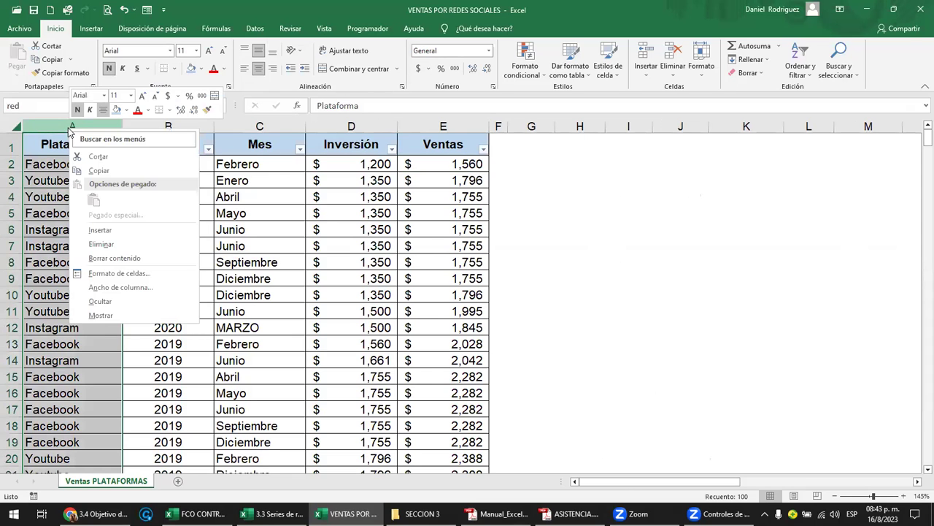
left_click(132, 229)
left_click(52, 146)
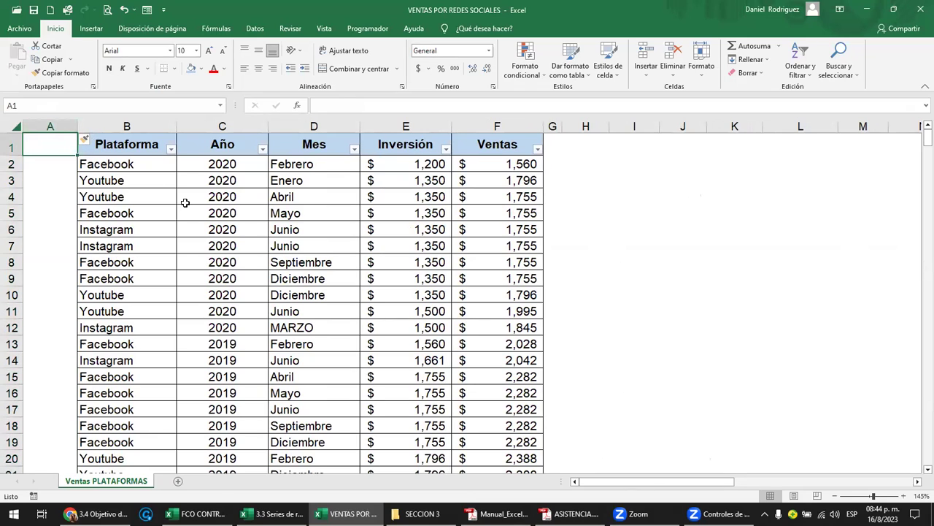
type("a")
key("BackSpace")
type("N°")
key("Return")
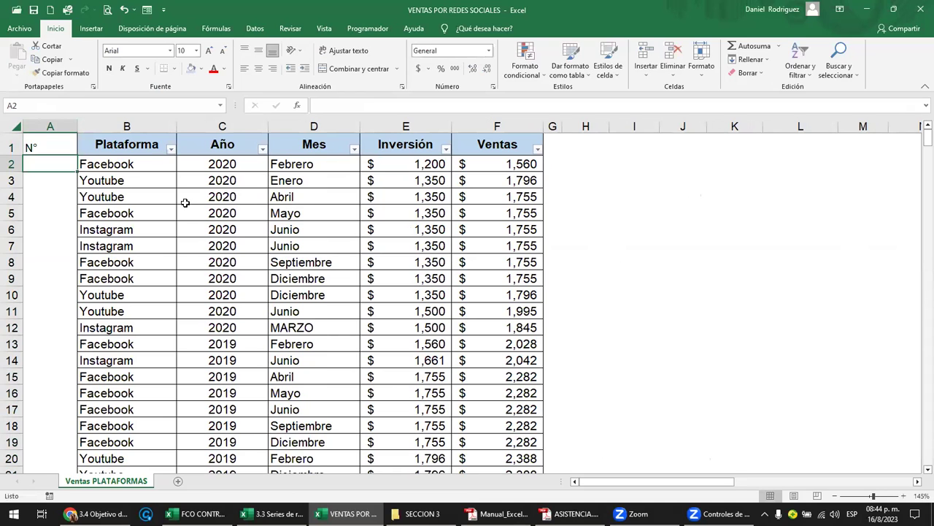
Step: Enter 1 in A2 and fill a consecutive number series down to A9
type("1")
key("Return")
type("2")
key("ctrl+Return")
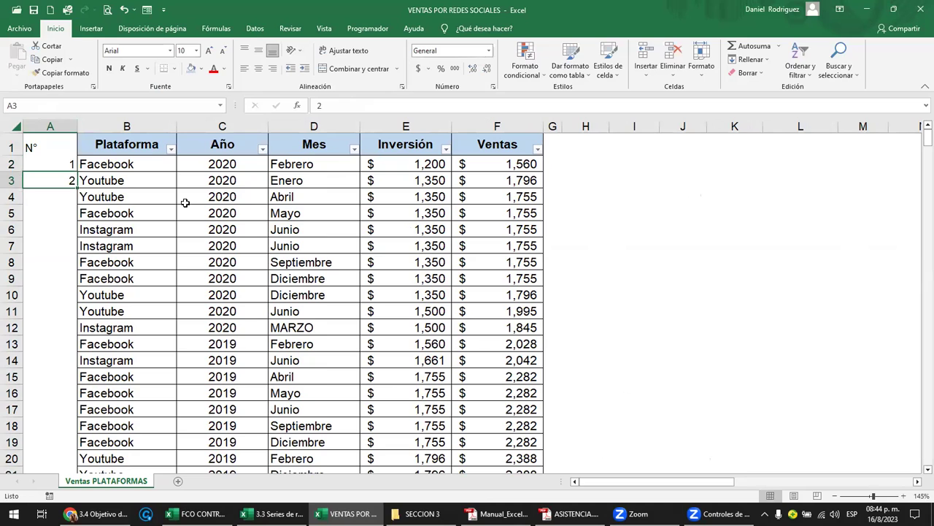
left_click(69, 166)
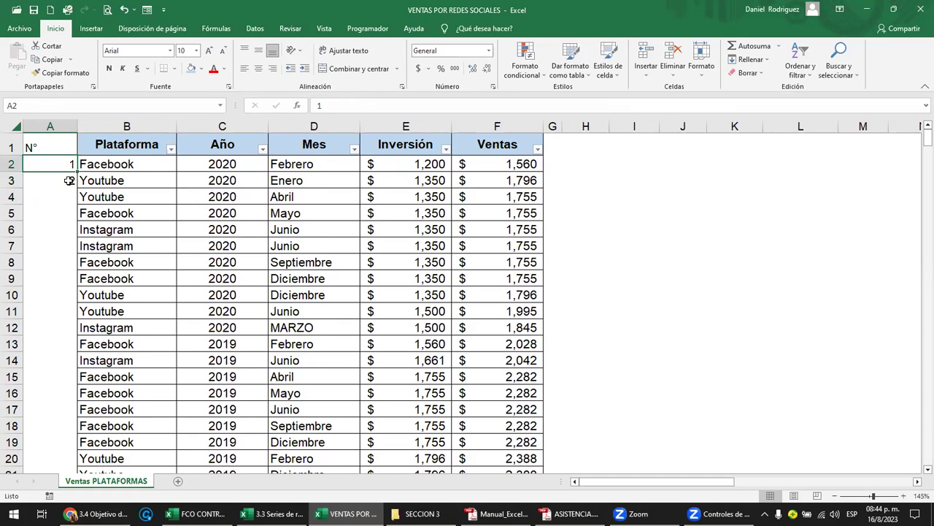
left_click(70, 181)
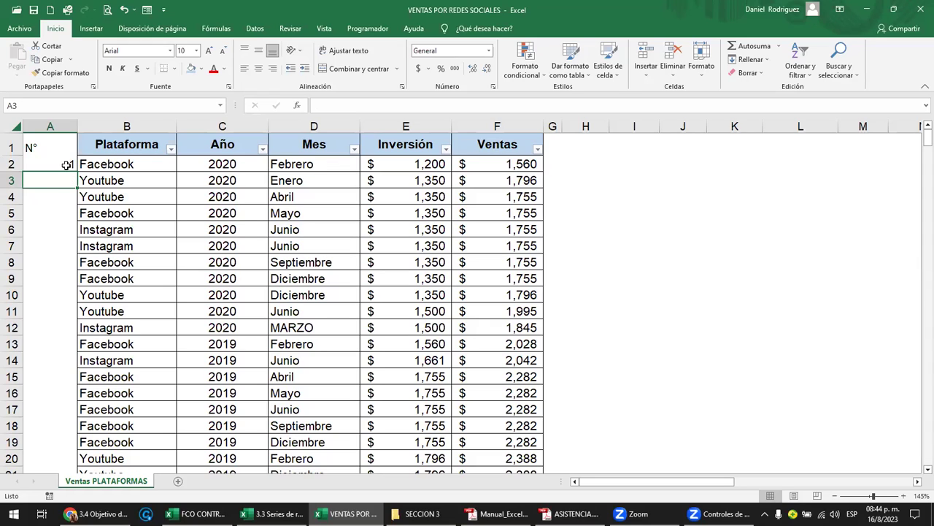
left_click(67, 165)
left_click_drag(76, 172, 76, 280)
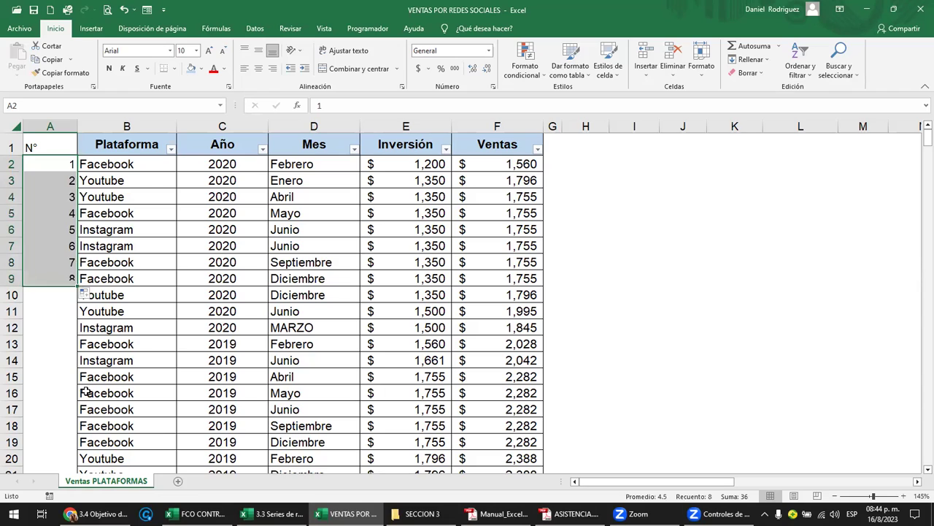
Step: Center the contents of column A horizontally
left_click(48, 126)
left_click(258, 68)
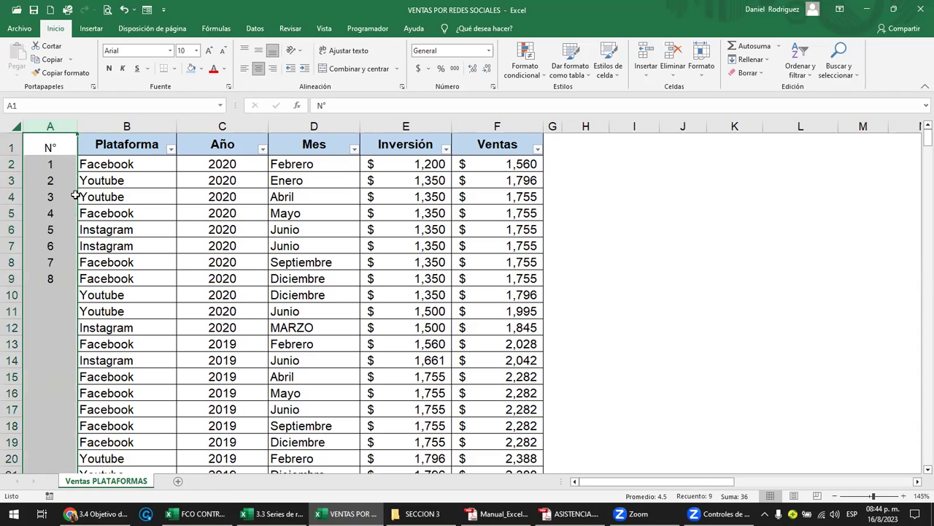
left_click(53, 165)
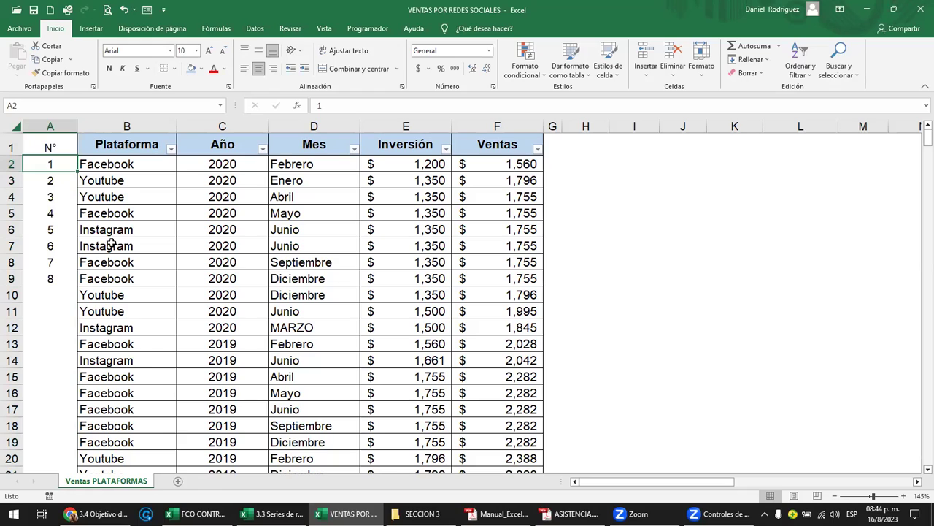
Step: Check how far down the Plataforma data in column B extends and return to its header
left_click(126, 167)
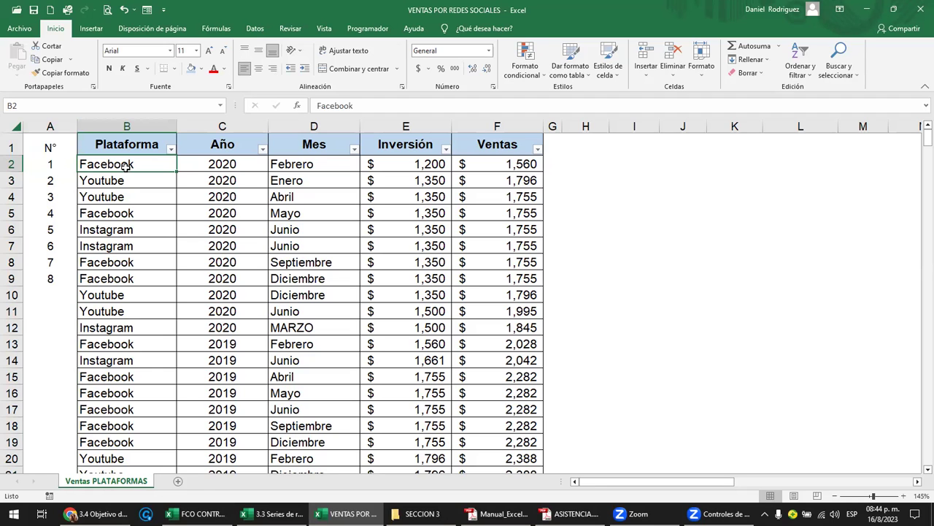
key("ctrl+Down")
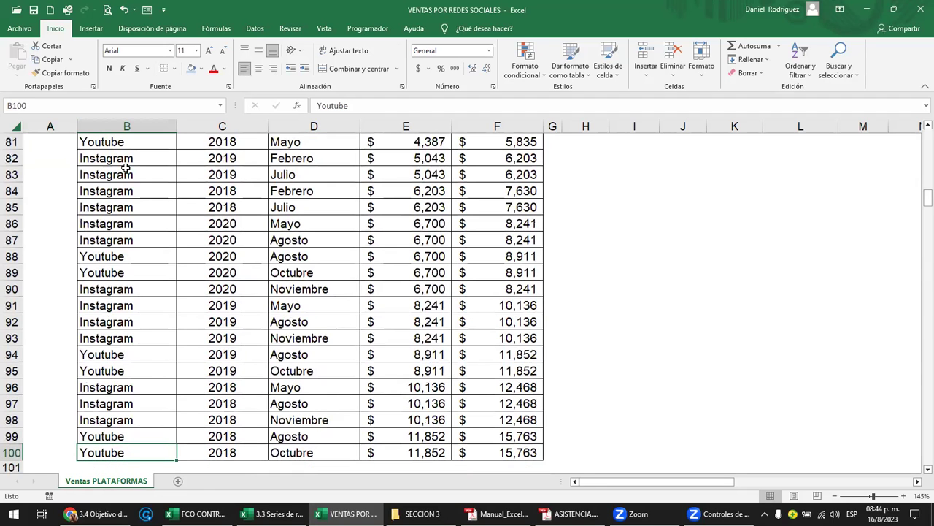
key("ctrl+Up")
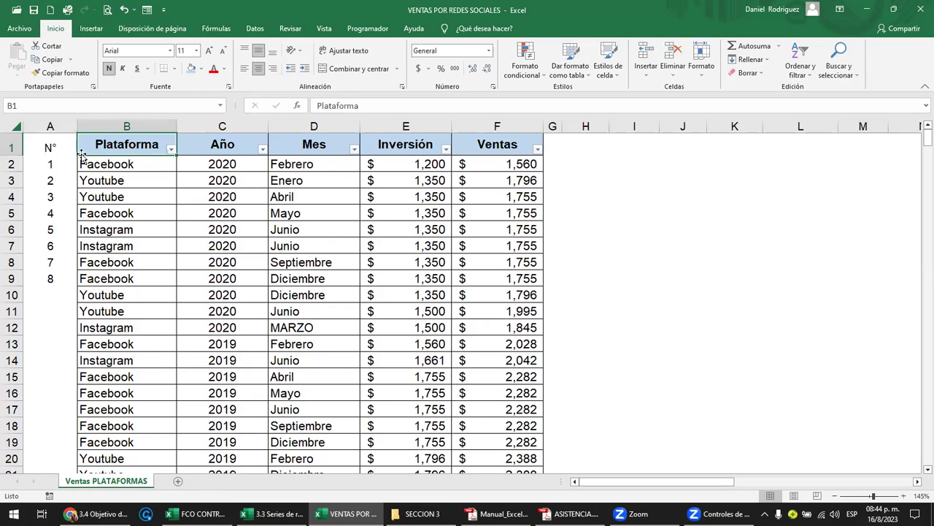
Step: Clear the series numbers from A2:A9
left_click(55, 167)
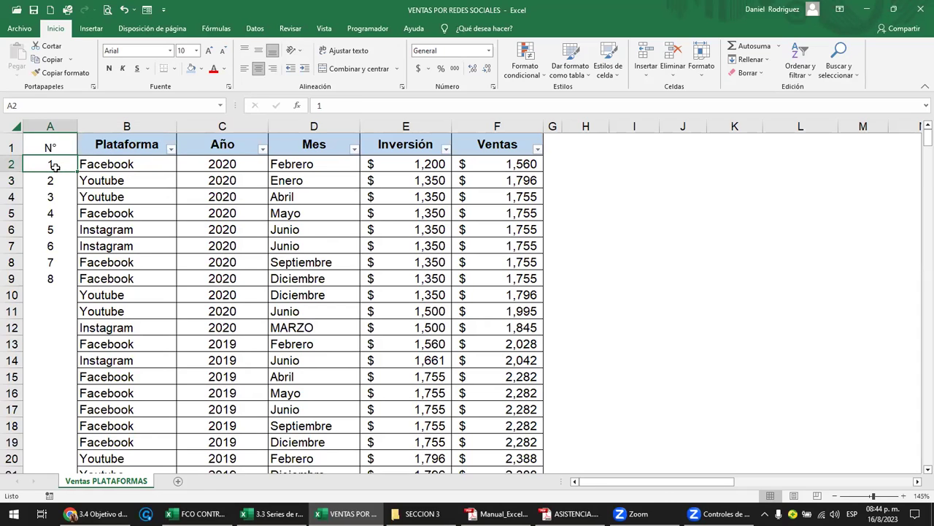
key("shift+Down")
key("shift+Down")
key("shift+Down")
key("shift+Down")
key("shift+Down")
key("shift+Down")
key("shift+Down")
key("Delete")
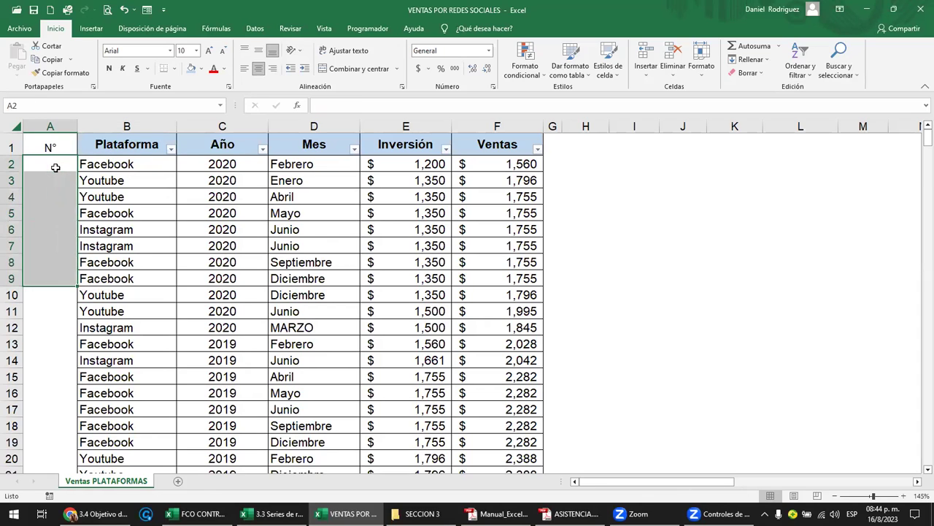
Step: Enter 1 in A2 and generate a linear series down the column with an increment of 1 and a limit of 100
left_click(55, 167)
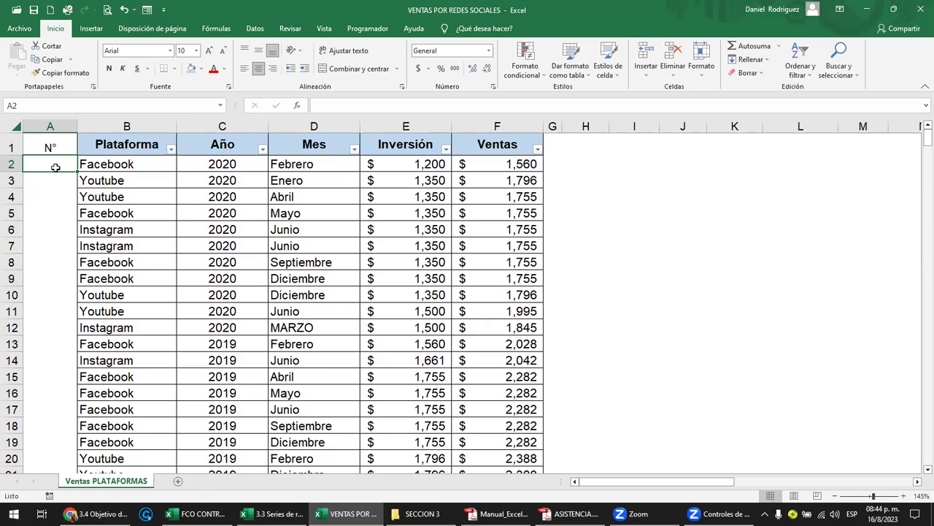
type("1")
key("Return")
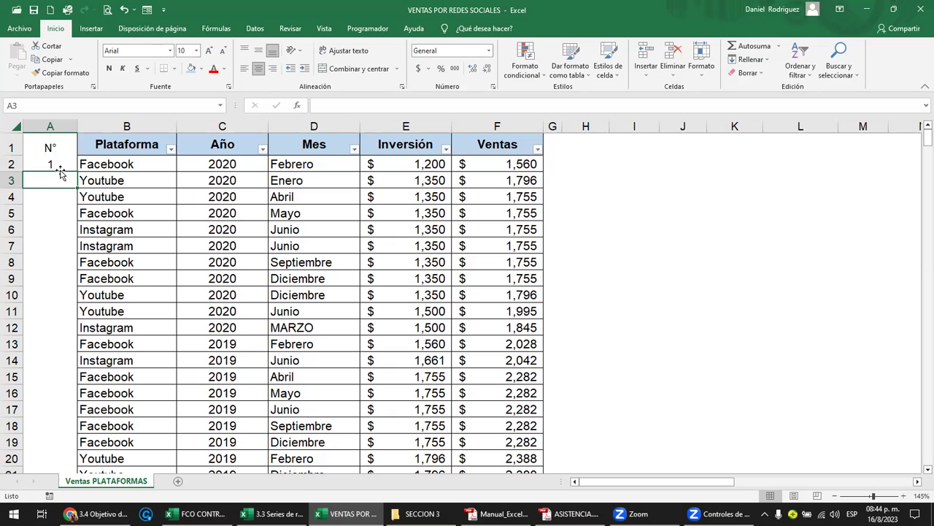
left_click(52, 168)
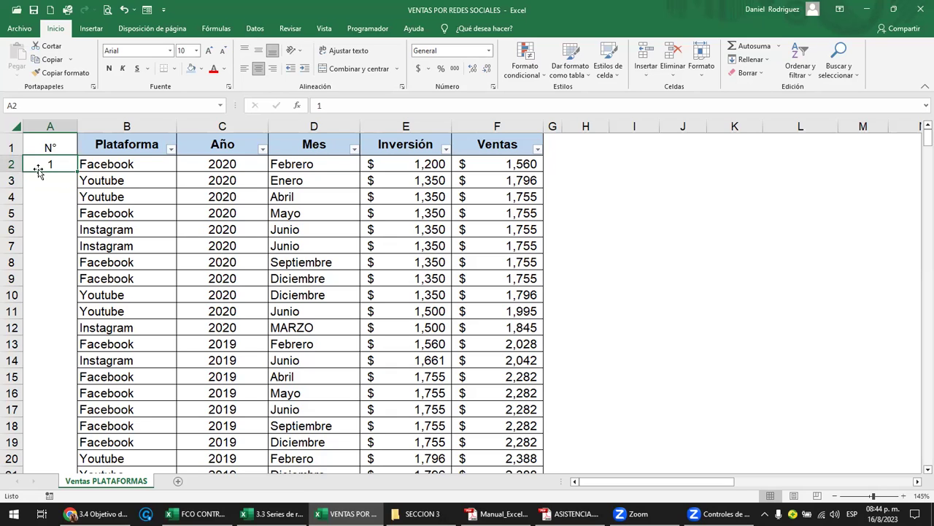
left_click(766, 62)
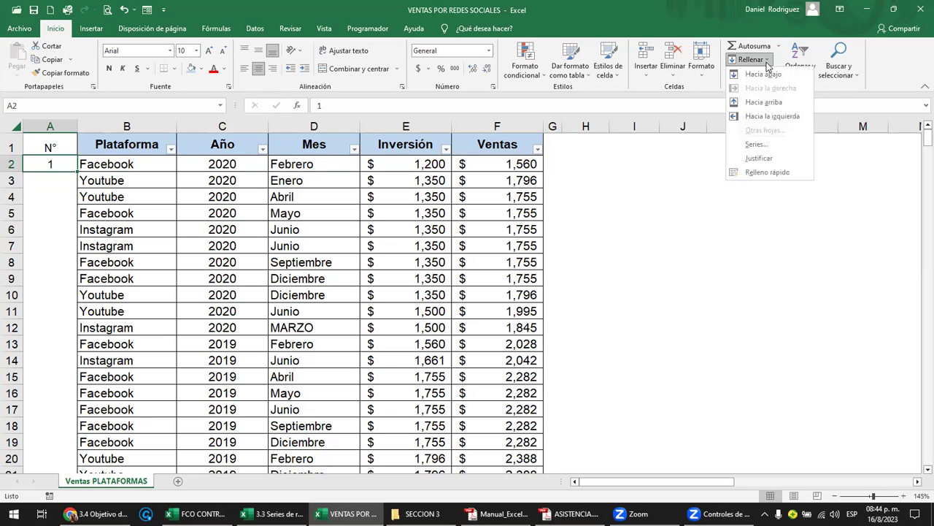
left_click(756, 144)
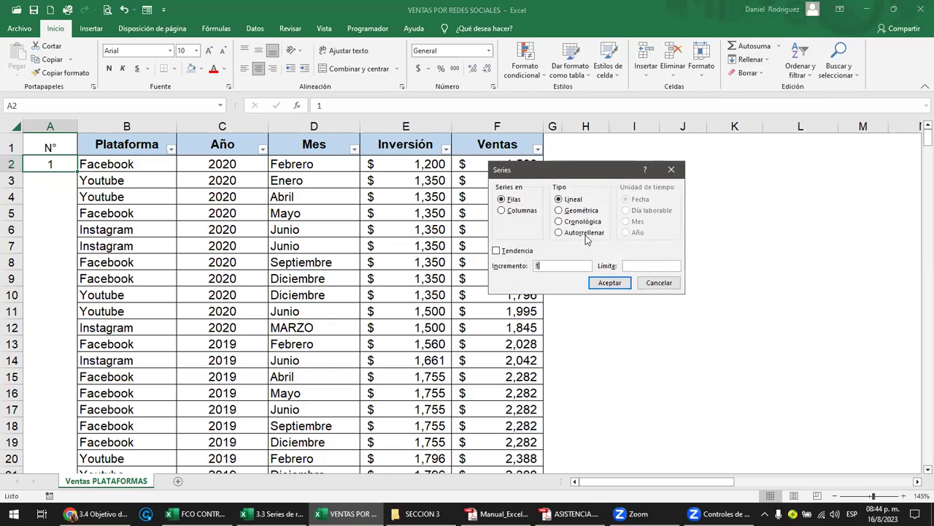
left_click(511, 212)
left_click(631, 267)
type("100")
key("Return")
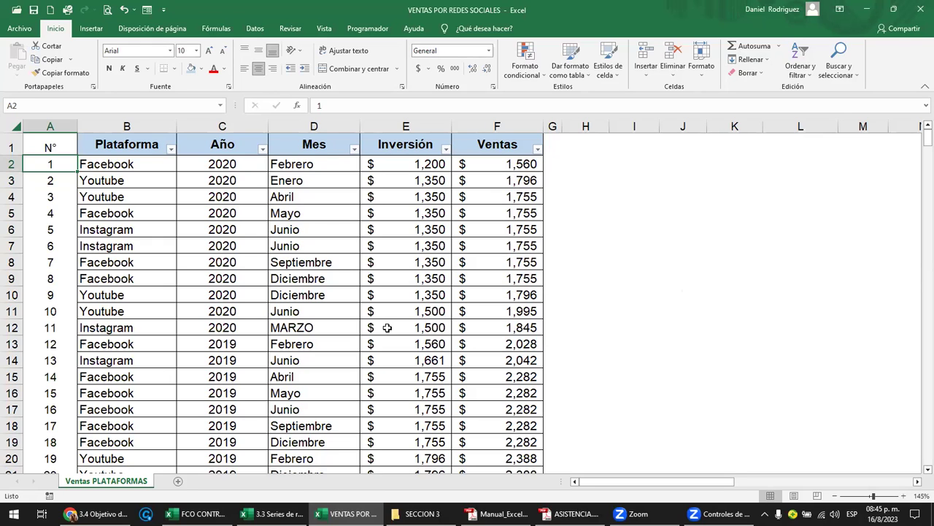
Step: Delete the surplus number in A101 below the last data row and return to A1
key("ctrl+Down")
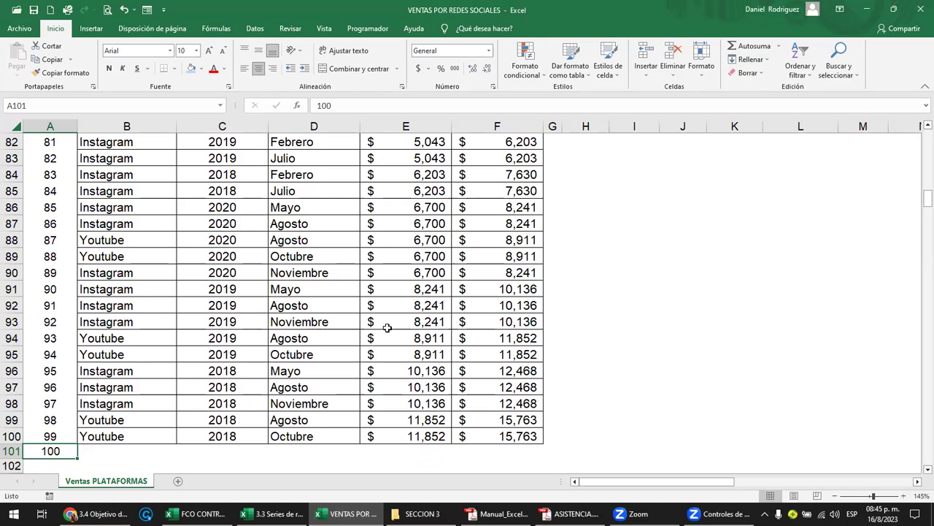
key("Delete")
key("Up")
key("ctrl+Home")
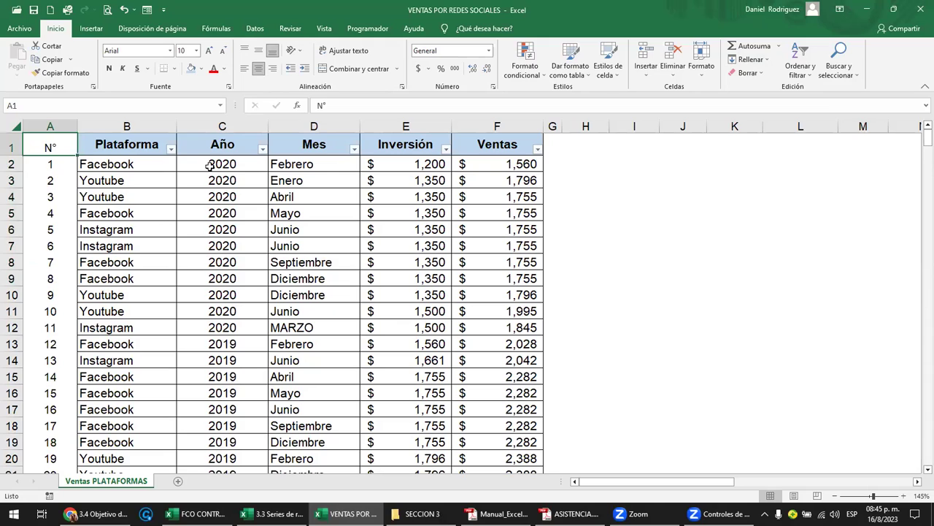
Step: Widen column G and enter the header ESTADO in G1
left_click(555, 166)
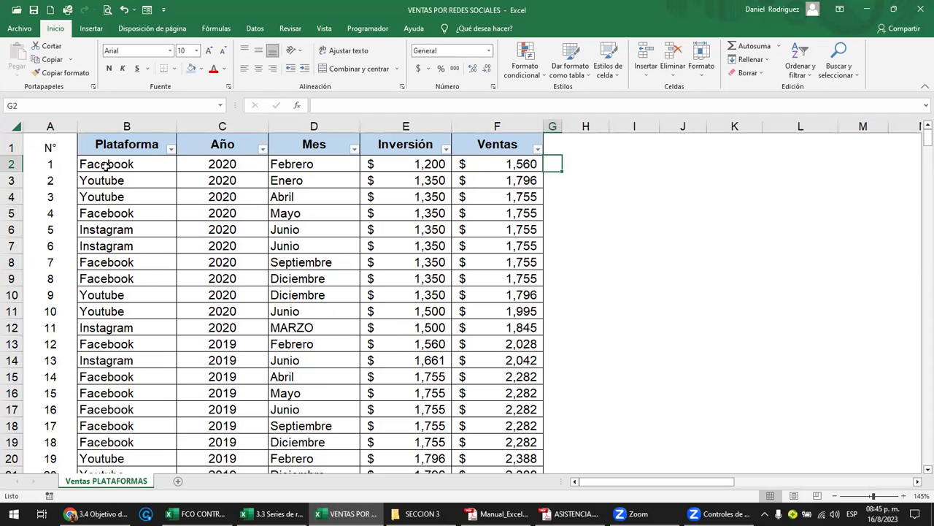
scroll(106, 167, "down", 2)
scroll(108, 166, "up", 2)
left_click(557, 147)
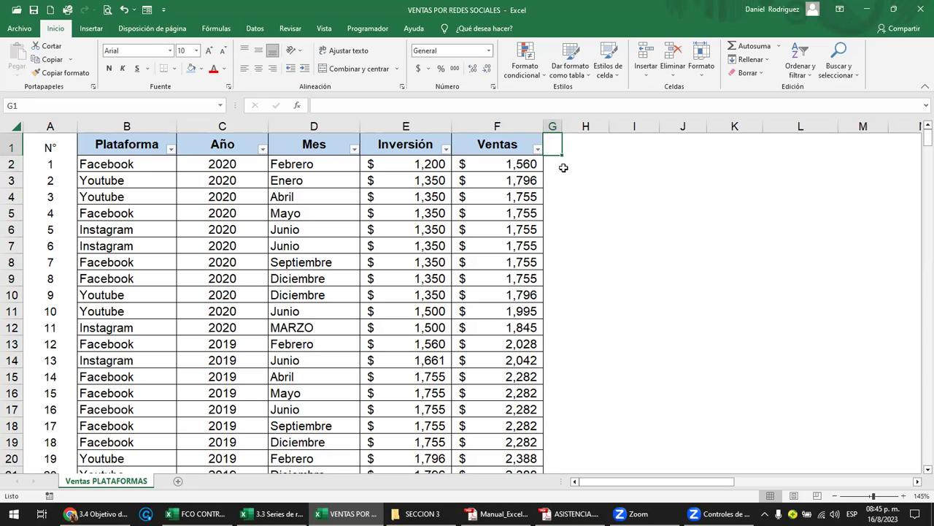
left_click_drag(562, 129, 601, 129)
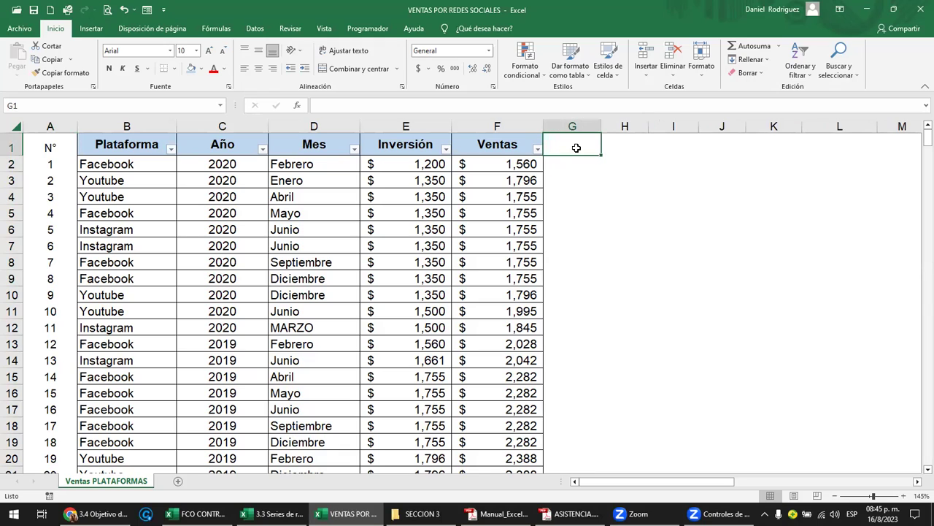
type("ESTADO")
key("Return")
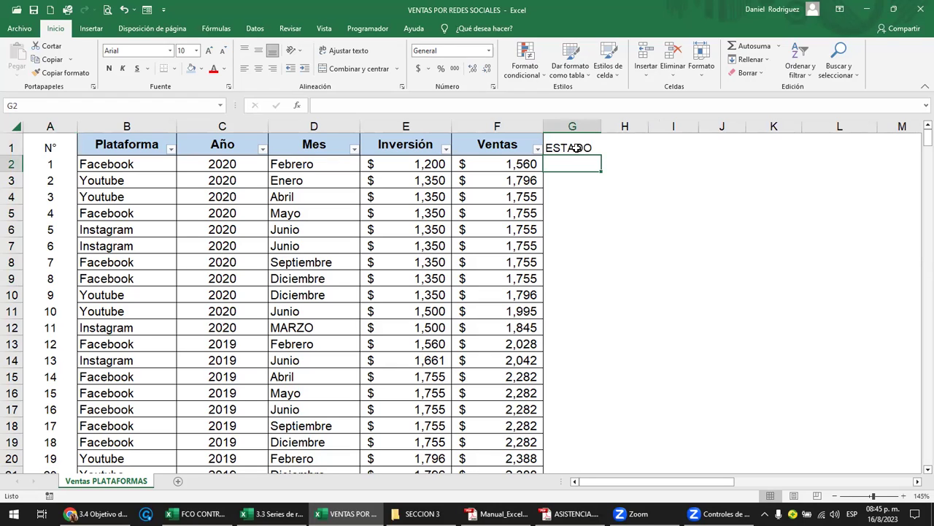
Step: Enter the code A1 in G2 under the ESTADO header
type("A")
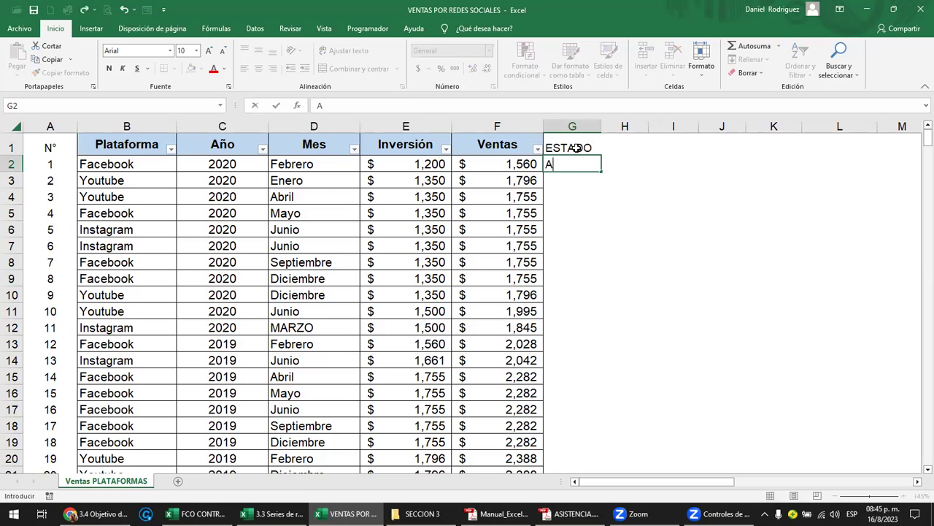
type("1")
key("Return")
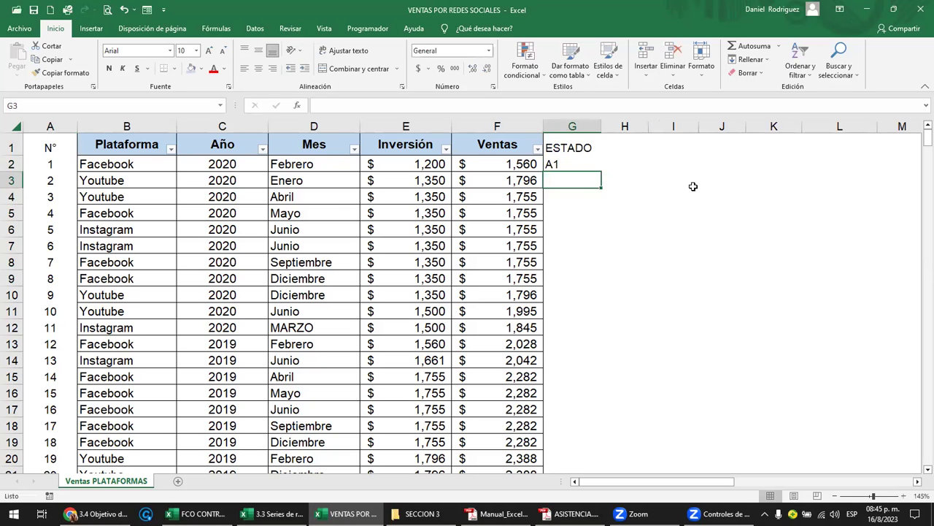
Step: Fill column G from G2 down to the last data row as an incrementing code series and check it
left_click(217, 167)
left_click(549, 164)
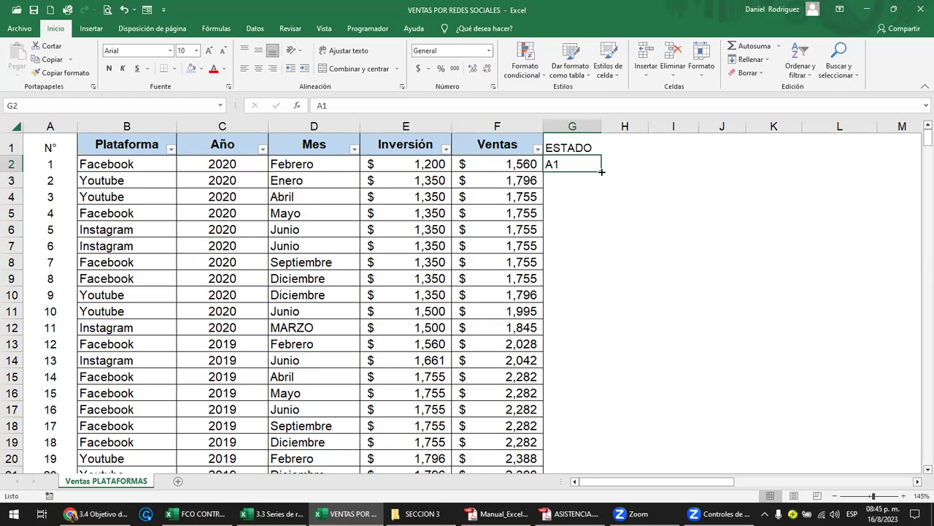
double_click(602, 172)
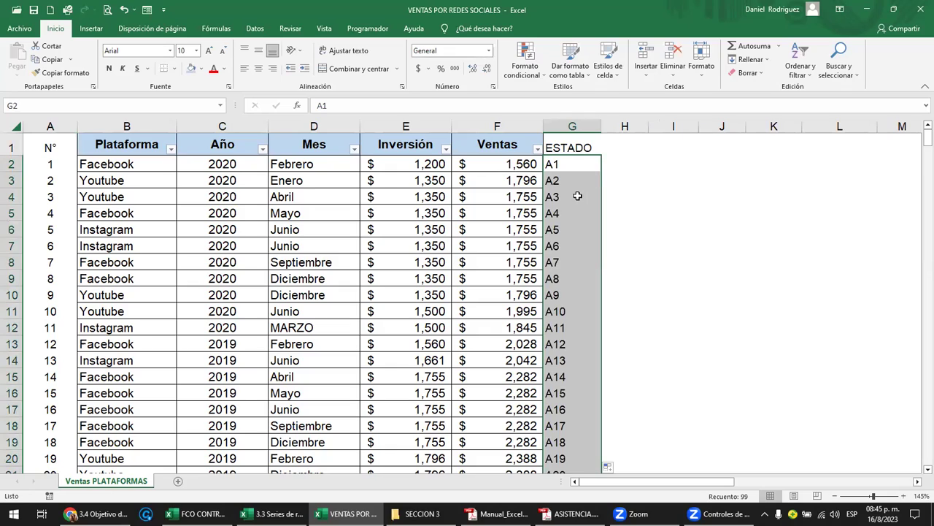
scroll(577, 195, "down", 20)
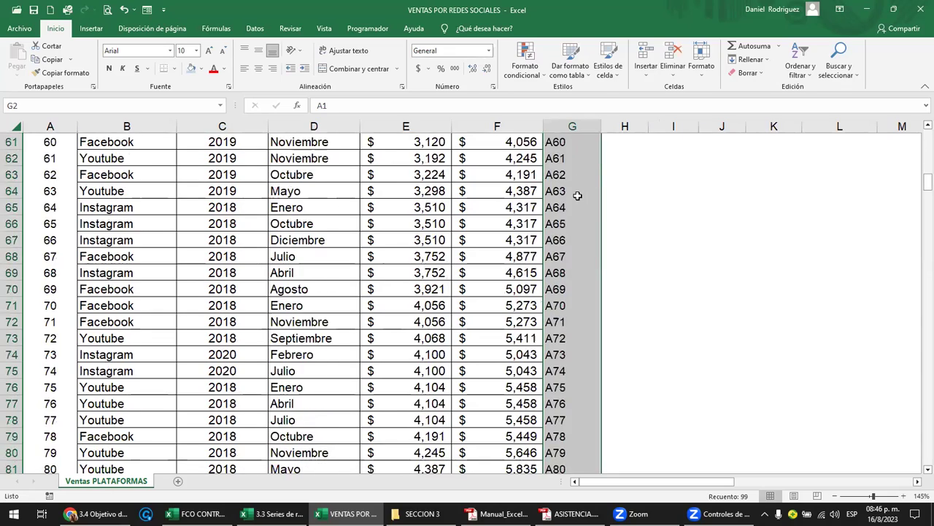
scroll(577, 196, "down", 13)
scroll(576, 195, "up", 8)
scroll(577, 195, "up", 20)
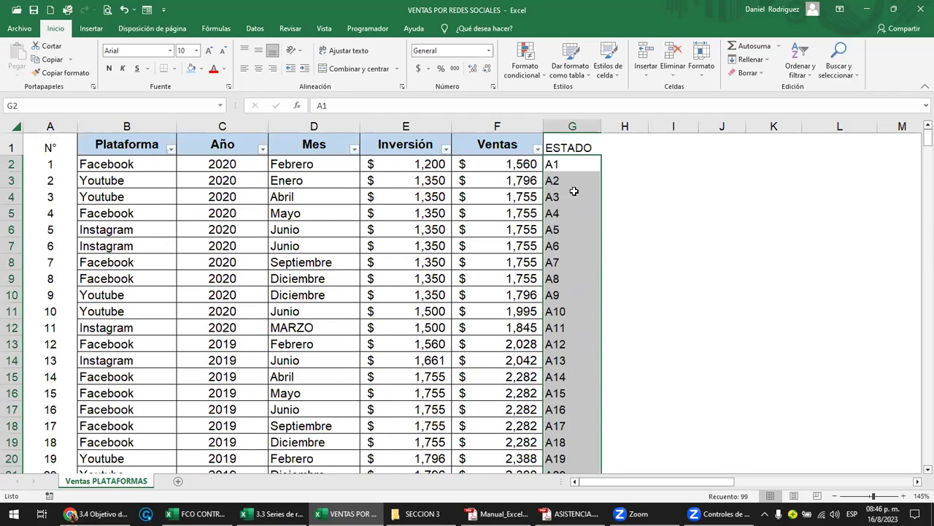
left_click(576, 183)
key("Up")
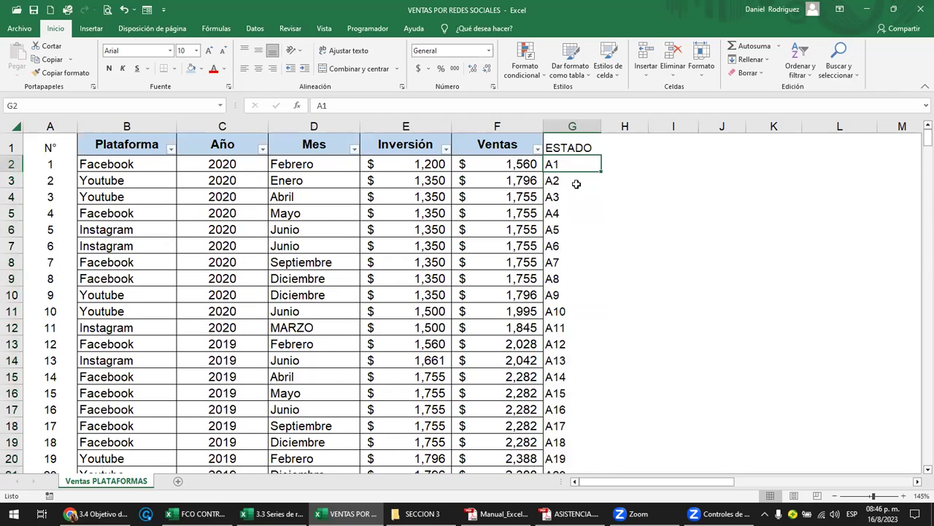
Step: Clear the filled codes from G3:G100, keeping only the first code in G2
key("ctrl+Down")
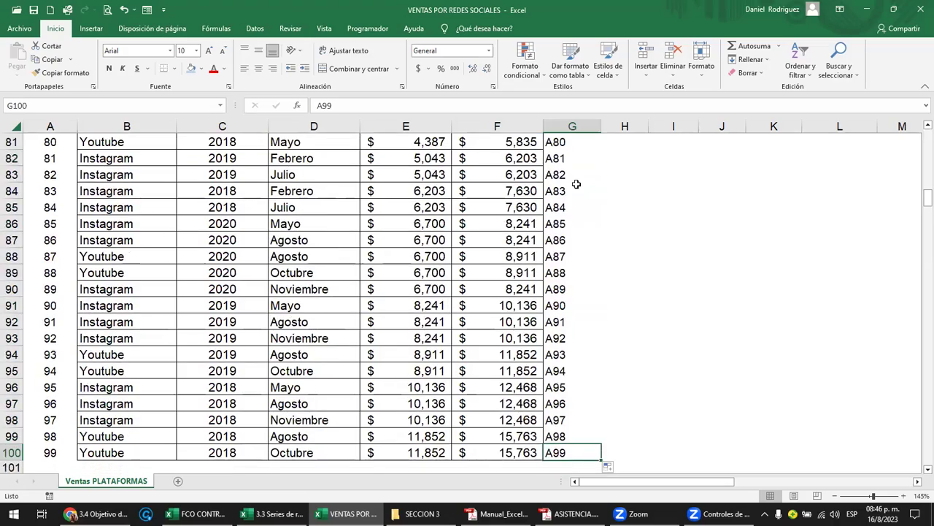
key("ctrl+shift+Up")
key("ctrl+shift+Down")
key("ctrl+shift+Up")
key("ctrl+shift+Down")
key("ctrl+Up")
key("Down")
key("Down")
key("ctrl+shift+Down")
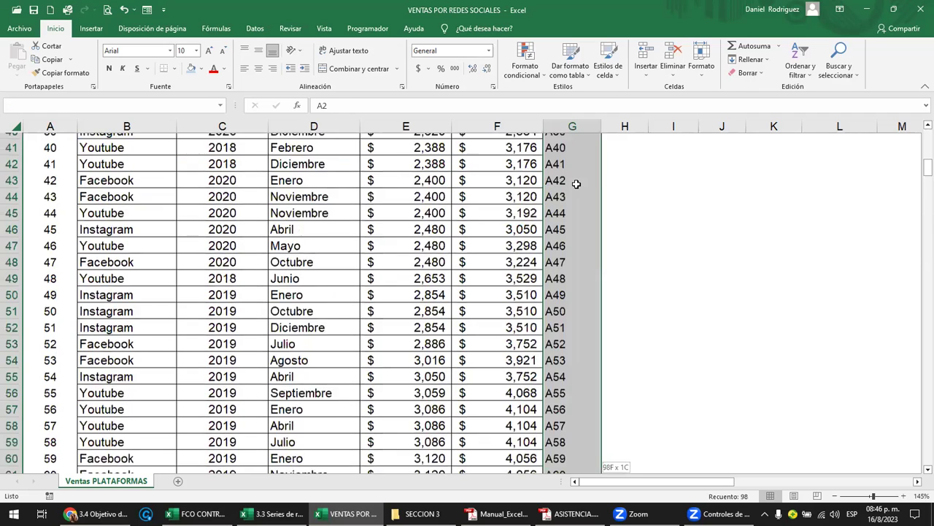
key("Delete")
key("ctrl+BackSpace")
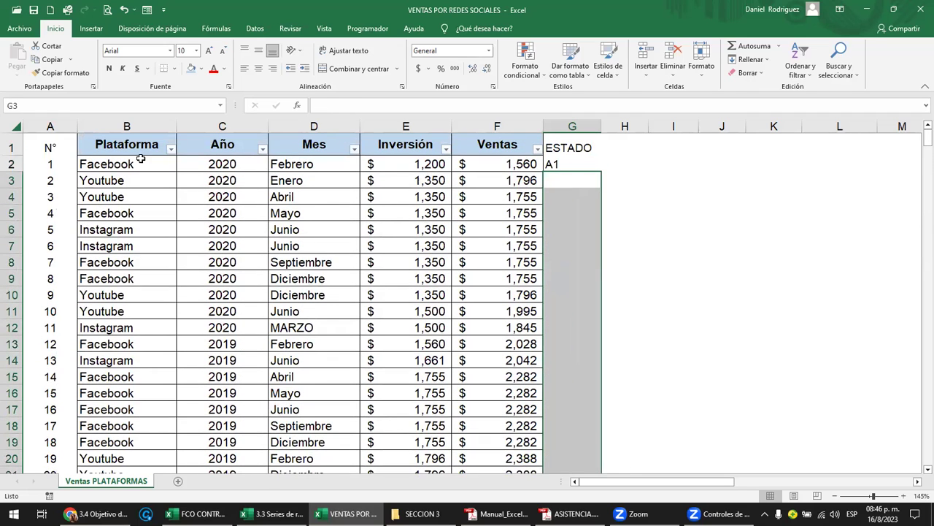
Step: Copy the code A1 from G2 down to G100 without incrementing it
left_click_drag(113, 149, 503, 426)
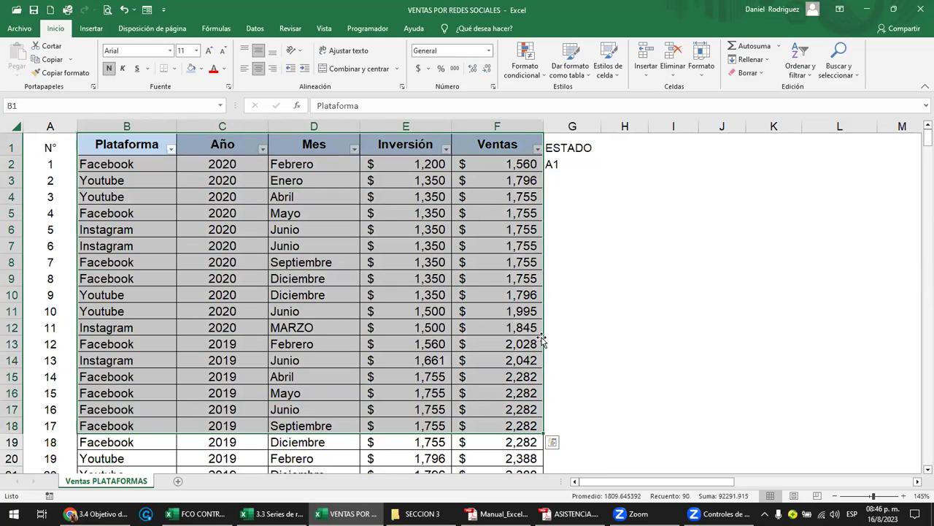
left_click(558, 165)
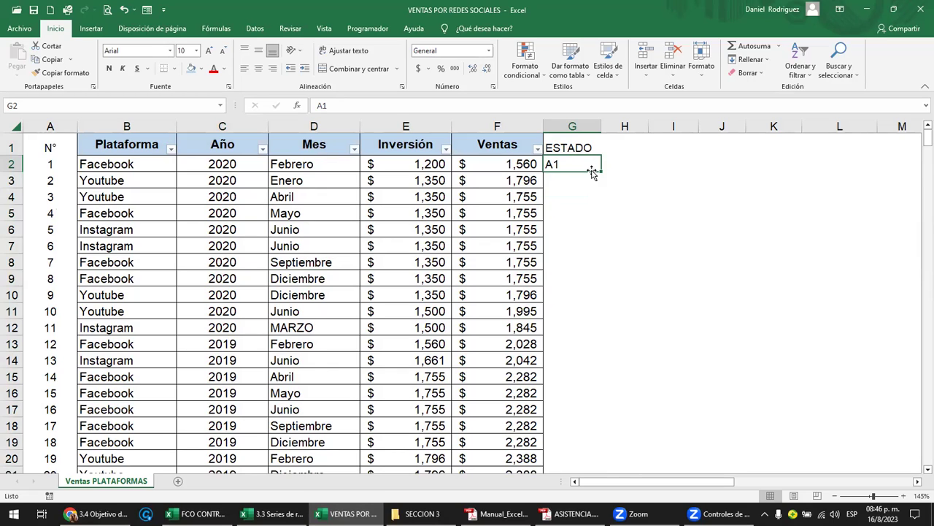
left_click_drag(602, 171, 595, 377)
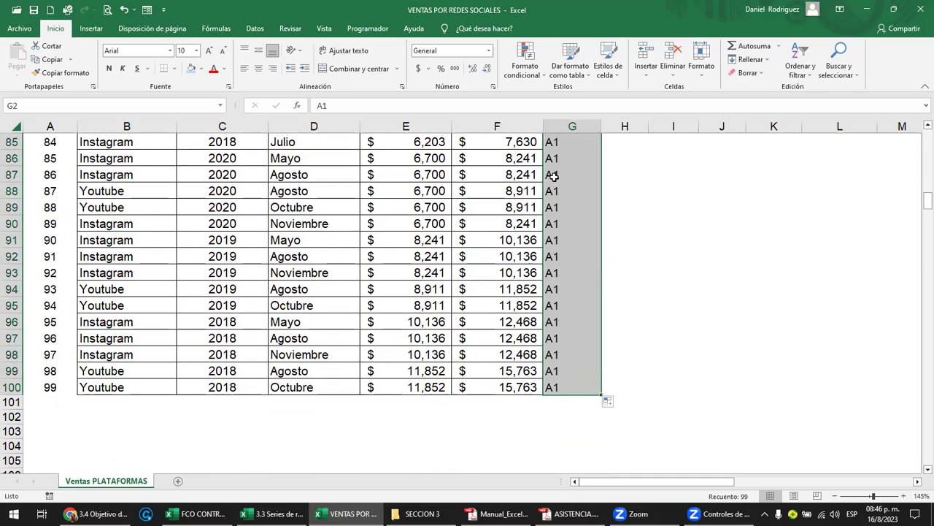
scroll(559, 191, "up", 20)
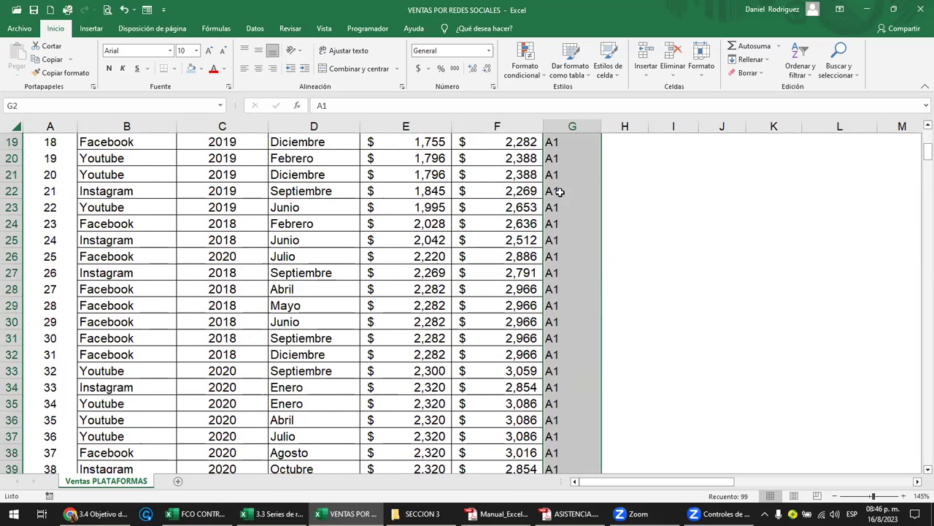
Step: Compare the numbering in the N° column with the codes in the ESTADO column down the rows
left_click(50, 127)
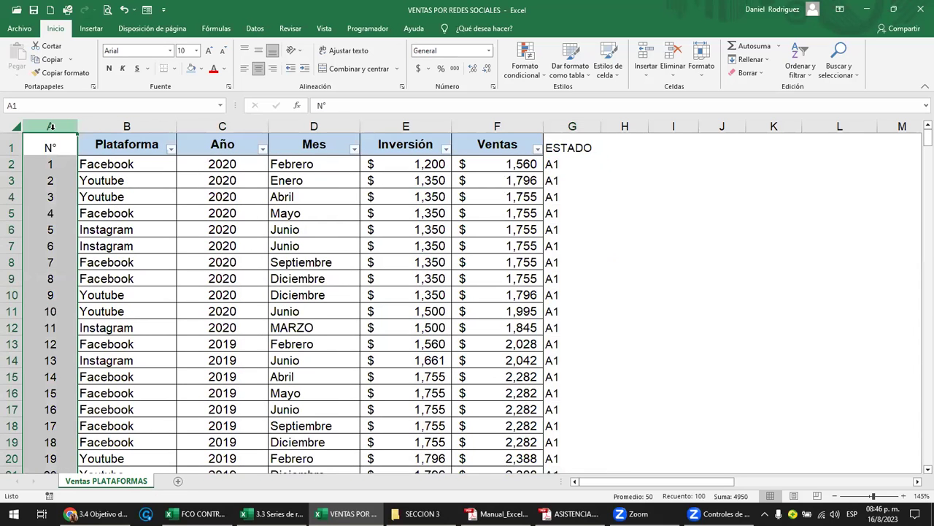
left_click(573, 127)
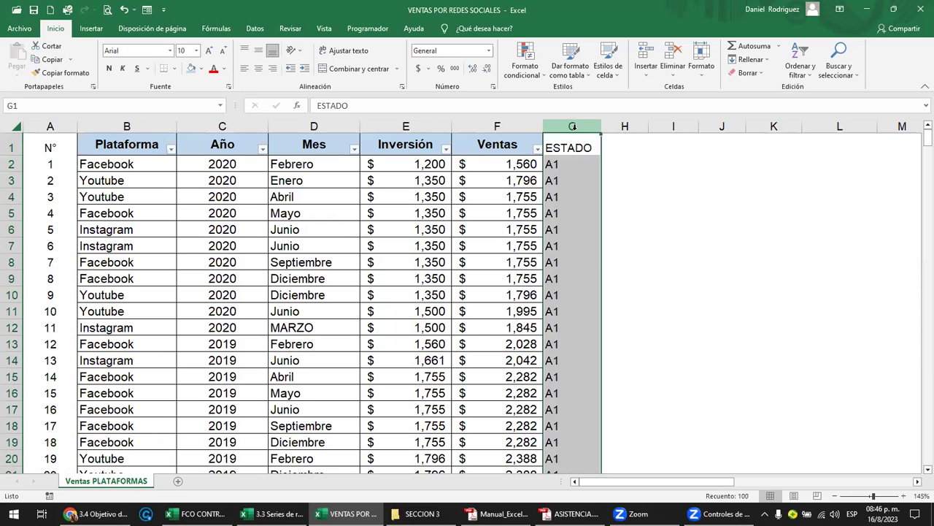
left_click(557, 168)
left_click_drag(558, 180, 562, 198)
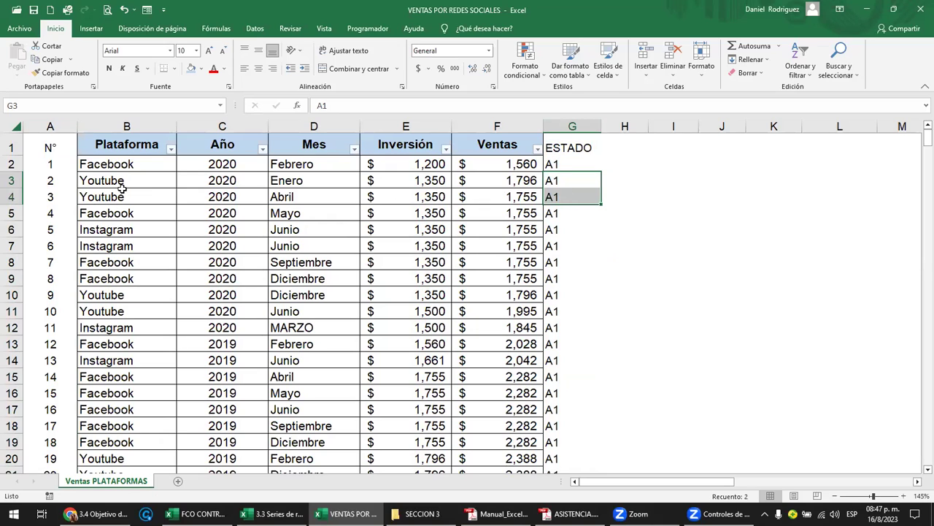
left_click(557, 166)
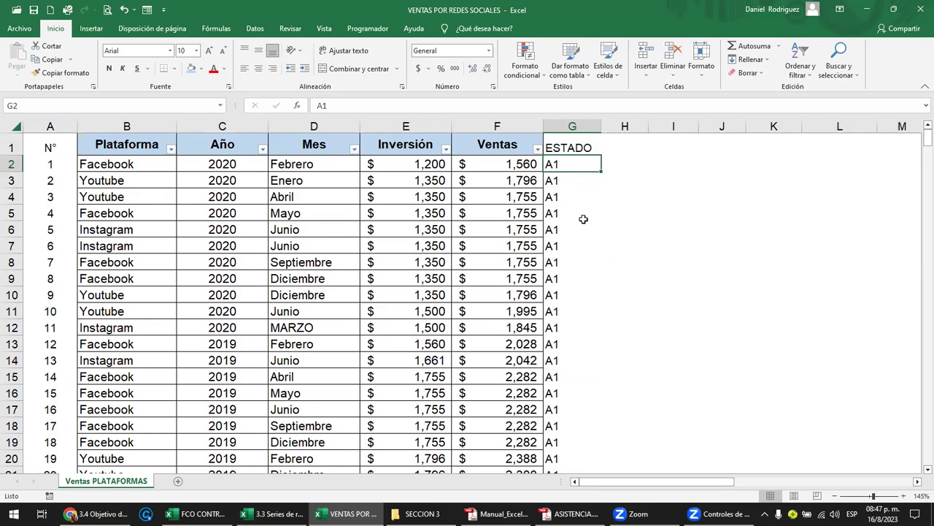
scroll(584, 219, "down", 2)
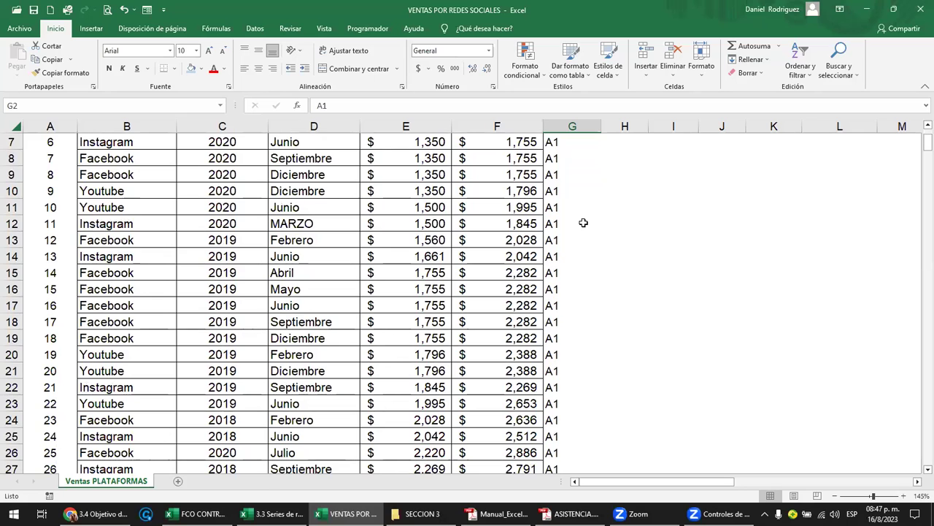
scroll(583, 223, "down", 1)
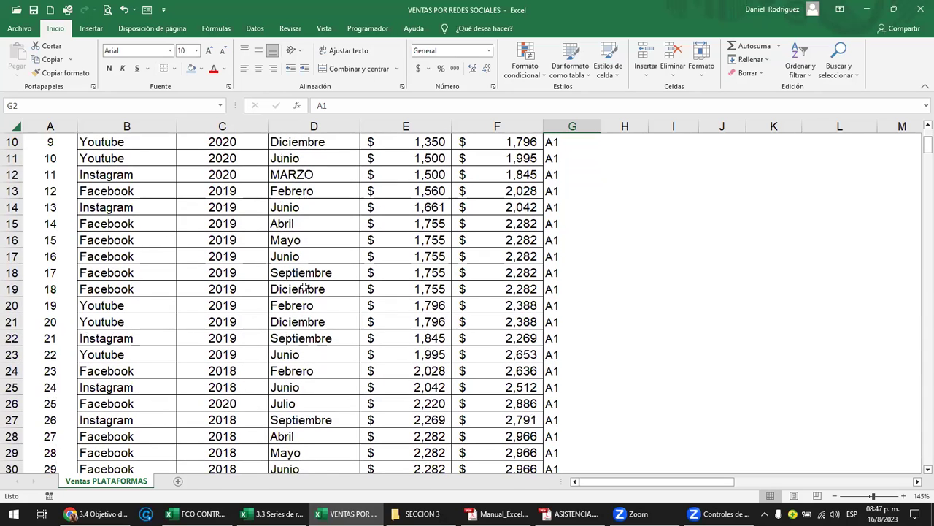
Step: Switch to Manual_Excel_Basico.pdf in Adobe Reader and review the Serie de Relleno section with its day, month and number examples
key("alt+Tab")
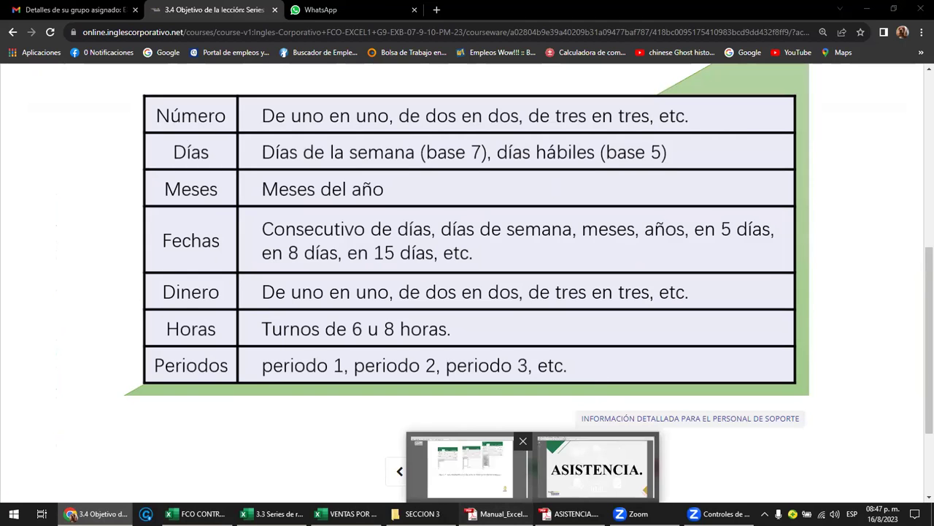
key("alt+Tab")
scroll(503, 241, "down", 8)
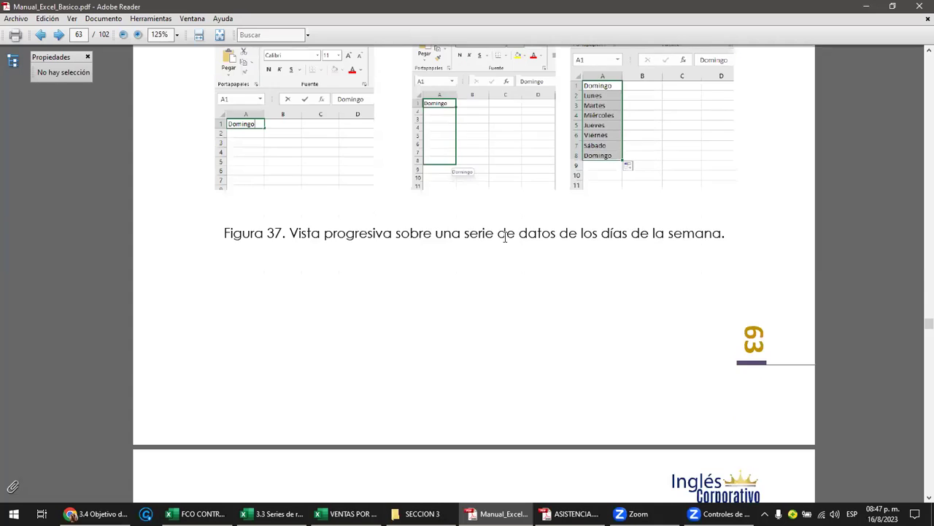
scroll(507, 243, "down", 10)
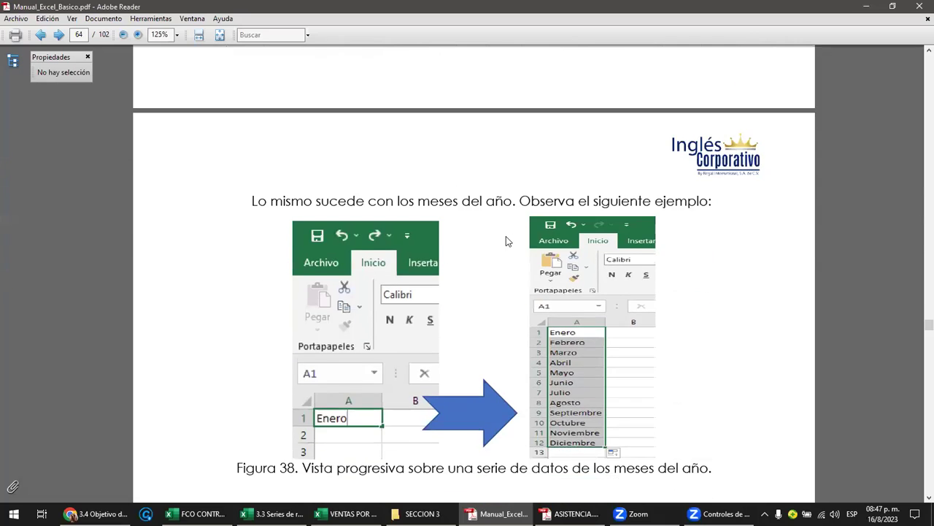
scroll(509, 241, "down", 10)
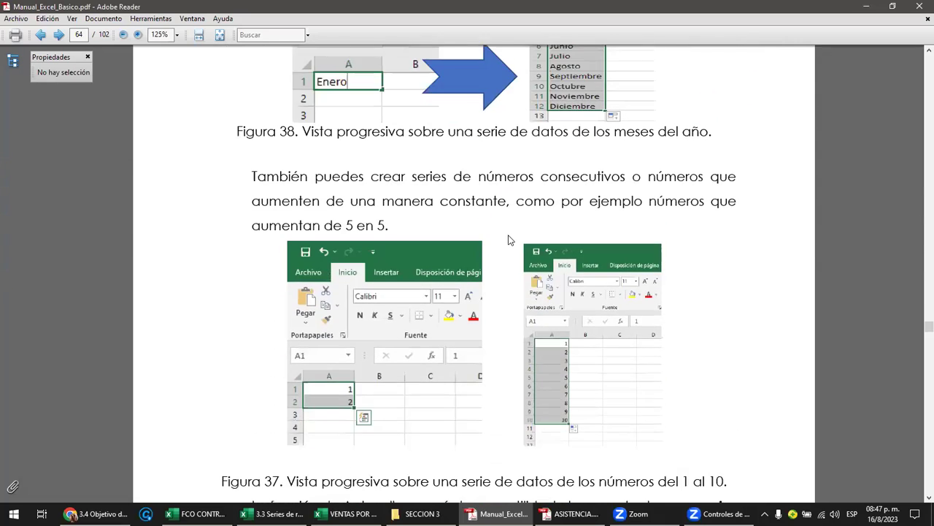
scroll(509, 240, "down", 1)
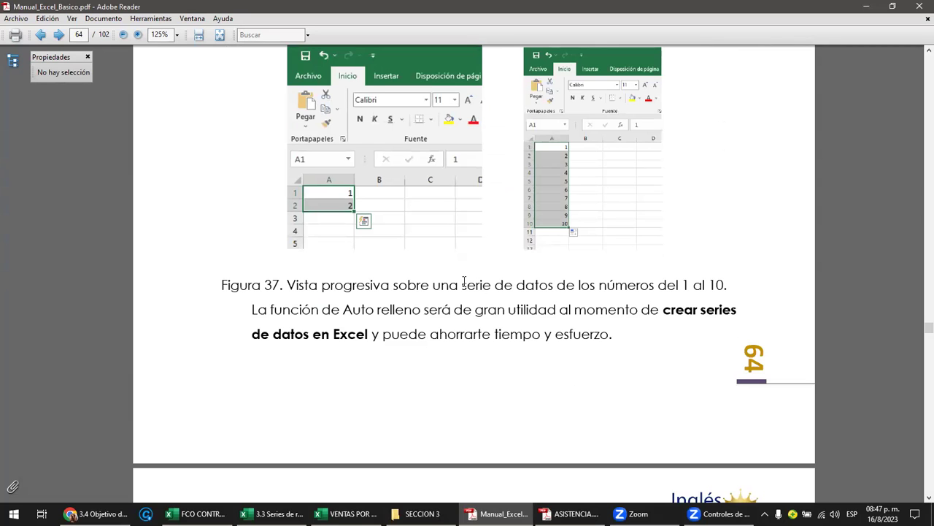
scroll(464, 282, "down", 2)
scroll(464, 285, "down", 5)
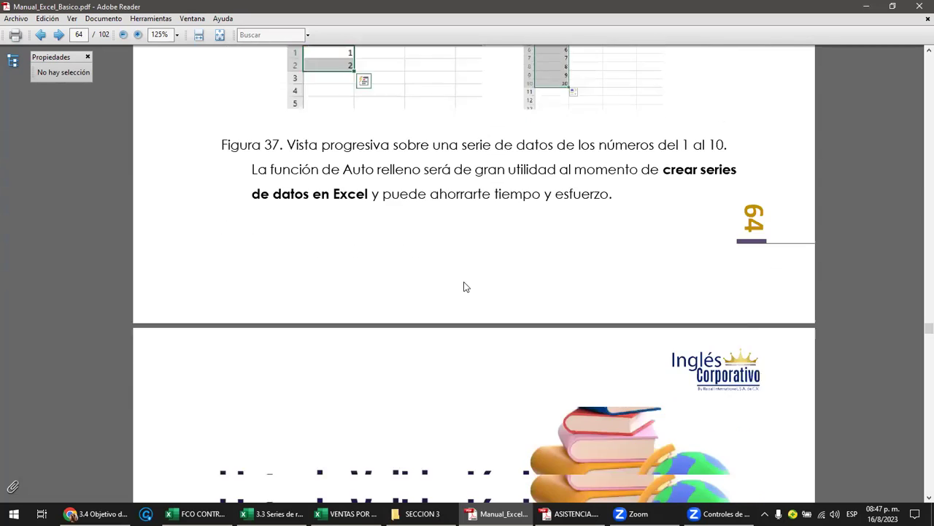
scroll(465, 282, "up", 12)
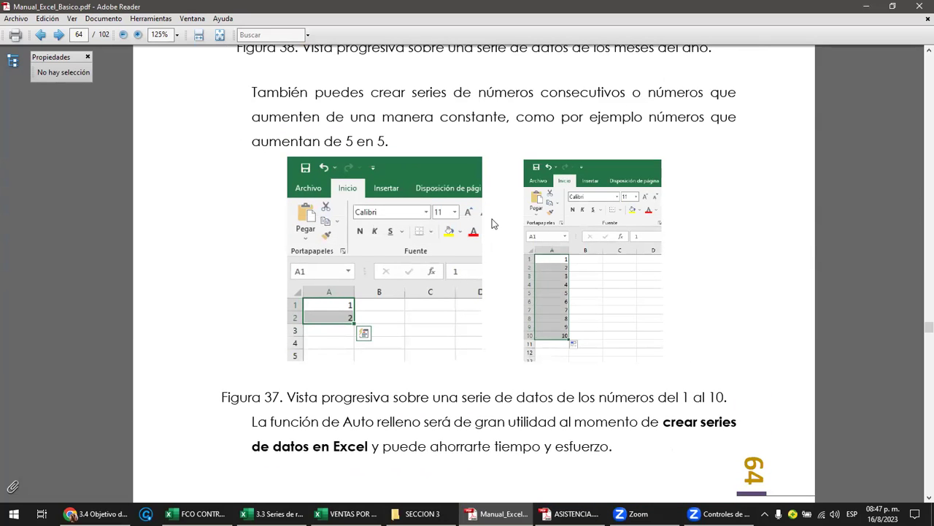
scroll(492, 224, "down", 2)
scroll(492, 224, "up", 15)
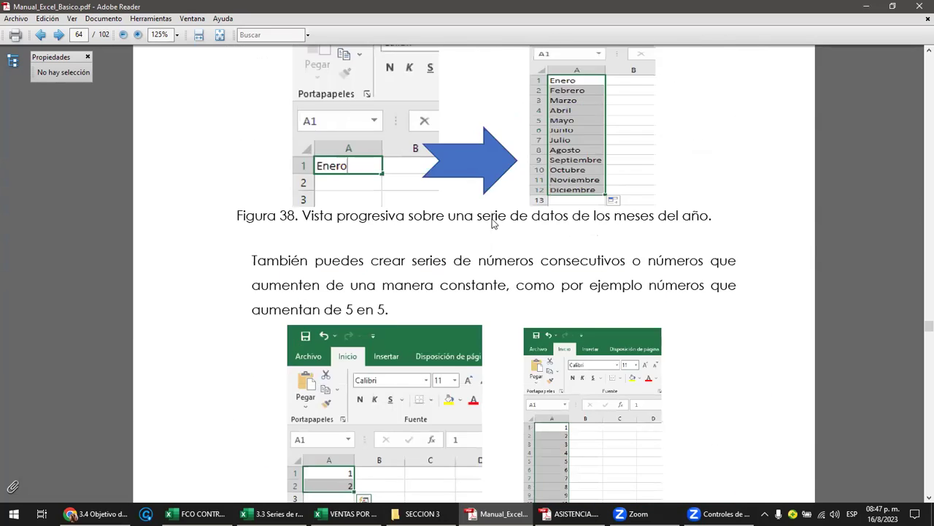
scroll(492, 217, "up", 20)
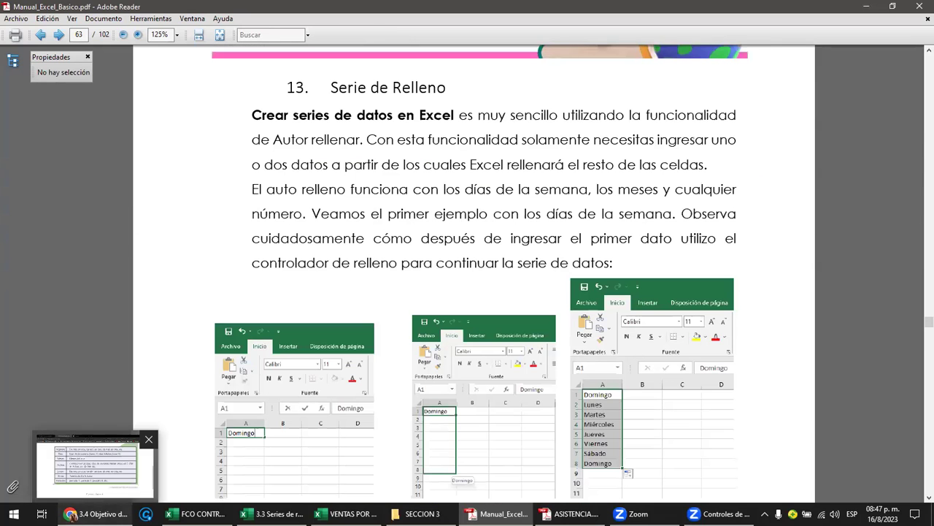
Step: Switch to the course page in Chrome, open 3.5 Laboratorio 8 and read through its questions on custom and built-in series
left_click(95, 457)
scroll(180, 286, "up", 5)
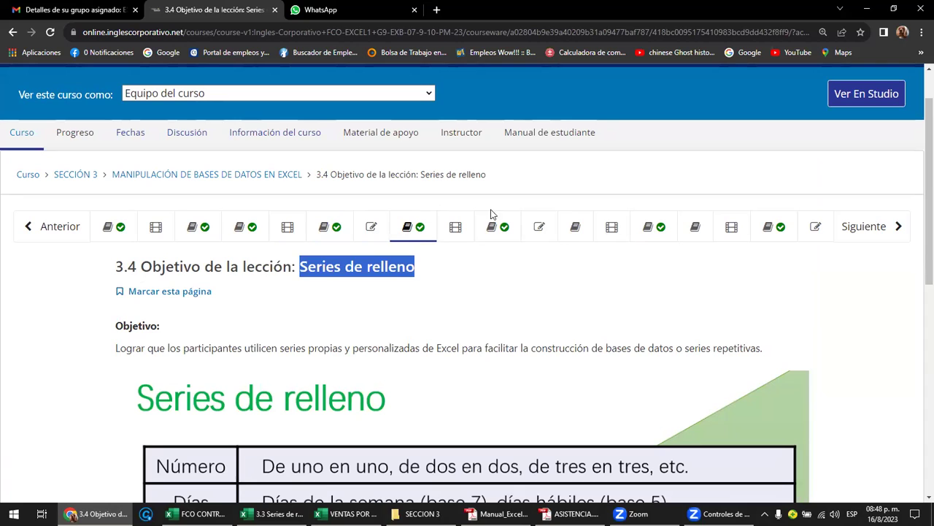
left_click(539, 230)
scroll(539, 230, "down", 1)
scroll(539, 230, "down", 1)
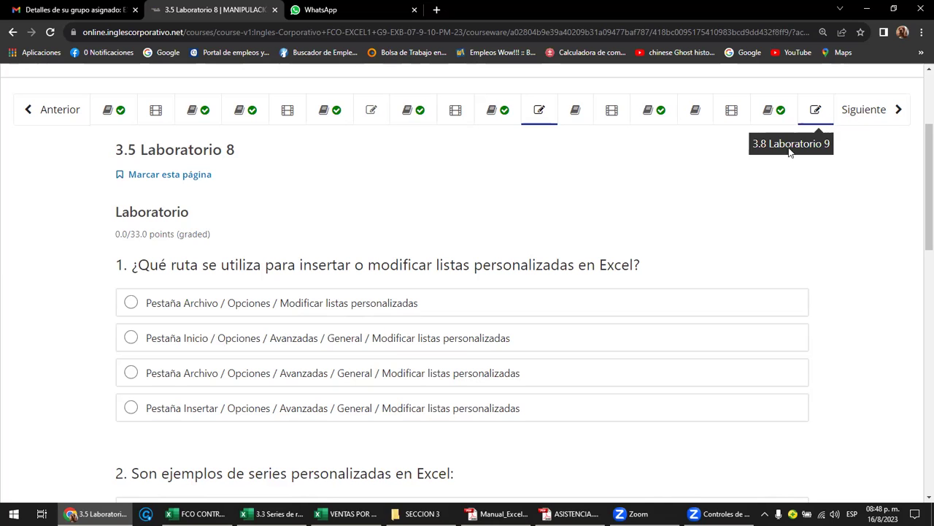
scroll(579, 222, "down", 3)
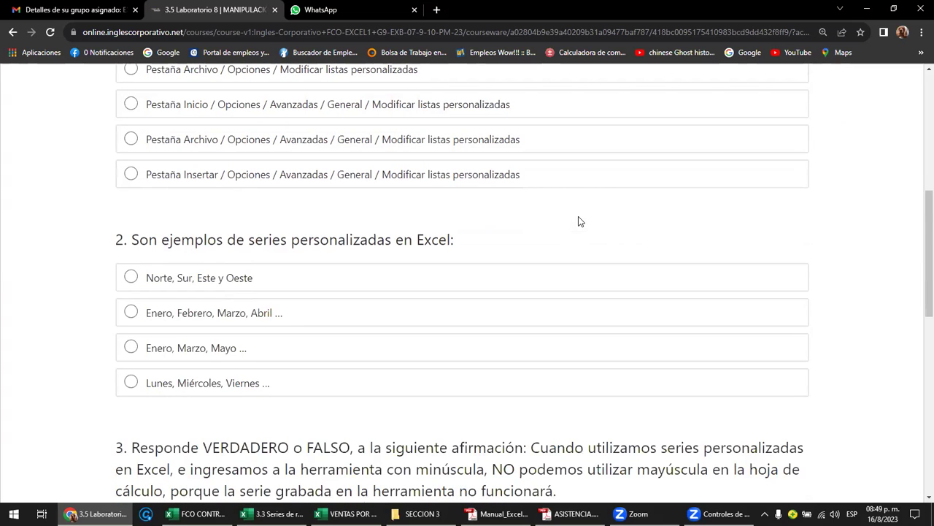
scroll(578, 222, "down", 1)
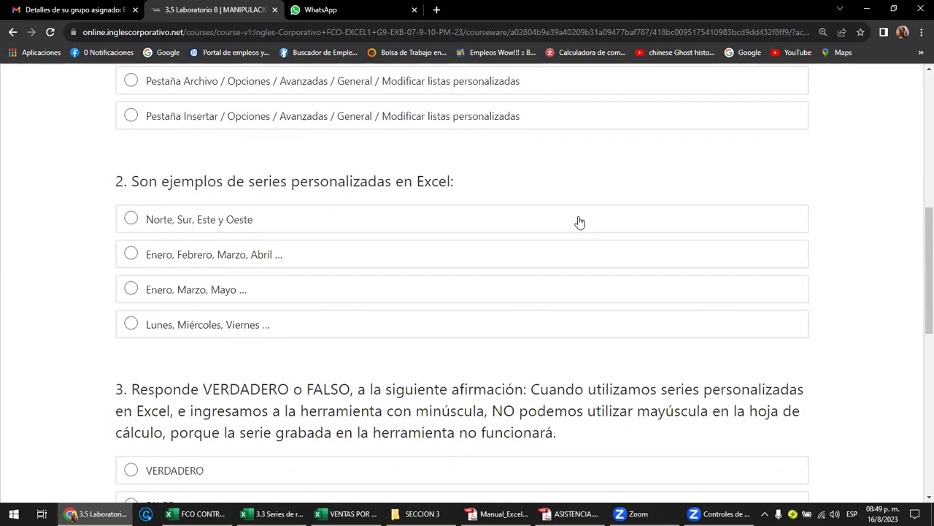
scroll(578, 221, "down", 1)
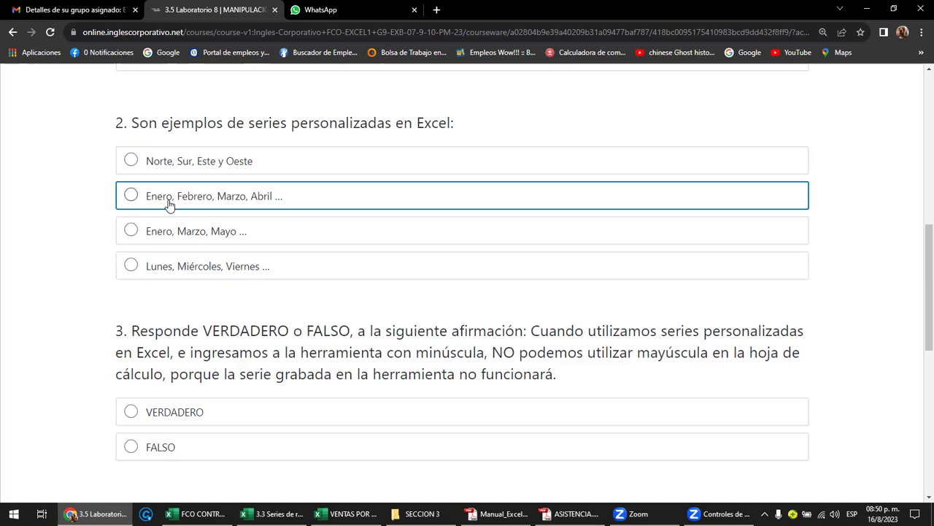
scroll(168, 205, "down", 2)
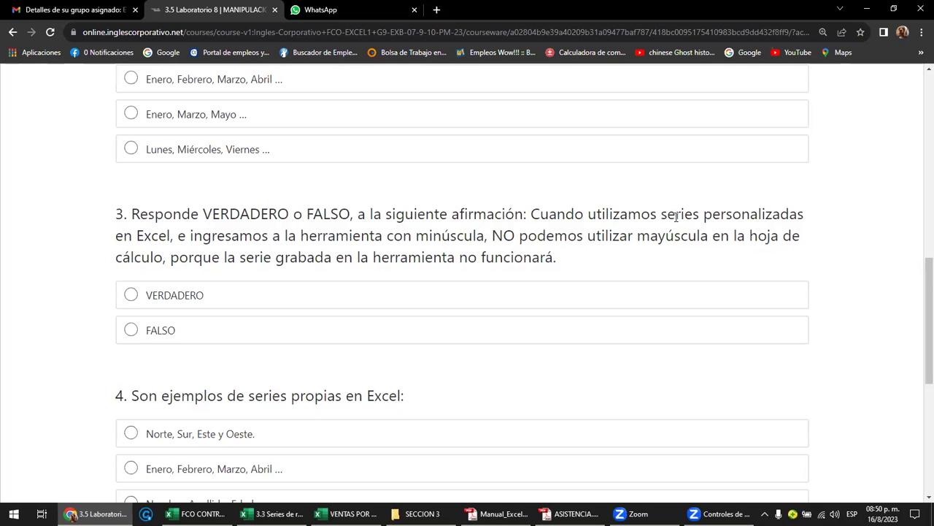
scroll(465, 219, "up", 3)
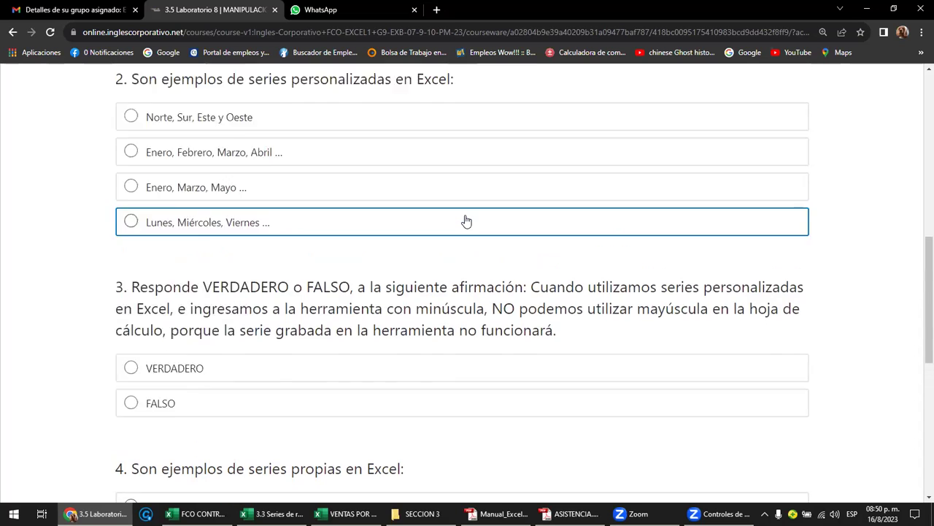
scroll(465, 220, "down", 1)
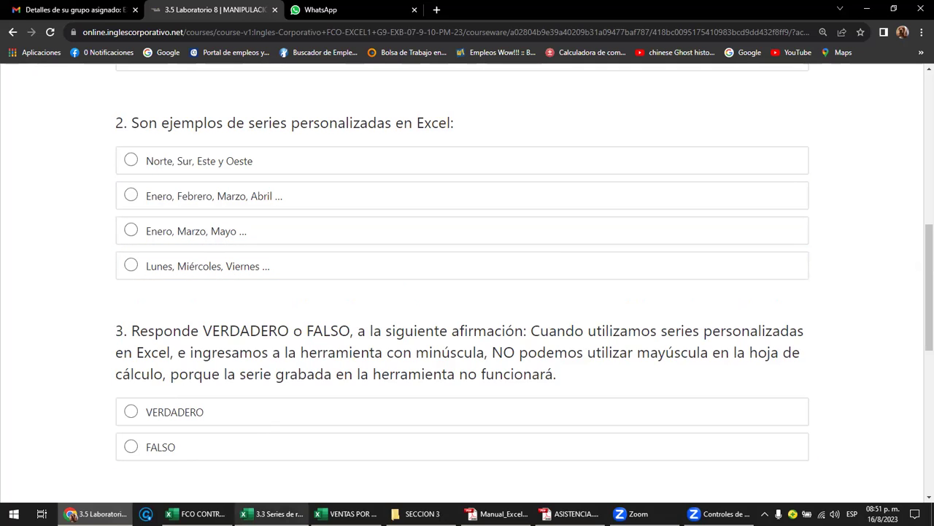
Step: Switch to the 3.3 Series de relleno workbook in Excel and enter ENERO in D11 and MARZO in E11
mouse_move(273, 513)
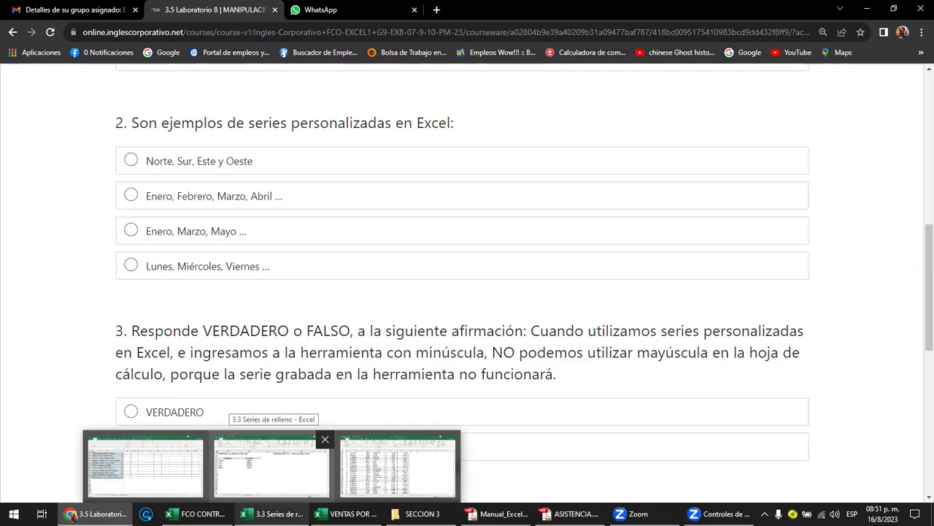
left_click(271, 467)
left_click(305, 330)
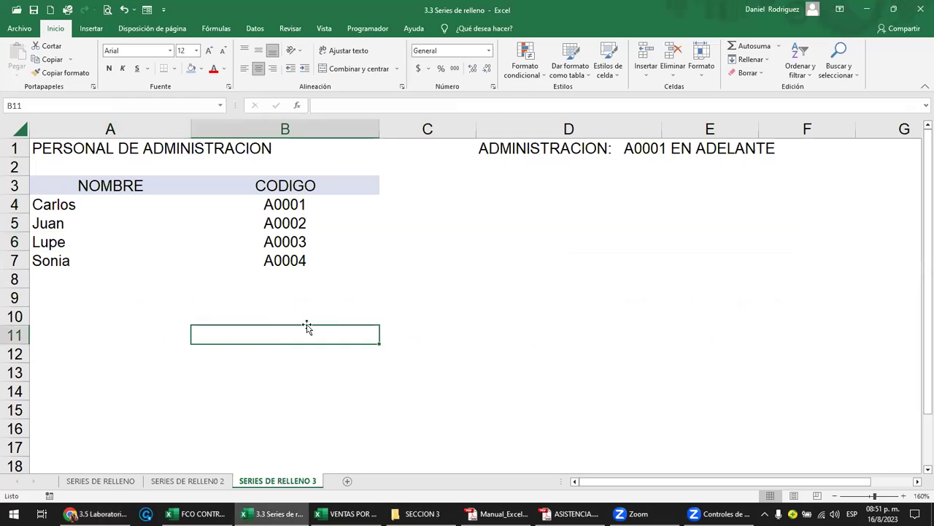
left_click(515, 336)
type("ENERO")
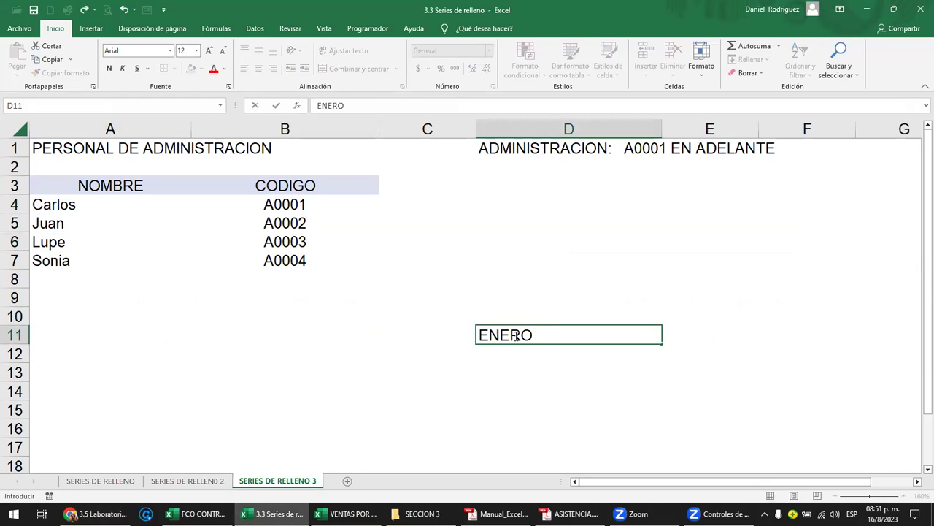
key("Tab")
left_click(515, 335)
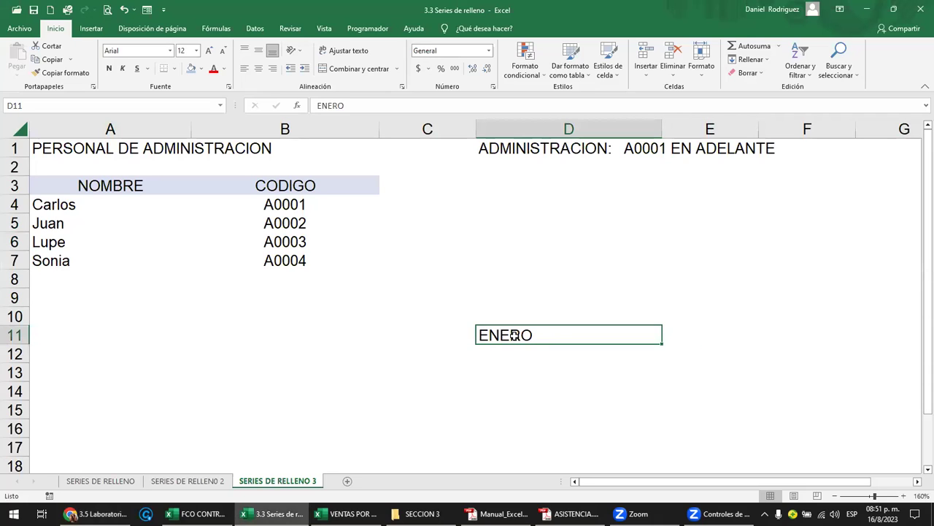
key("Tab")
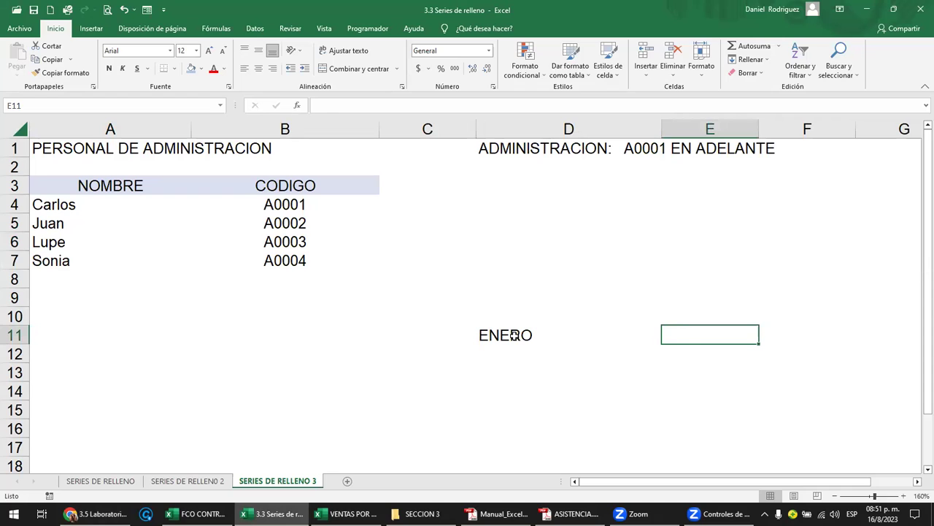
type("MARZO")
key("Tab")
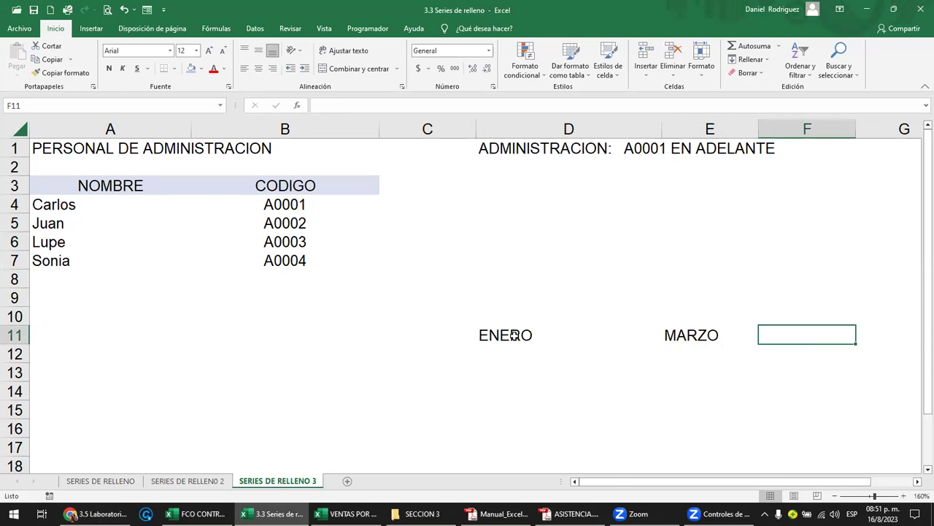
key("Tab")
key("Tab")
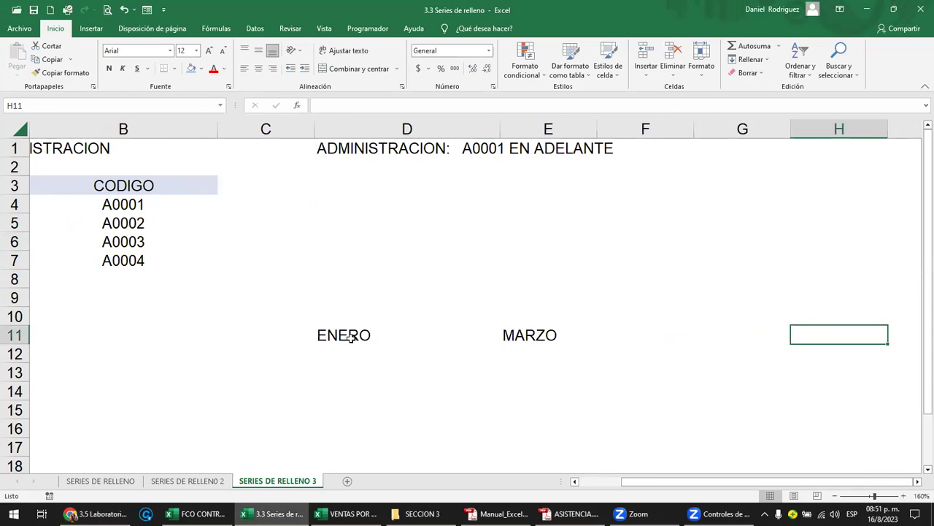
Step: Extend the ENERO, MARZO series from D11:E11 to F11, and compare it with the Laboratorio 8 question 2 options in Chrome
left_click(350, 337)
key("Tab")
left_click_drag(346, 332, 713, 330)
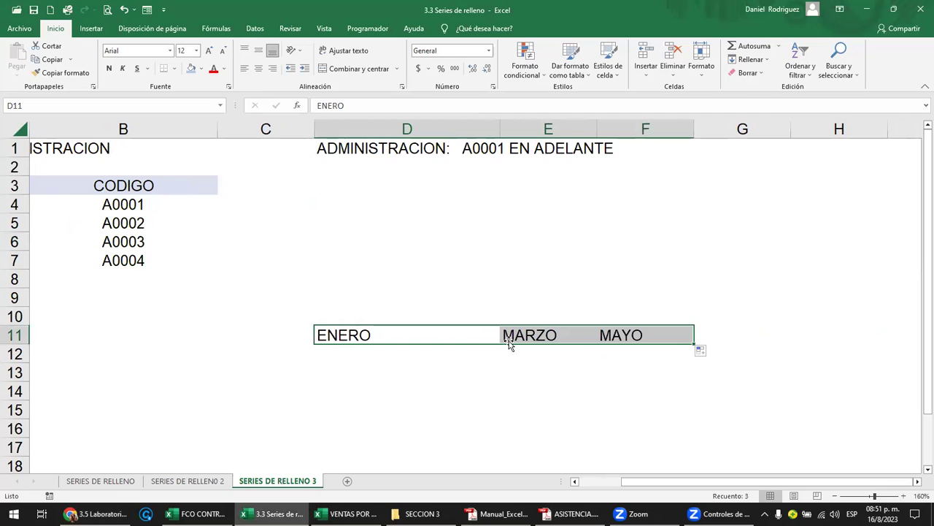
mouse_move(276, 513)
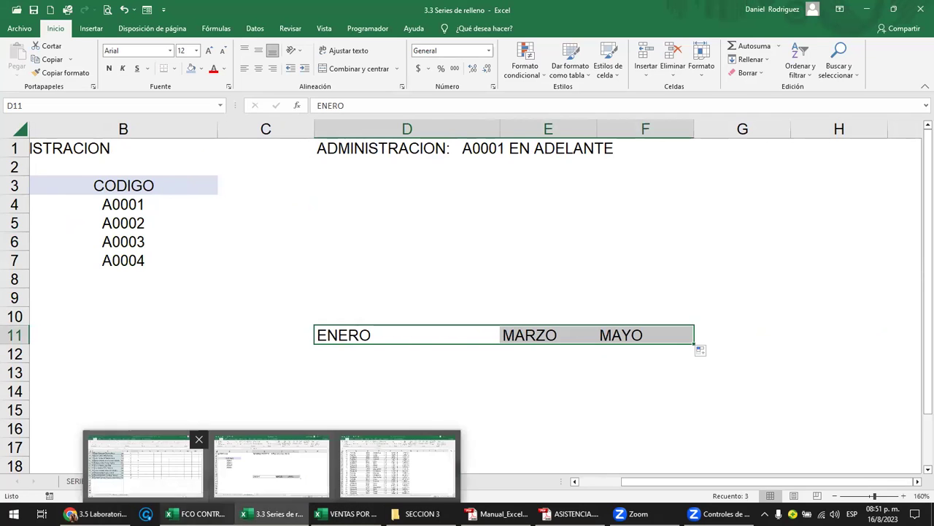
left_click(95, 513)
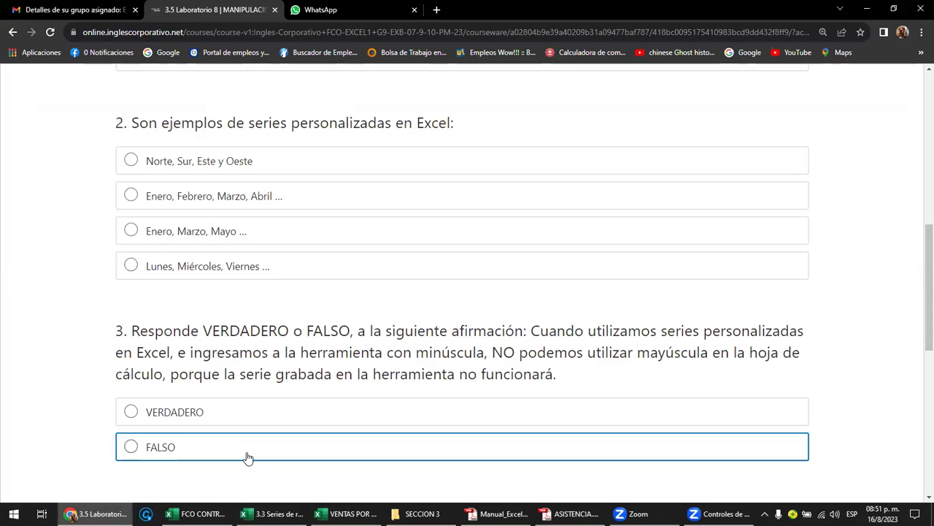
Step: Return to the Excel workbook and enter LUNES in D13 and MIERCOLES in E13 on the SERIES DE RELLENO 3 sheet
left_click(274, 513)
left_click(351, 380)
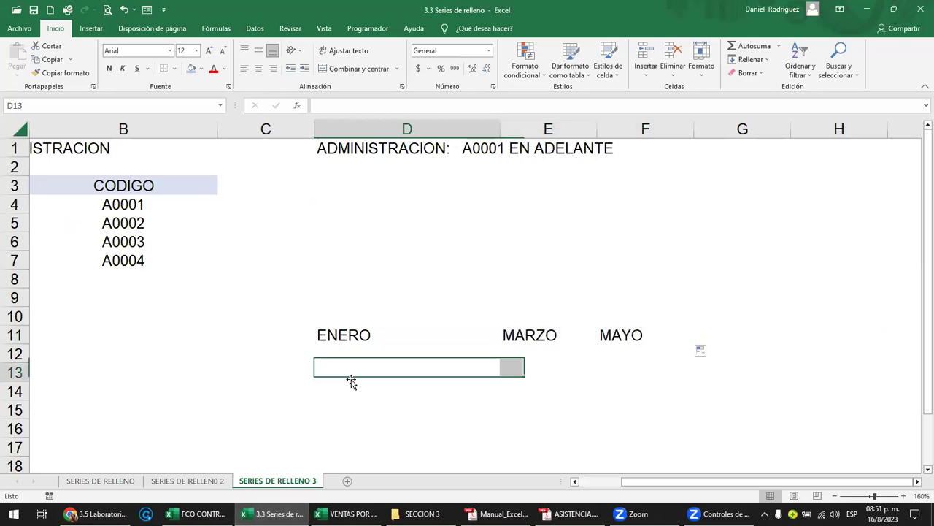
type("LUNES")
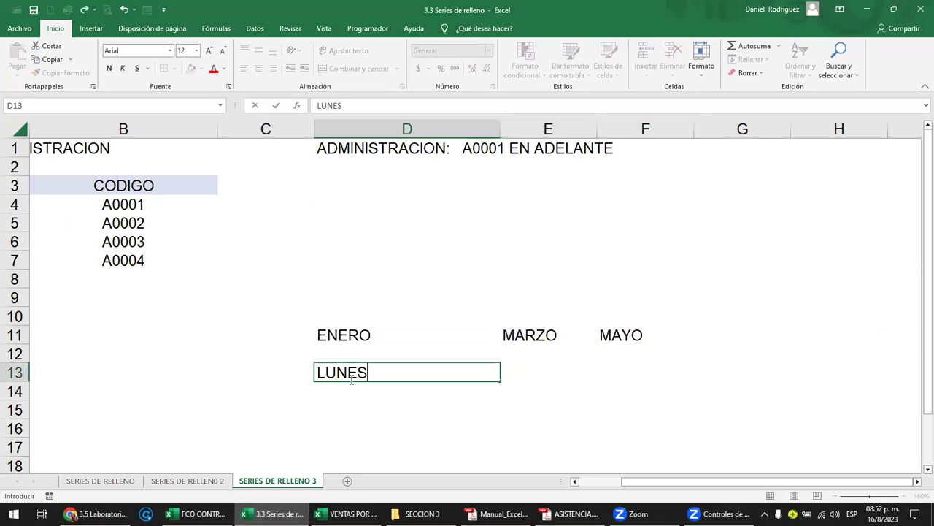
key("Tab")
type("M")
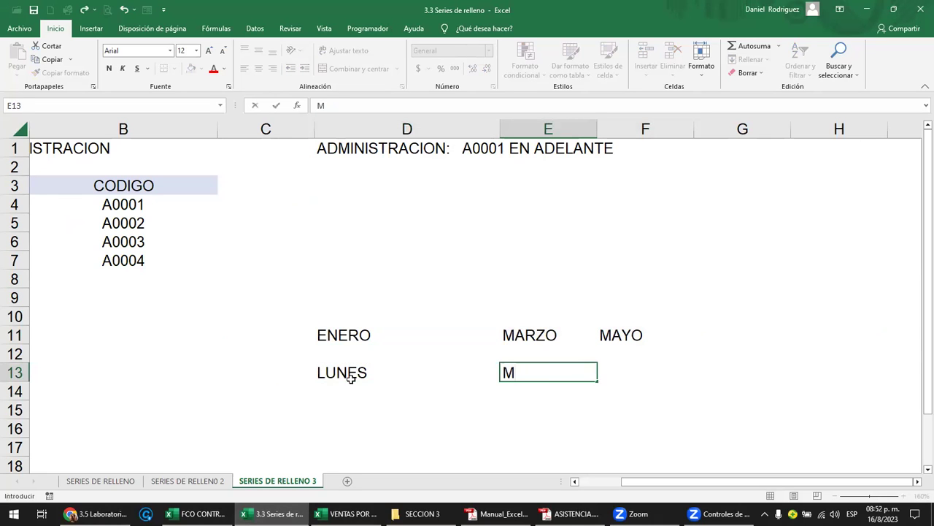
type("IERCOLES")
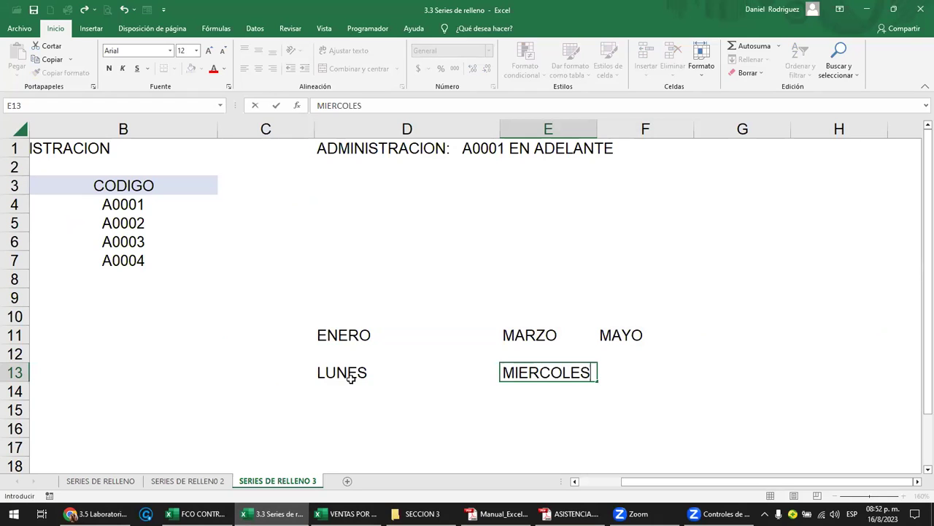
key("Return")
key("Up")
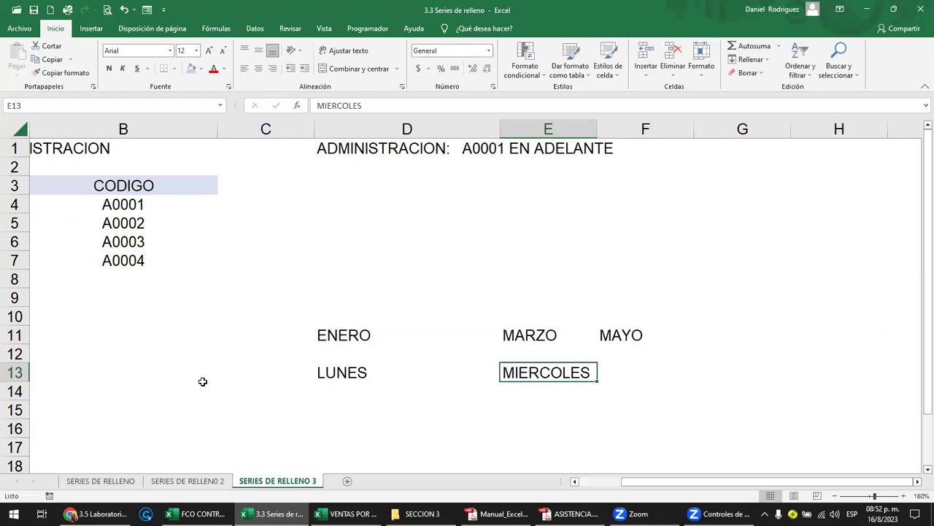
Step: Extend the LUNES, MIERCOLES series to F13, select both series in D11:F13, and return to Laboratorio 8 question 2 in Chrome
left_click_drag(330, 369, 555, 376)
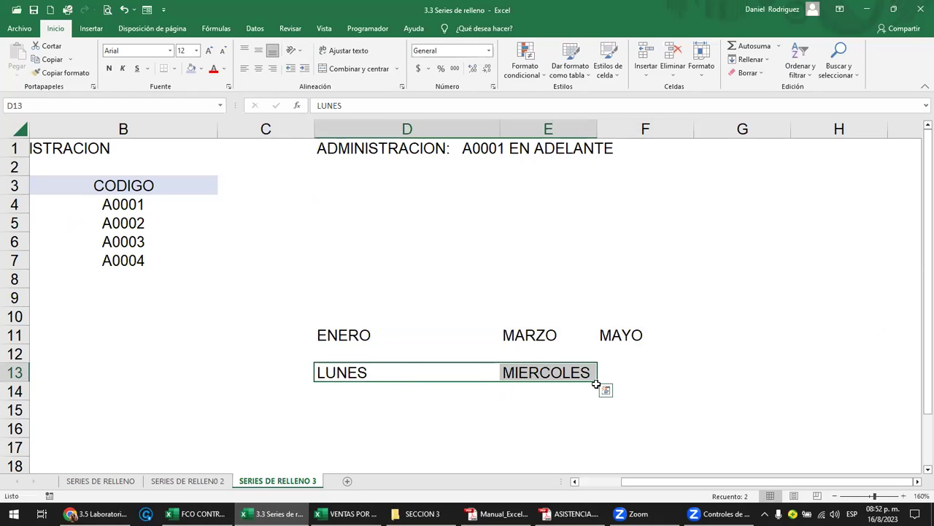
left_click_drag(635, 376, 658, 375)
left_click(650, 370)
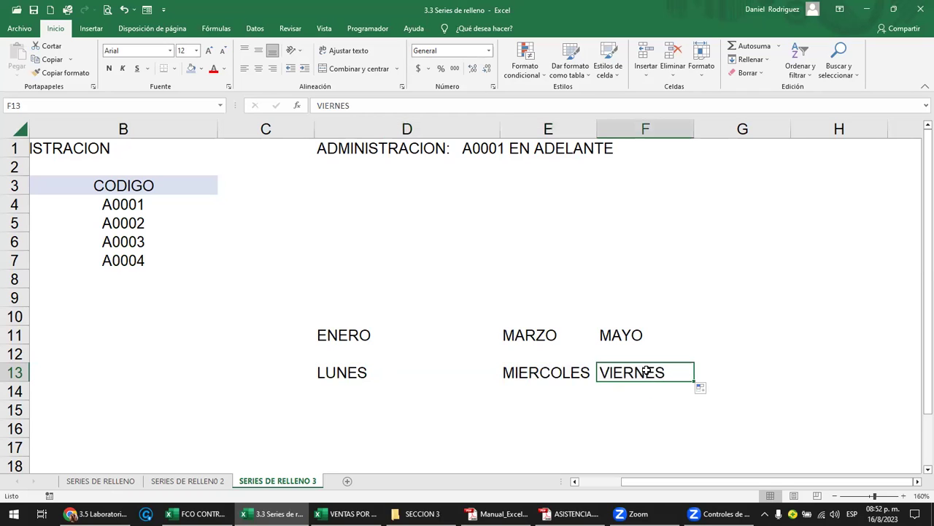
left_click(451, 342)
left_click_drag(451, 342, 647, 372)
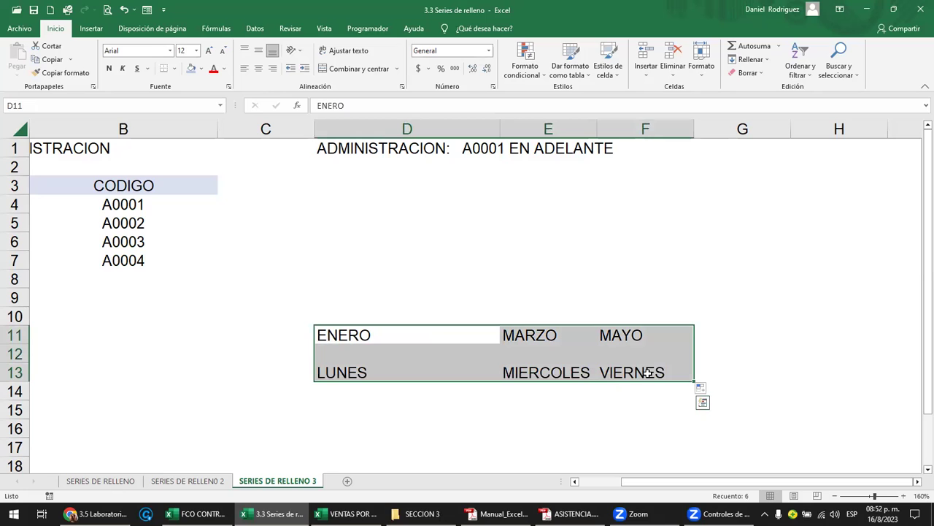
left_click(95, 513)
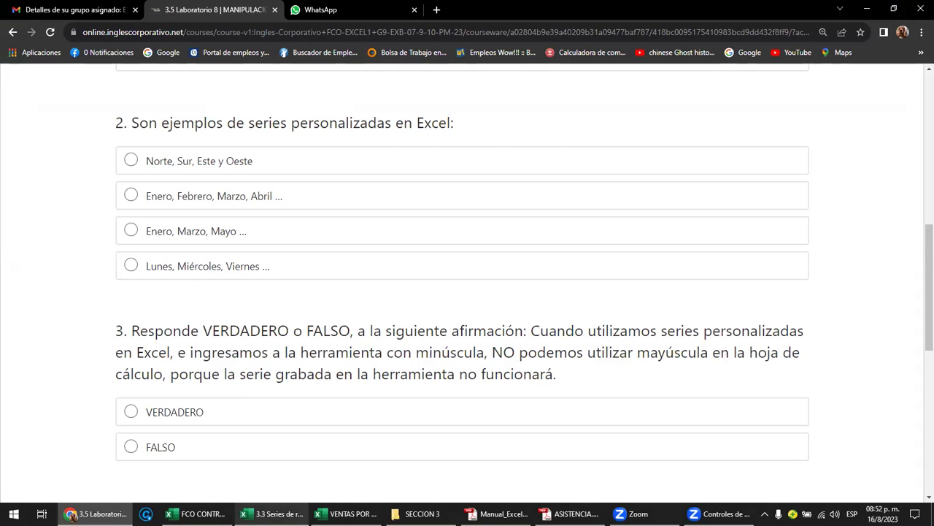
Step: Back in the Excel workbook, extend the alternate-weekday series in row 13 to H13 and go through the filled days
left_click(272, 514)
left_click_drag(408, 372, 635, 373)
left_click_drag(694, 381, 862, 373)
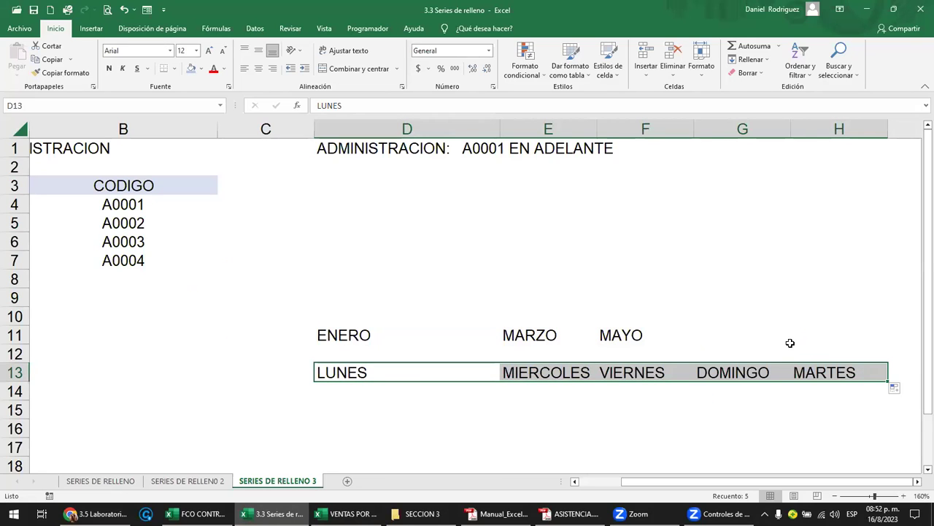
key("Right")
key("Right")
key("Right")
key("Right")
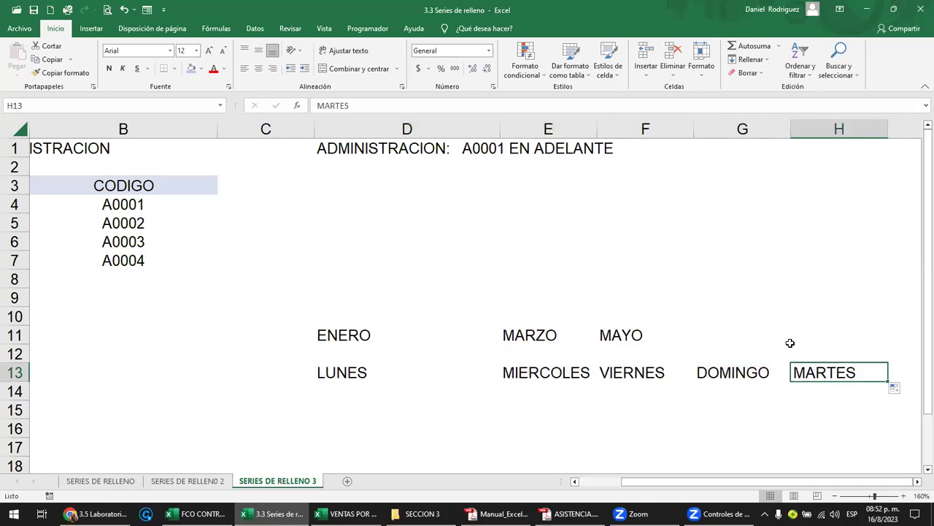
key("Right")
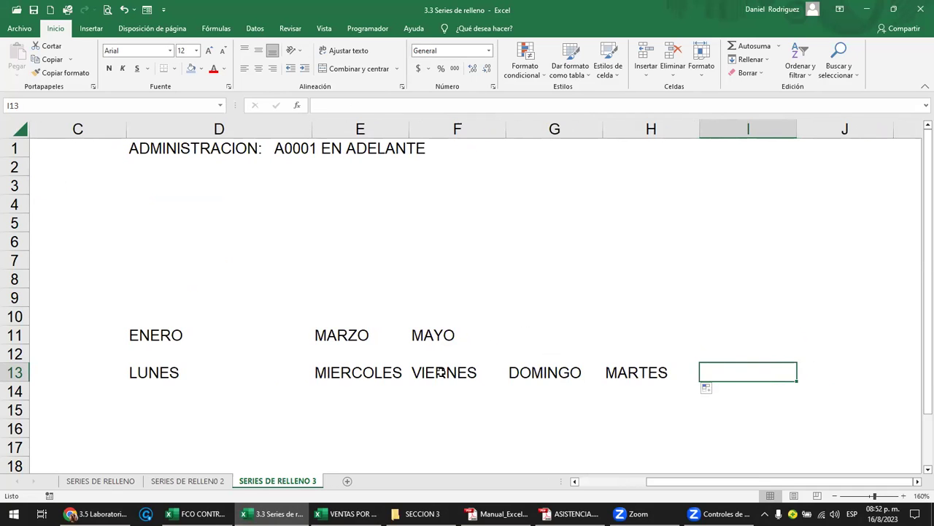
Step: Extend the alternate-month series in row 11 to H11, look at the SERIES DE RELLENO sheet's dates, and return to Laboratorio 8 in Chrome
left_click(540, 373)
left_click_drag(167, 330, 726, 343)
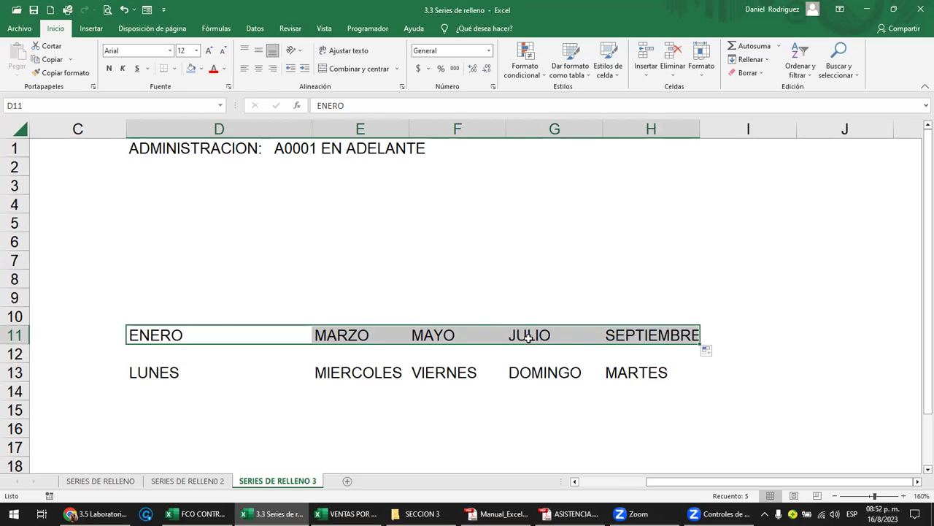
left_click(139, 335)
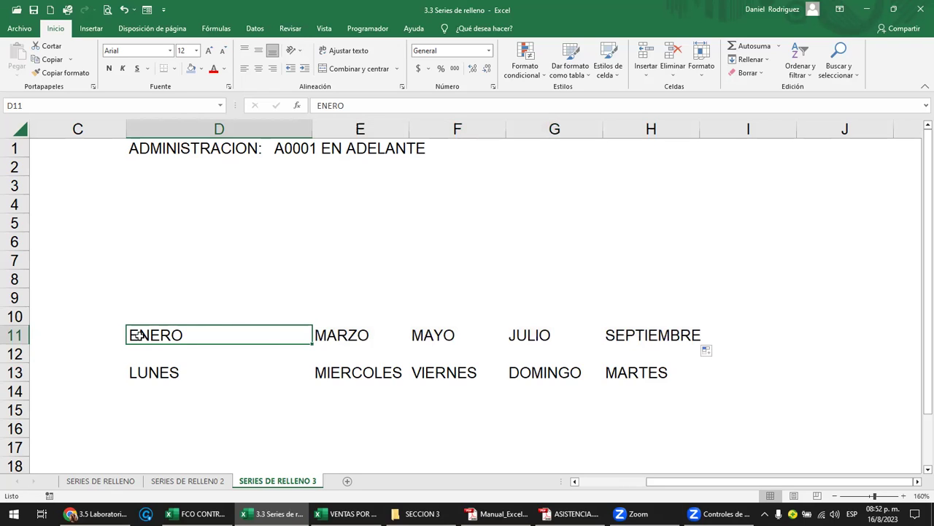
left_click_drag(140, 334, 676, 334)
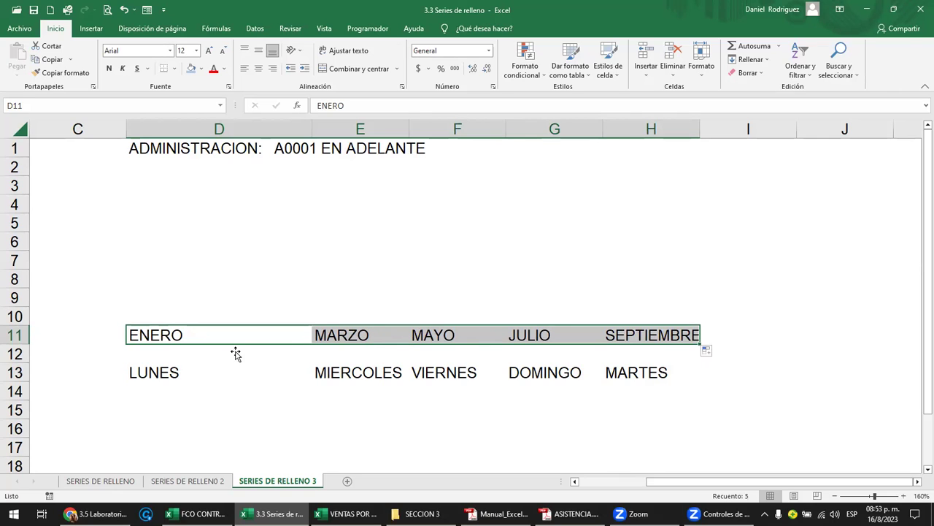
left_click(94, 482)
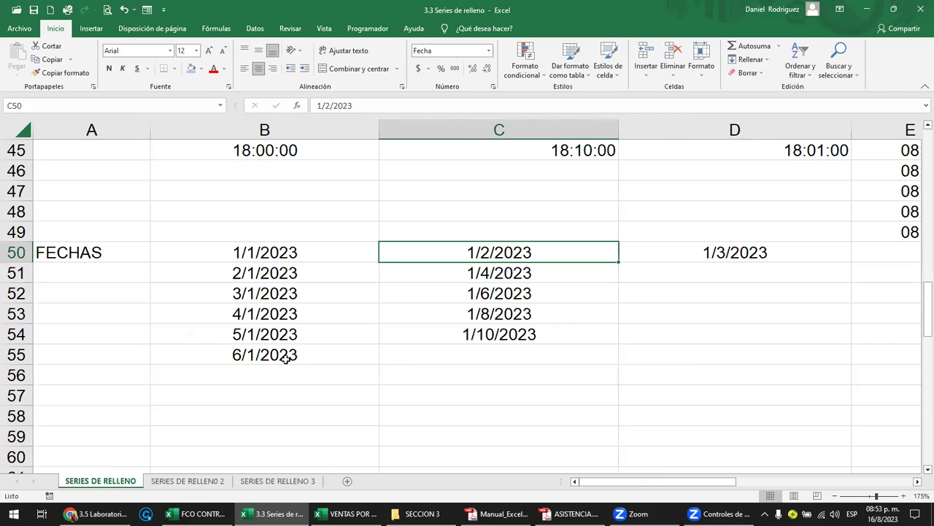
left_click(95, 513)
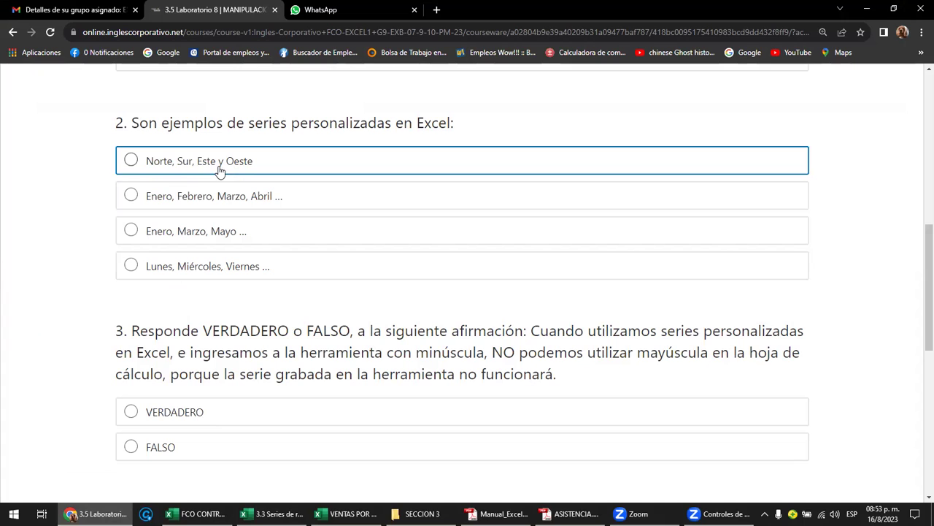
Step: Copy the answer text "Verano, Invierno, Otoño, Primavera." from Laboratorio 8 question 4 and switch to the 3.3 Series de relleno workbook in Excel
scroll(72, 270, "down", 5)
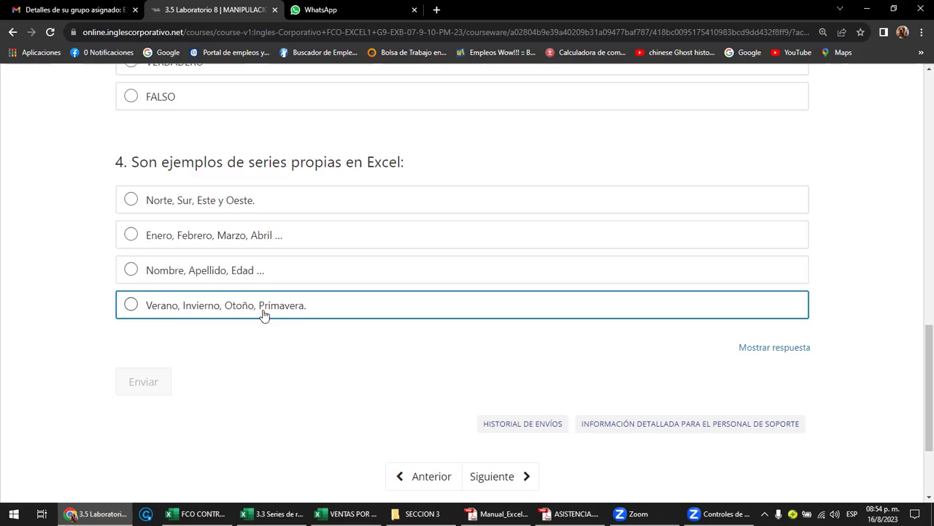
left_click_drag(319, 306, 149, 312)
key("ctrl+c")
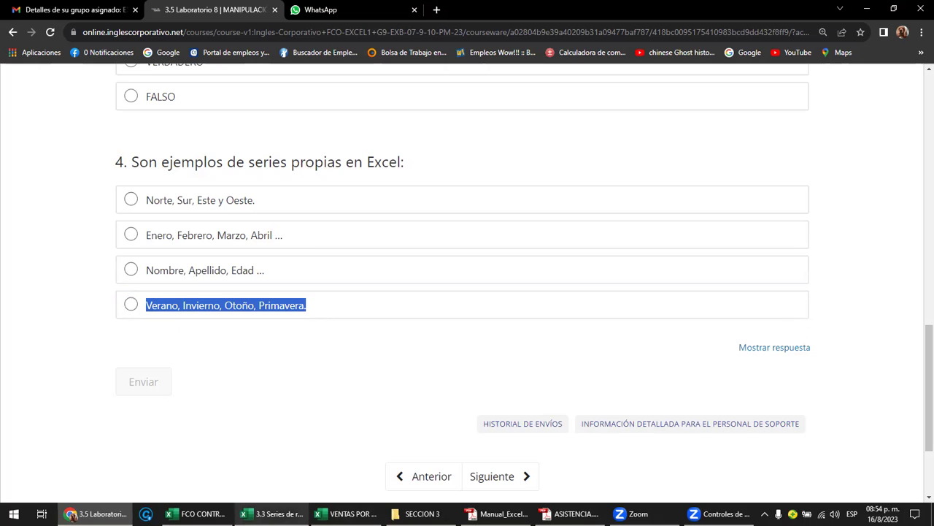
mouse_move(347, 514)
left_click(398, 466)
left_click(274, 513)
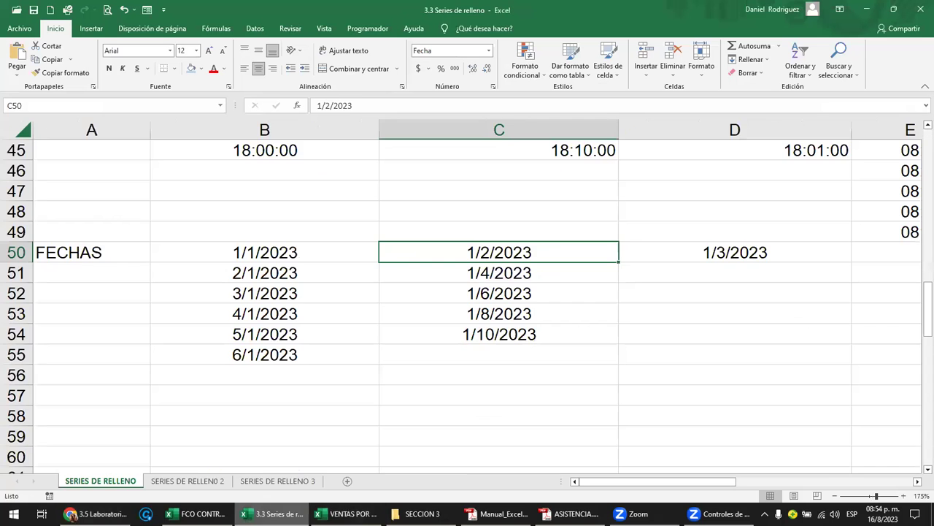
Step: Add a new worksheet after SERIES DE RELLENO, enlarge its view, and paste the copied seasons text into B3
left_click(489, 389)
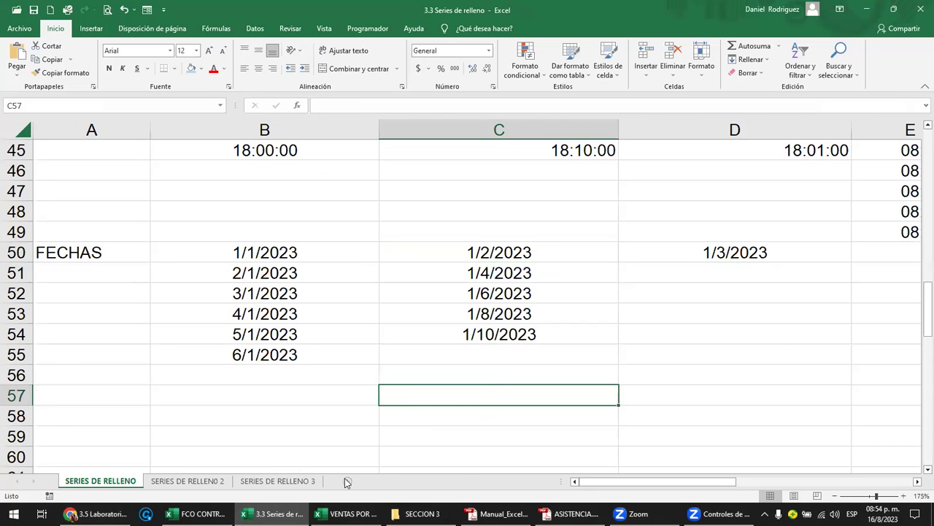
left_click(348, 481)
scroll(267, 314, "up", 8, "ctrl")
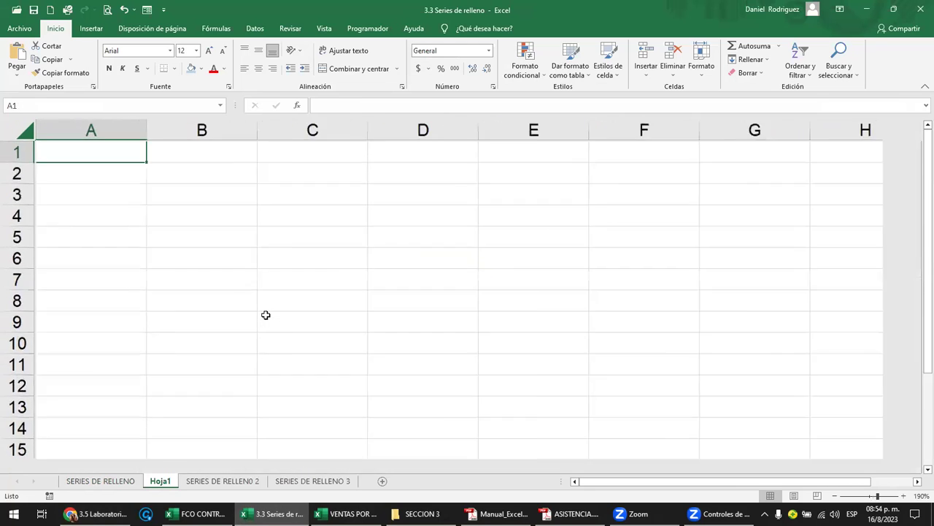
left_click(234, 213)
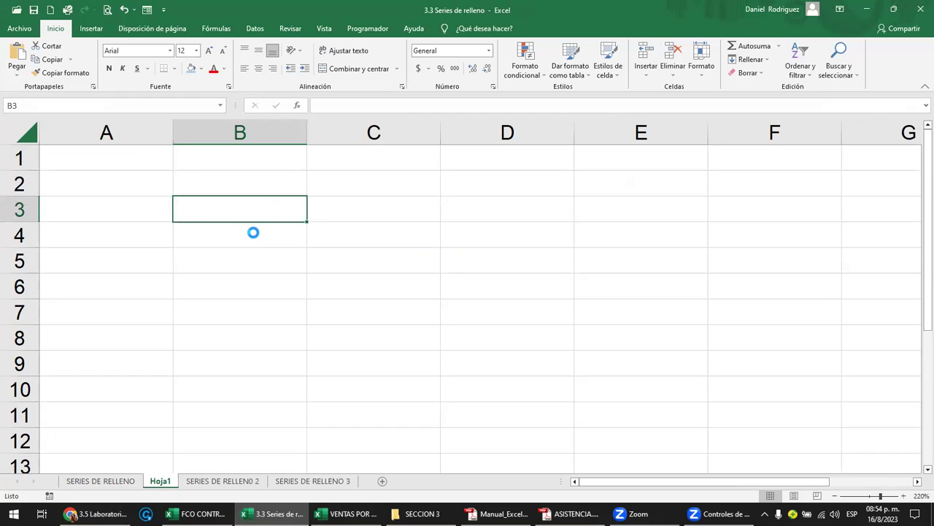
key("ctrl+v")
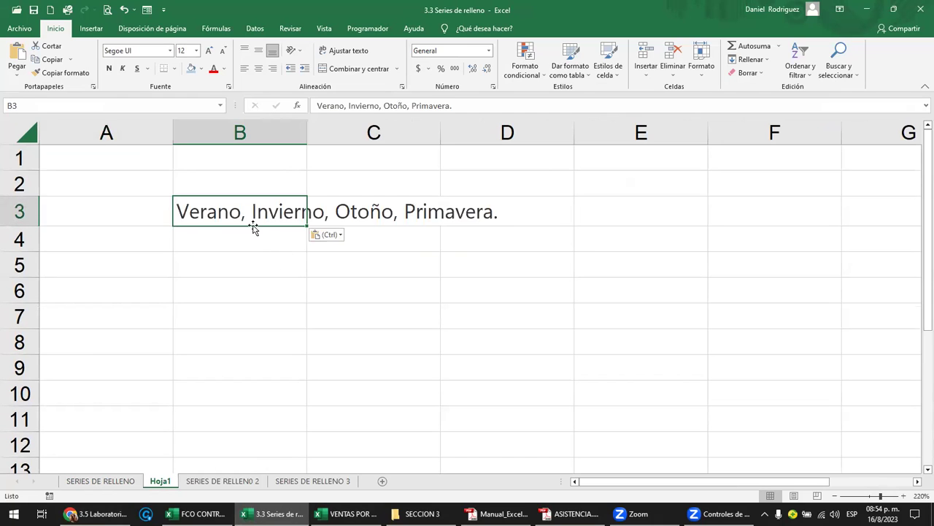
Step: Enter VERANO in B5 and INVIERNO in C5 below the pasted seasons text
left_click(263, 264)
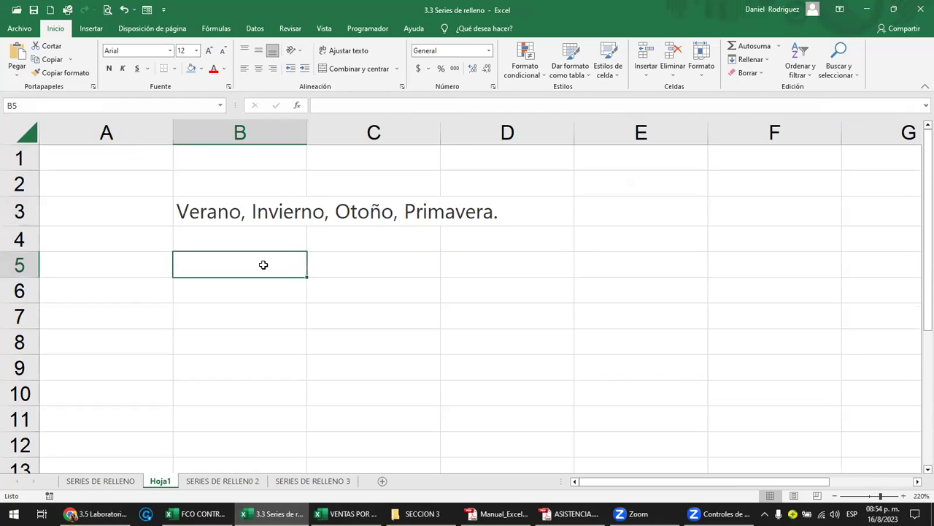
type("VERANO")
key("Tab")
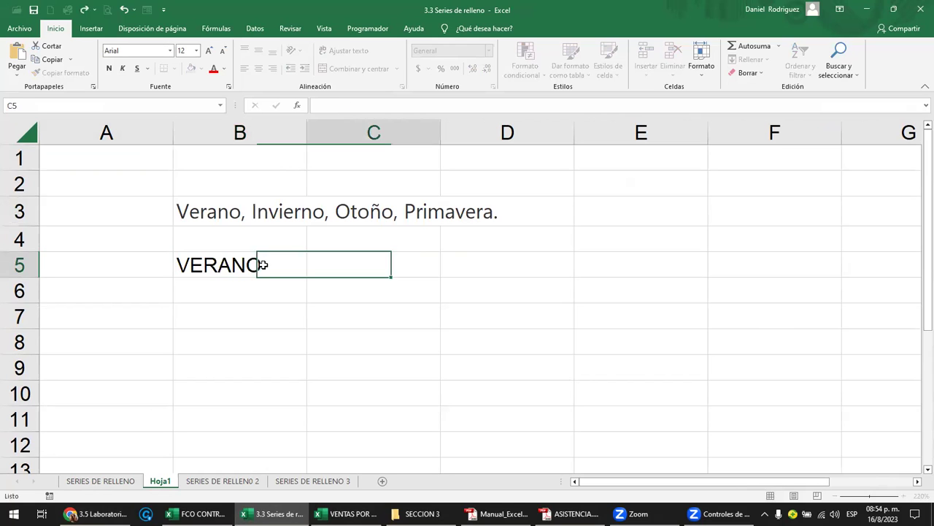
type("INVIERNO")
key("Return")
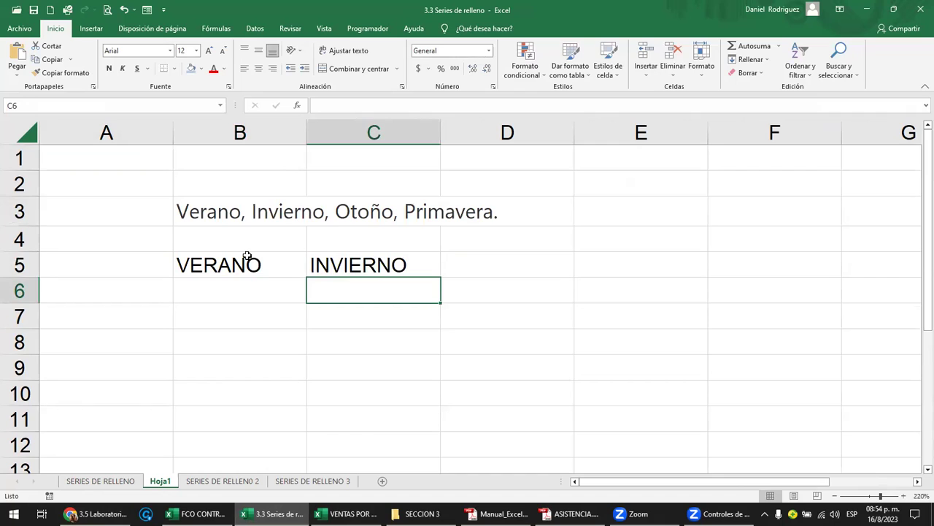
Step: Fill the VERANO, INVIERNO pair from B5:C5 across to E5 to test whether Excel continues the seasons series
left_click_drag(247, 256, 373, 267)
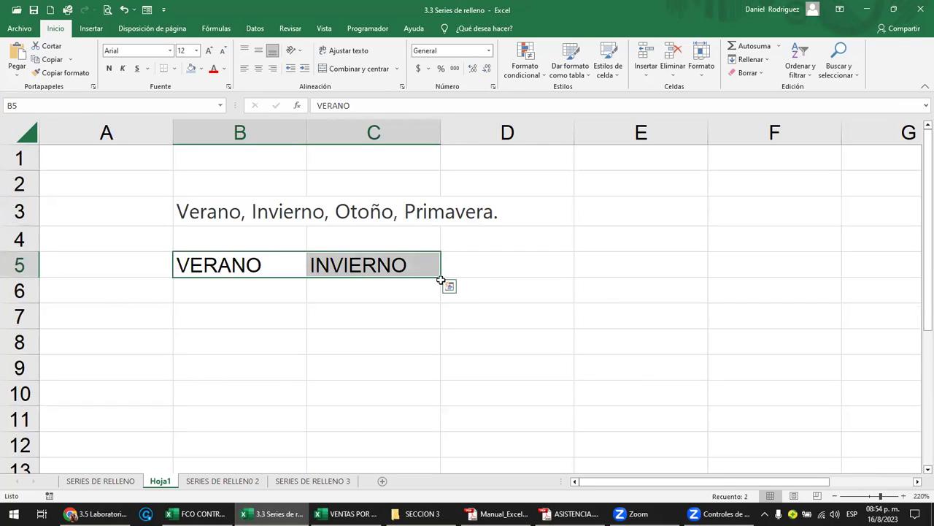
left_click(447, 283)
left_click_drag(263, 264, 670, 268)
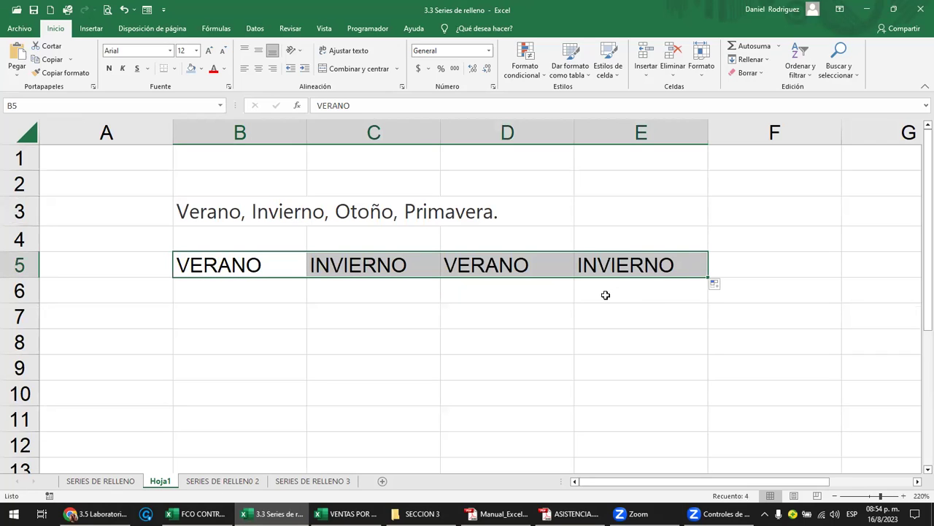
left_click(433, 298)
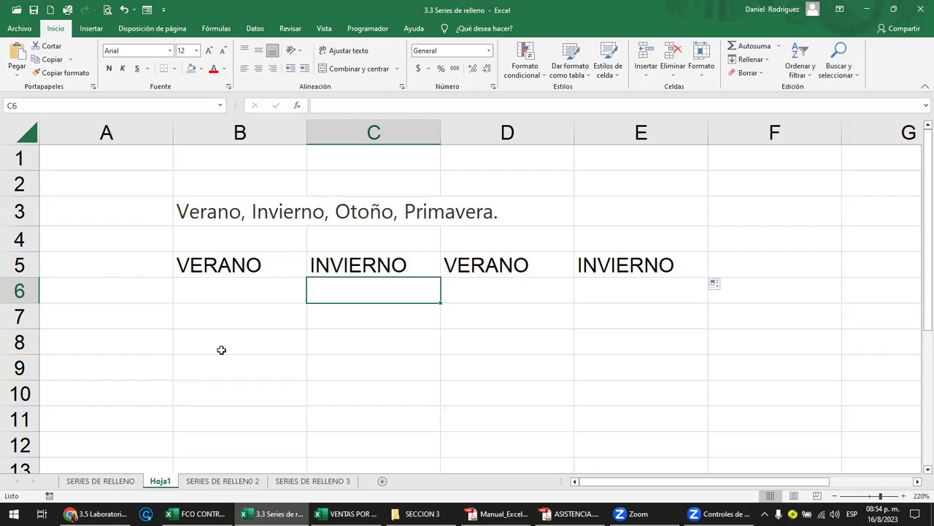
Step: Switch to Manual_Excel_Basico.pdf in Adobe Reader and go back from Serie de Relleno to the FORMULARIO DE DATOS section on page 62
mouse_move(500, 514)
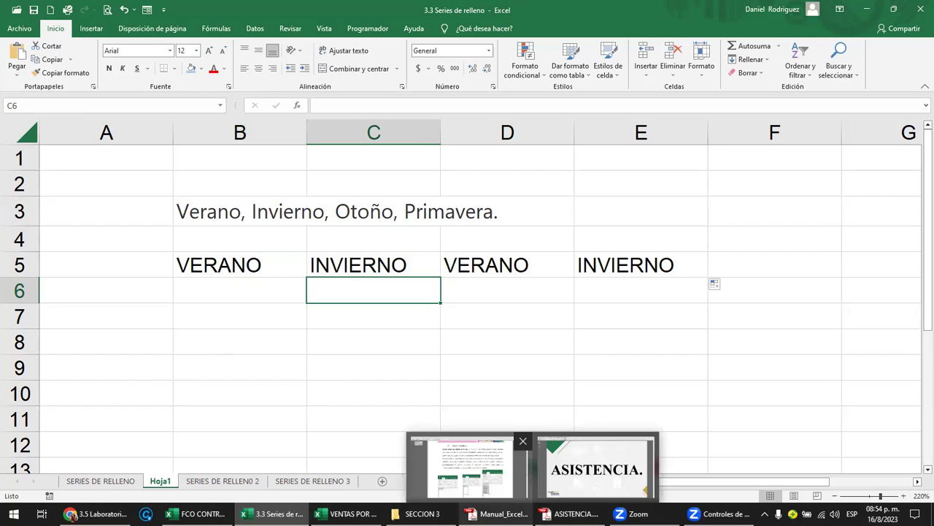
left_click(467, 467)
scroll(453, 370, "up", 10)
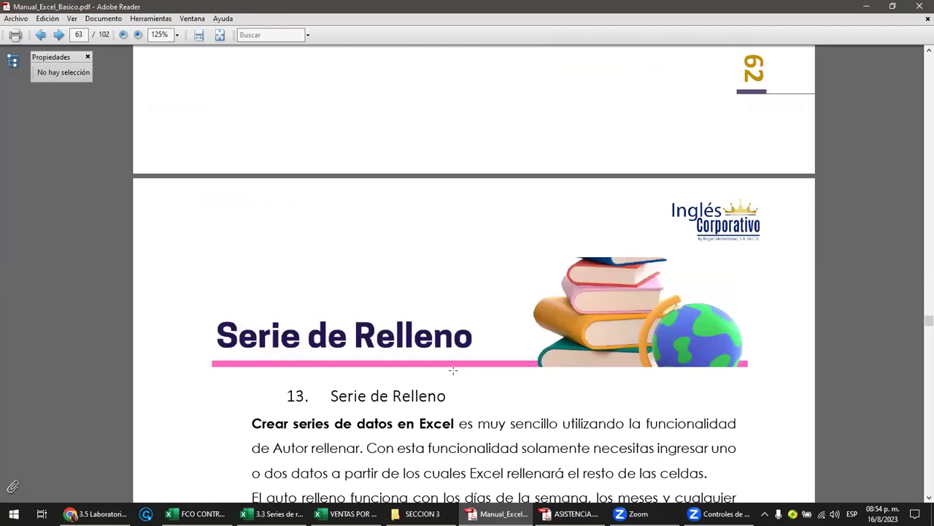
scroll(452, 370, "up", 5)
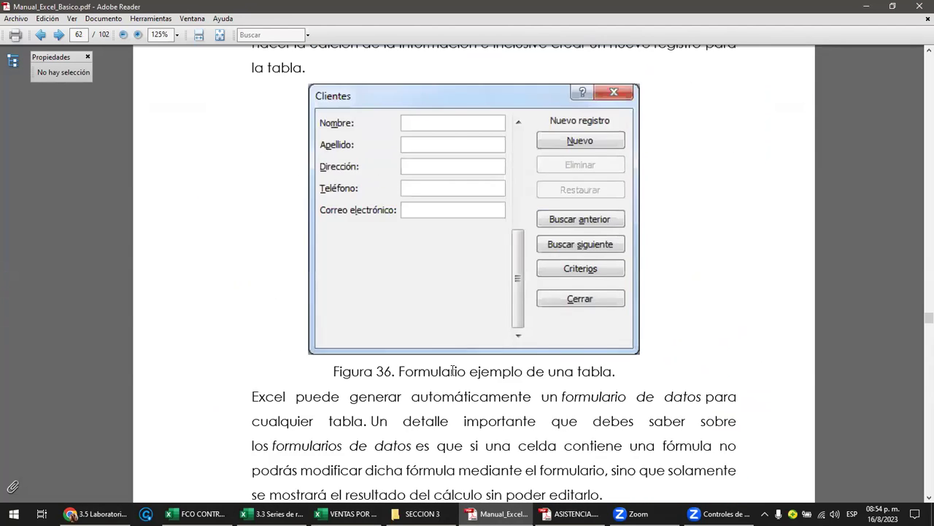
scroll(288, 246, "up", 1)
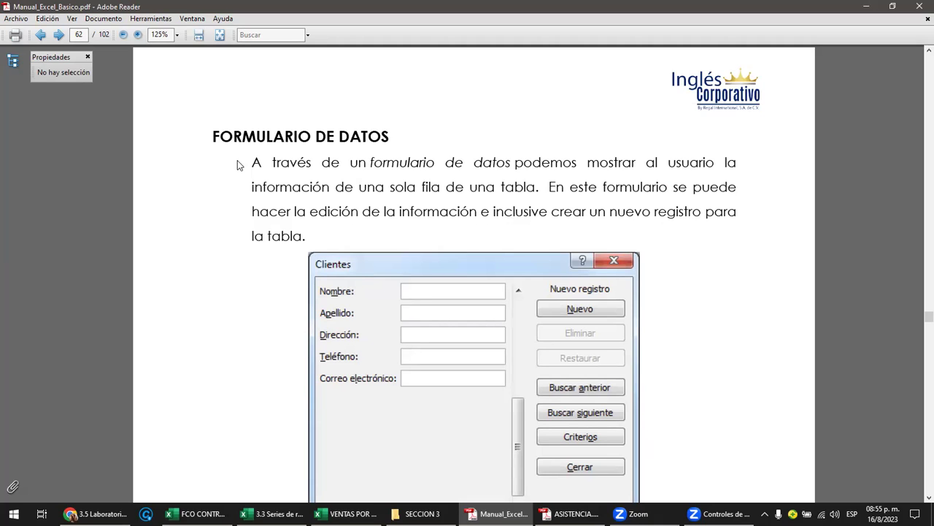
Step: Return to the Excel workbook and select the first FECHAS date in B50 on the SERIES DE RELLENO sheet
left_click(285, 513)
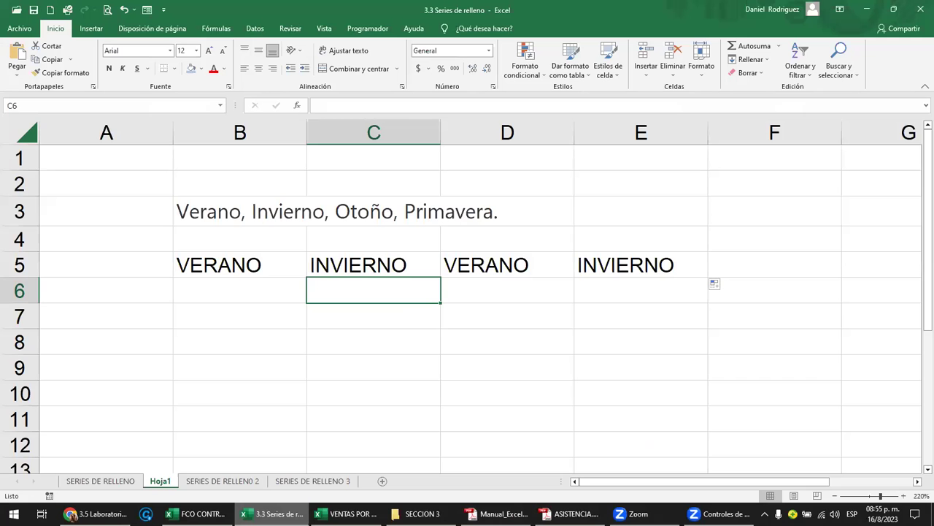
left_click(111, 483)
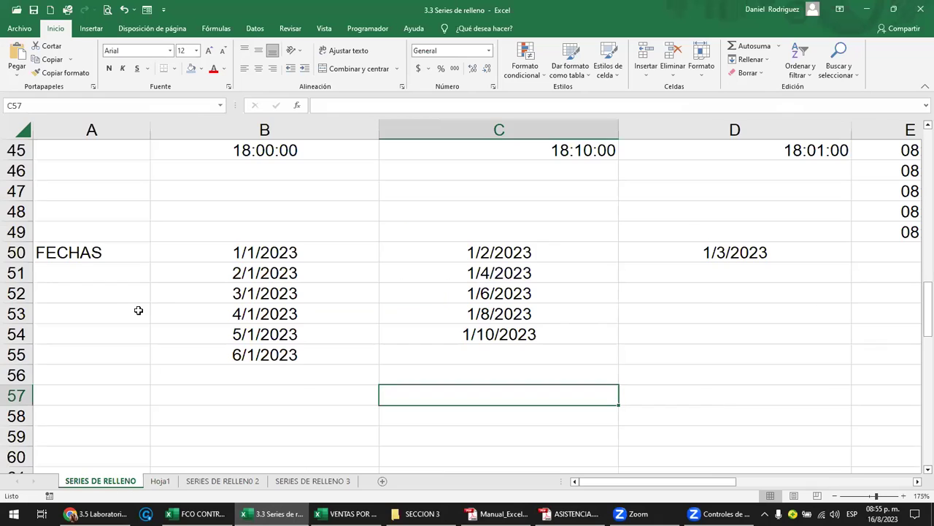
left_click(210, 257)
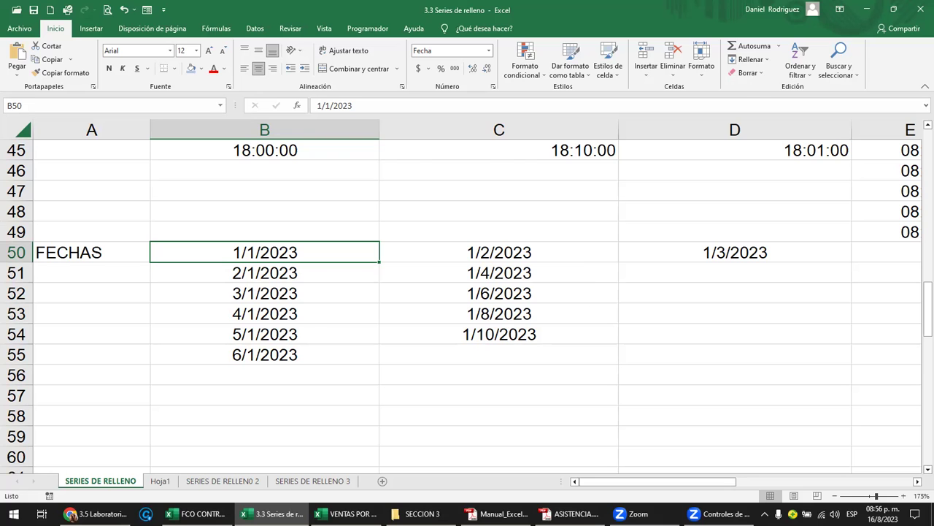
Step: Switch back to the PDF manual in Adobe Reader and go to the start of the Herramienta Formulario chapter on page 61
key("alt+Tab")
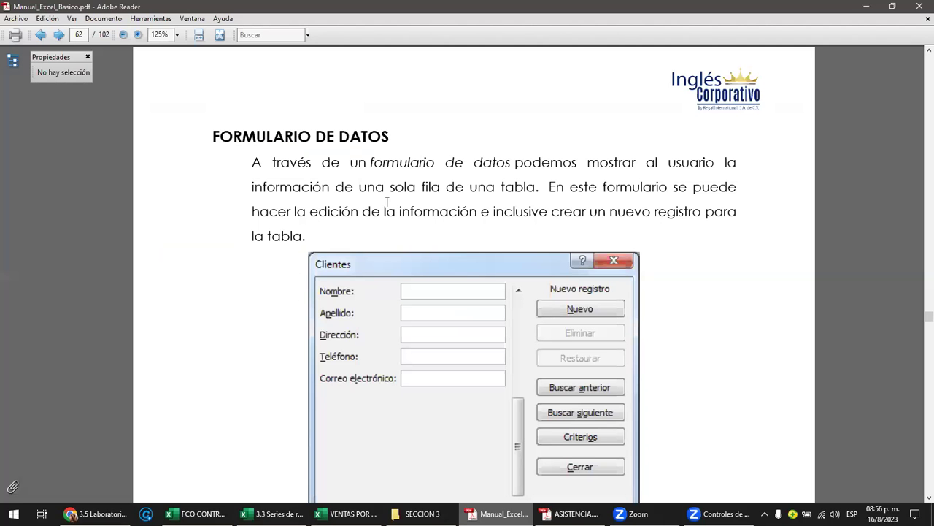
scroll(387, 202, "up", 10)
scroll(387, 202, "up", 6)
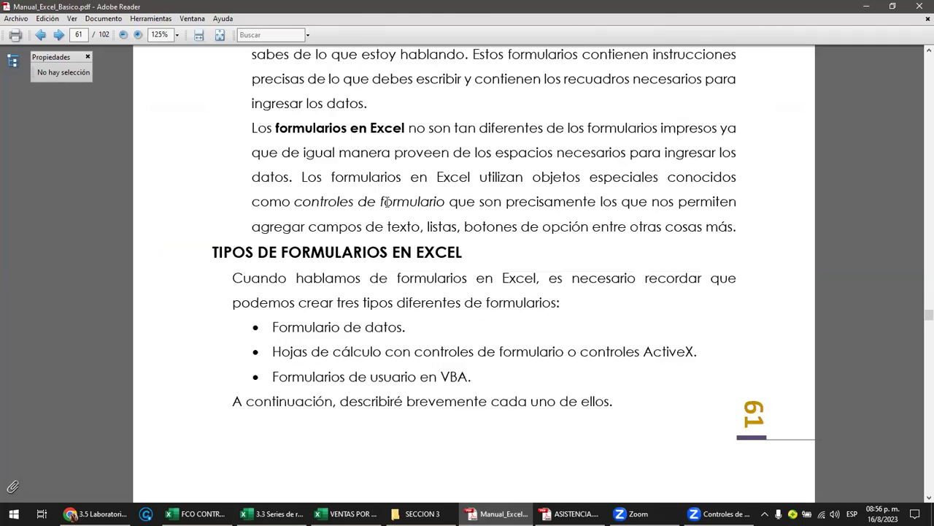
scroll(387, 202, "up", 4)
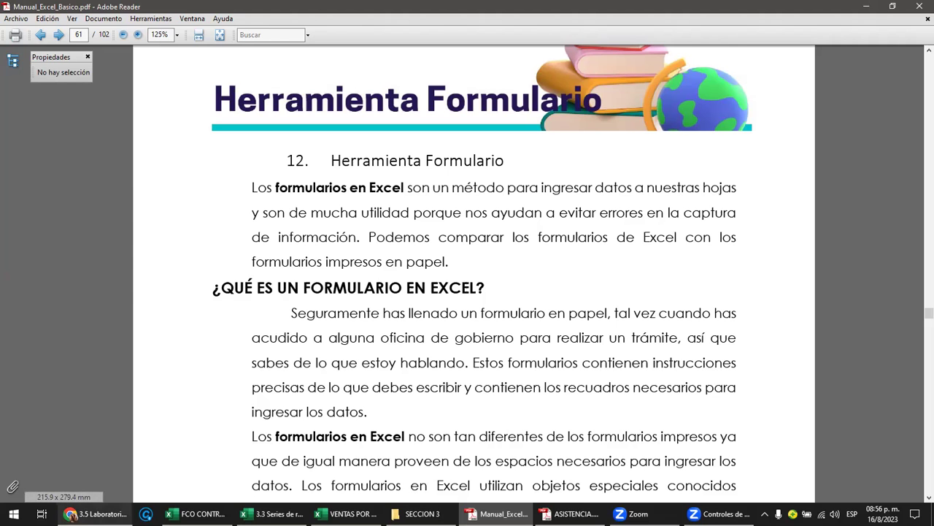
Step: Return to Laboratorio 8 in Chrome and review the page heading and questions 1 and 2 on custom lists and series
left_click(95, 514)
left_click(232, 388)
scroll(252, 375, "up", 5)
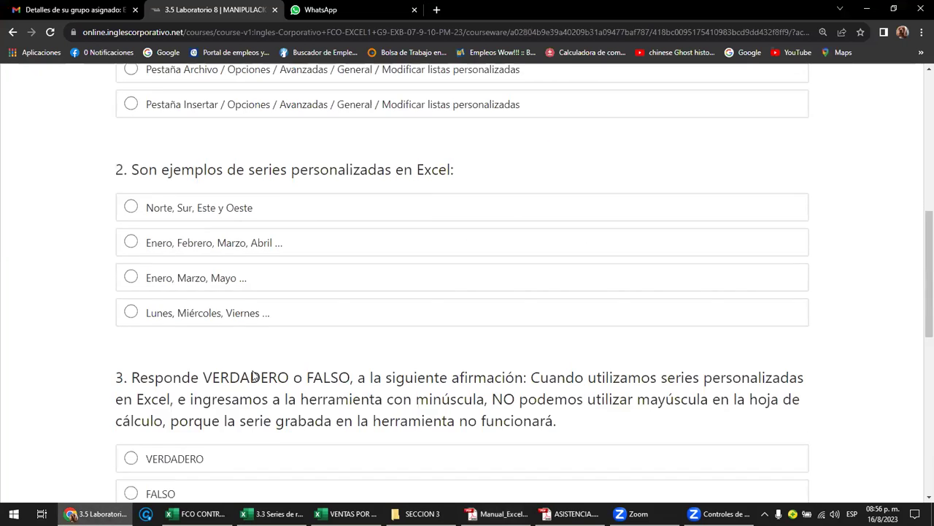
scroll(253, 376, "up", 3)
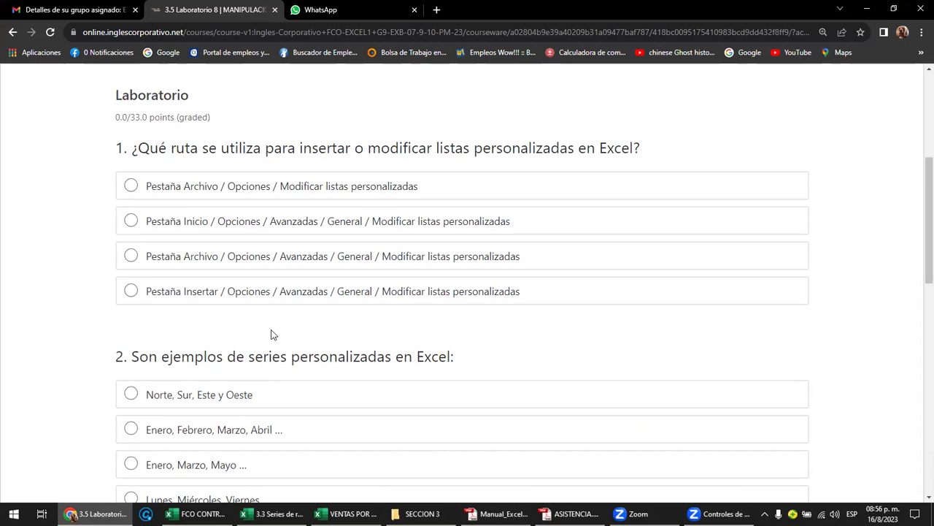
scroll(273, 330, "up", 4)
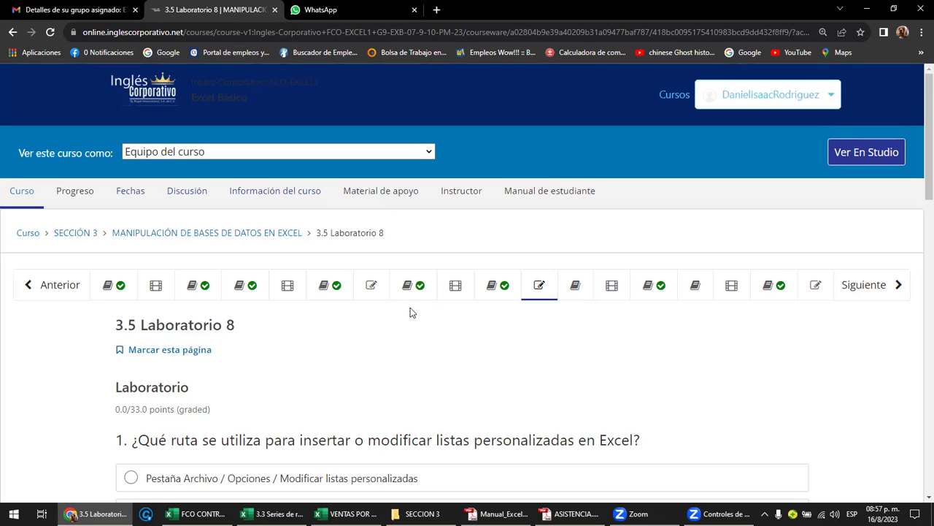
scroll(410, 308, "down", 3)
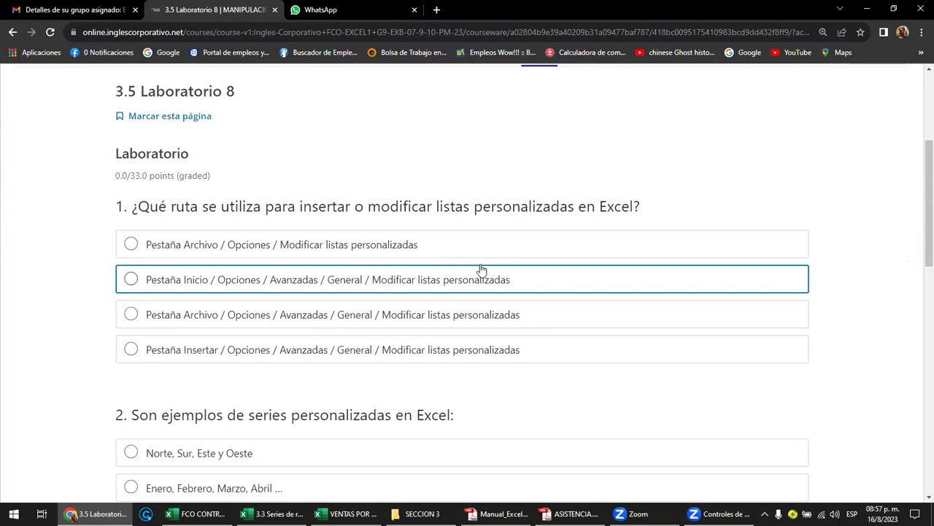
scroll(787, 287, "down", 2)
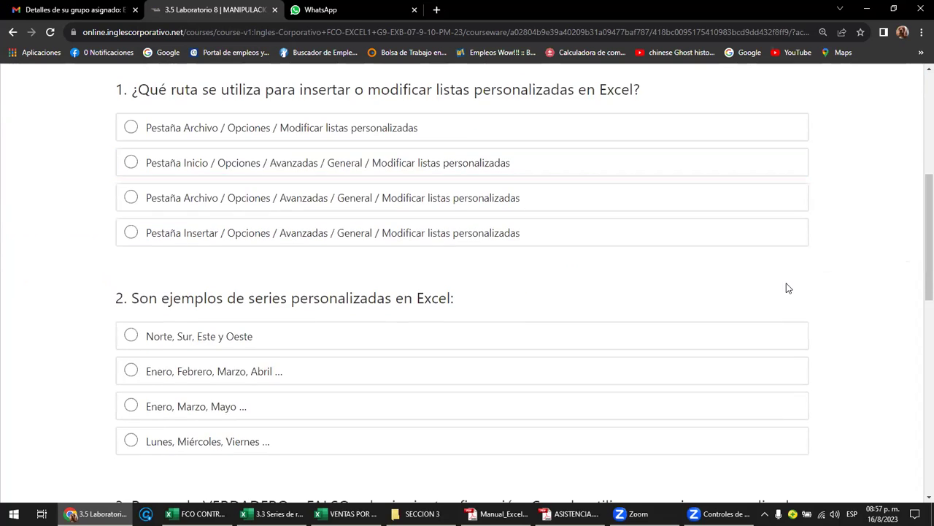
scroll(787, 287, "down", 2)
scroll(787, 287, "down", 1)
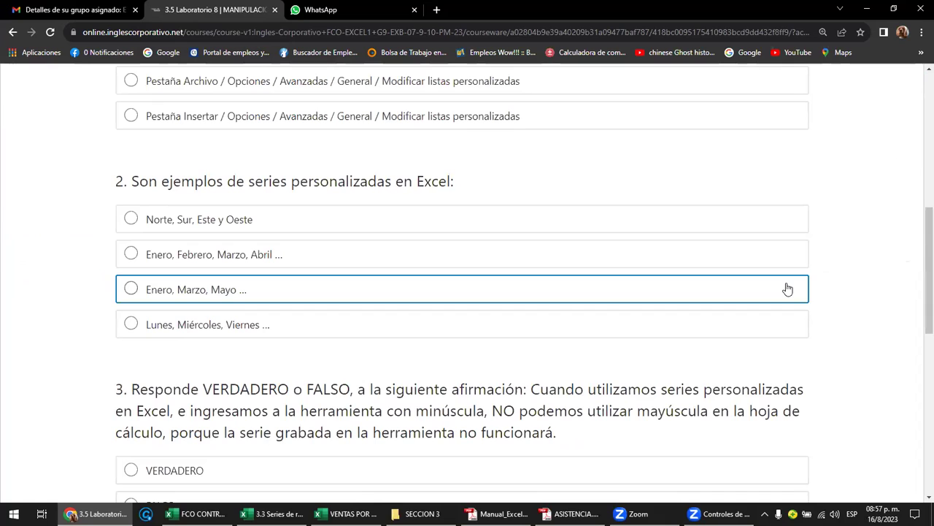